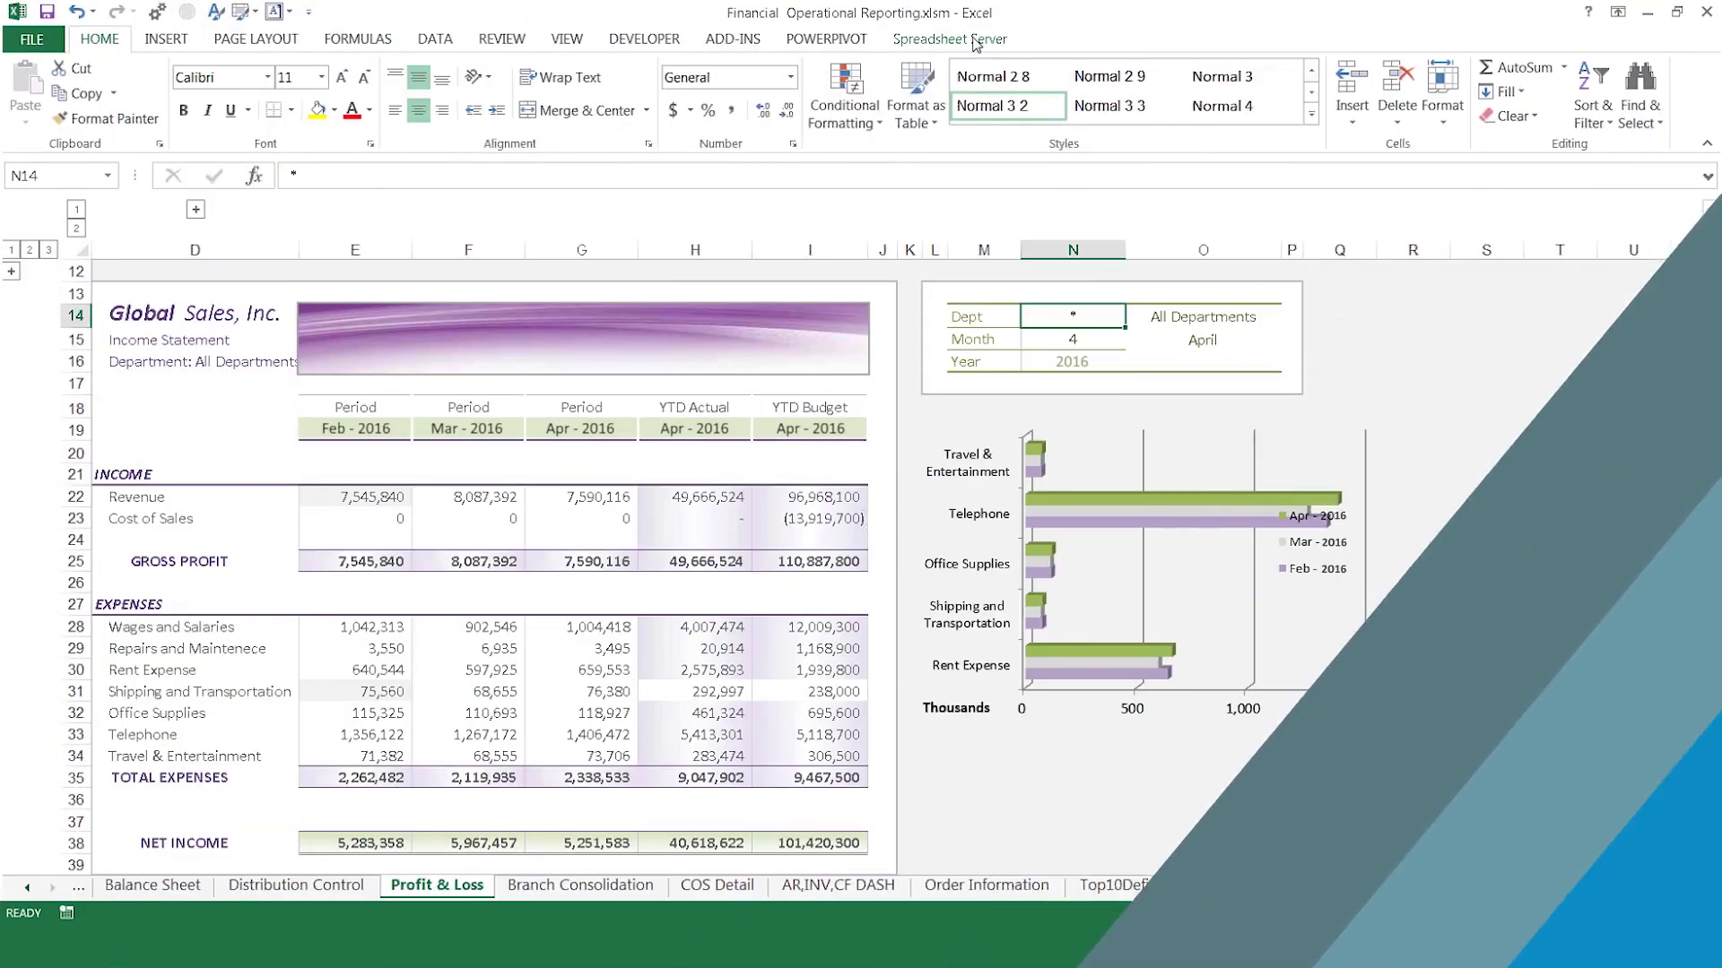
Step the report Month cell N15 through 5, 6 and 7 so the Profit & Loss recalculates
{"action": "left_click", "coordinate": [101, 41]}
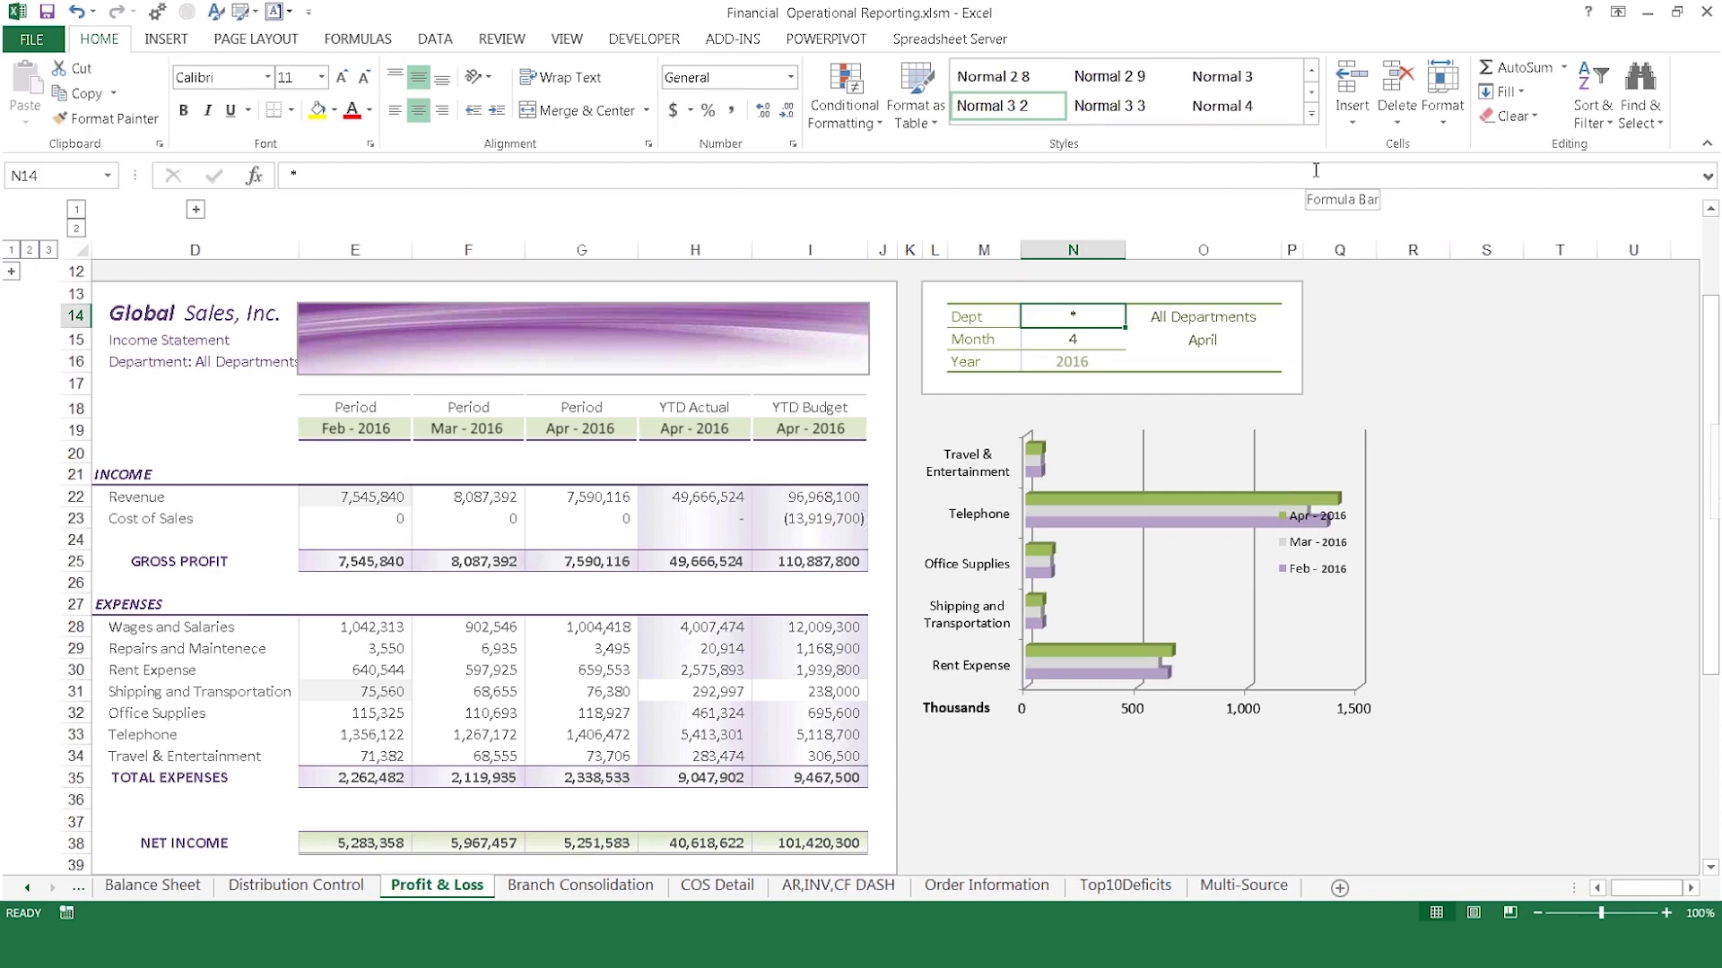
{"action": "left_click", "coordinate": [1002, 42]}
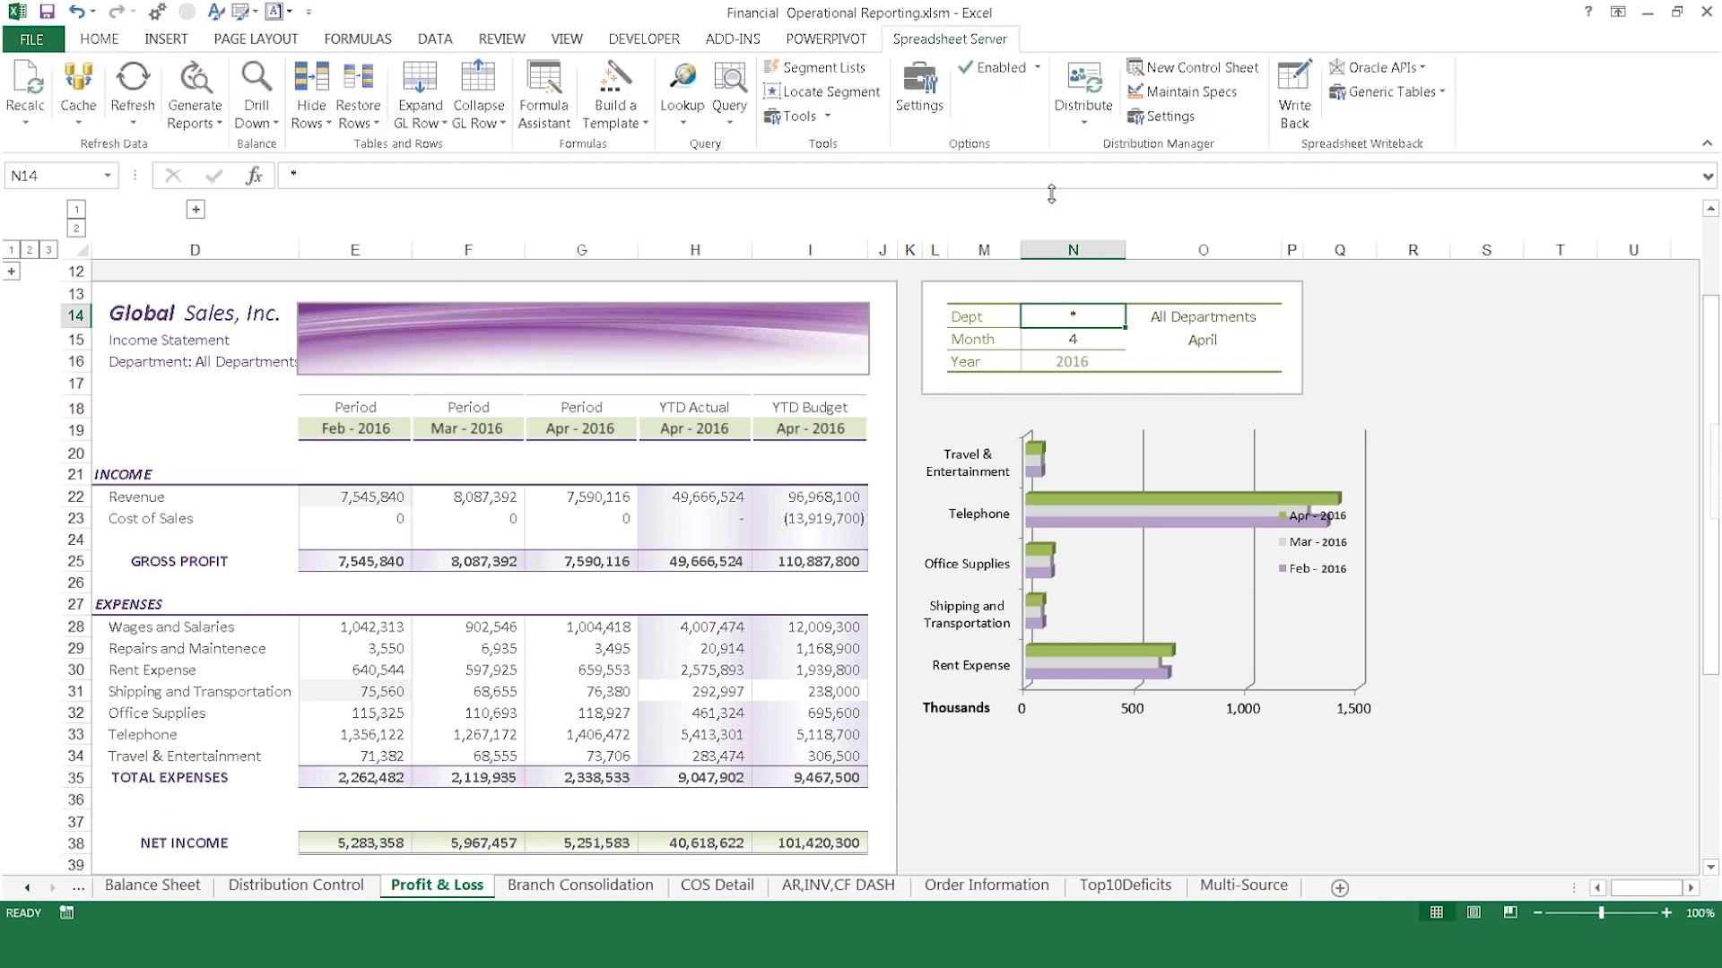
{"action": "left_click", "coordinate": [1099, 338]}
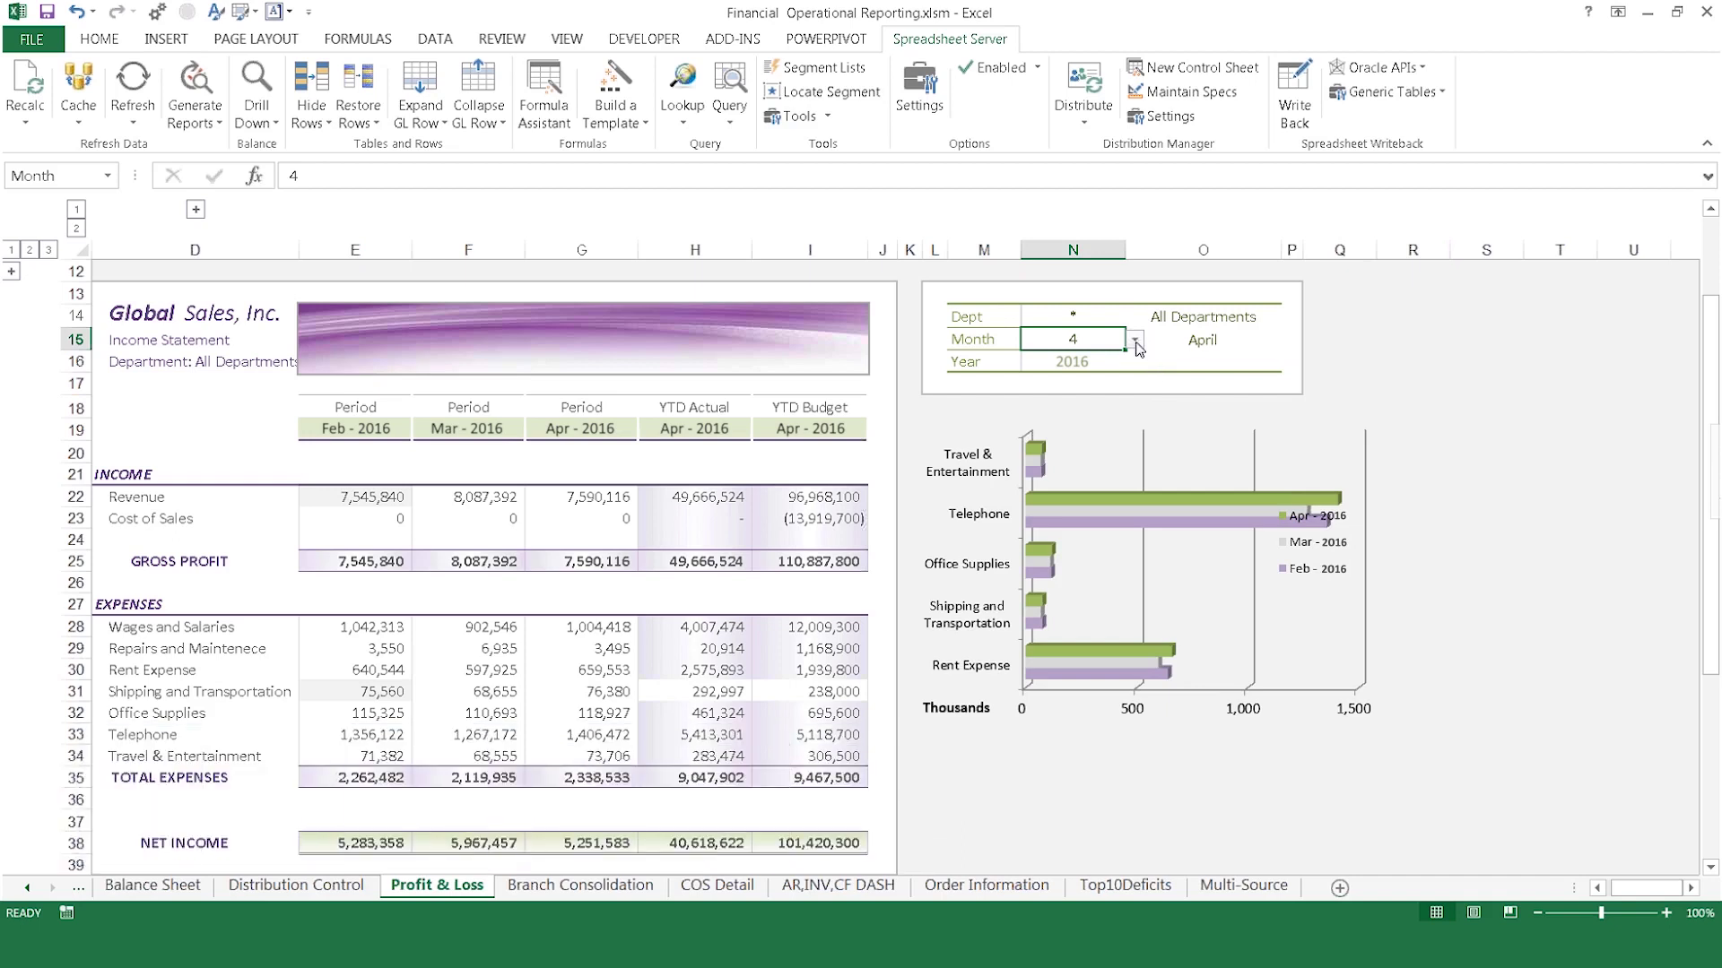
{"action": "left_click", "coordinate": [1137, 347]}
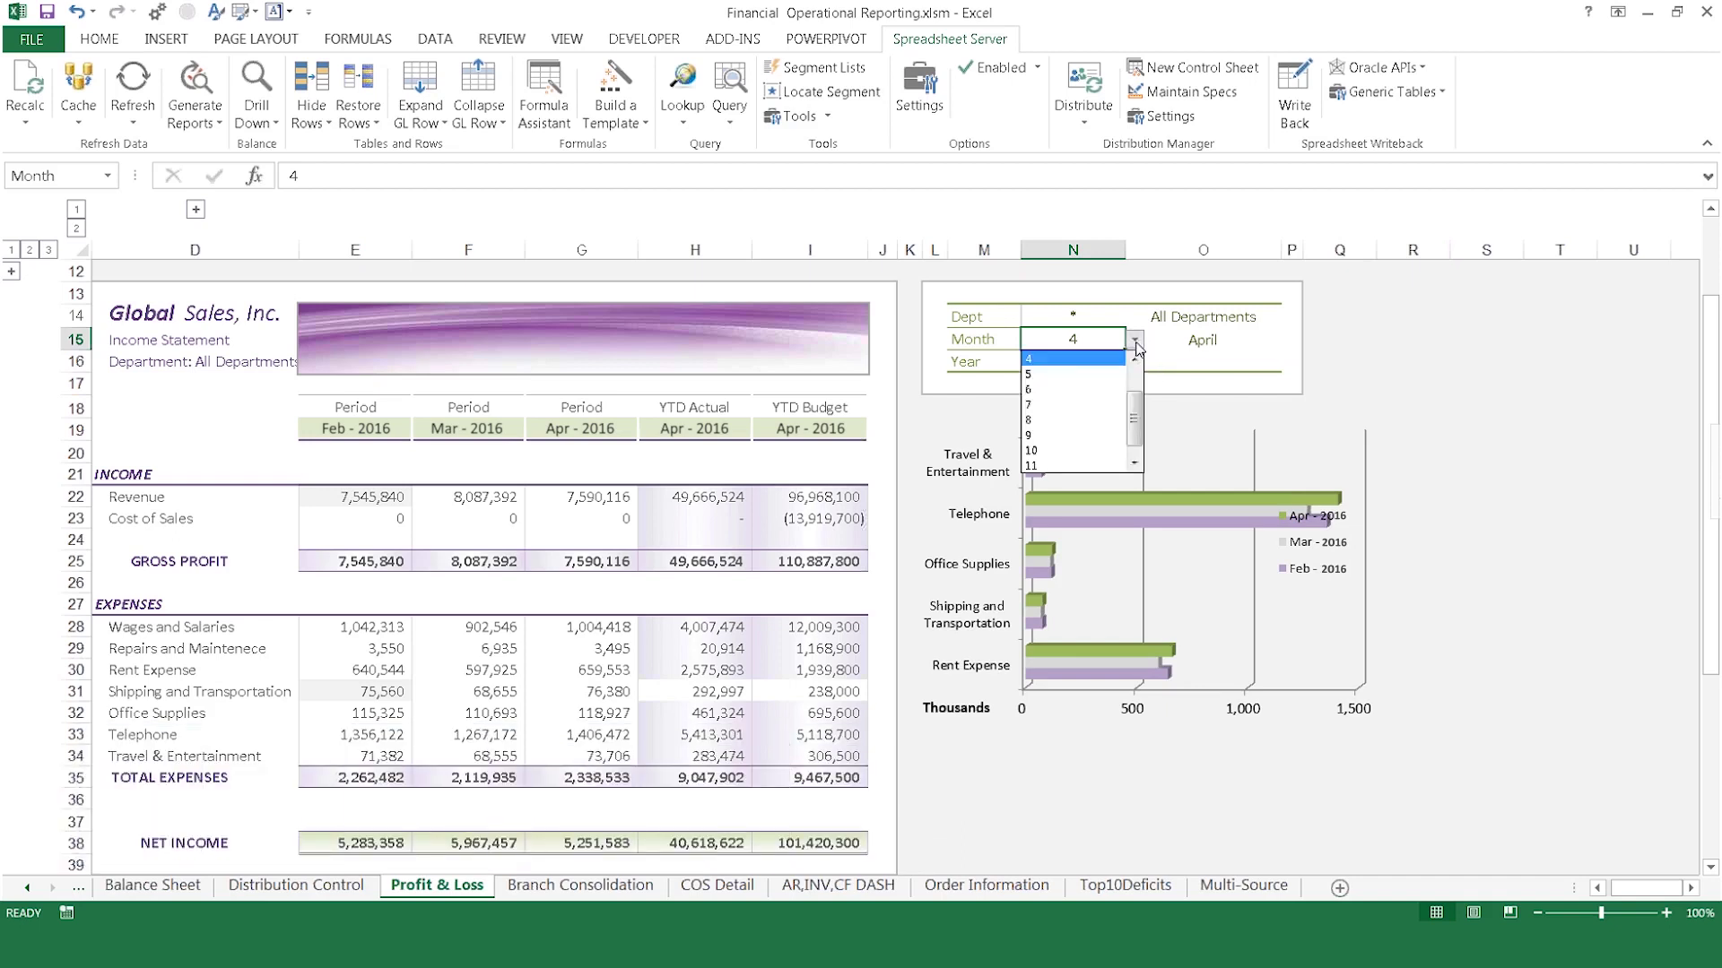
{"action": "left_click", "coordinate": [1105, 374]}
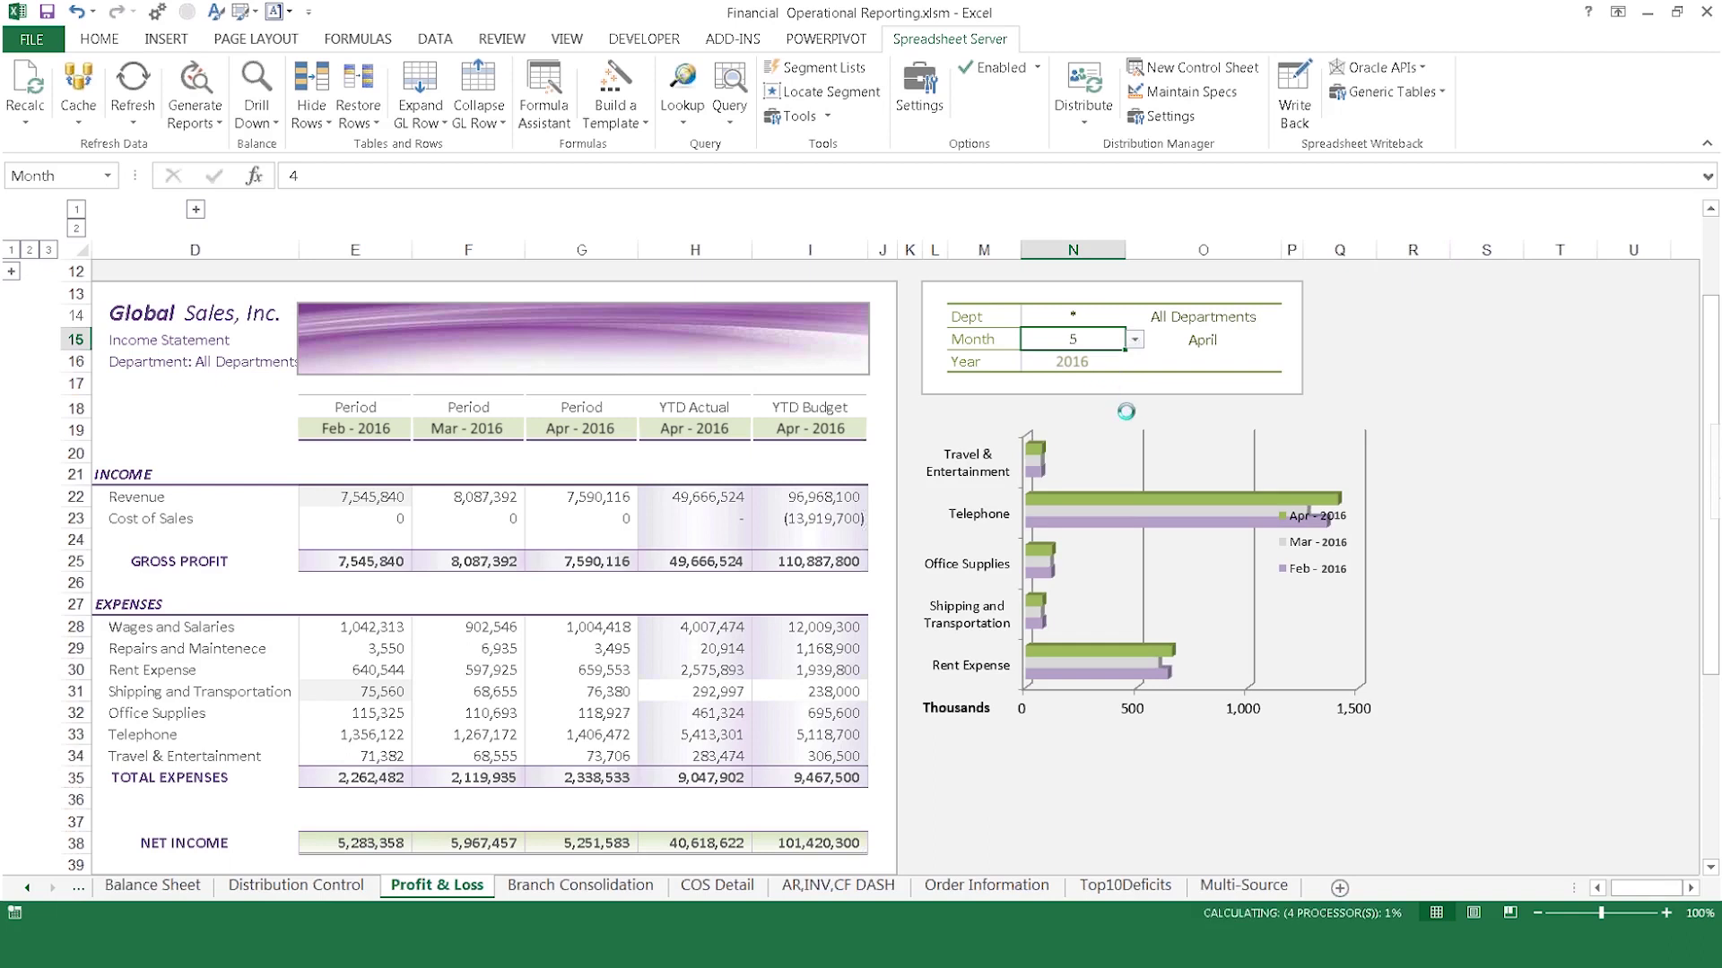
{"action": "left_click", "coordinate": [1136, 348]}
{"action": "left_click", "coordinate": [1110, 380]}
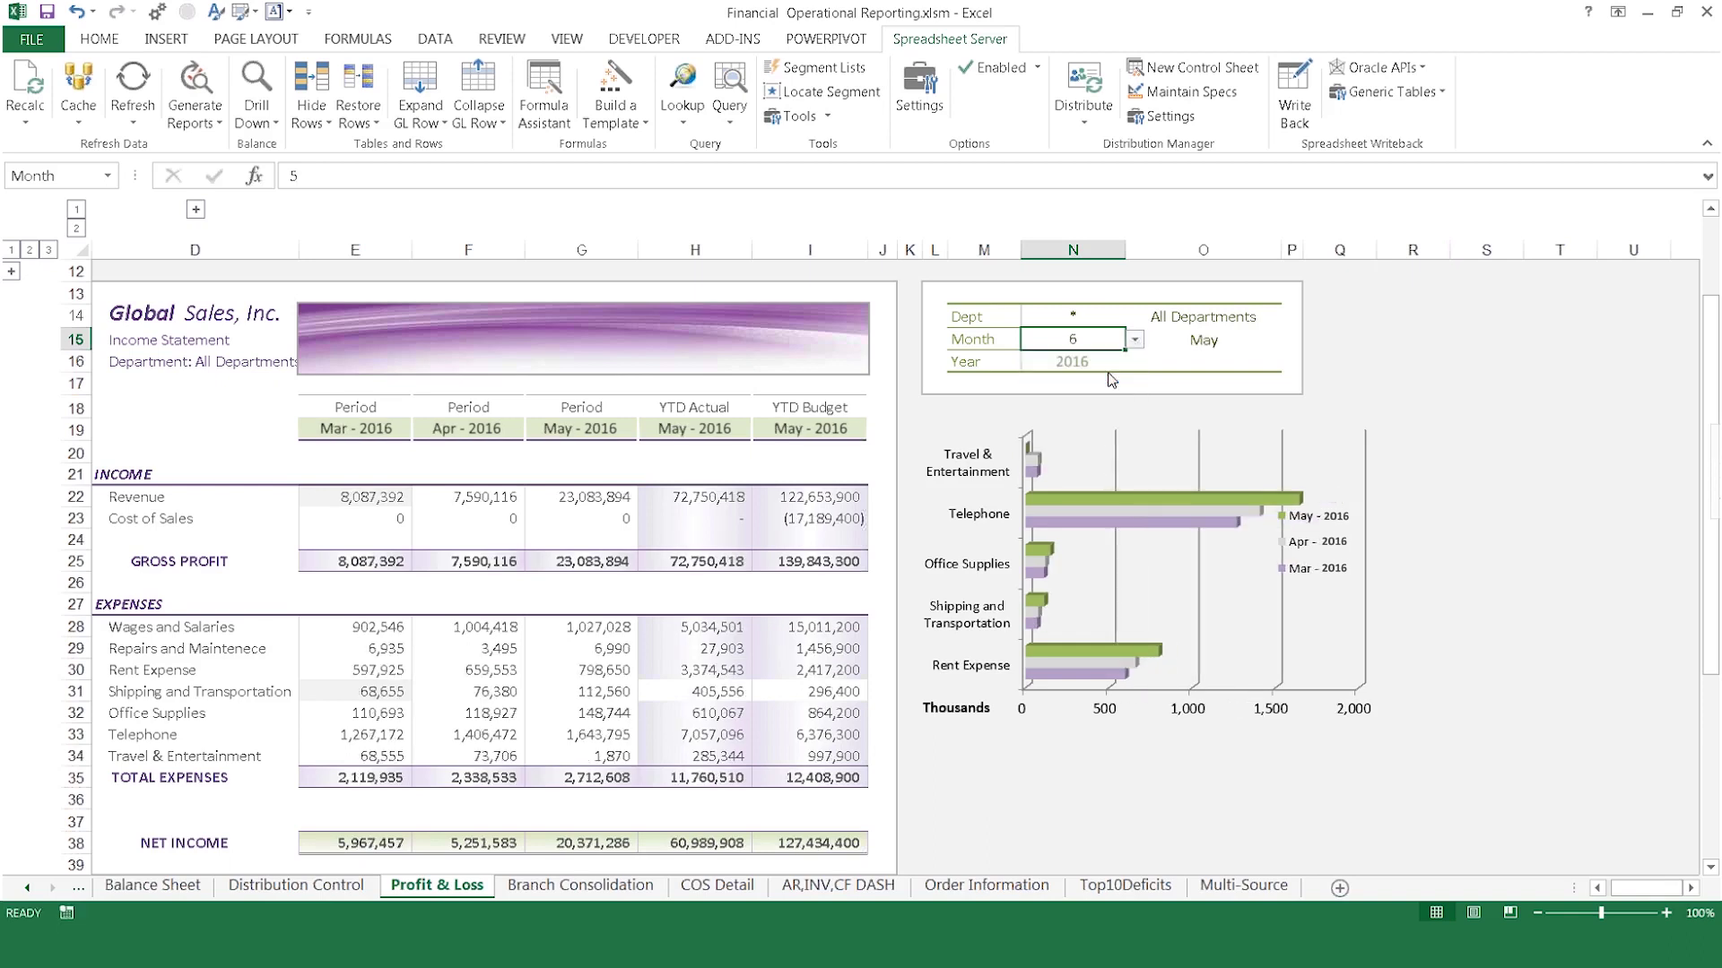
{"action": "left_click", "coordinate": [1137, 341]}
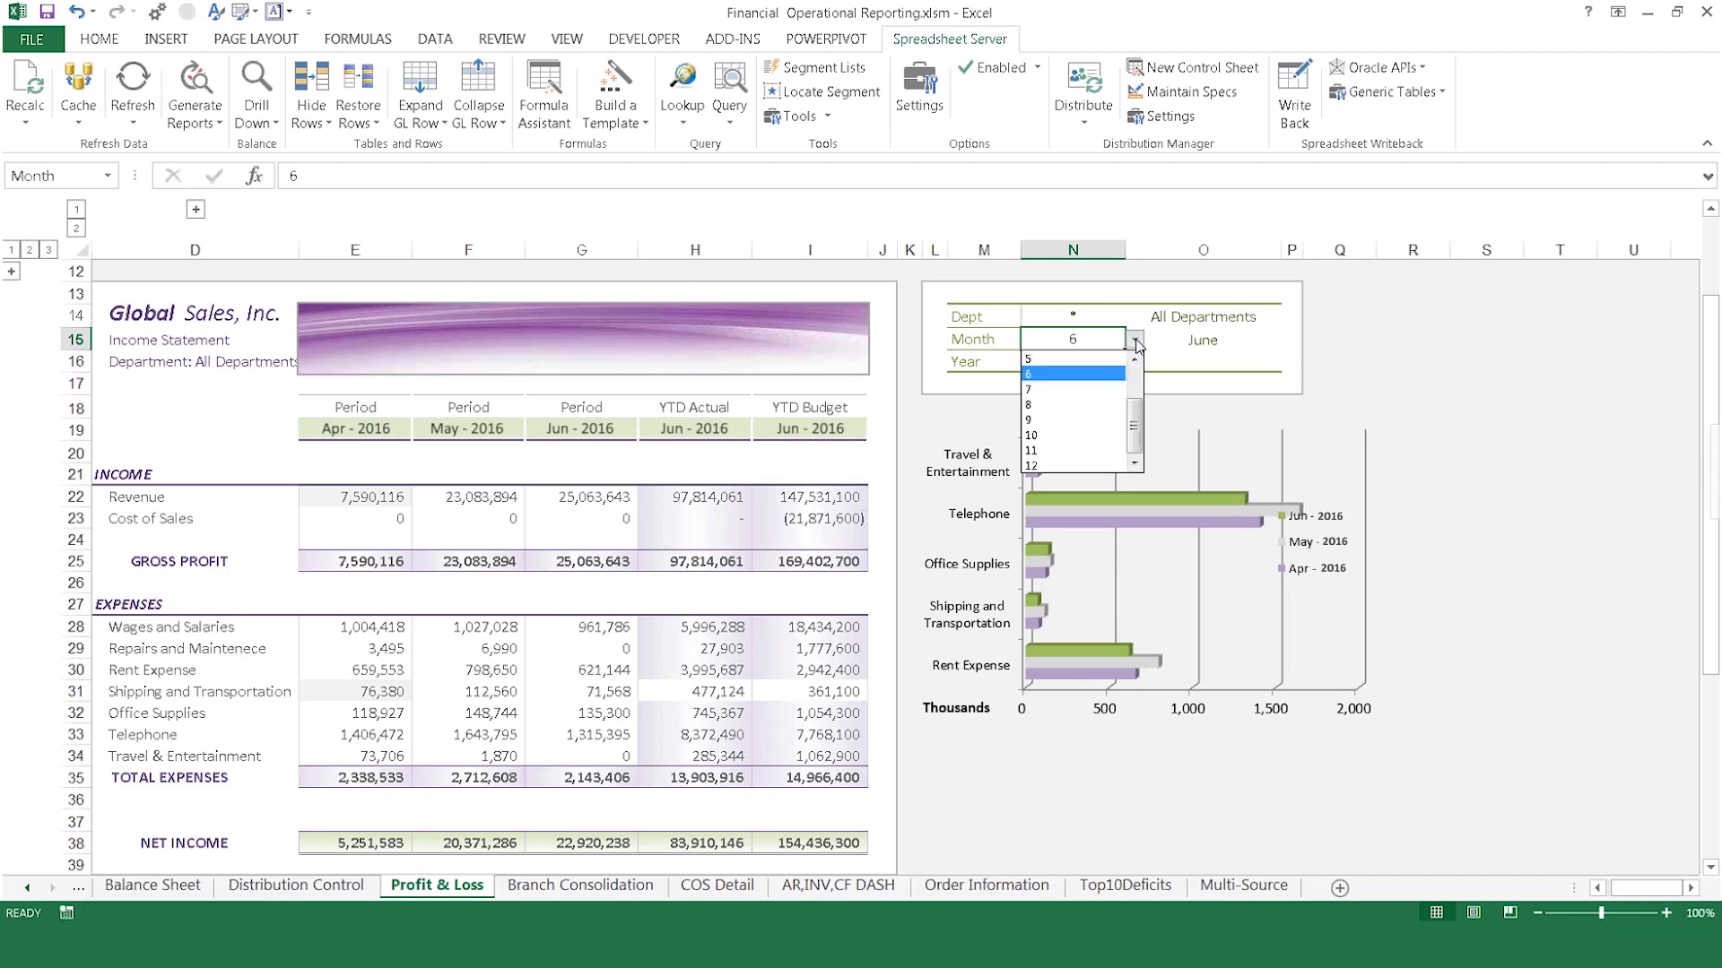
{"action": "left_click", "coordinate": [1097, 389]}
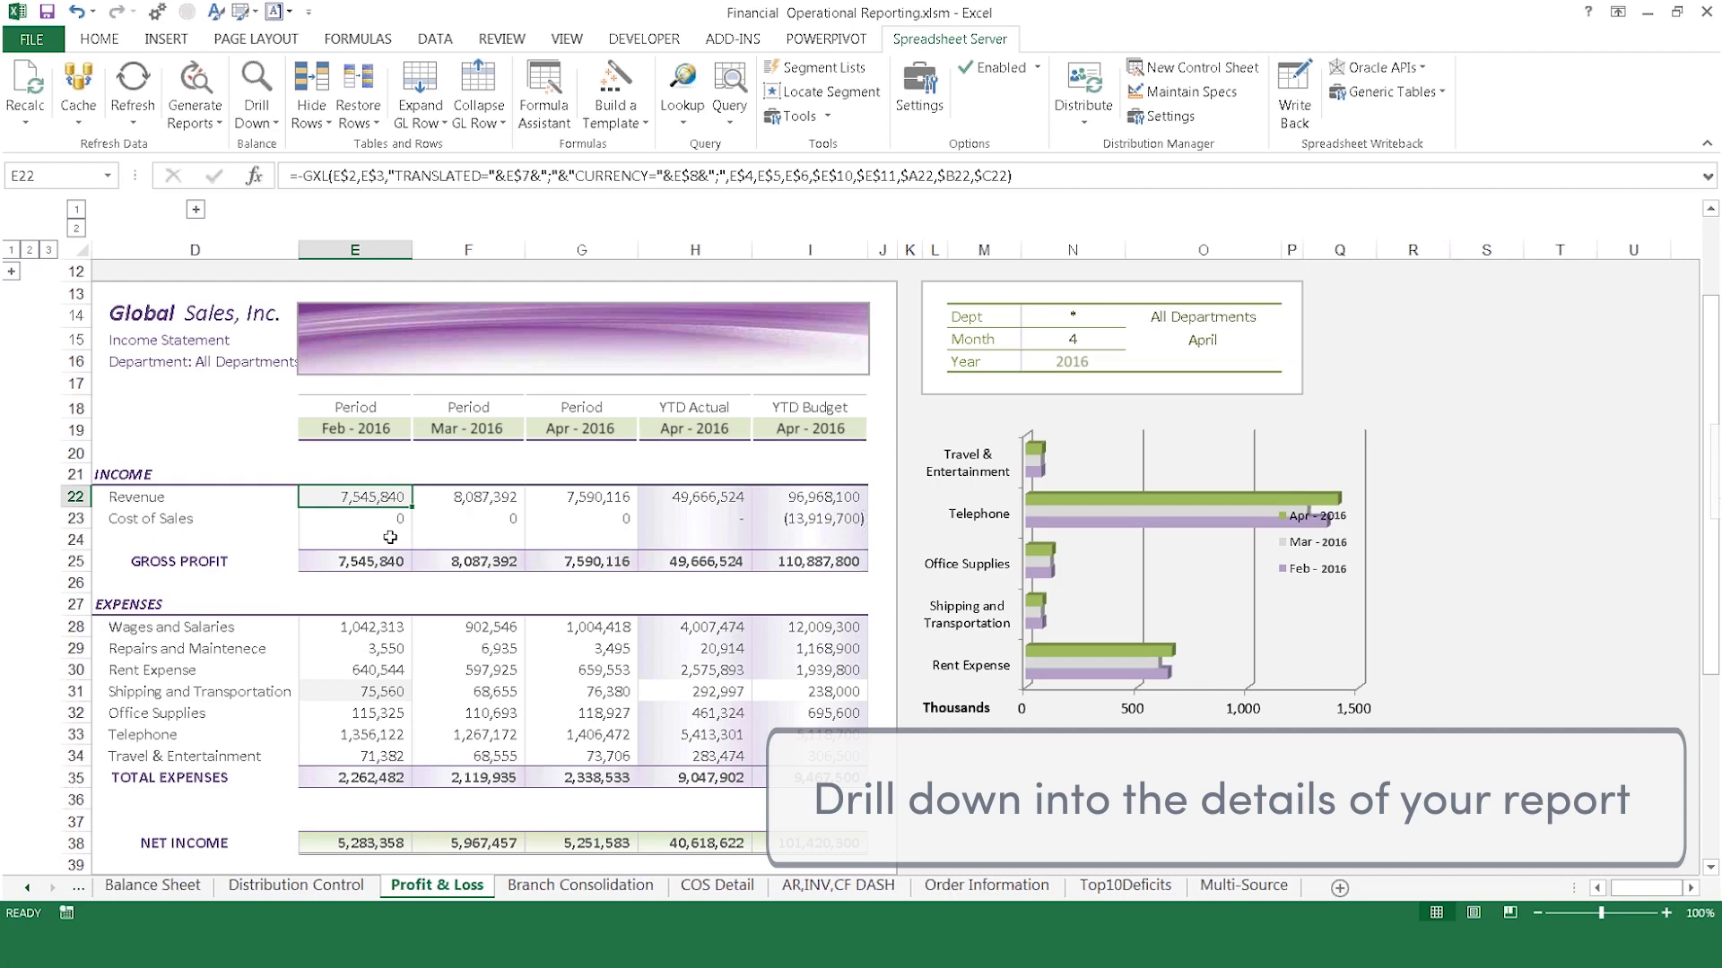
Drill into February Revenue in the panel, sort by Amount and try grouping by Department
{"action": "left_click", "coordinate": [255, 120]}
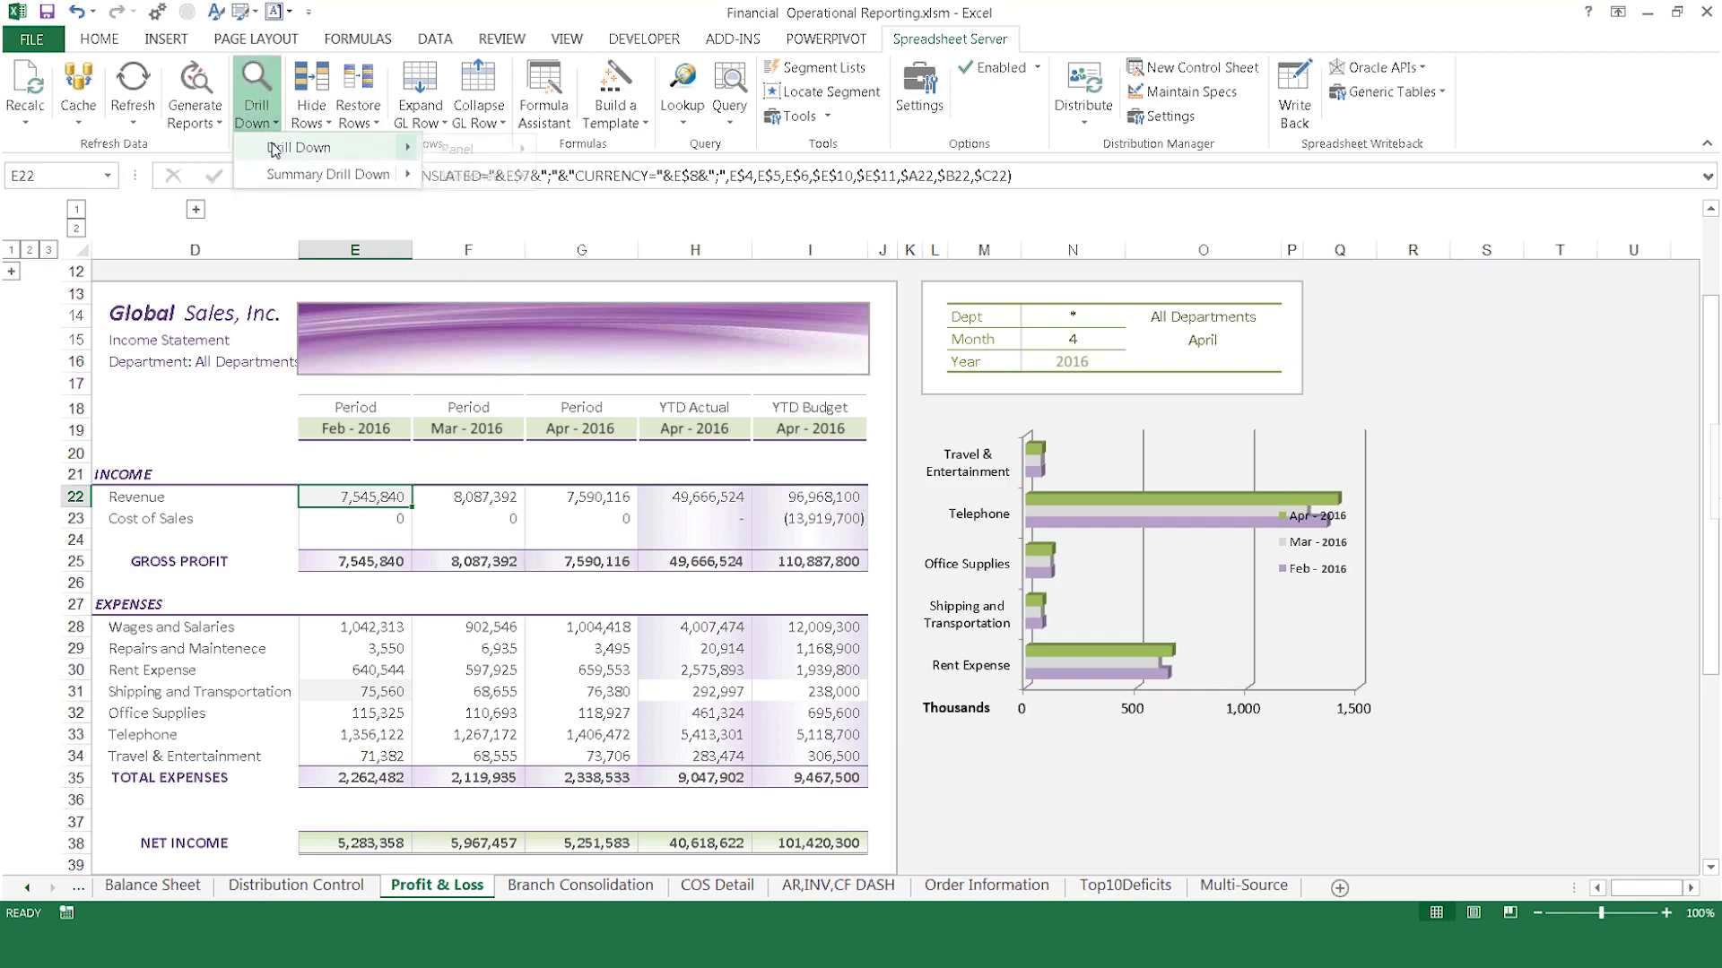
{"action": "left_click", "coordinate": [297, 215]}
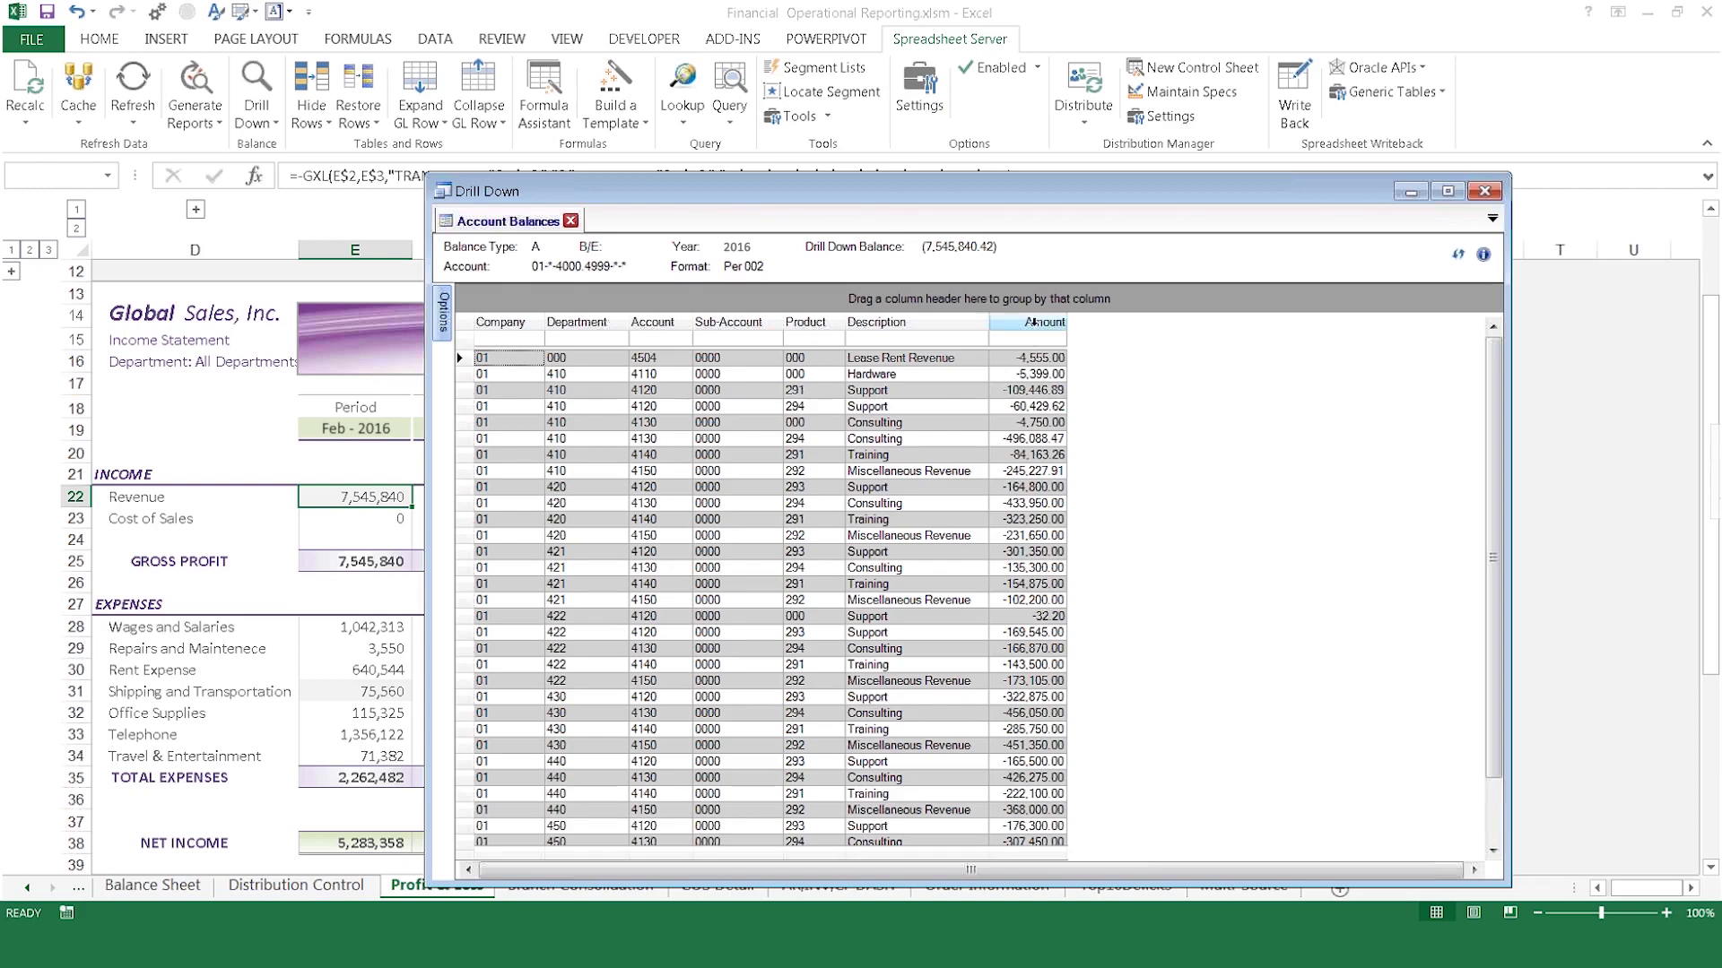
{"action": "left_click", "coordinate": [1032, 322]}
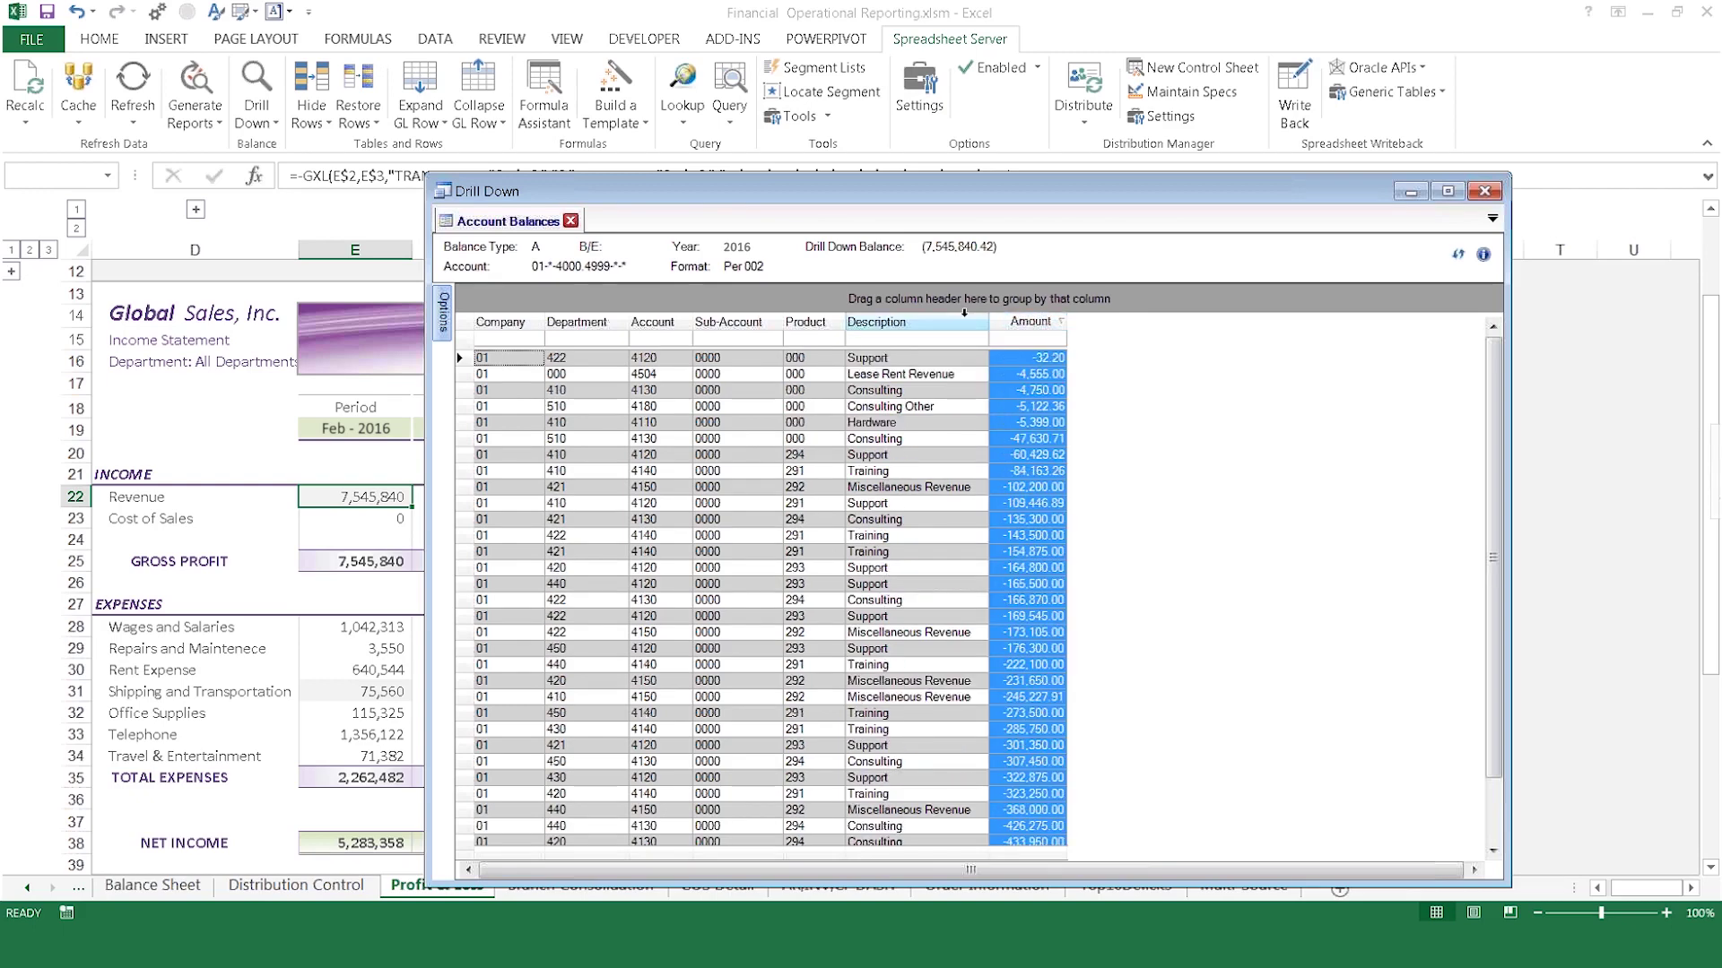
{"action": "left_click_drag", "start_coordinate": [632, 322], "coordinate": [603, 303]}
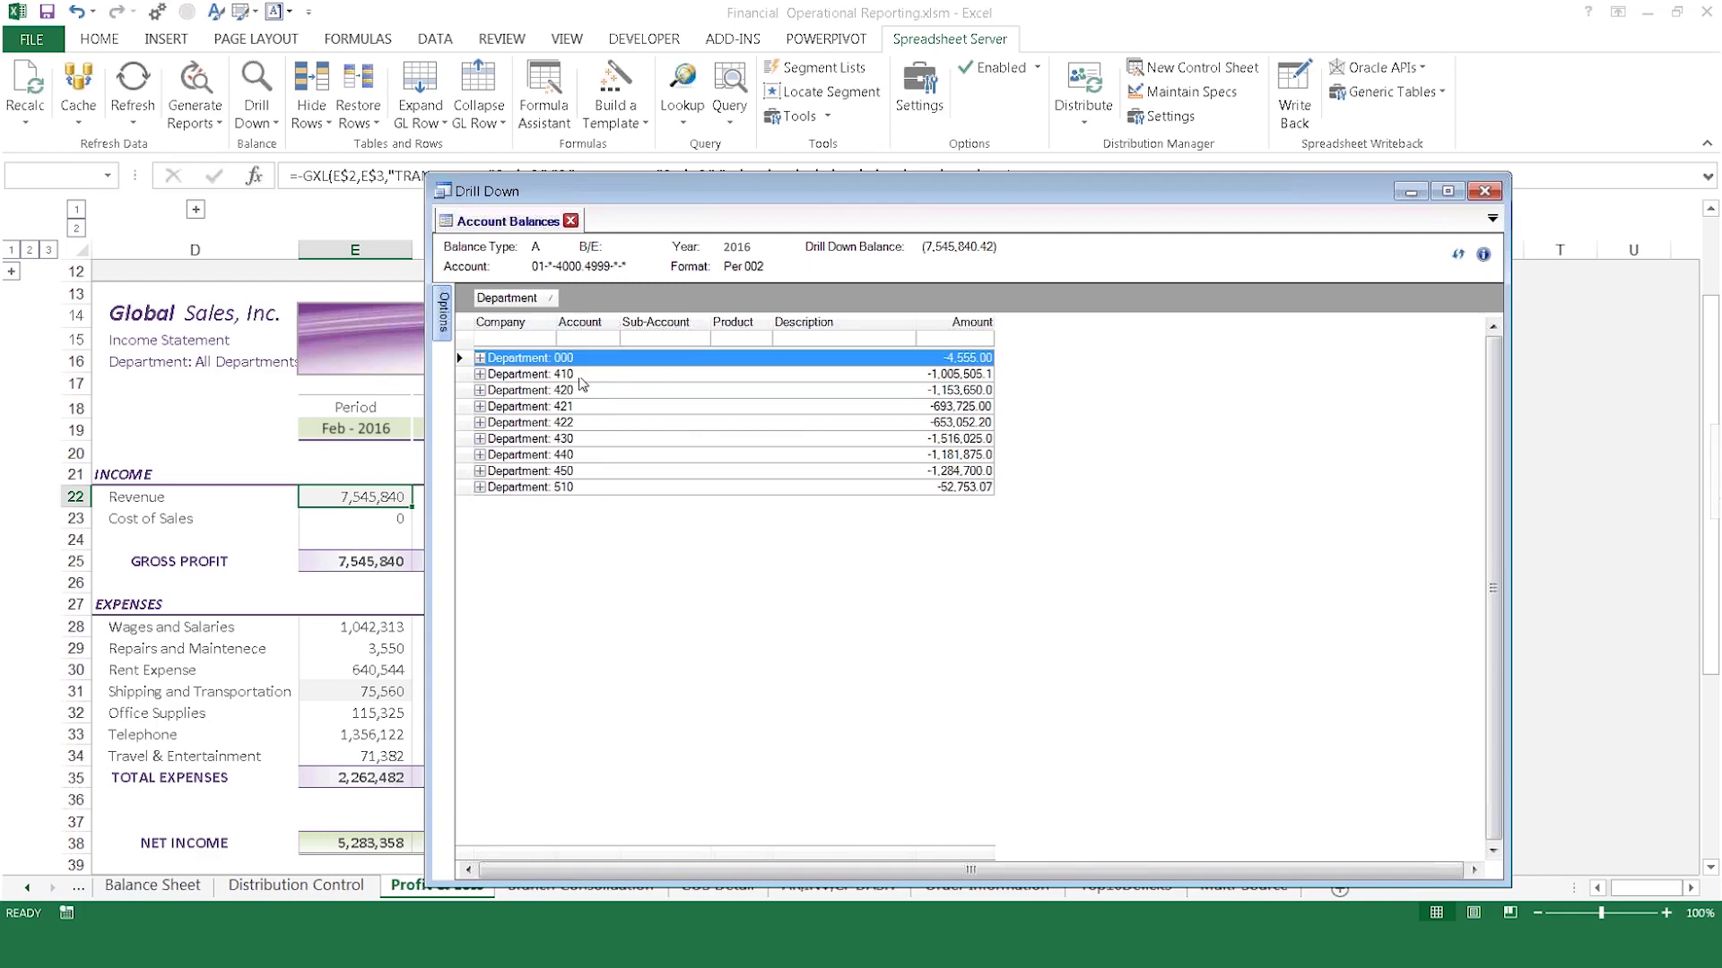
{"action": "left_click_drag", "start_coordinate": [535, 302], "coordinate": [593, 325]}
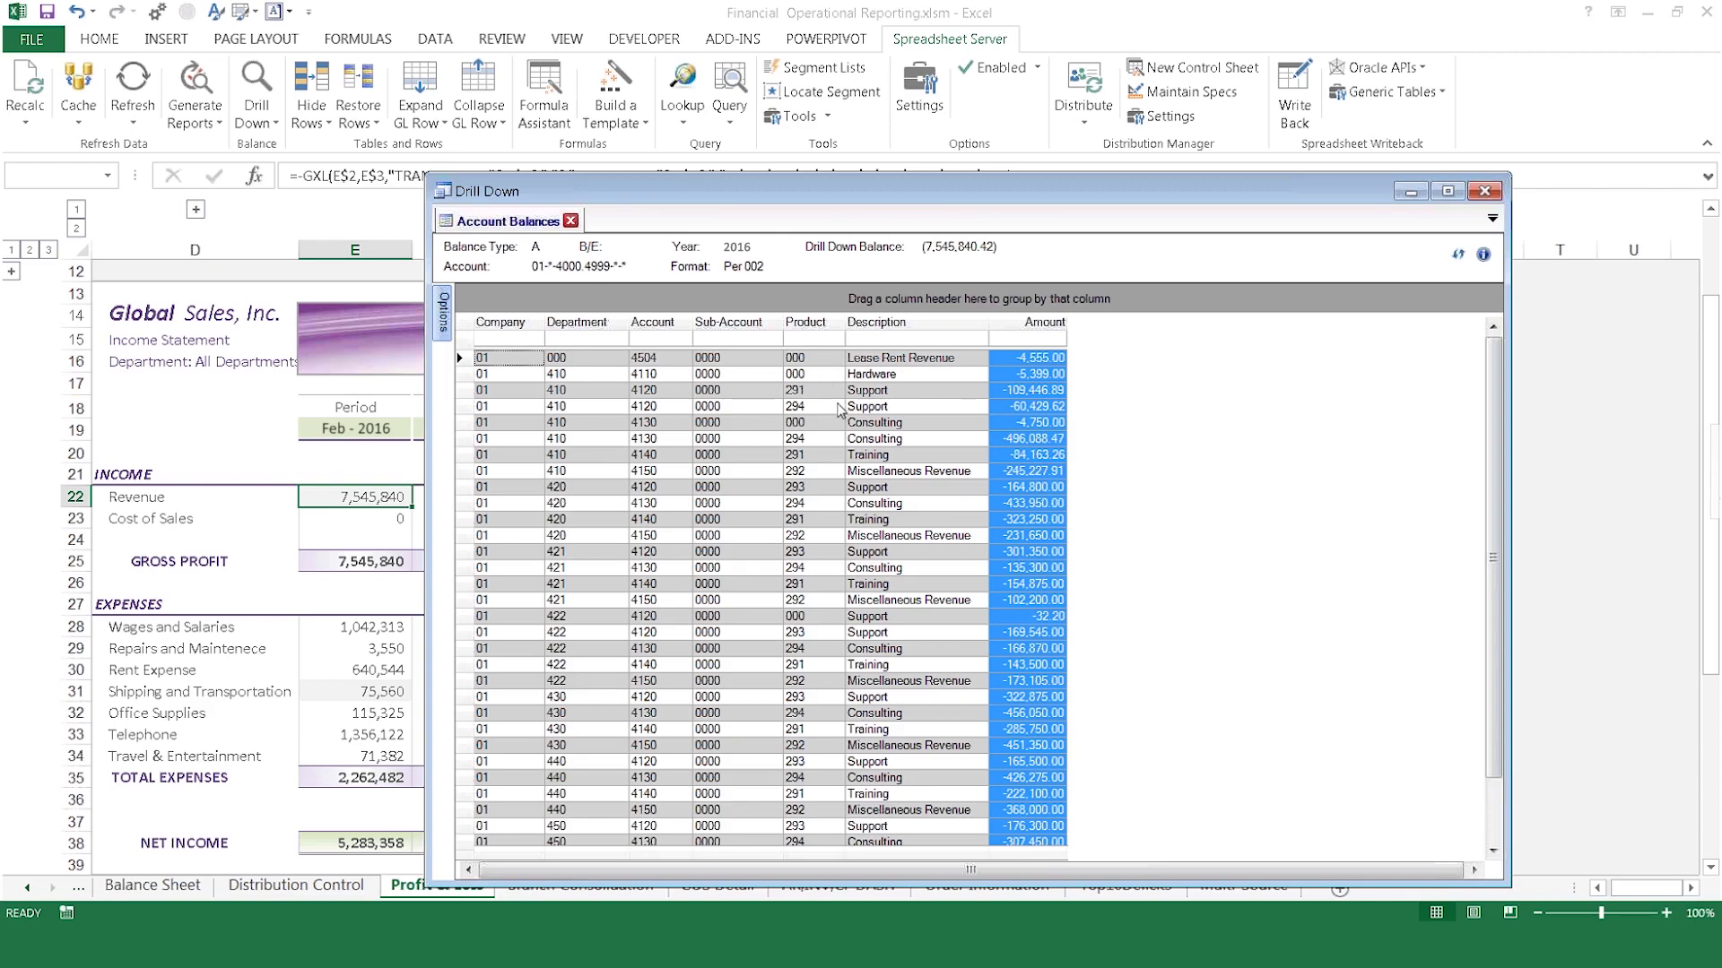
Open the Hardware 4110 journal lines and view the matching invoice image via Ad Hoc Drill Down
{"action": "left_click", "coordinate": [920, 377]}
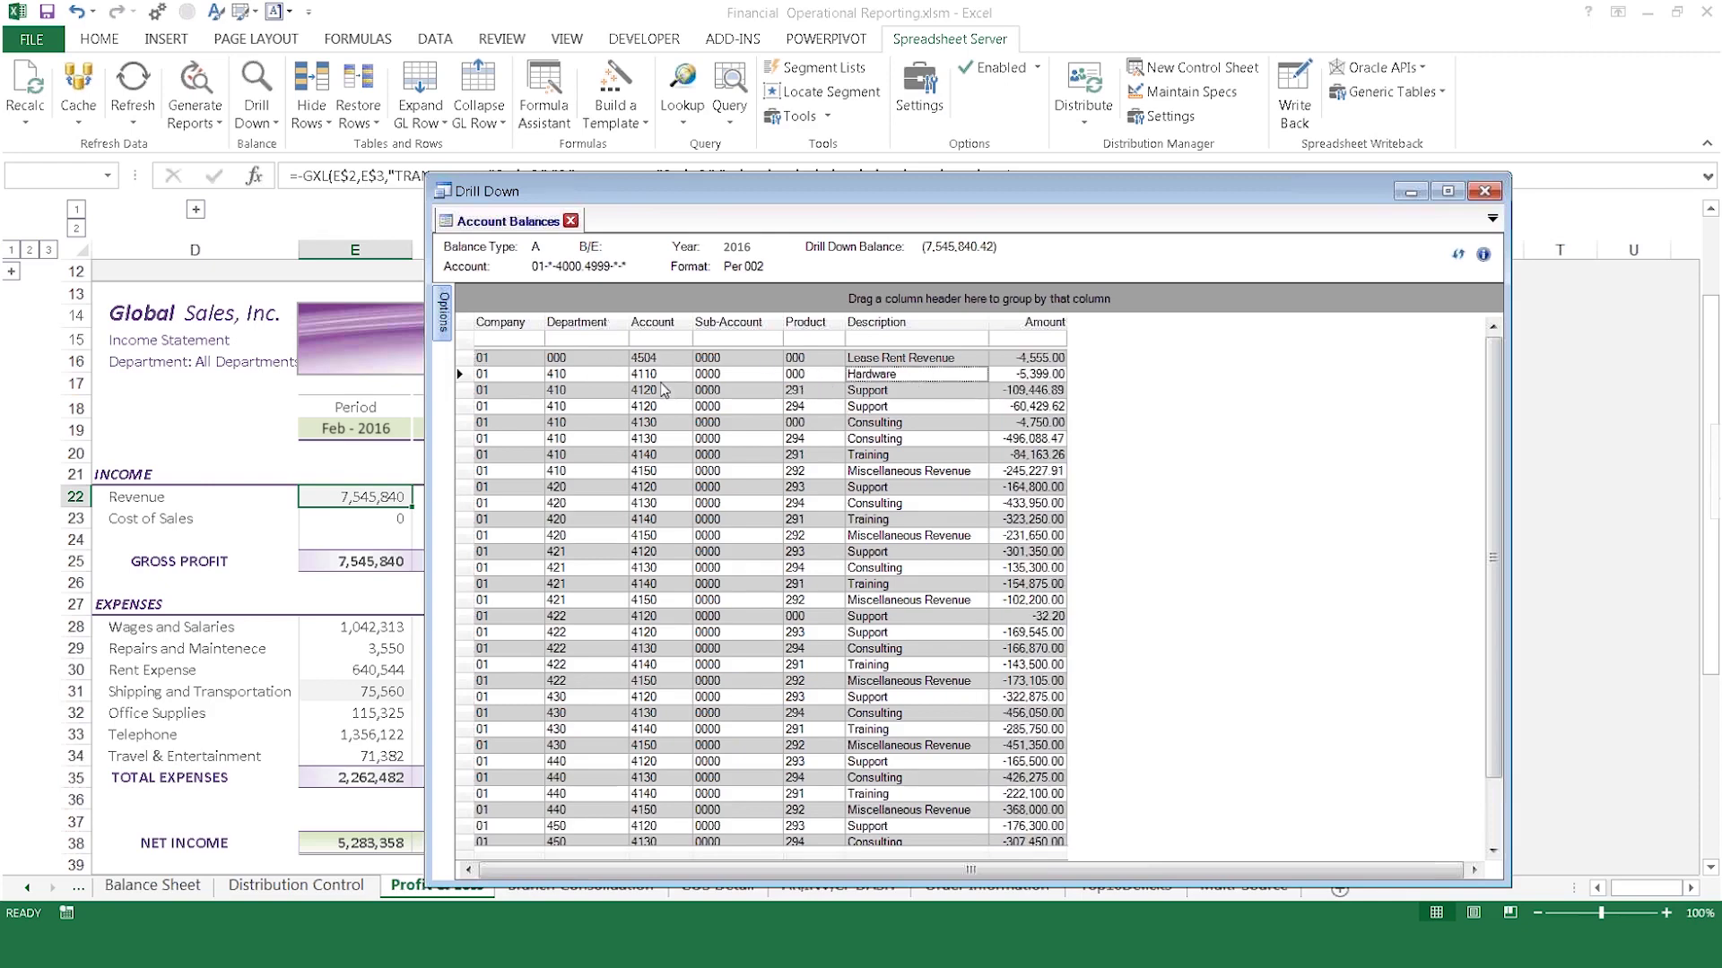
{"action": "left_click", "coordinate": [464, 374]}
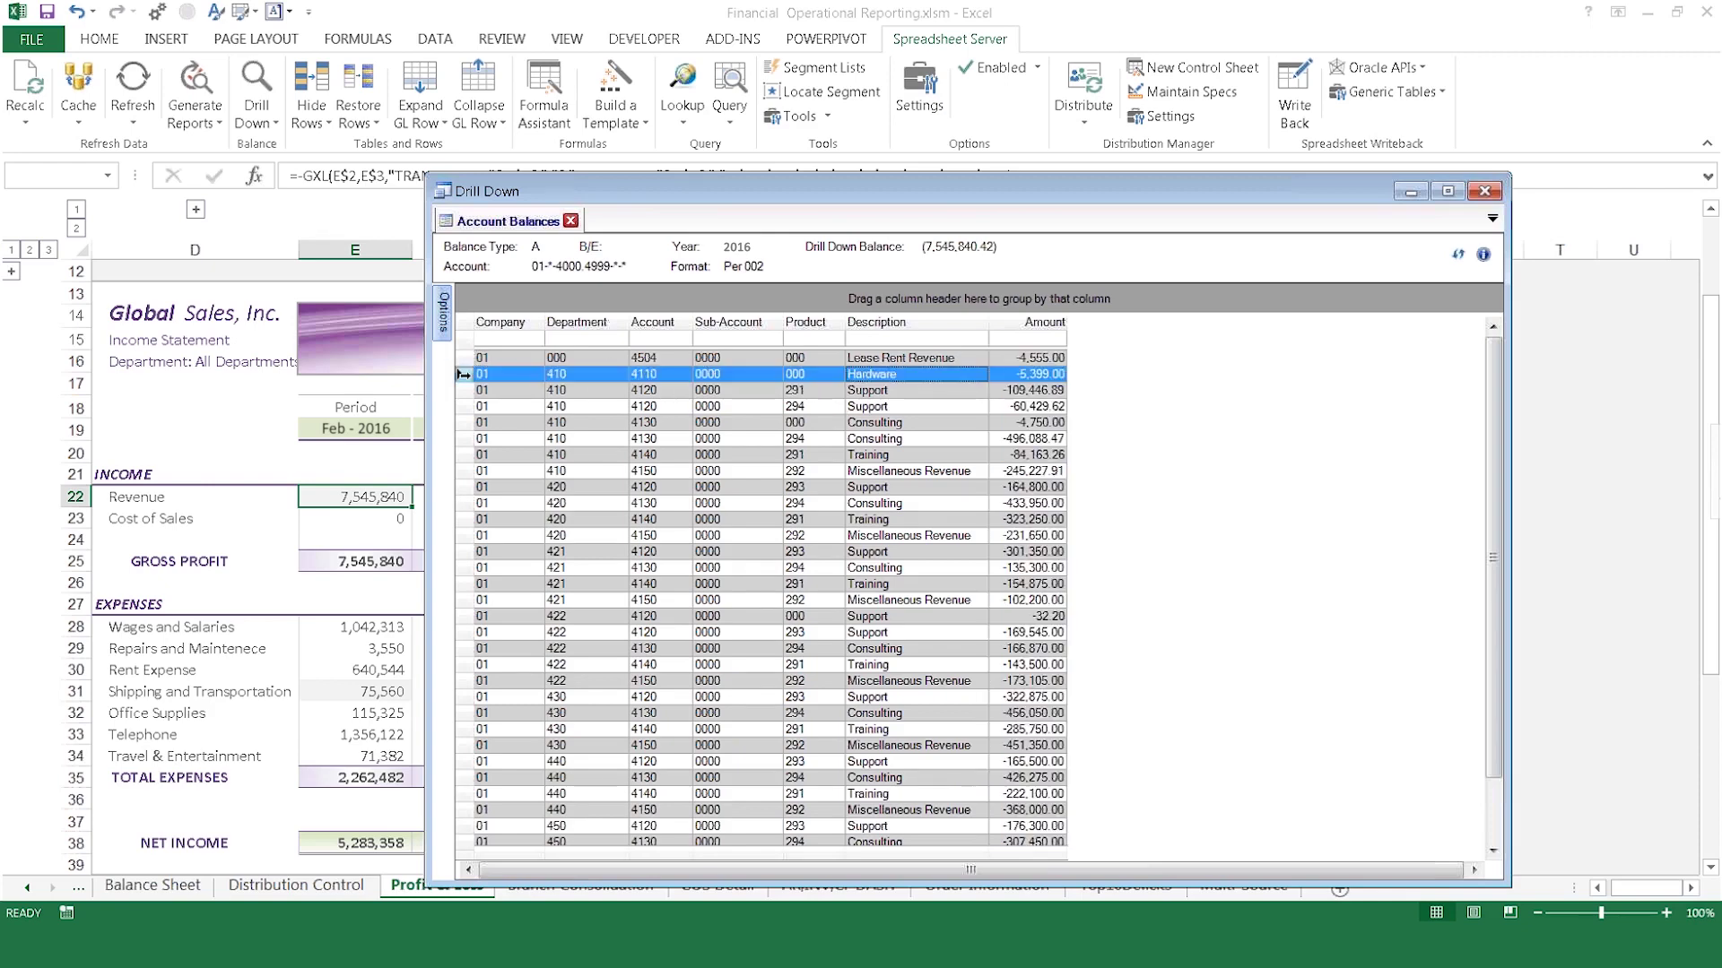
{"action": "double_click", "coordinate": [645, 382]}
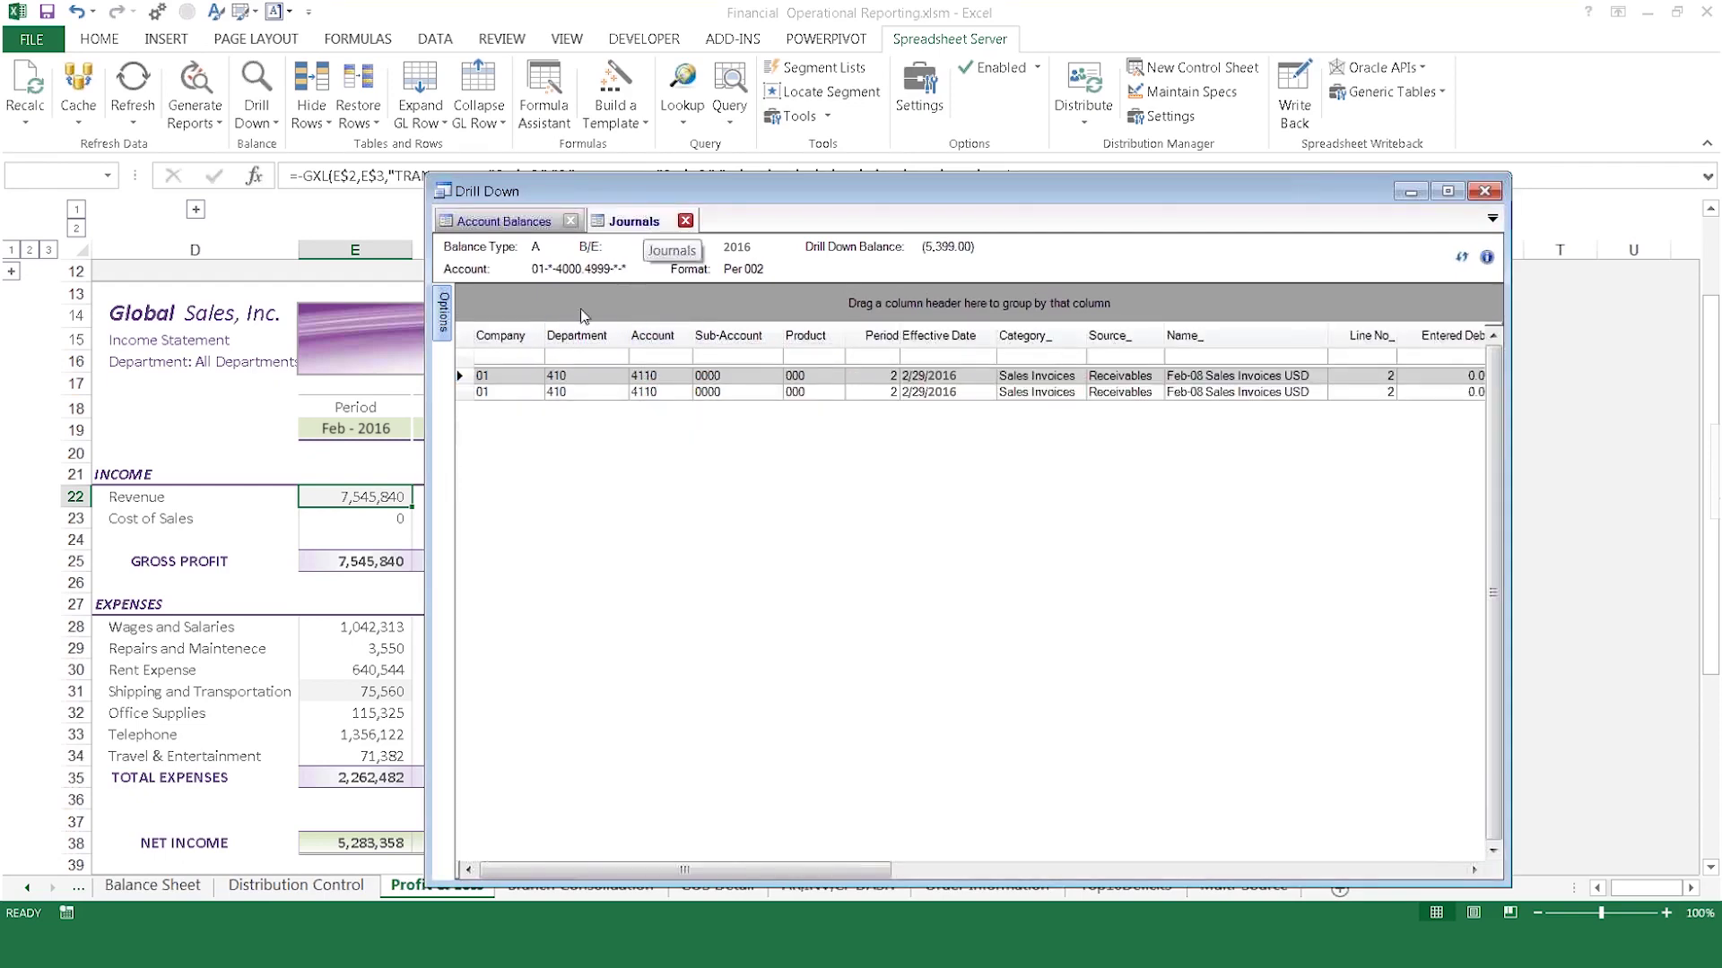
{"action": "right_click", "coordinate": [464, 379]}
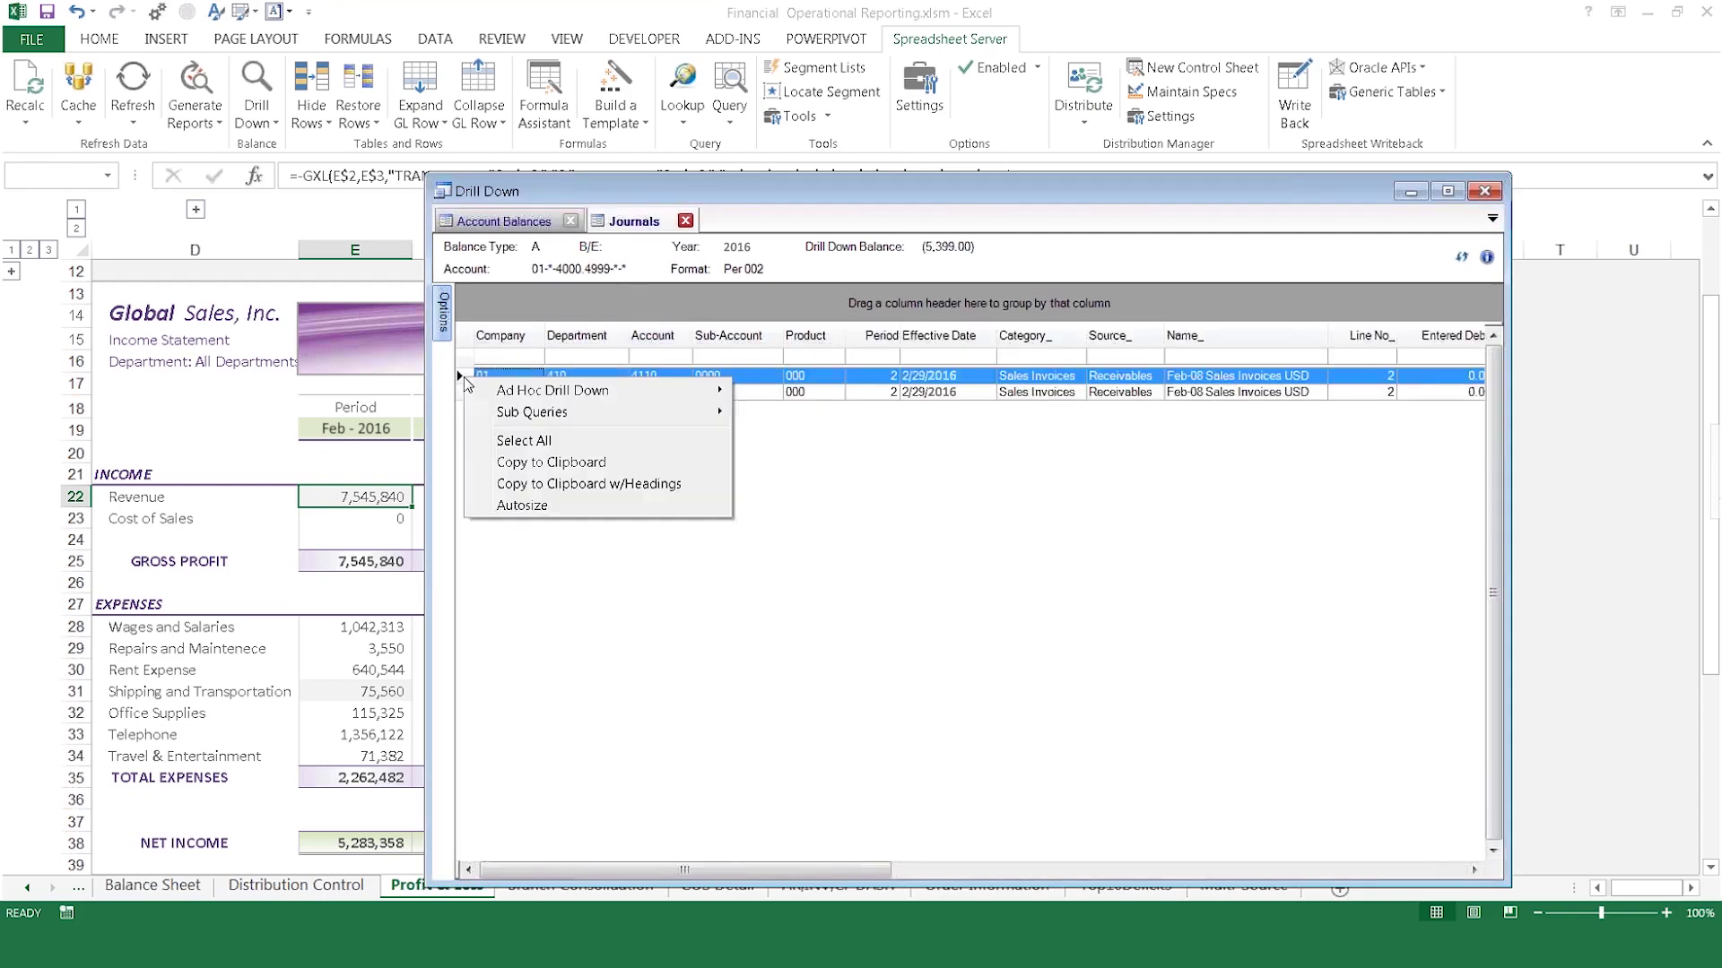
{"action": "mouse_move", "coordinate": [553, 391]}
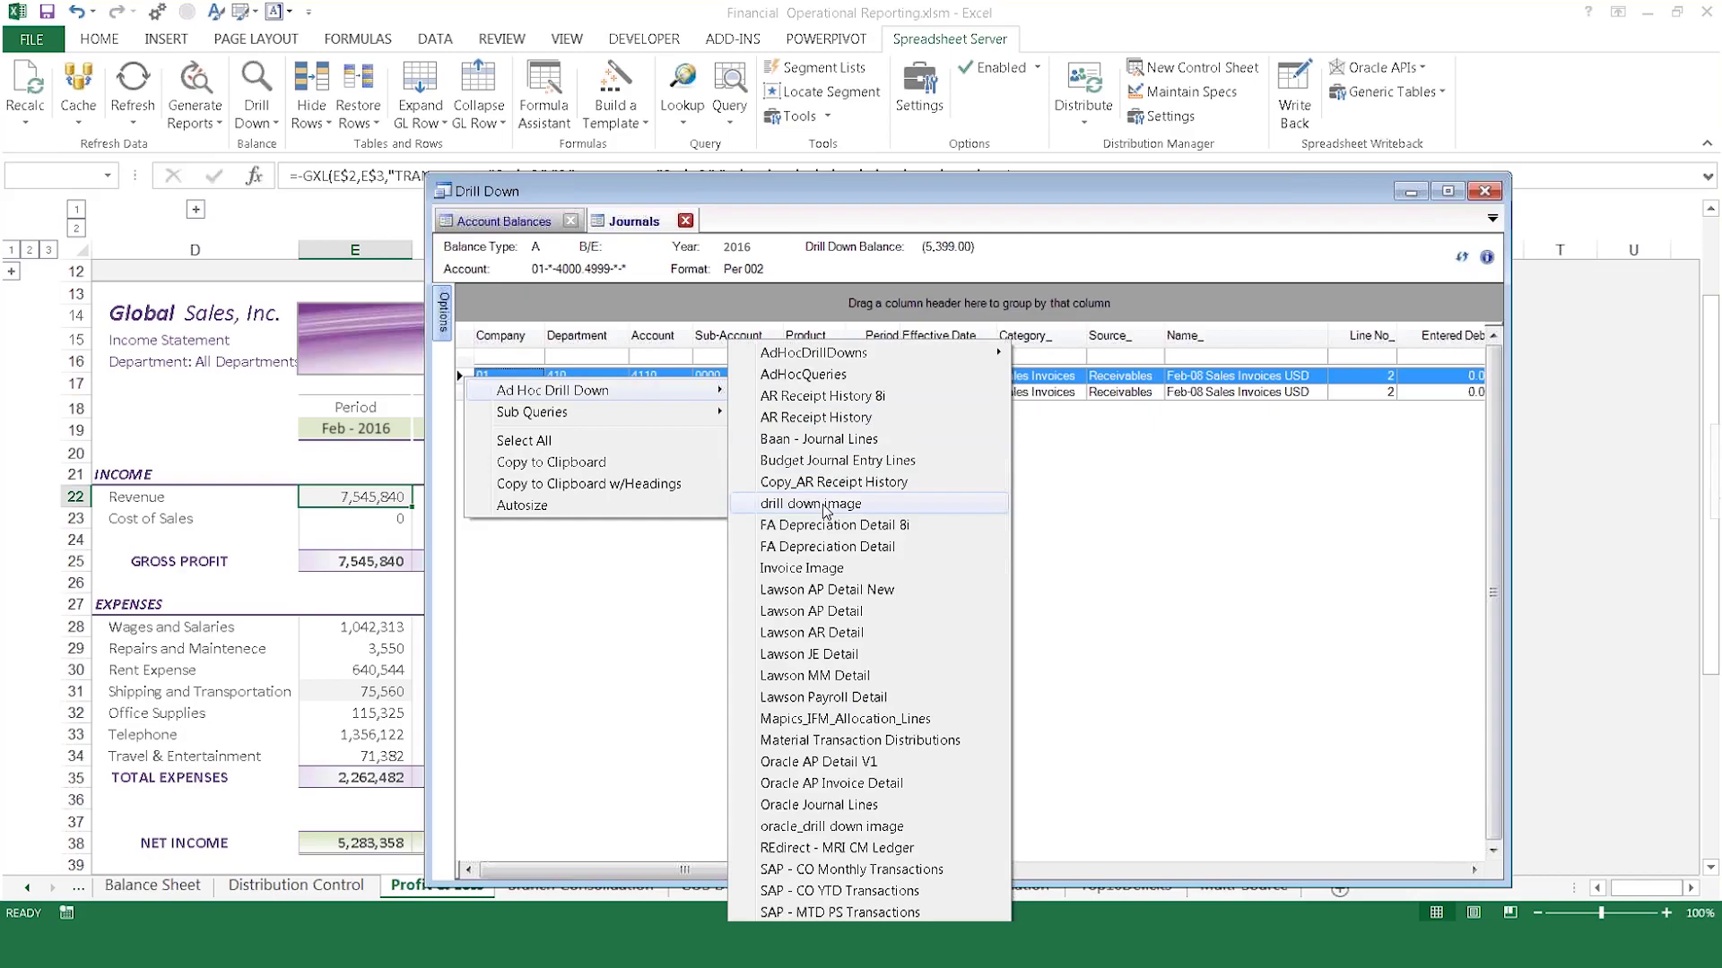
{"action": "left_click", "coordinate": [821, 506]}
{"action": "scroll", "coordinate": [864, 516], "scroll_direction": "down", "scroll_amount": 2}
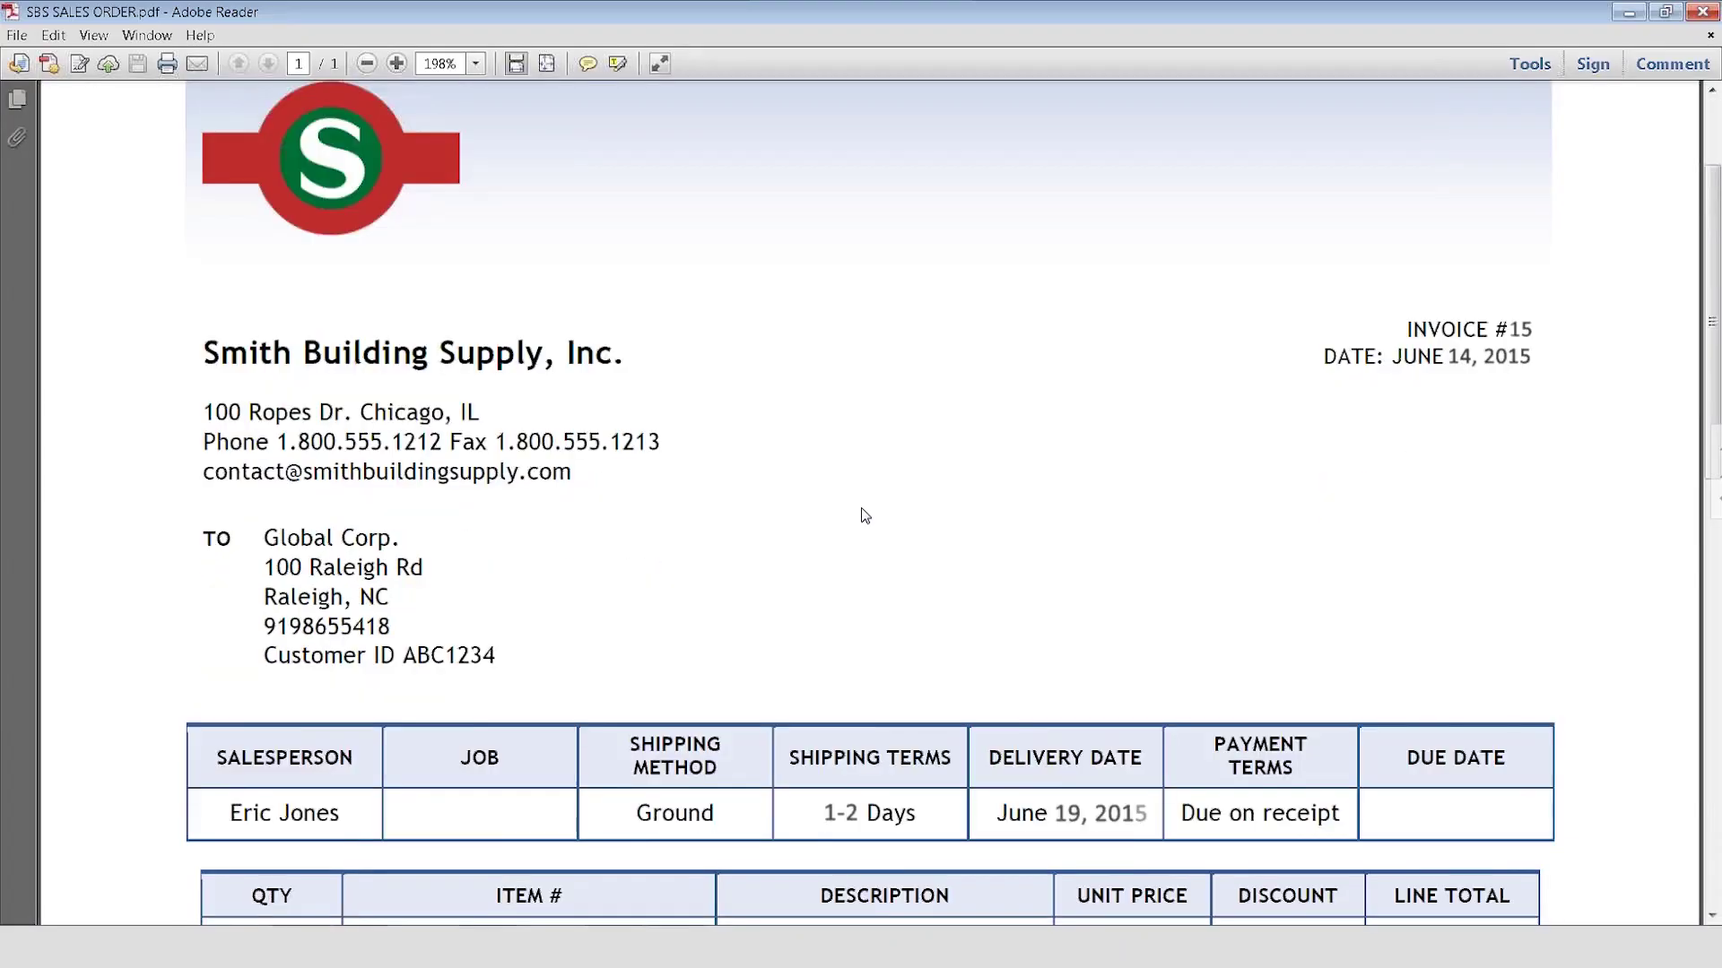
{"action": "scroll", "coordinate": [863, 515], "scroll_direction": "down", "scroll_amount": 2}
{"action": "scroll", "coordinate": [865, 515], "scroll_direction": "down", "scroll_amount": 1}
{"action": "scroll", "coordinate": [864, 516], "scroll_direction": "down", "scroll_amount": 1}
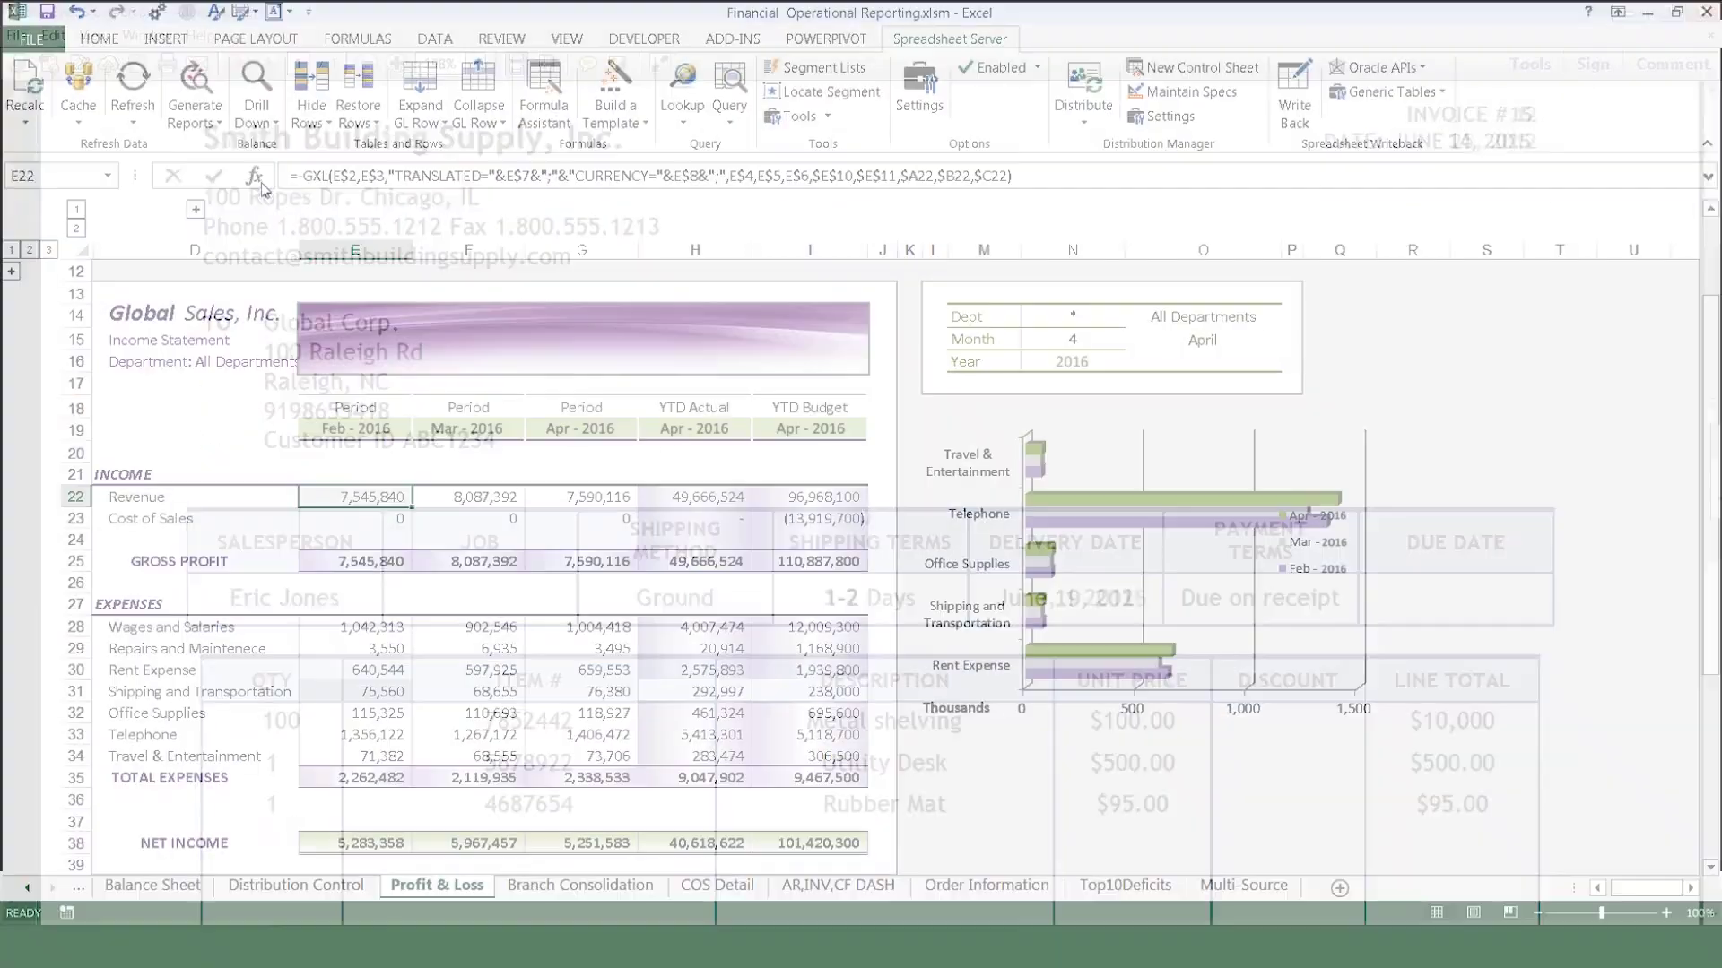
{"action": "left_click", "coordinate": [256, 116]}
{"action": "mouse_move", "coordinate": [299, 148]}
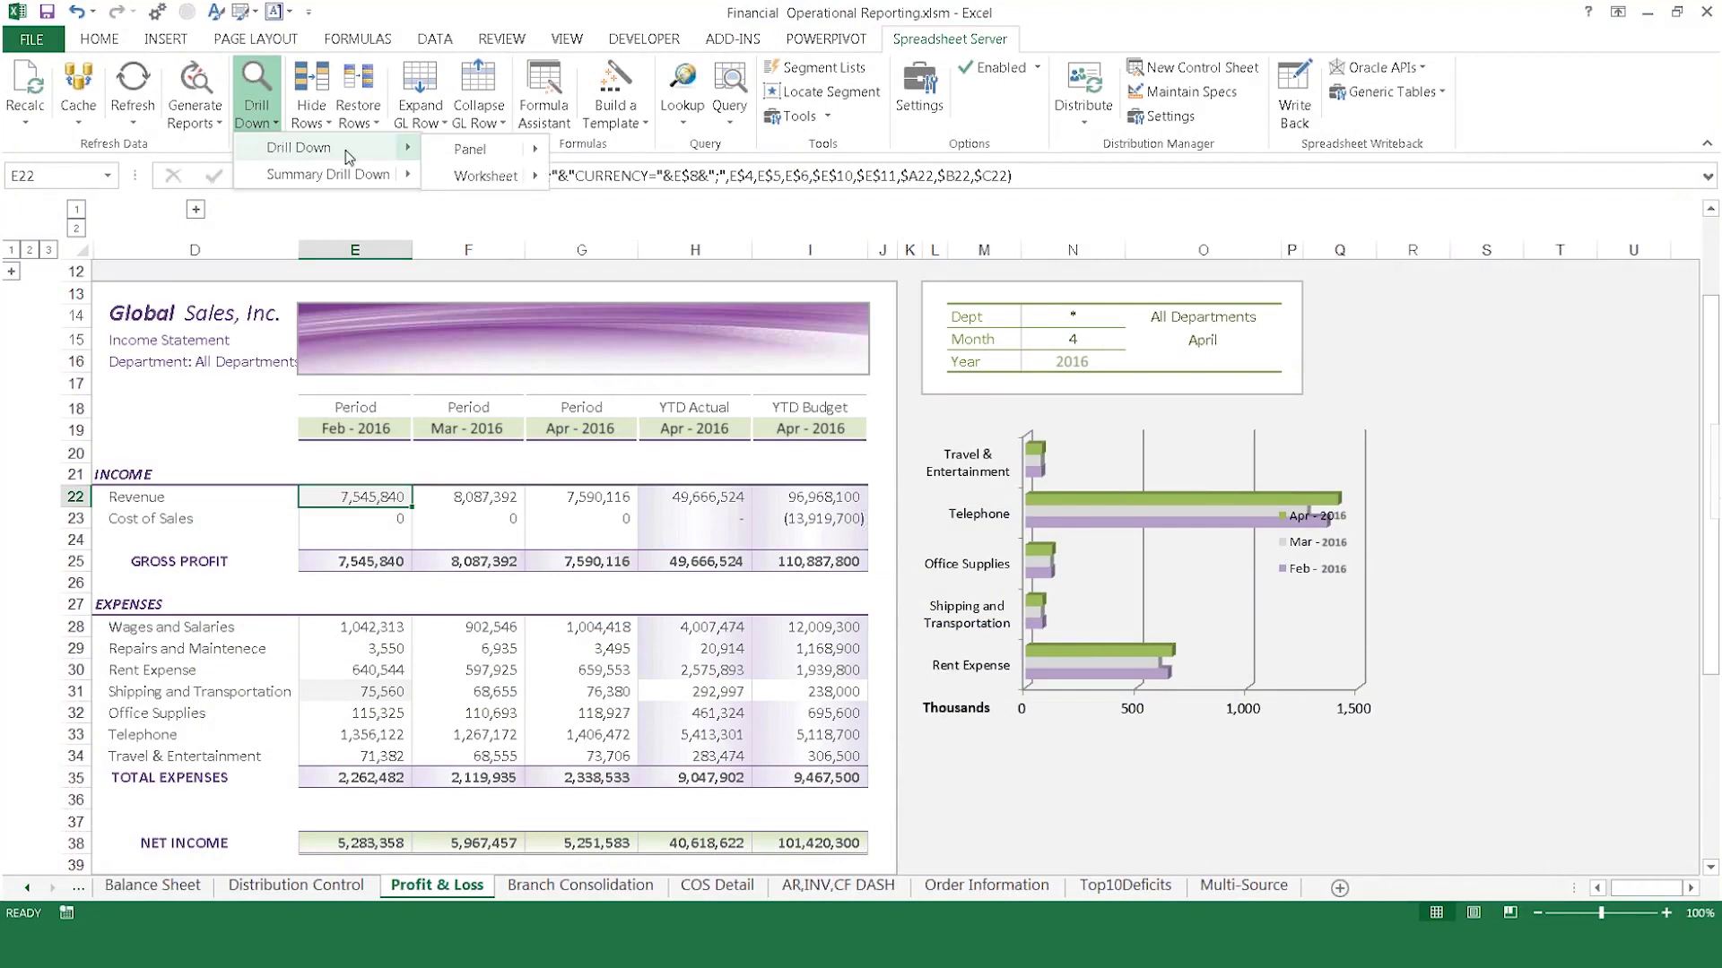
{"action": "left_click", "coordinate": [608, 184]}
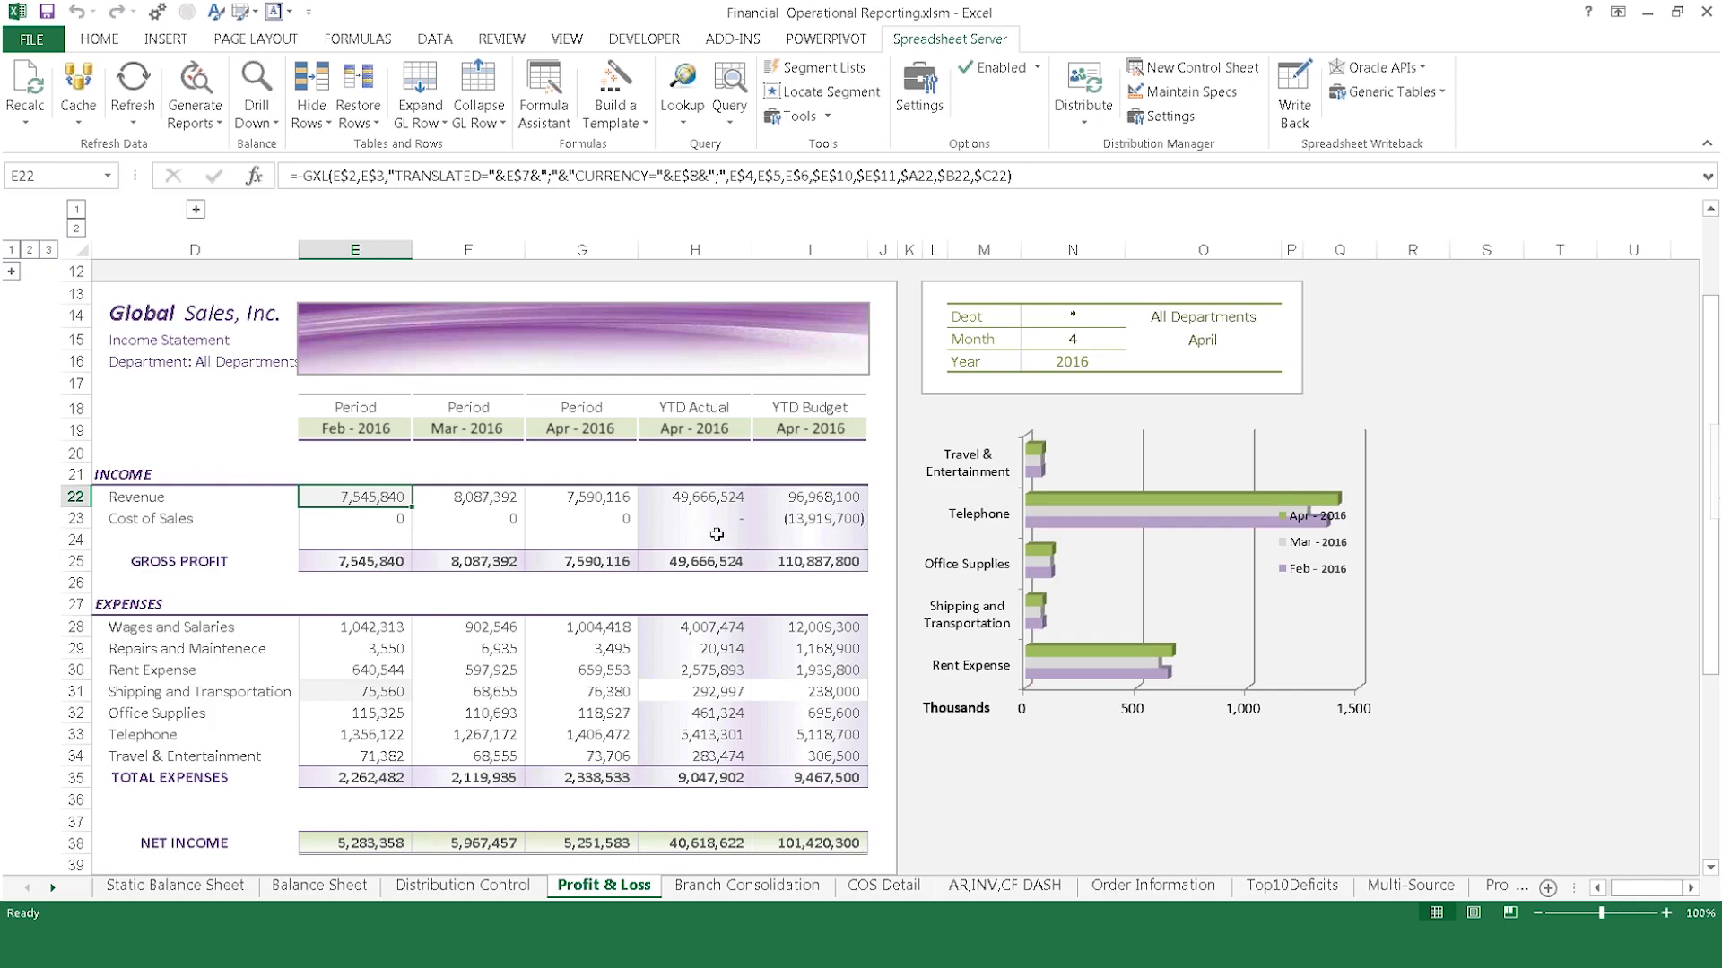
Compare YTD Actual and Budget Revenue (H22:I22) in the Multiple Account Balances view
{"action": "left_click_drag", "start_coordinate": [707, 497], "coordinate": [808, 495]}
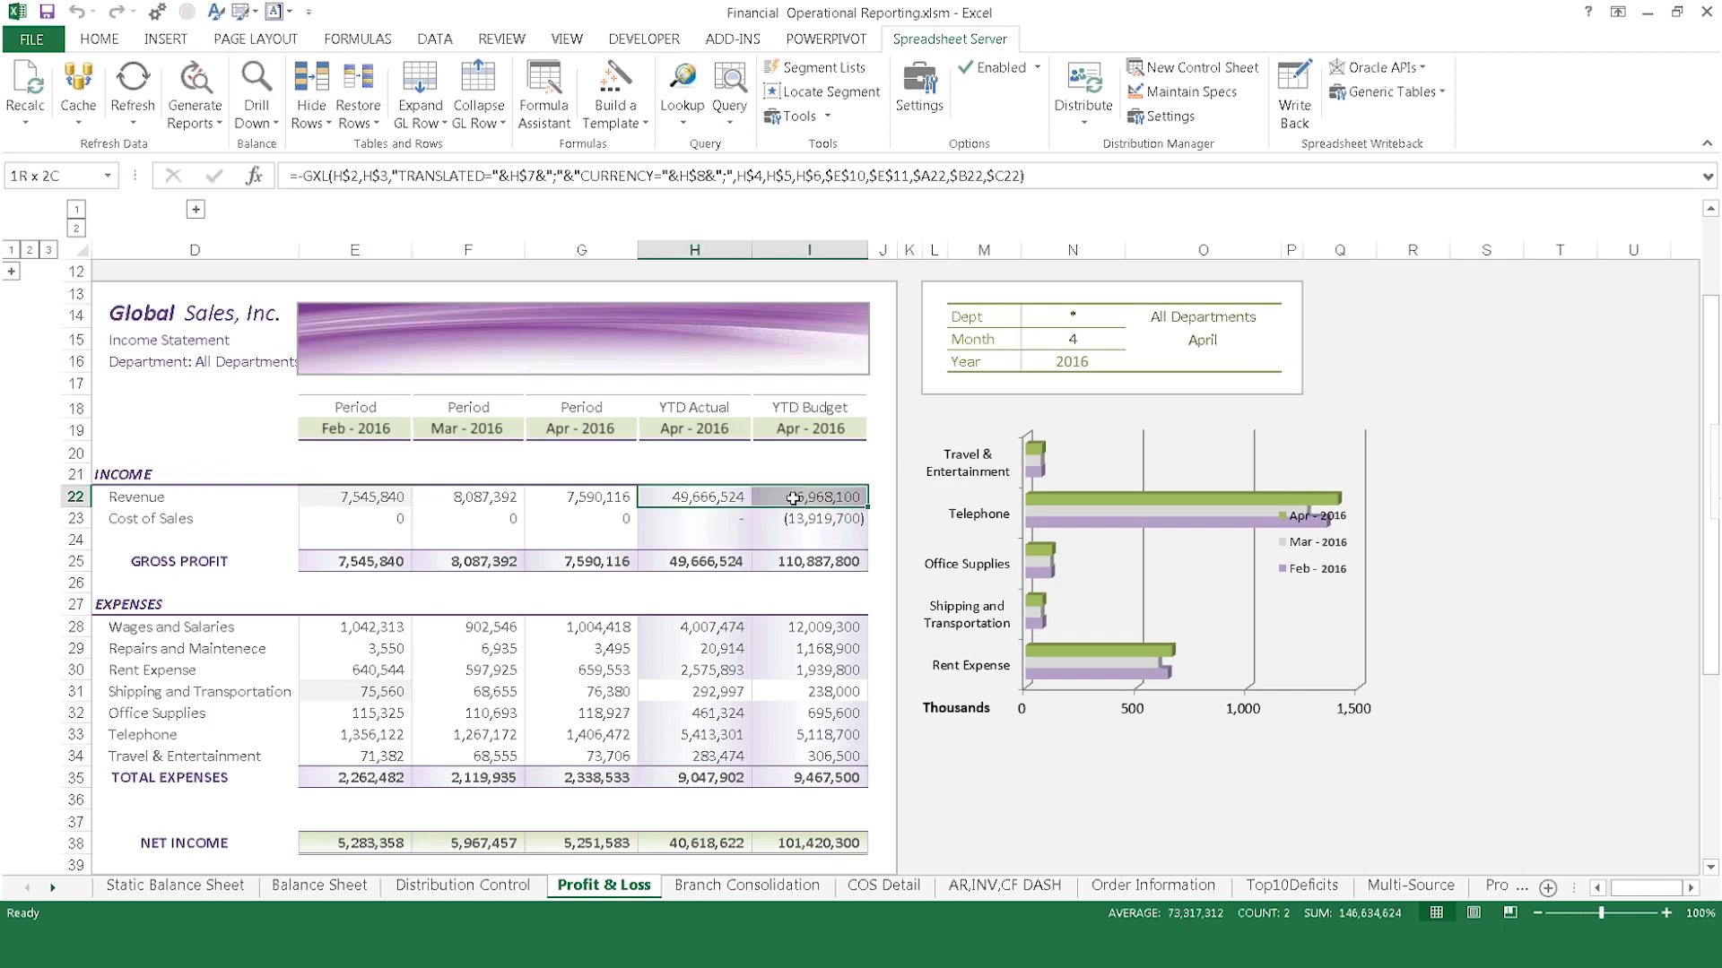
{"action": "left_click", "coordinate": [257, 113]}
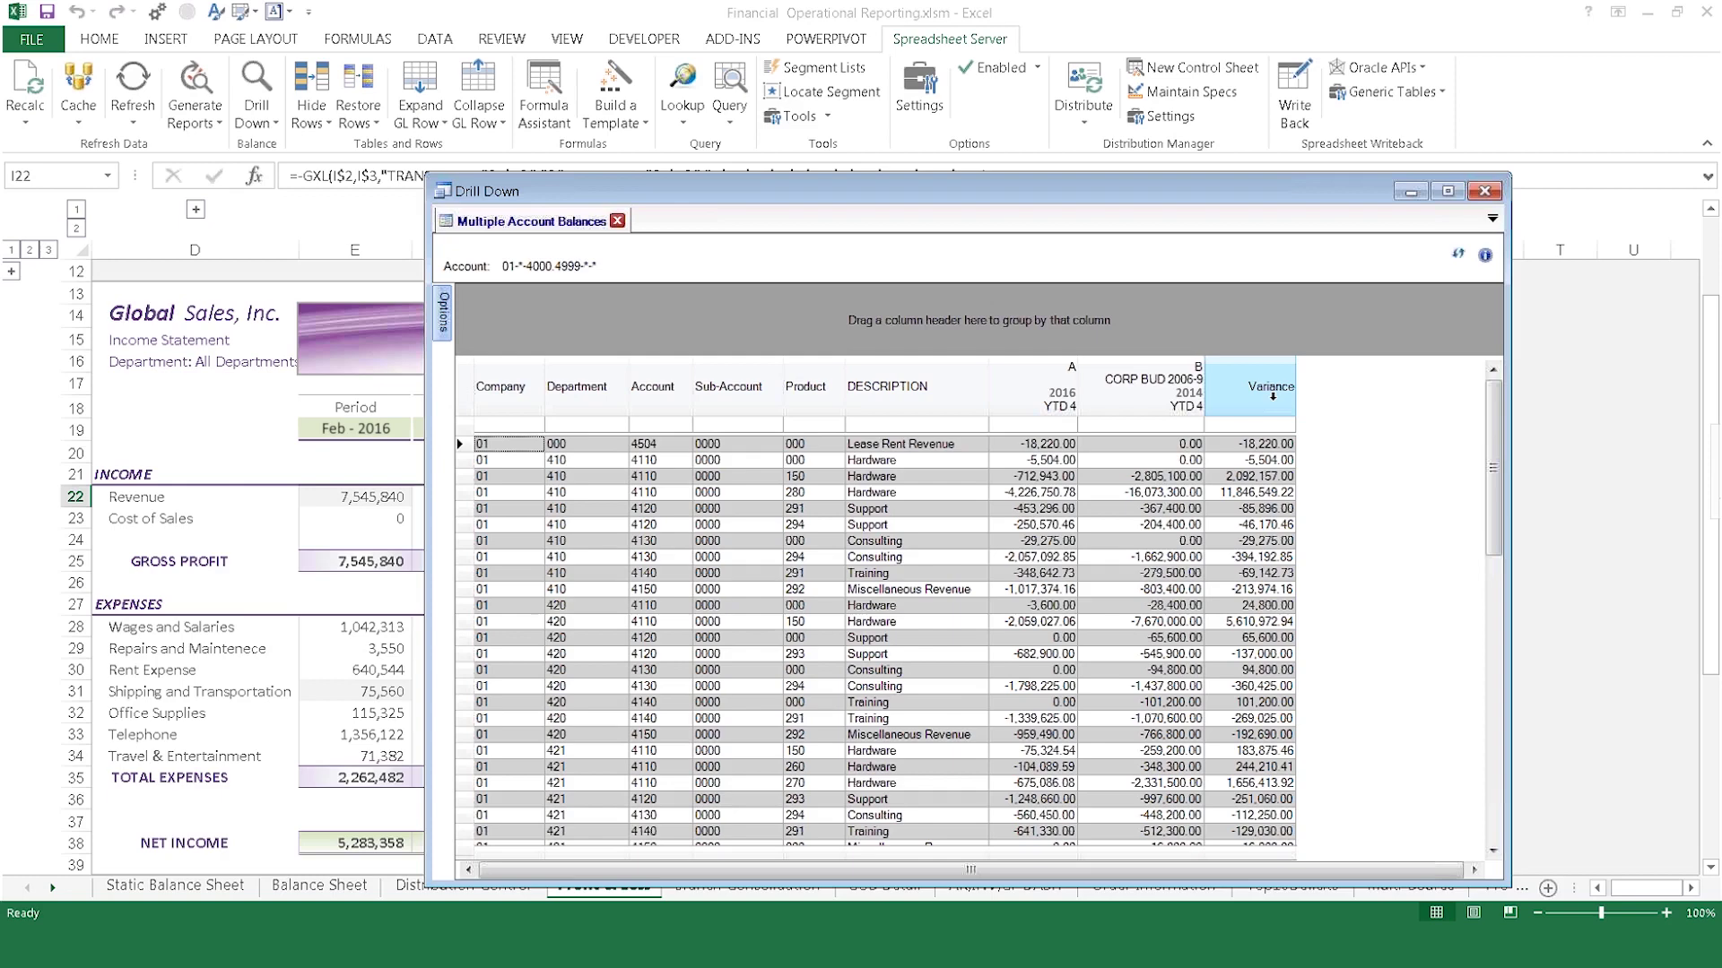
{"action": "left_click", "coordinate": [1484, 192]}
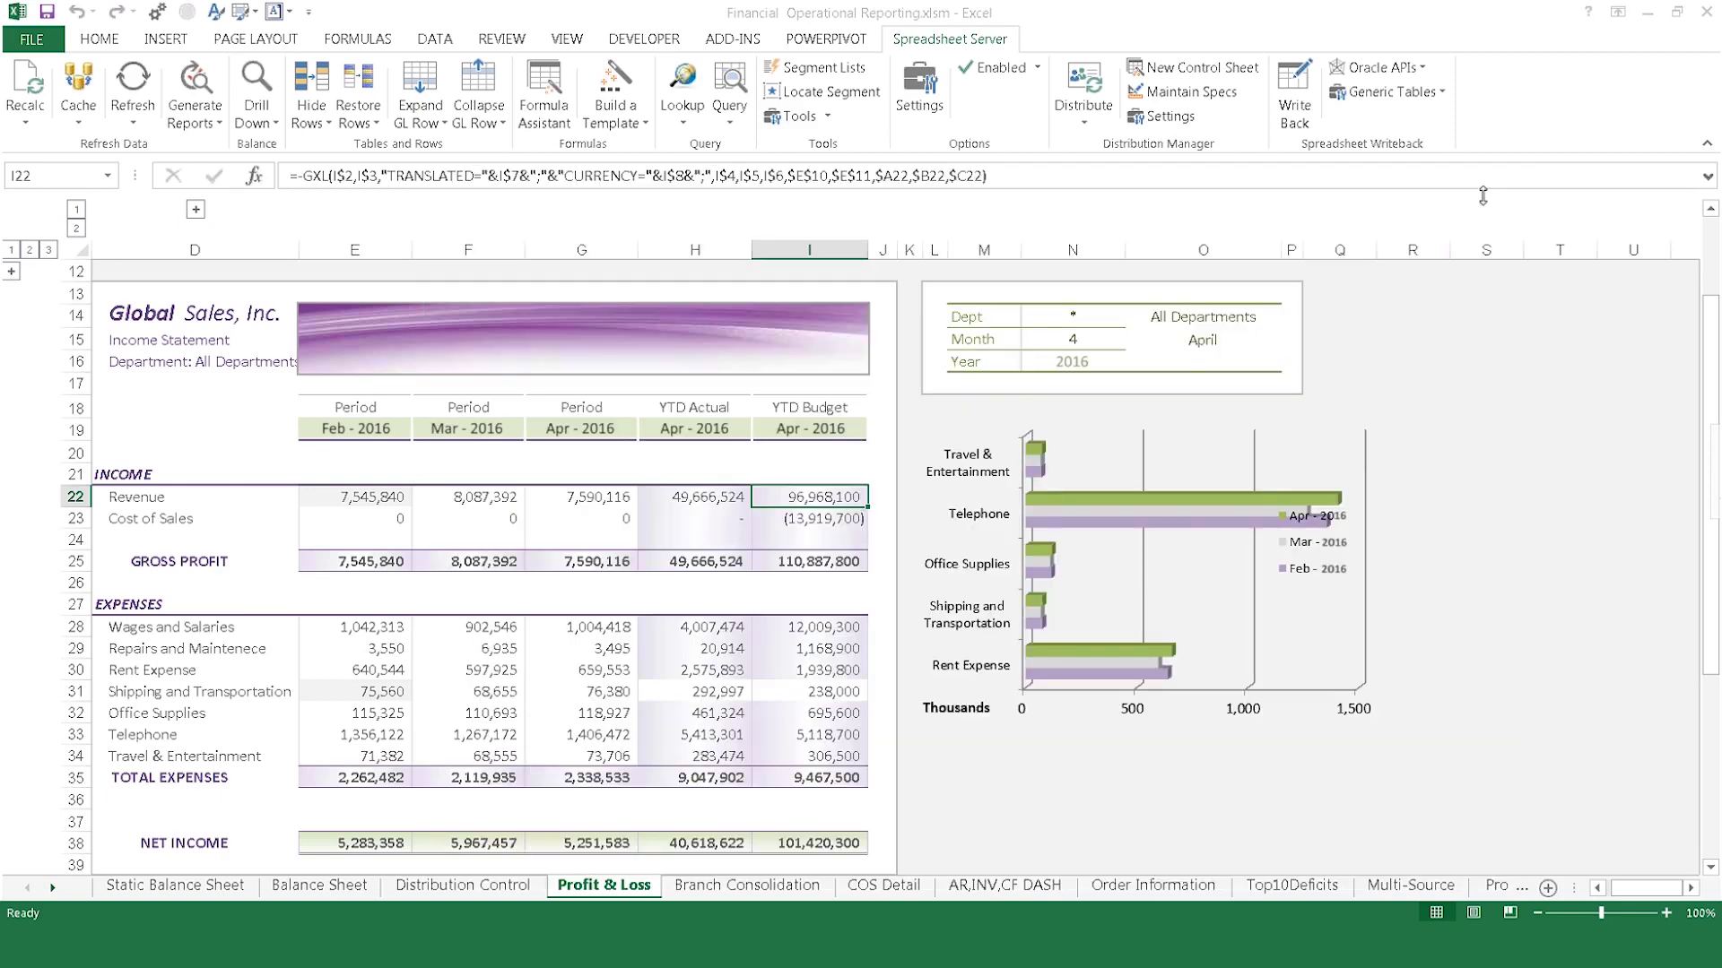
Send the same Revenue drill-down detail to a new Profit & Loss-Drilldown worksheet
{"action": "left_click_drag", "start_coordinate": [727, 494], "coordinate": [799, 495]}
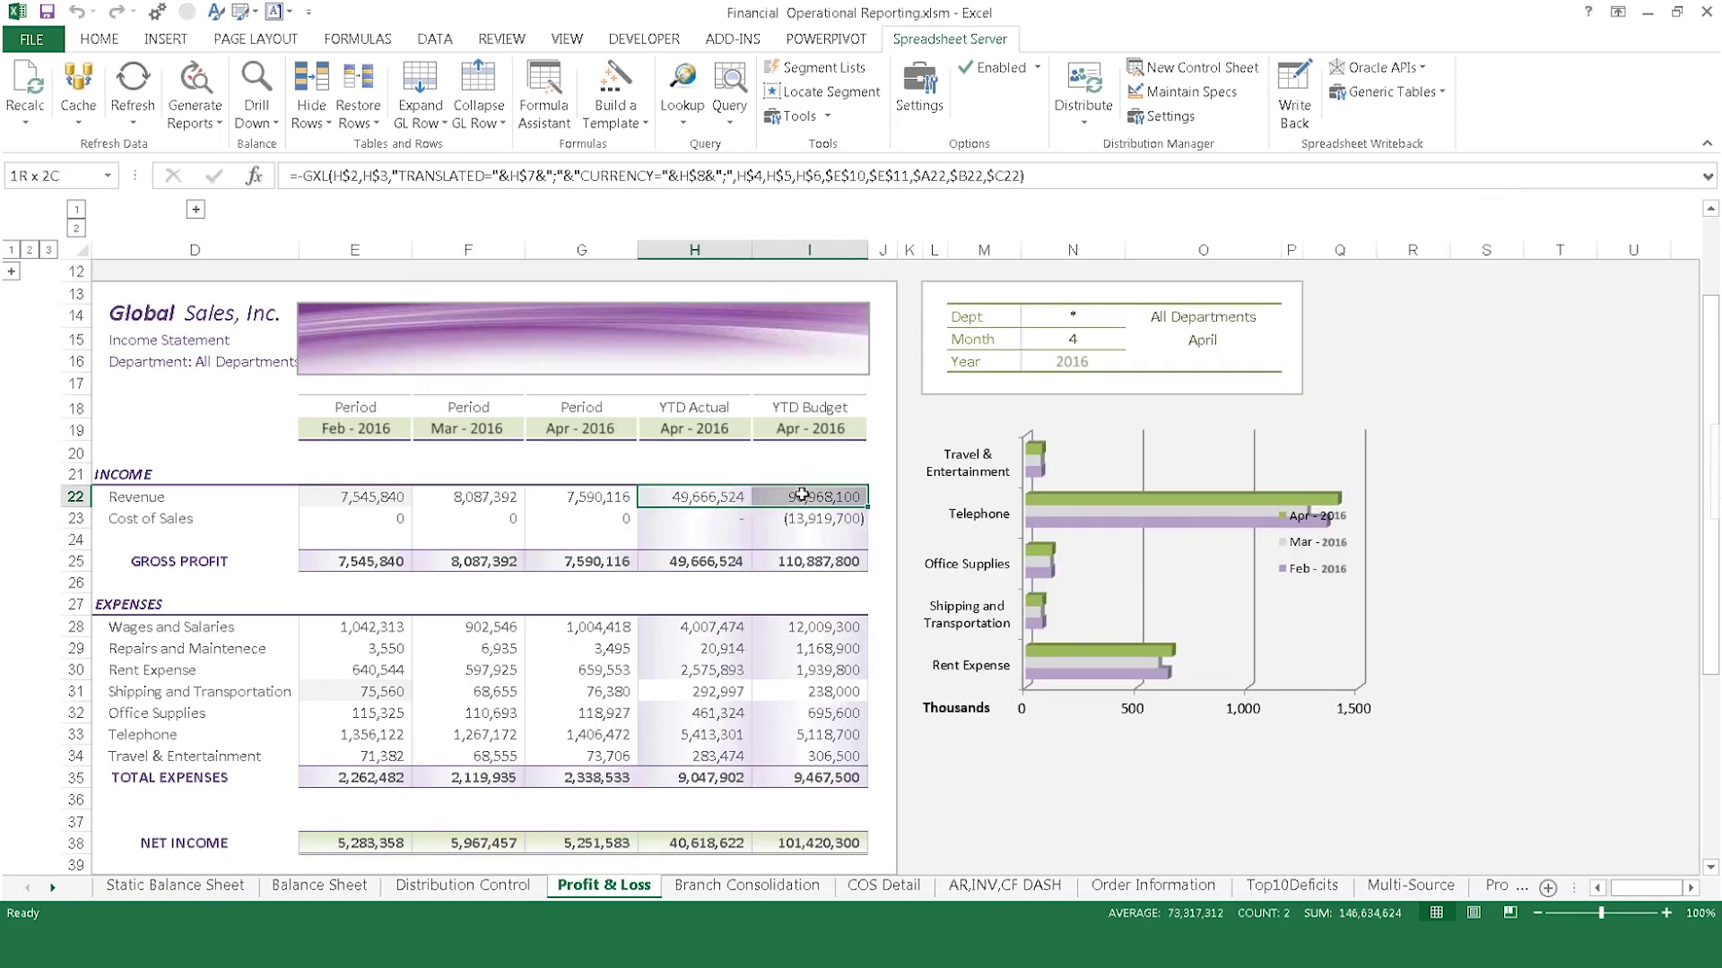
{"action": "left_click", "coordinate": [255, 114]}
{"action": "mouse_move", "coordinate": [298, 148]}
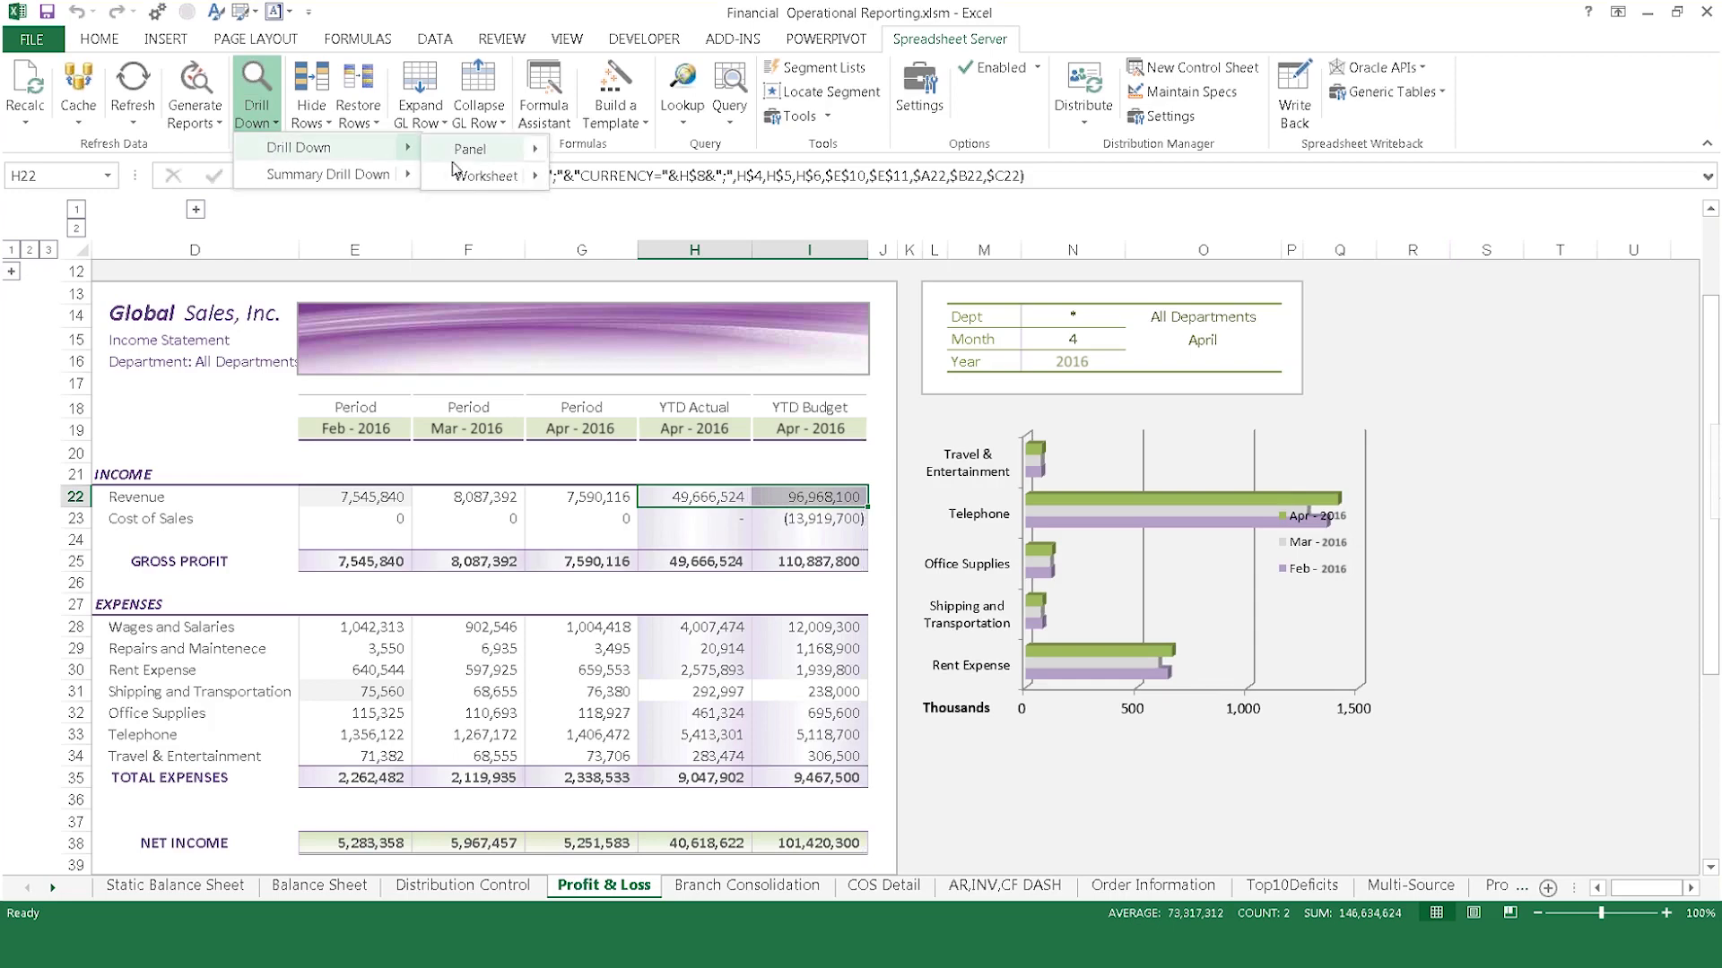
{"action": "left_click", "coordinate": [596, 180]}
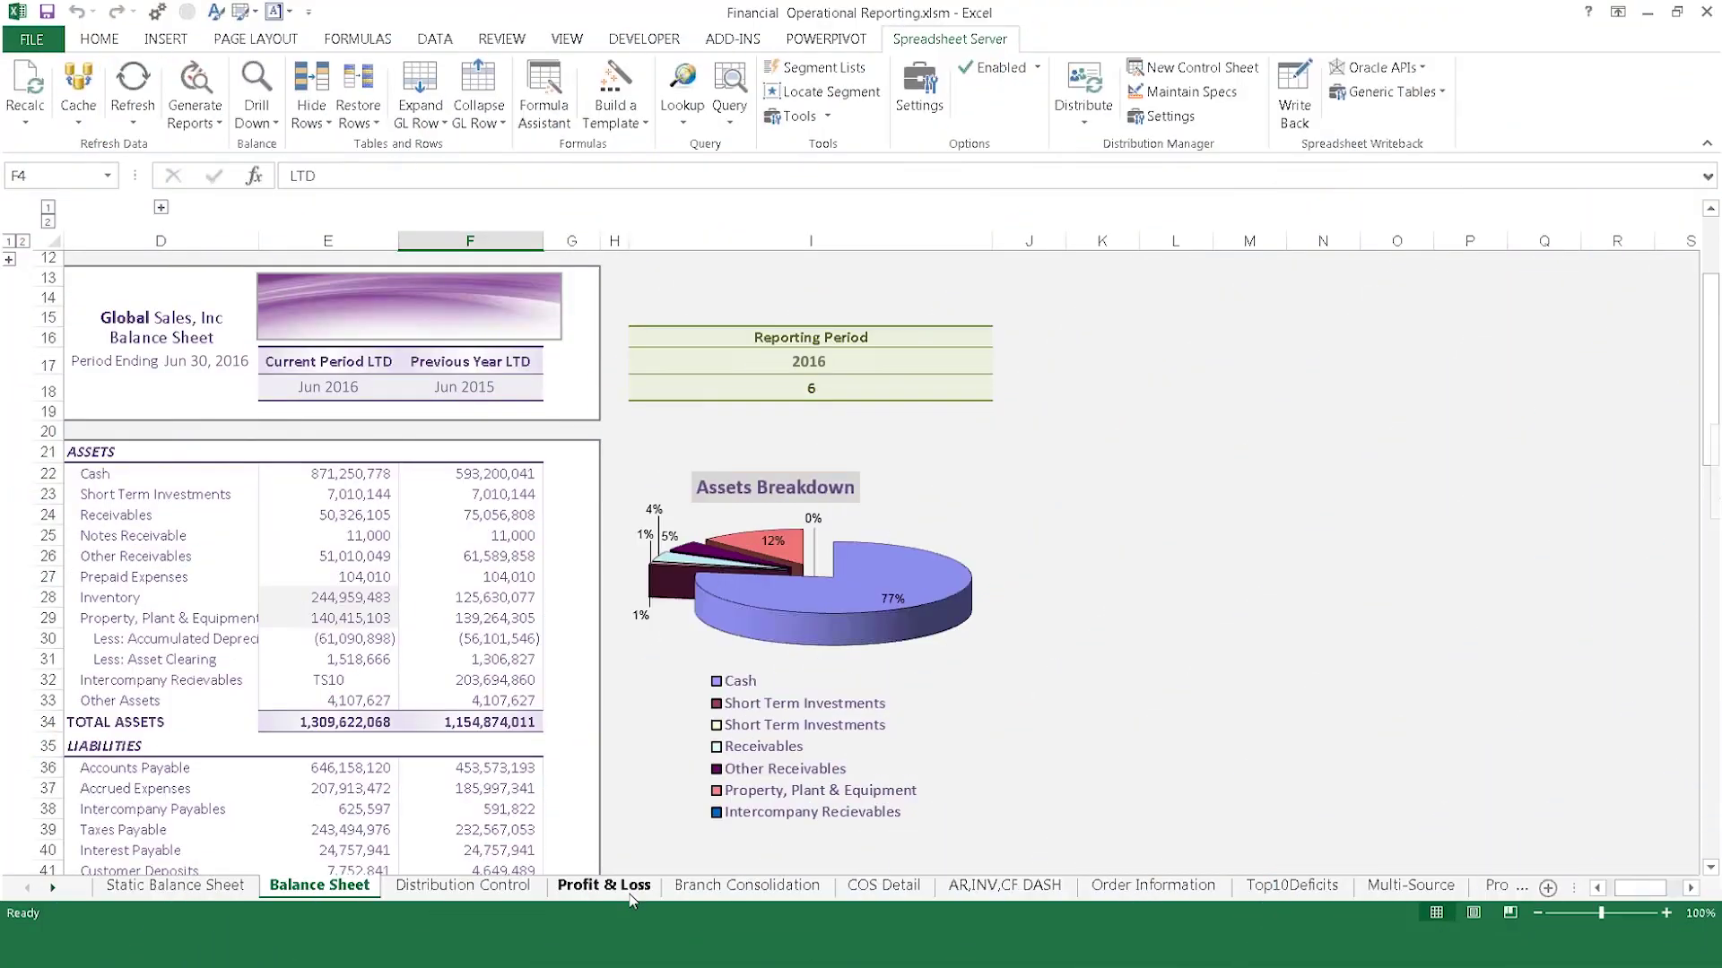
Browse the workbook's sheets from Profit & Loss through the Multi-Source dashboard
{"action": "left_click", "coordinate": [603, 885]}
{"action": "left_click", "coordinate": [734, 892]}
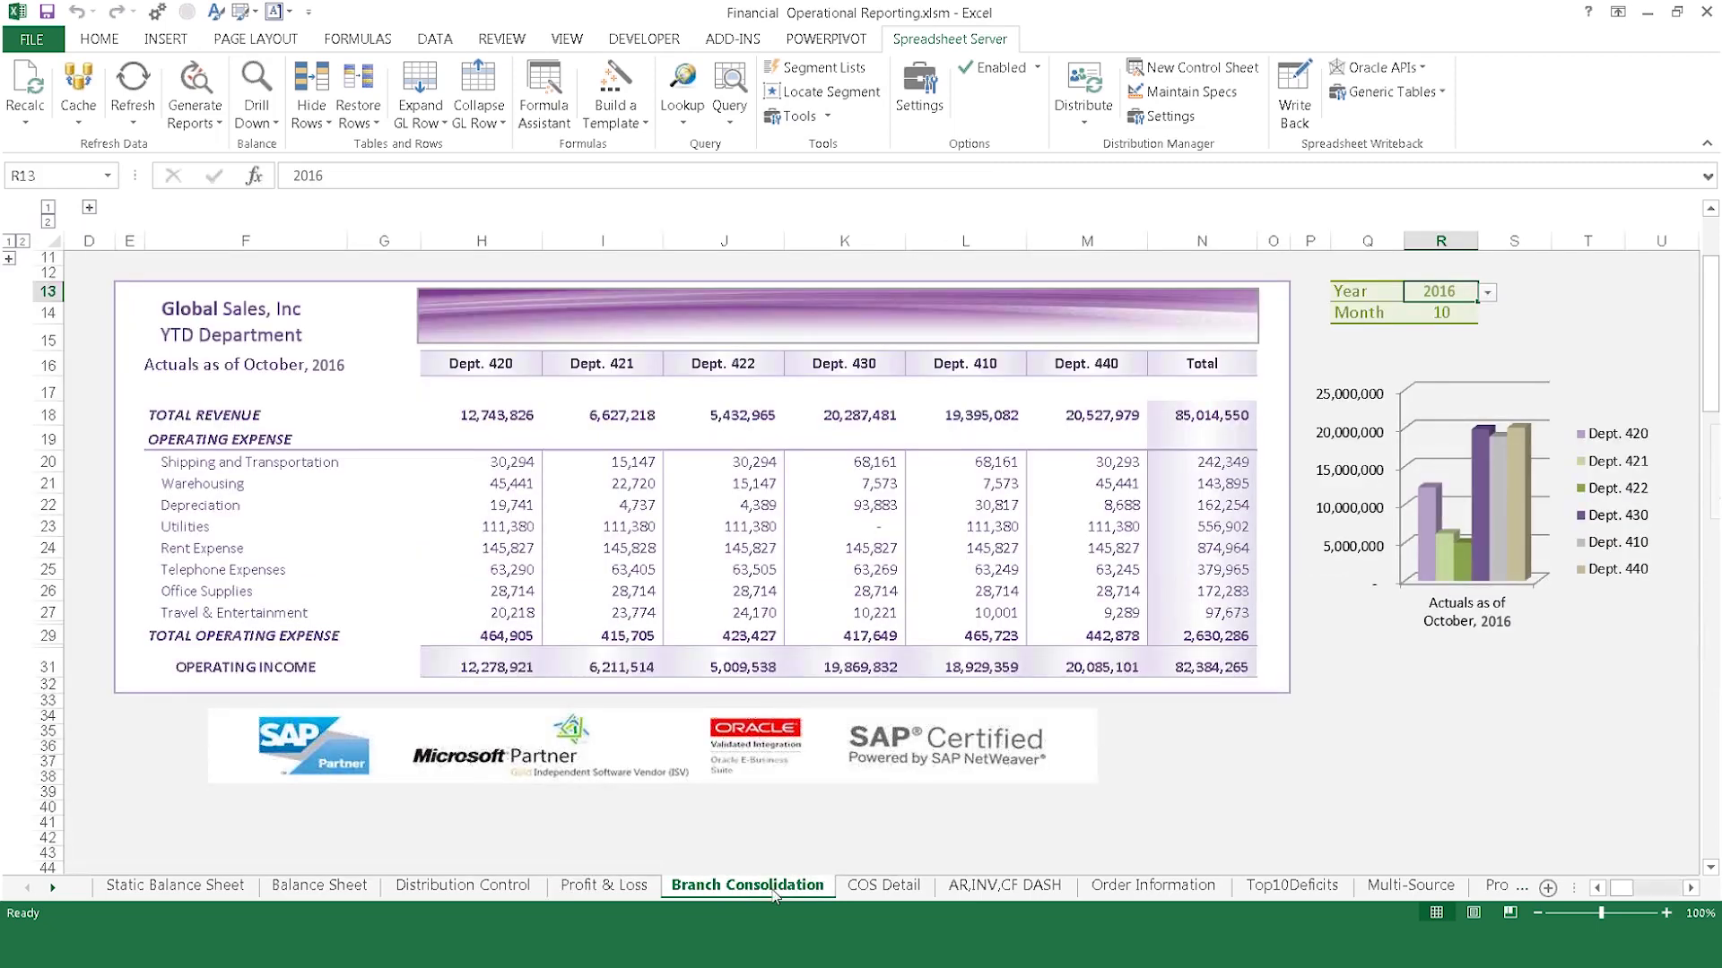
{"action": "left_click", "coordinate": [868, 890]}
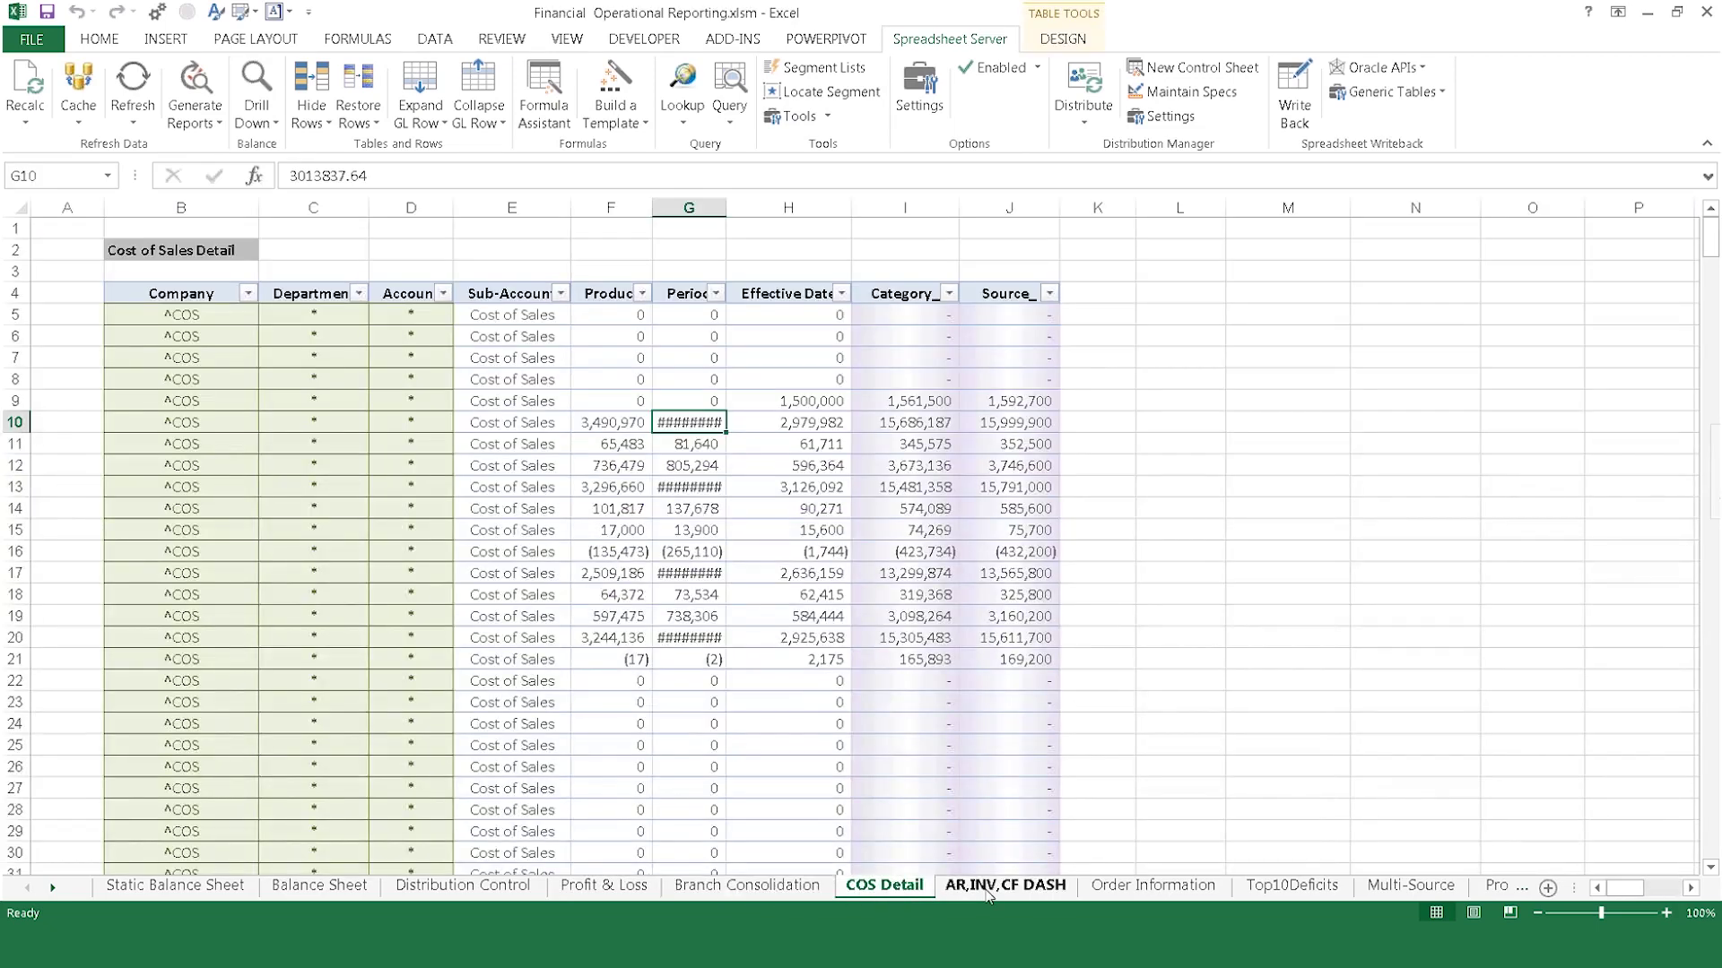
{"action": "left_click", "coordinate": [989, 890]}
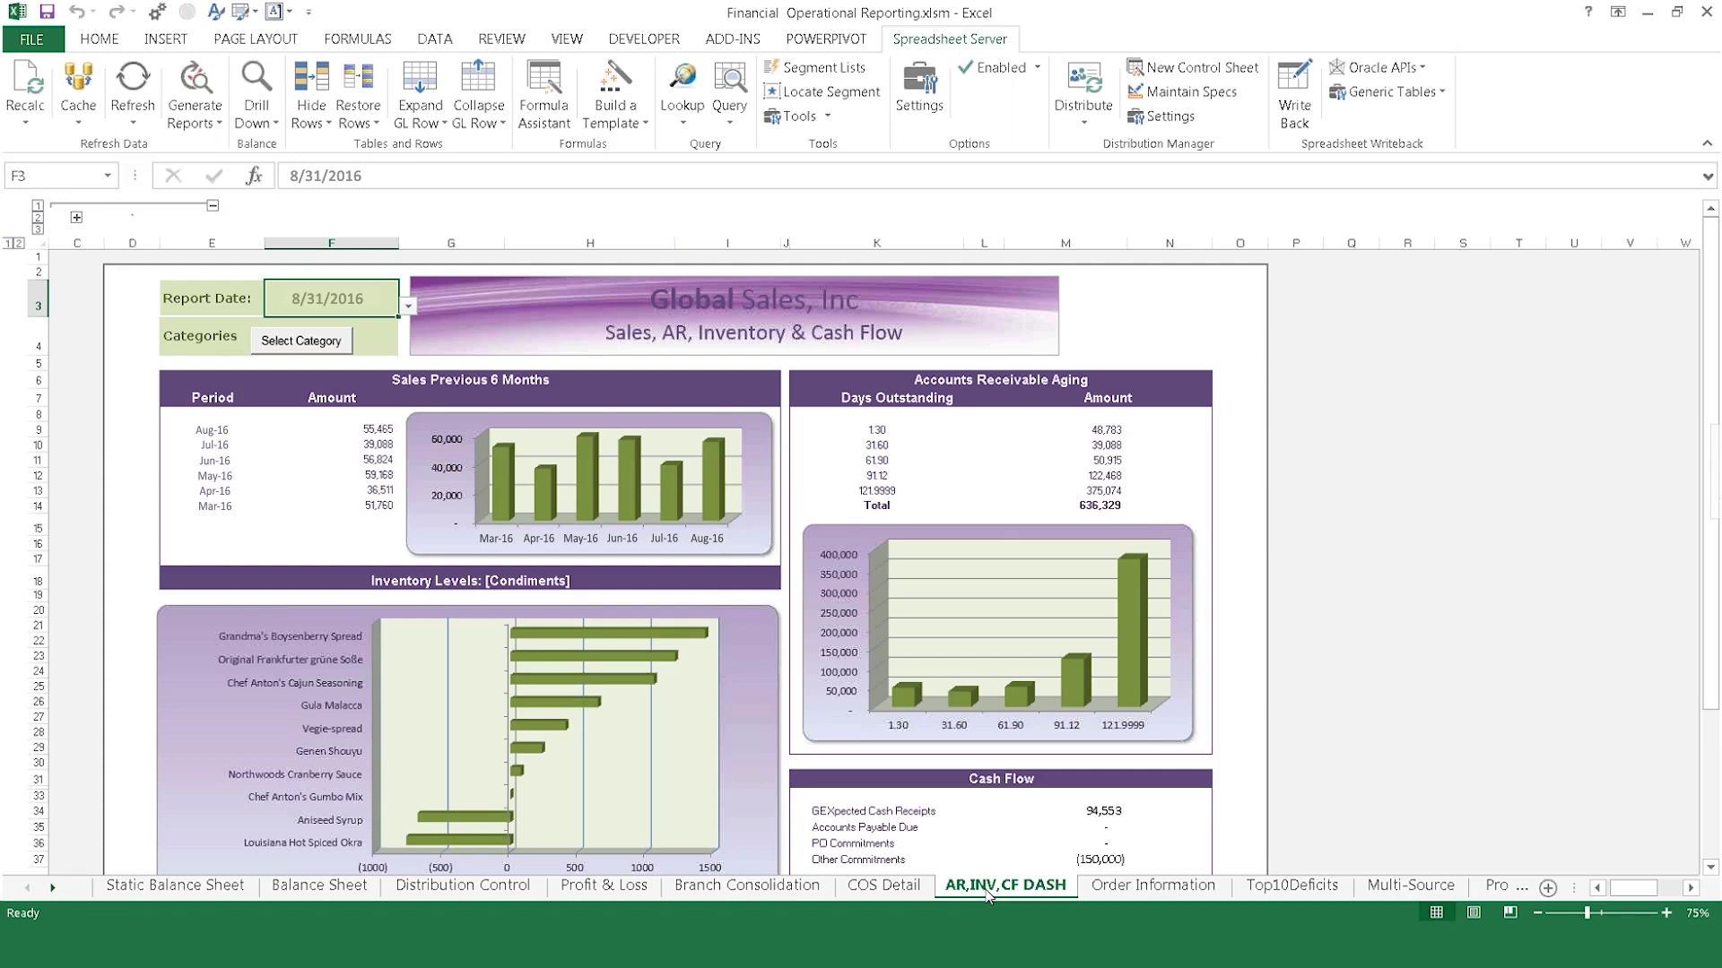
{"action": "left_click", "coordinate": [1131, 886]}
{"action": "left_click", "coordinate": [1285, 888]}
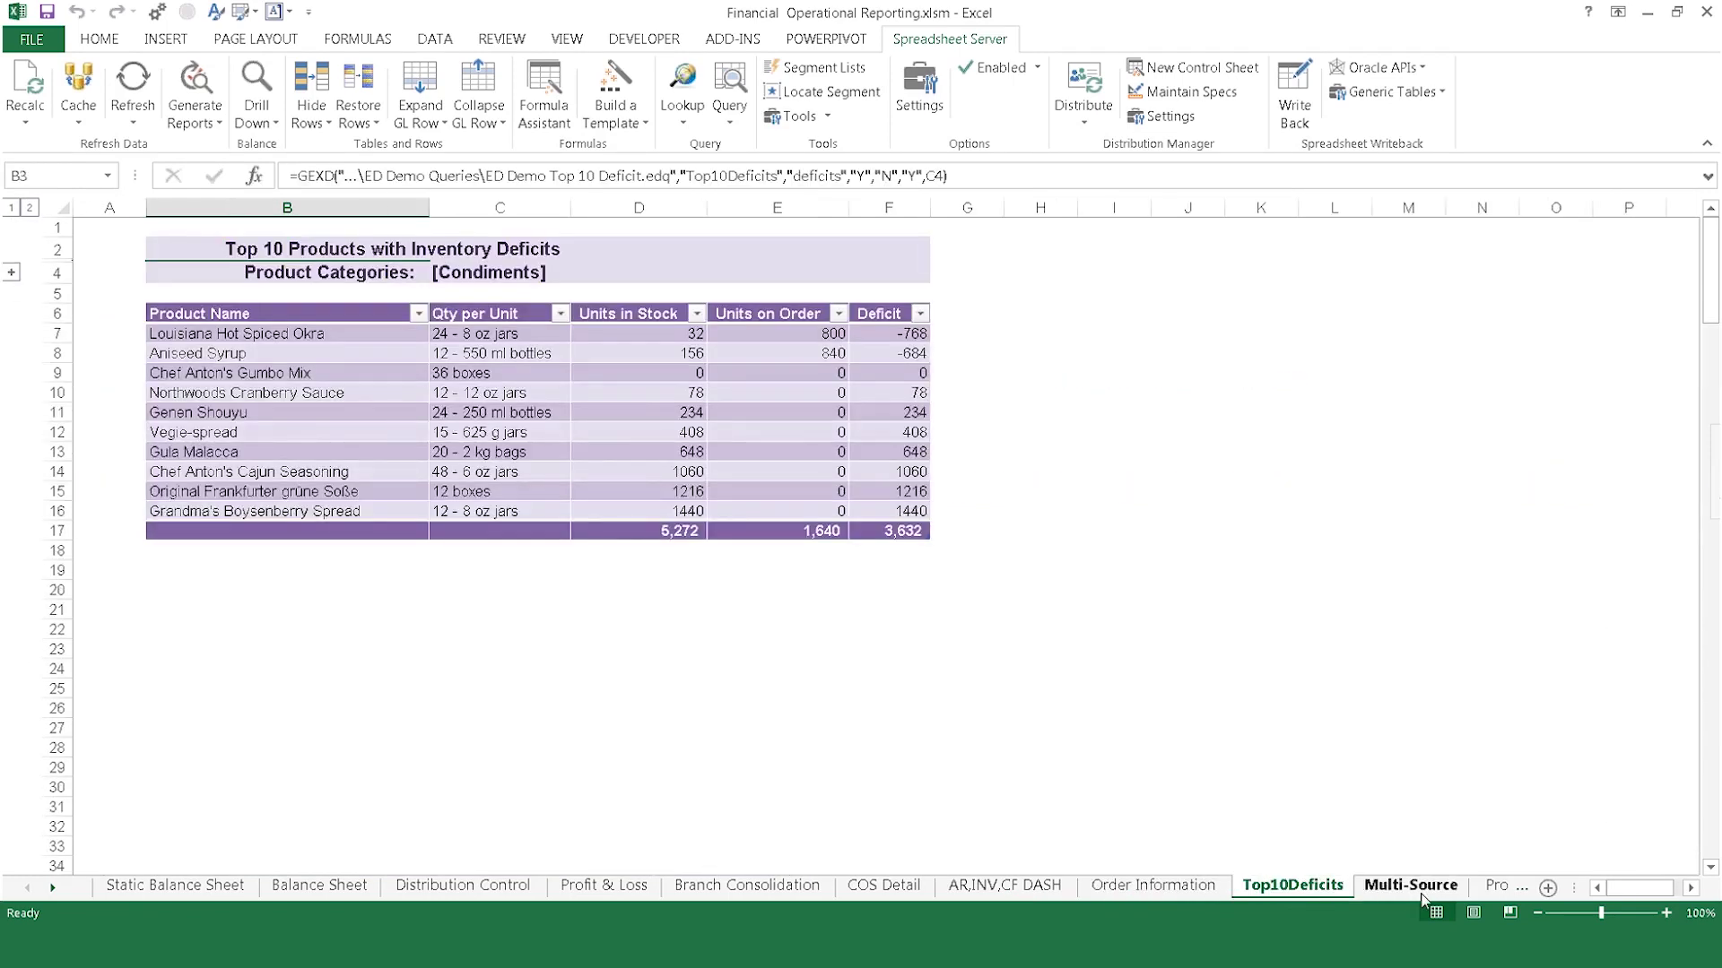
{"action": "left_click", "coordinate": [1413, 889]}
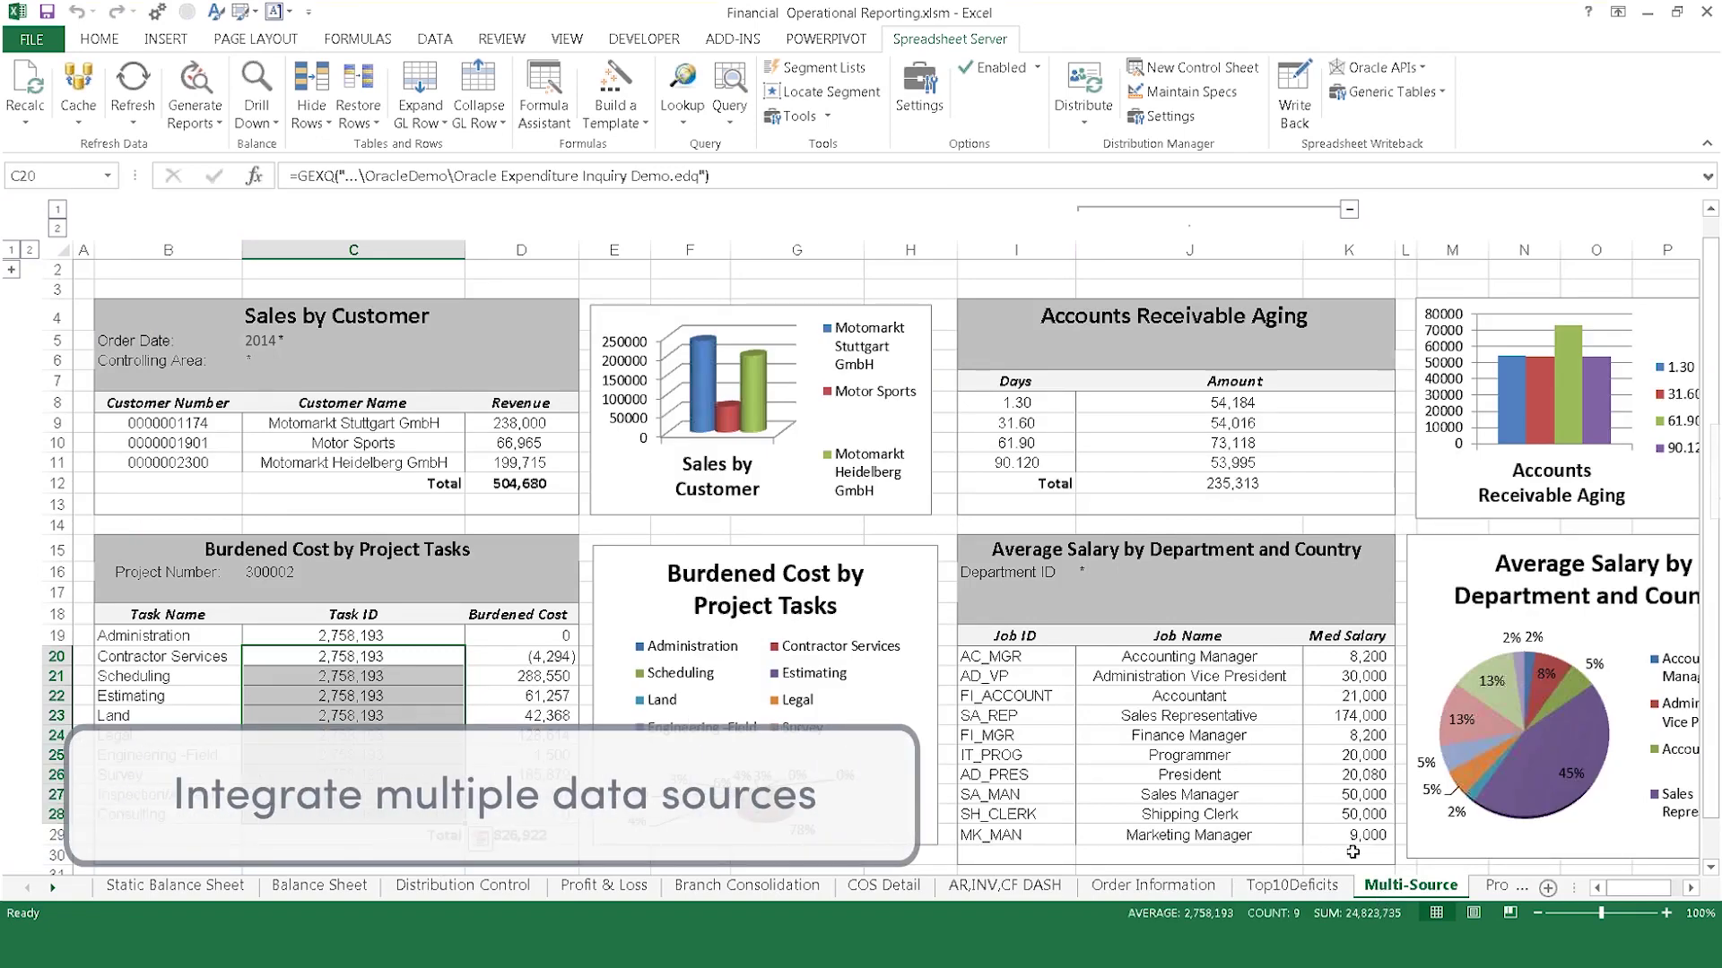
{"action": "left_click", "coordinate": [1329, 891]}
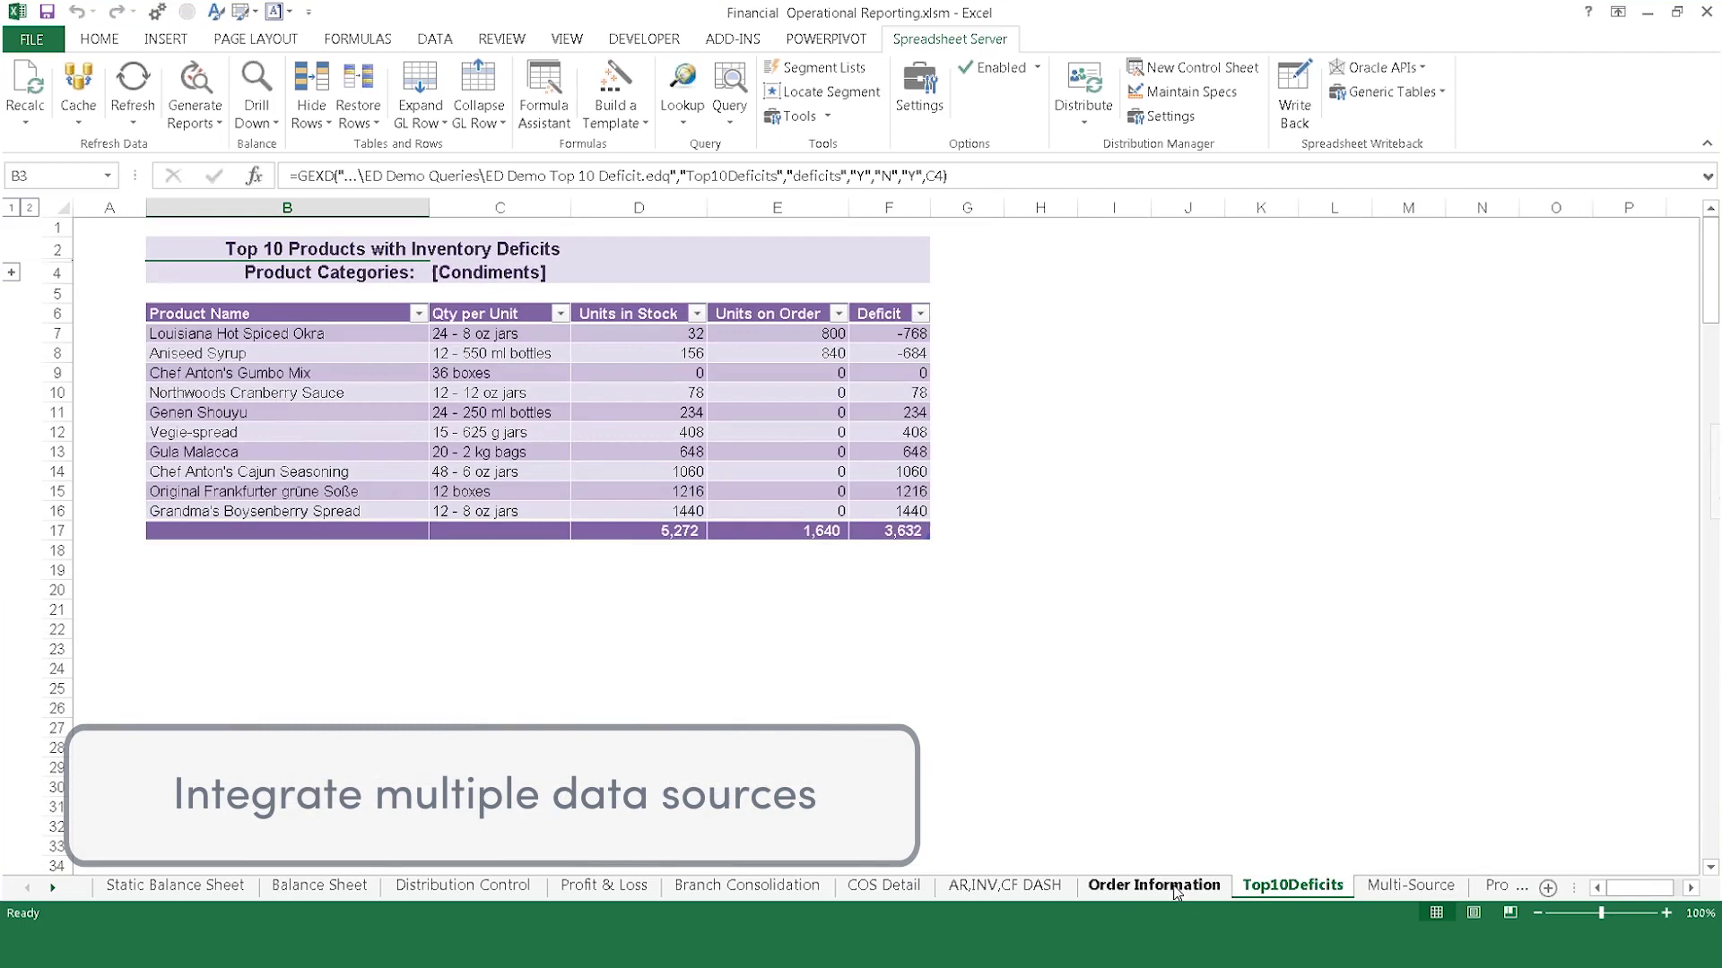
Set the AR,INV,CF DASH report date to 10/31/2016, then return to Profit & Loss
{"action": "left_click", "coordinate": [1005, 886]}
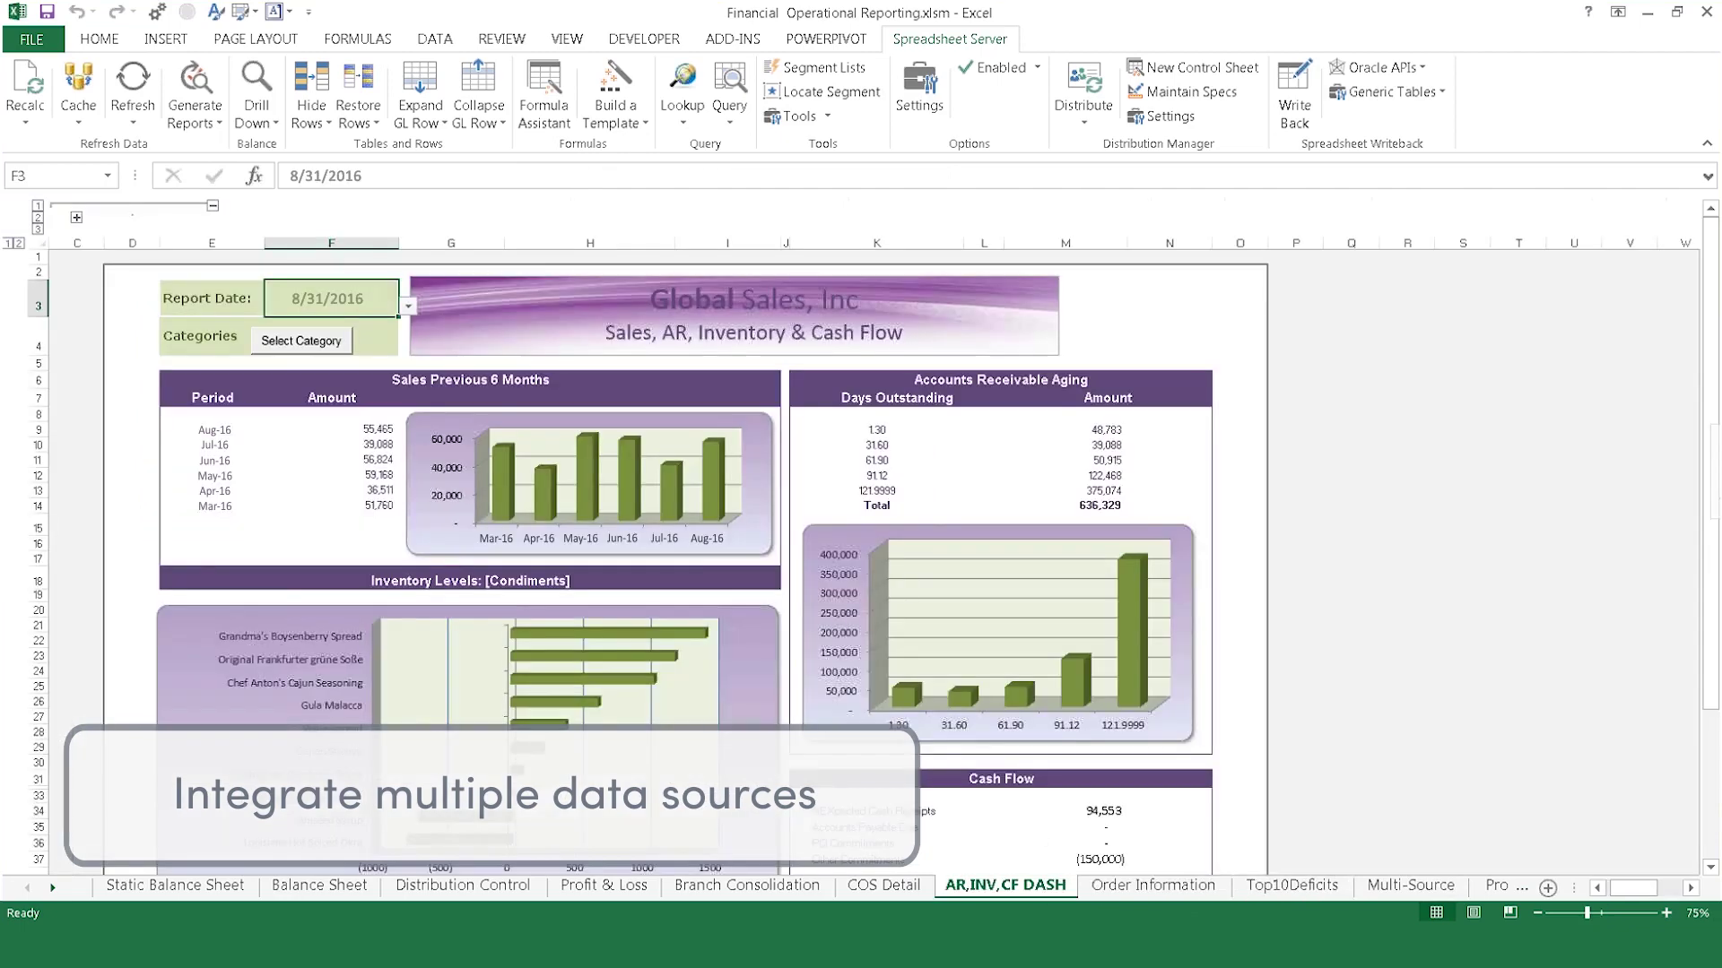
{"action": "left_click", "coordinate": [407, 308]}
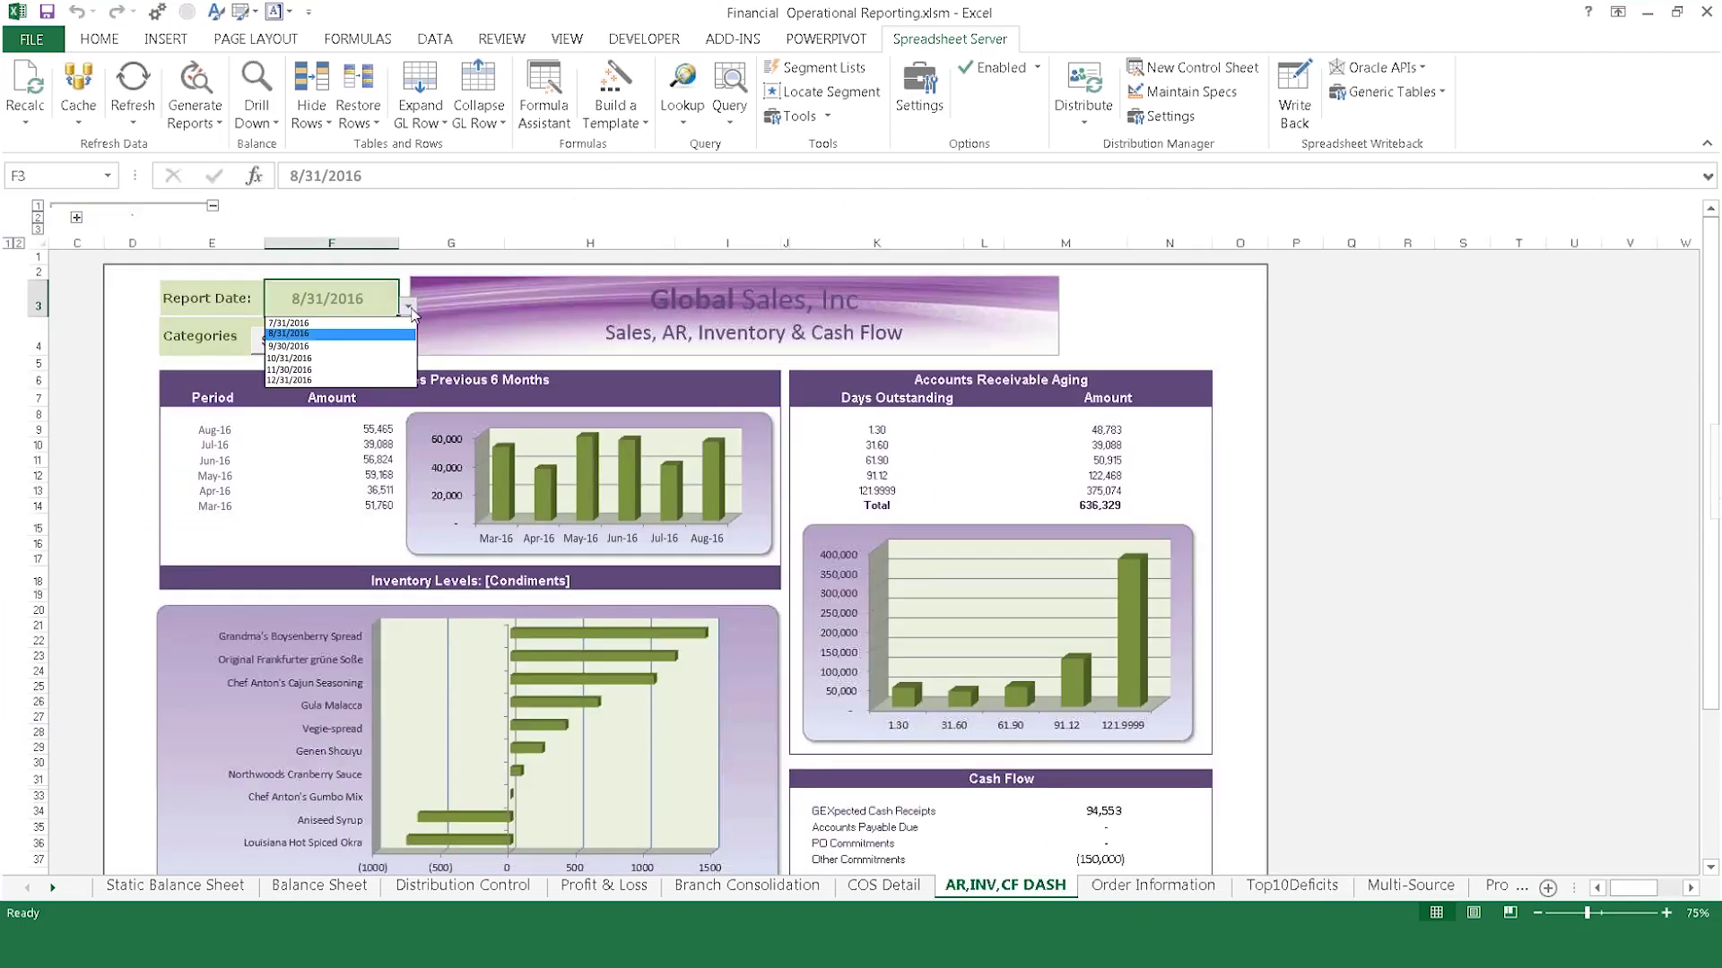
{"action": "left_click", "coordinate": [369, 359]}
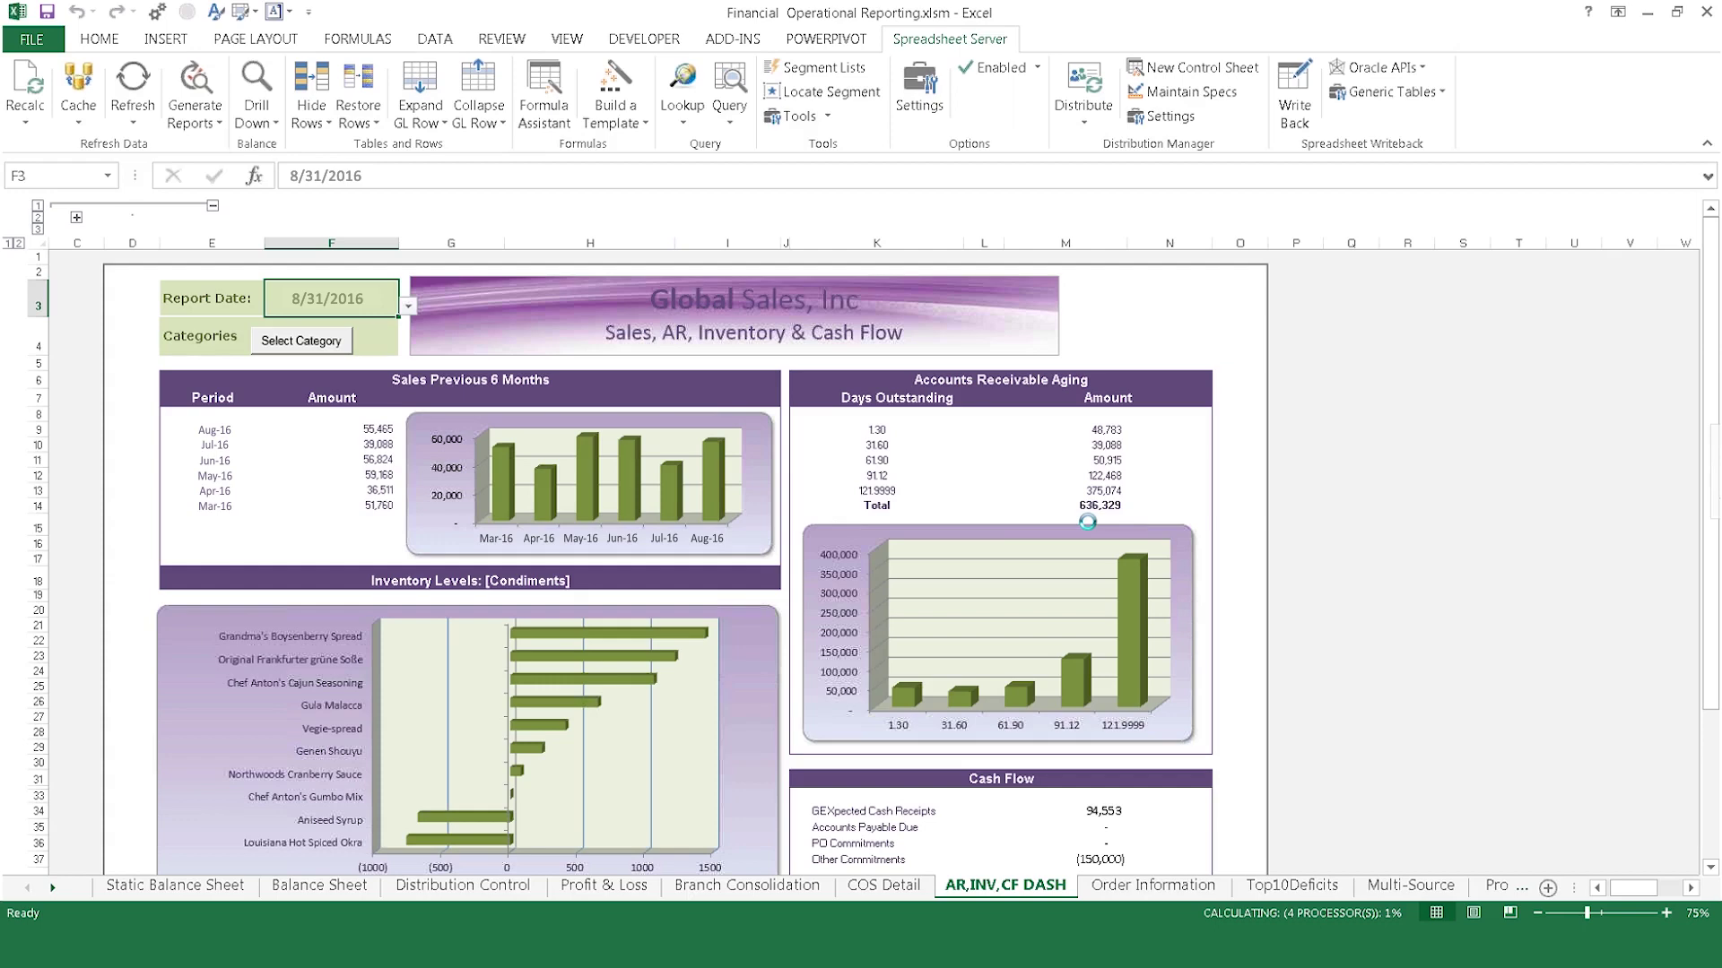
{"action": "left_click", "coordinate": [606, 886]}
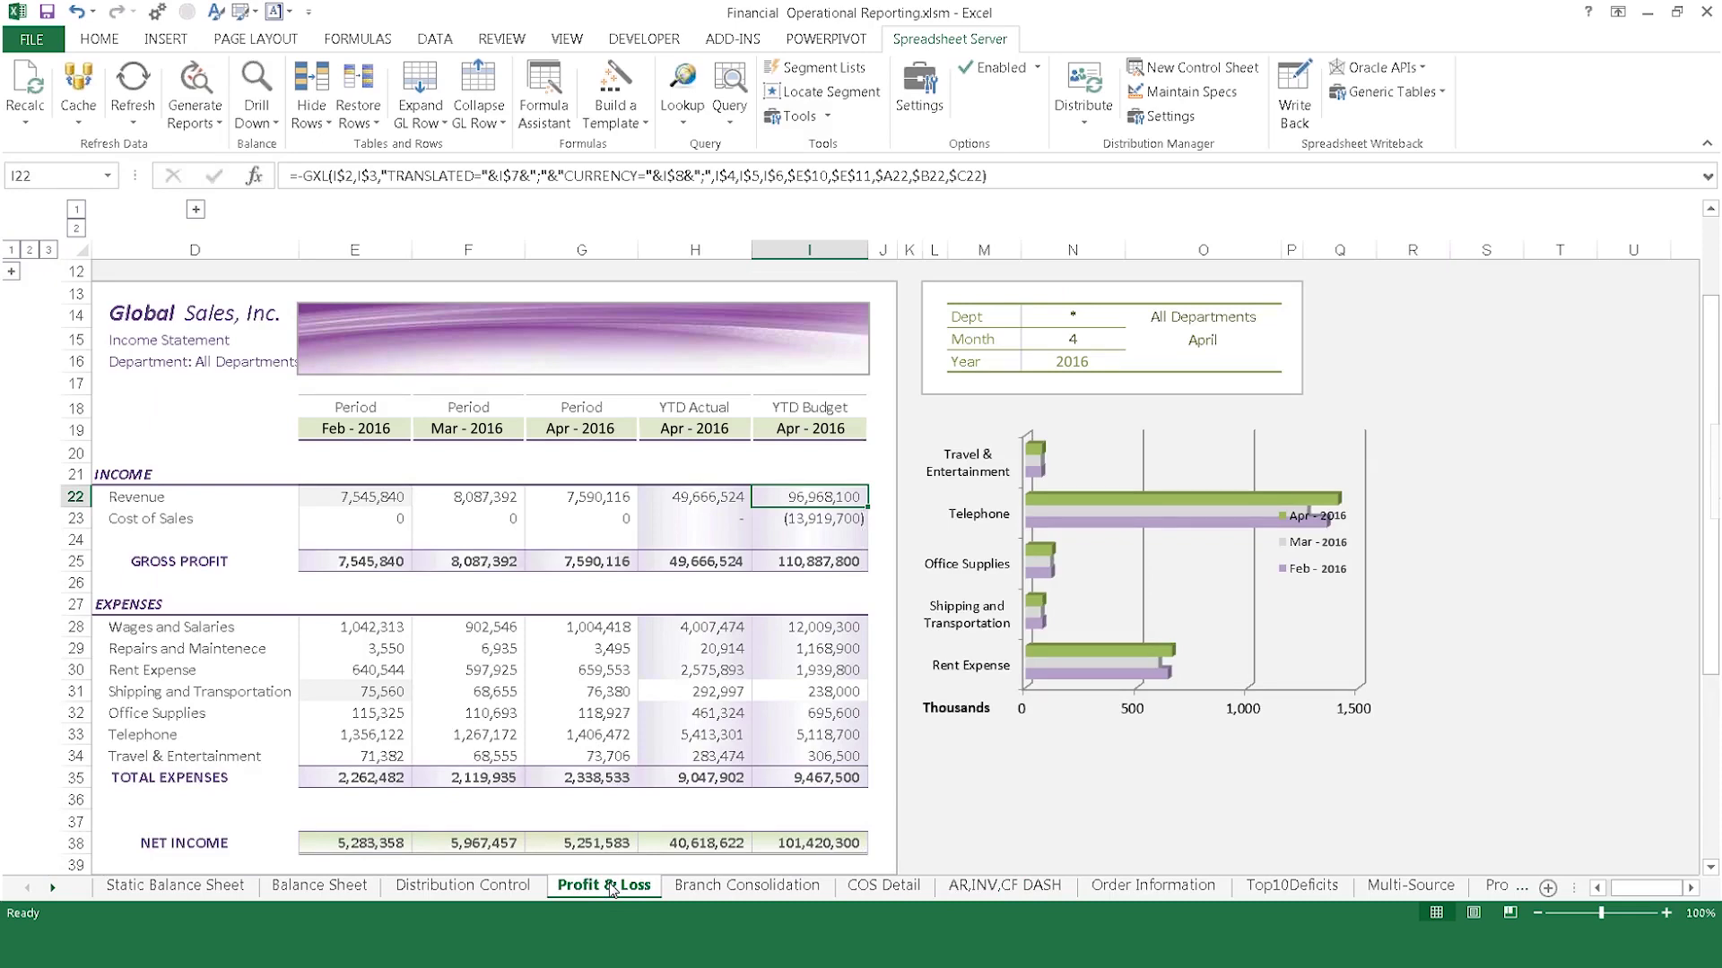
Insert a blank Sheet2 and start a General Ledger template from Build a Template
{"action": "key", "text": "shift+F11"}
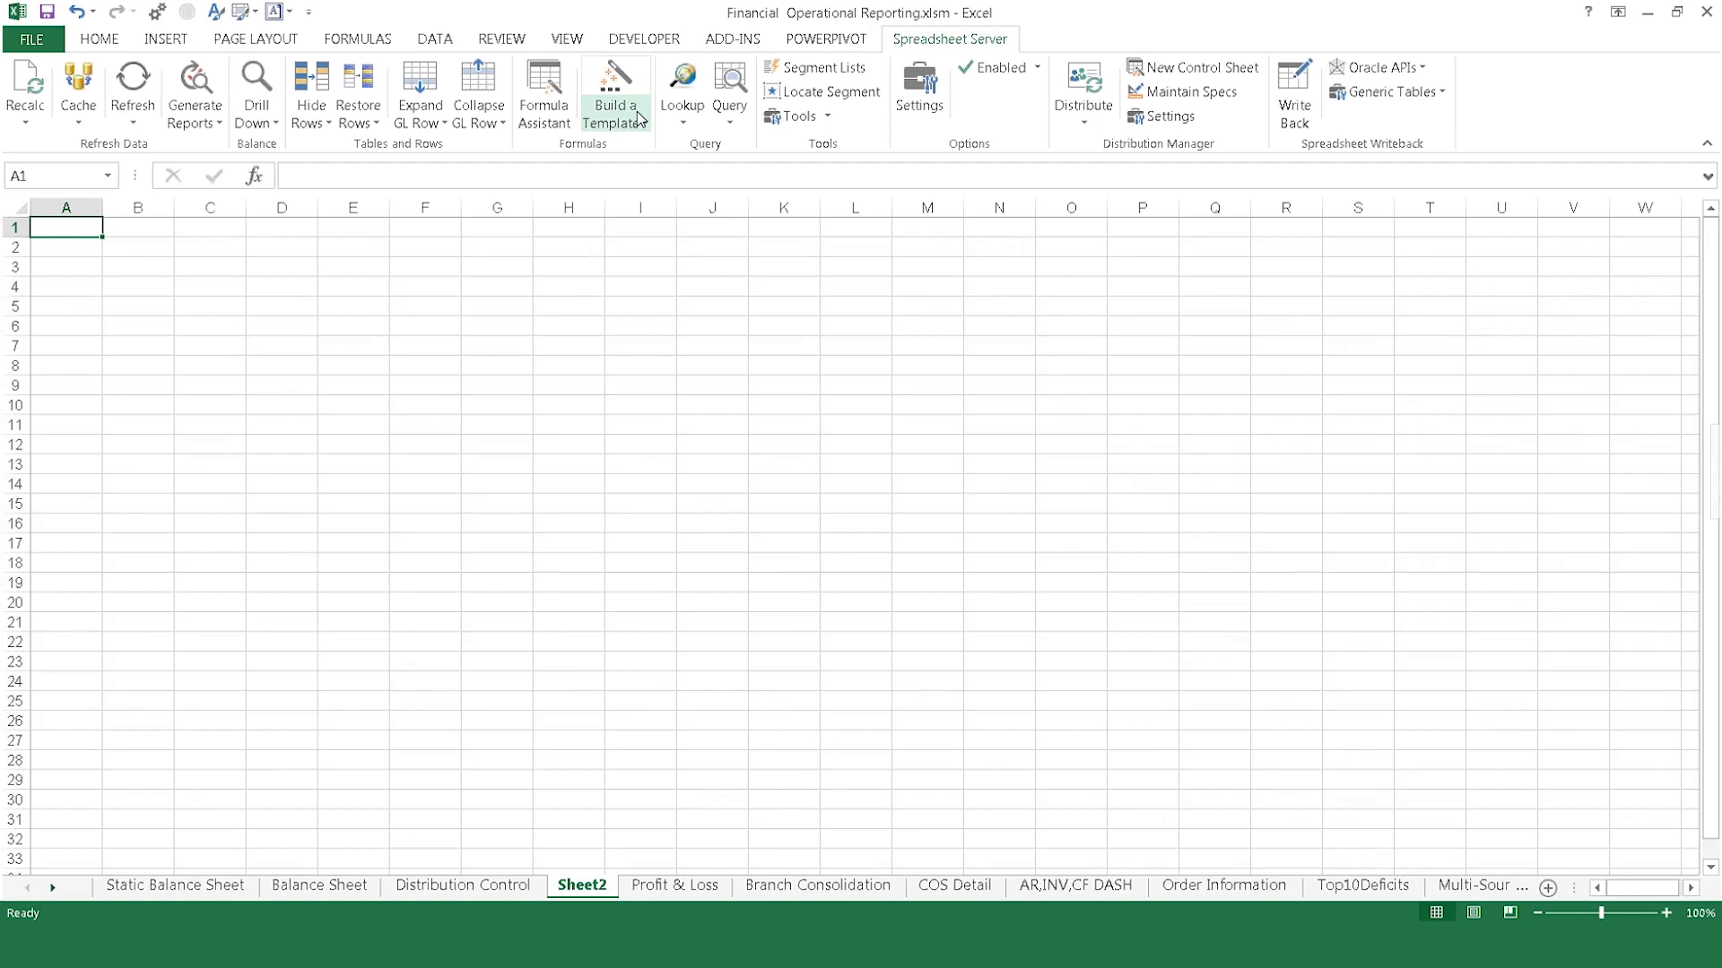
{"action": "left_click", "coordinate": [639, 118]}
{"action": "left_click", "coordinate": [783, 150]}
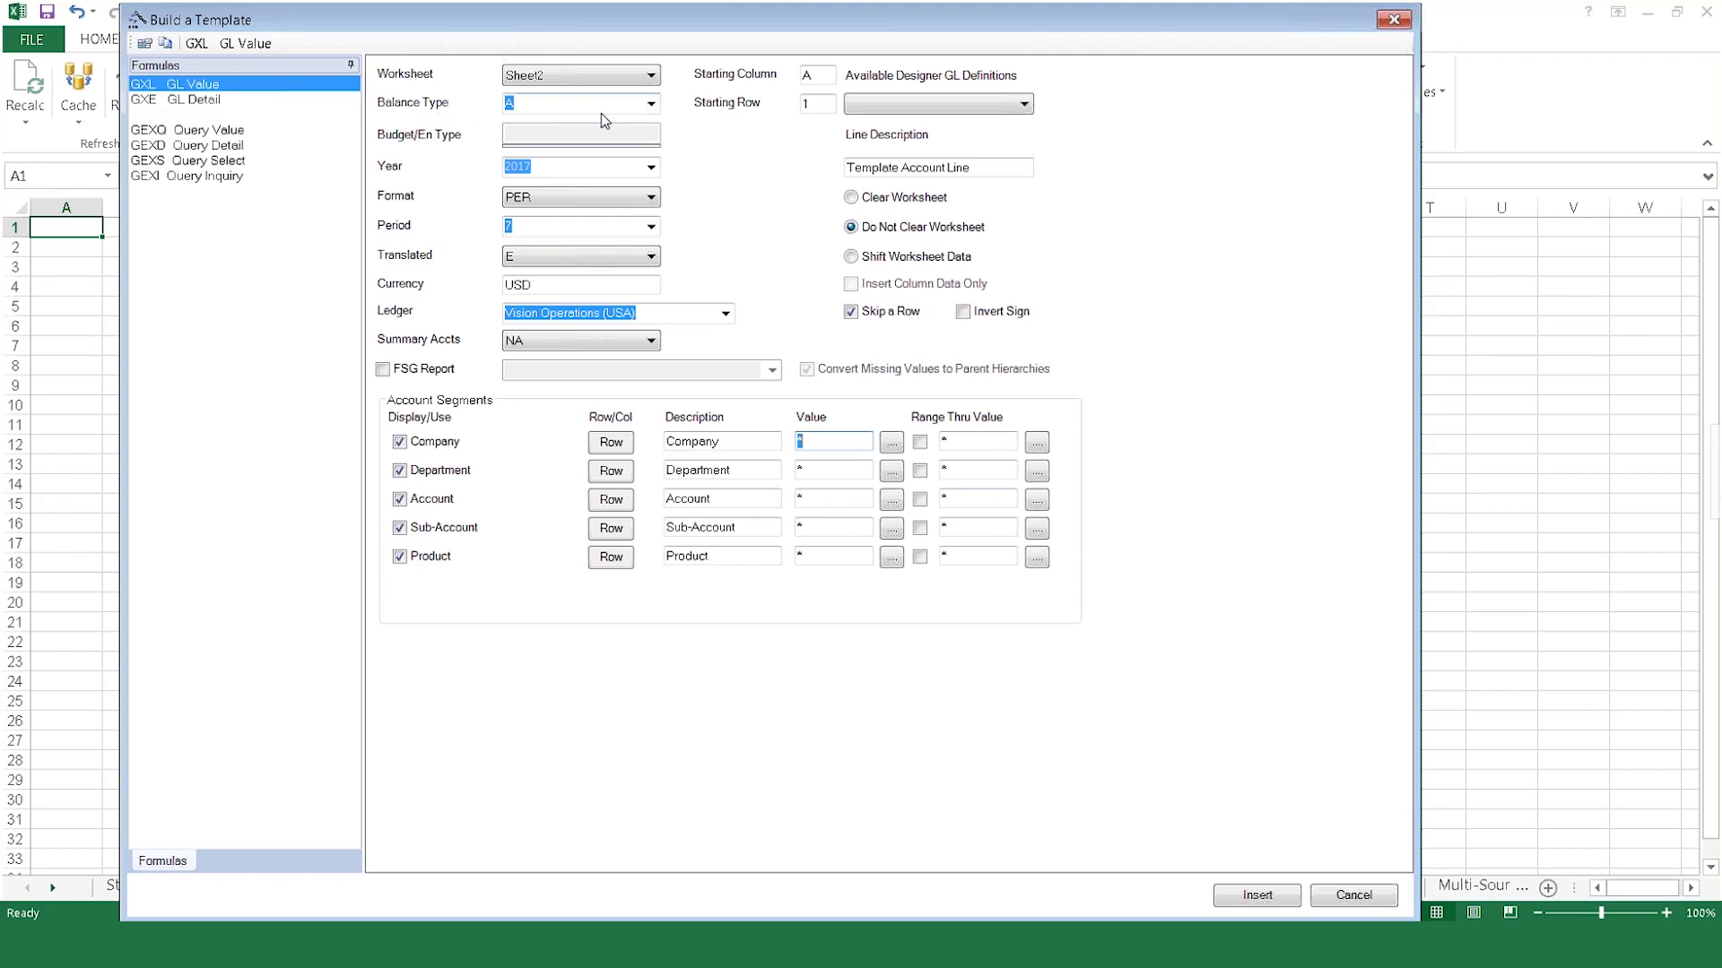
Set the GL Value template to balance type A, year 2016, format PER, period 4
{"action": "left_click", "coordinate": [650, 105]}
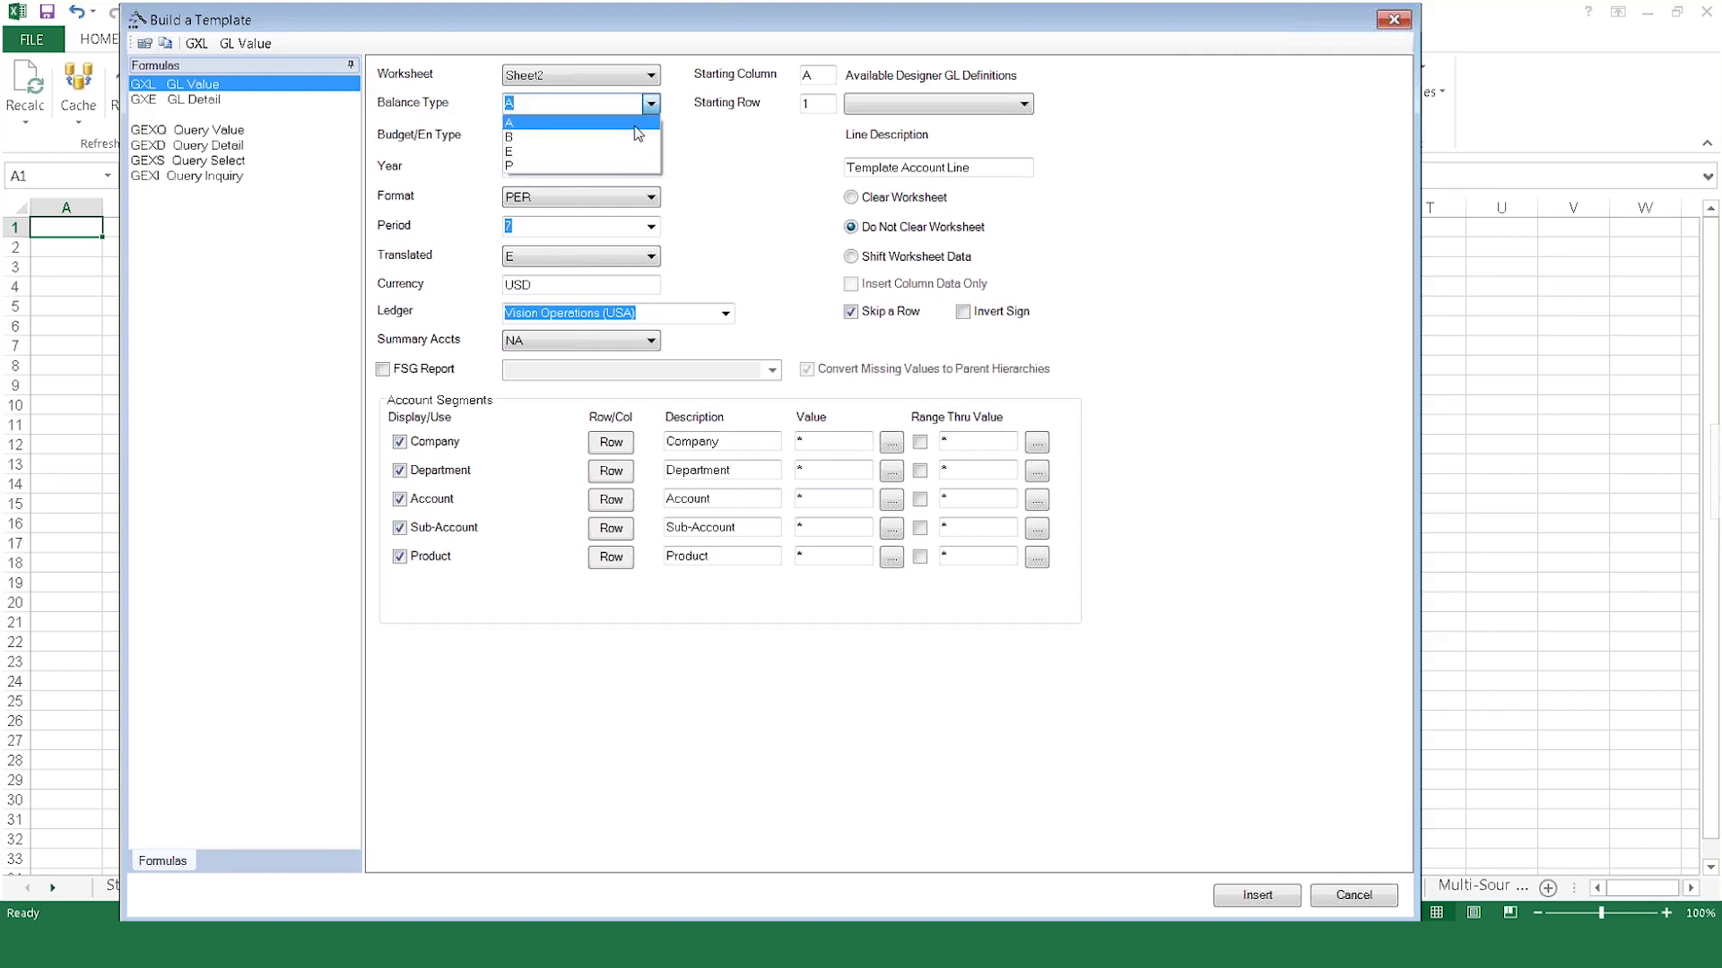
{"action": "left_click", "coordinate": [635, 127]}
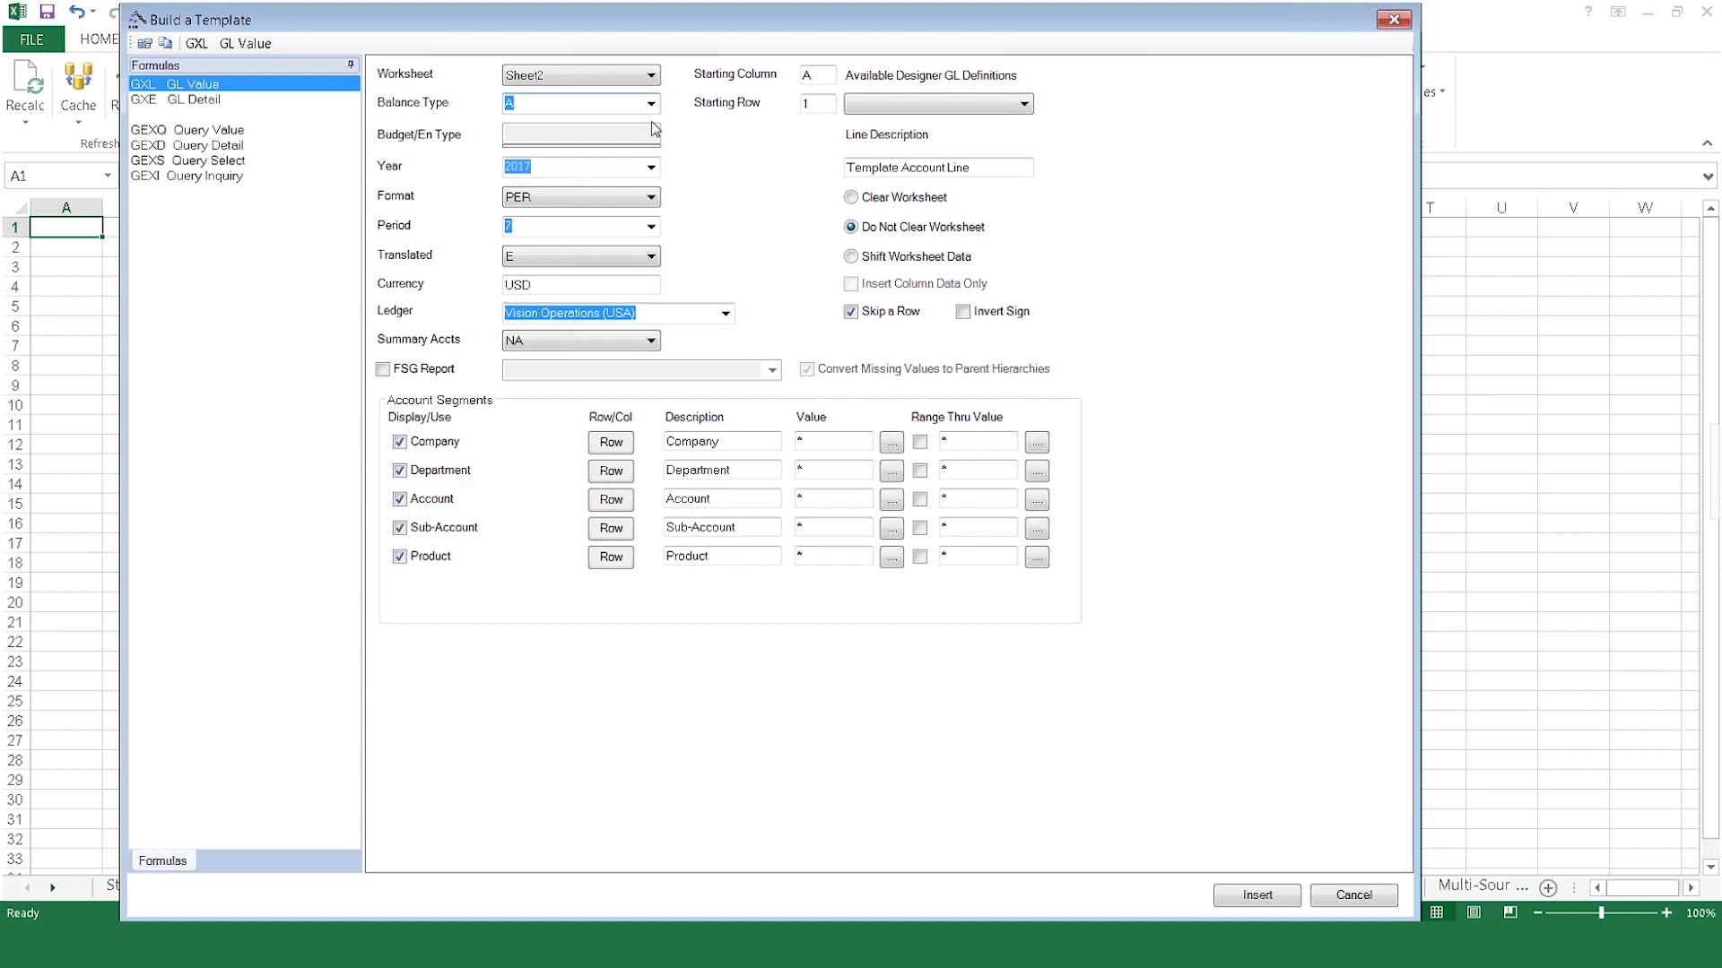
{"action": "left_click", "coordinate": [651, 169]}
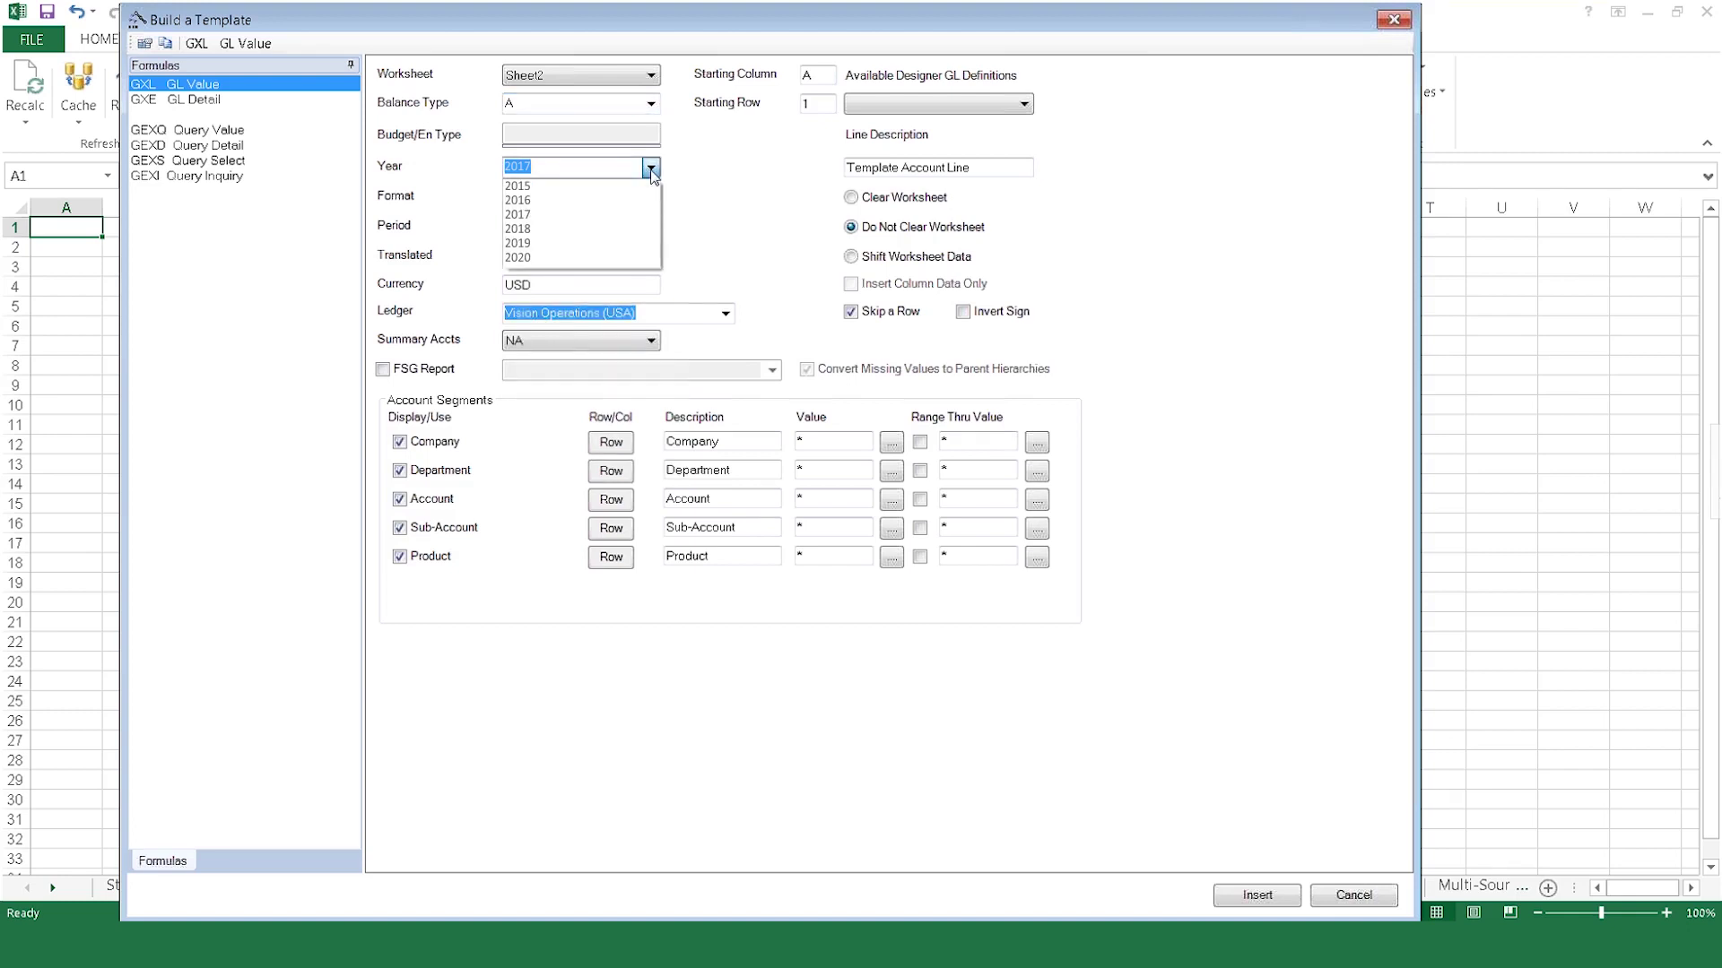
{"action": "left_click", "coordinate": [647, 199]}
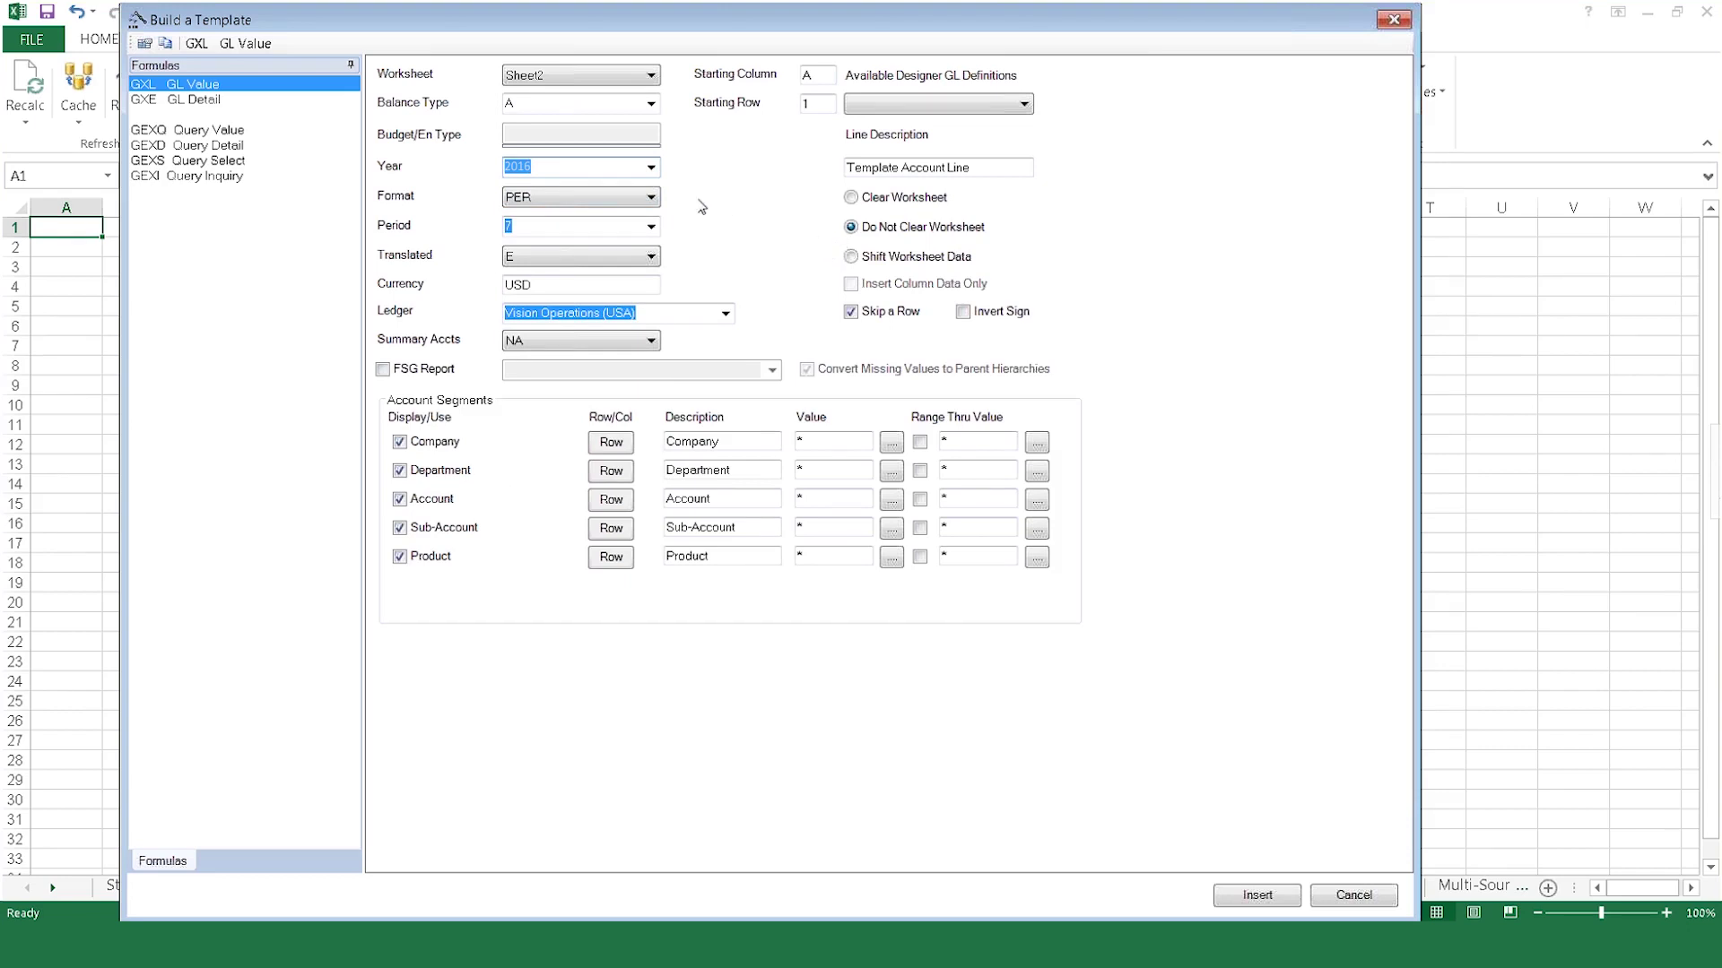
{"action": "left_click", "coordinate": [651, 199]}
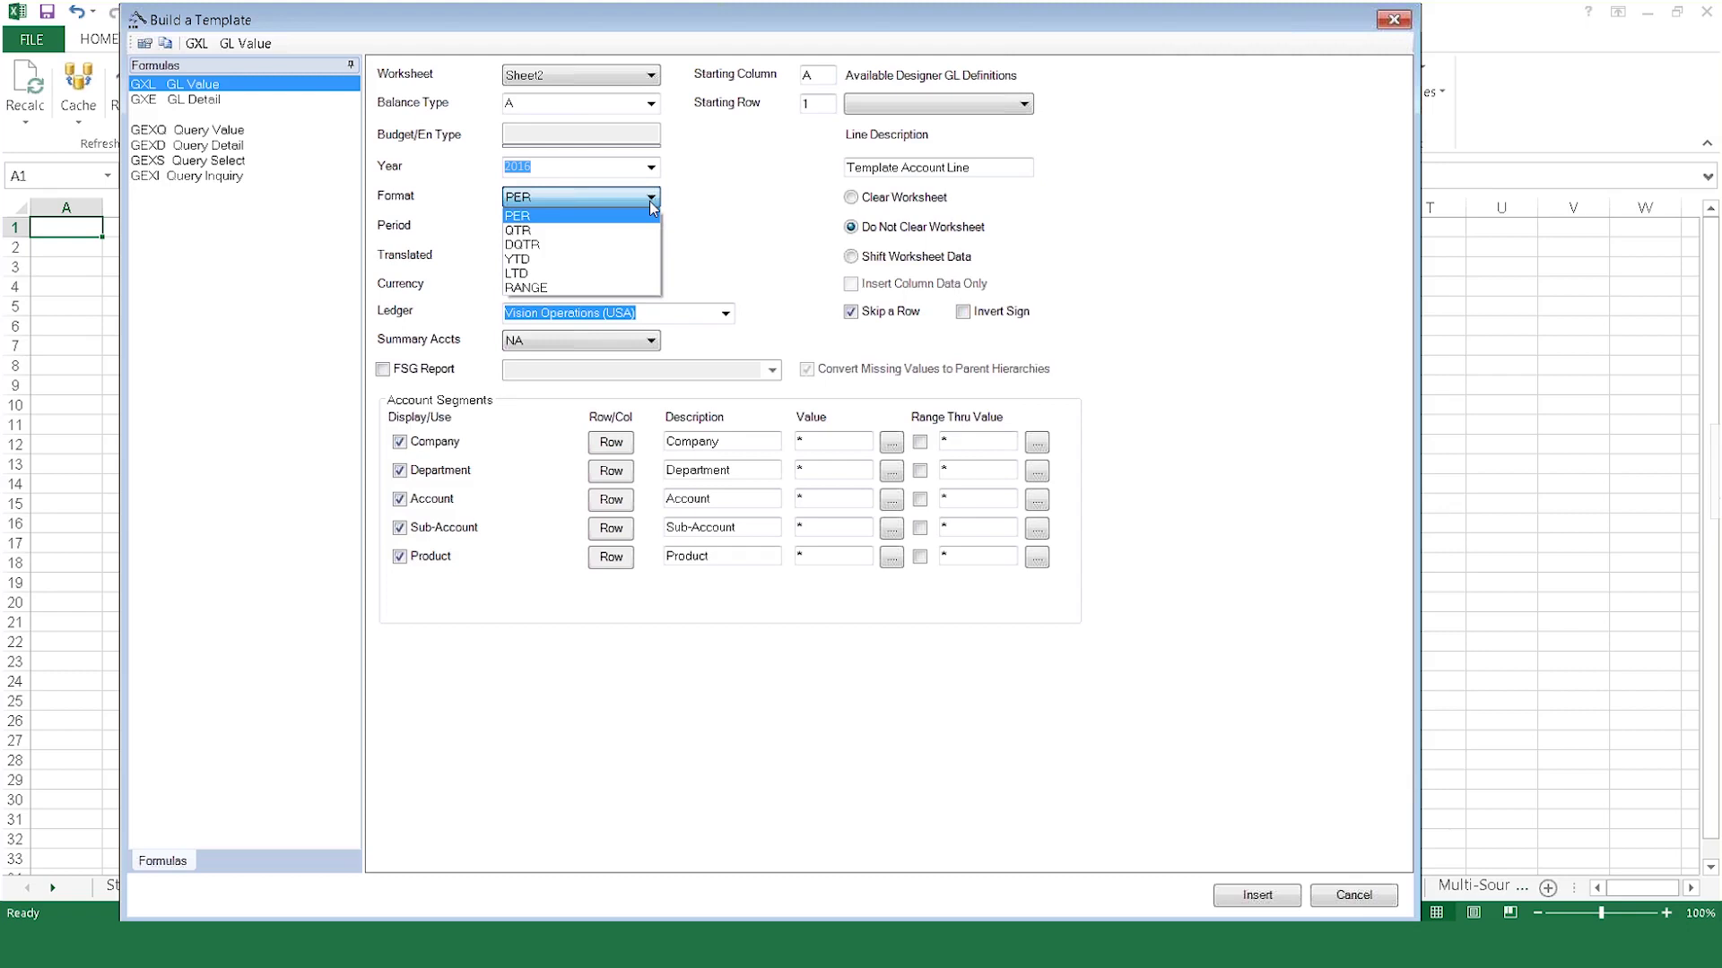
{"action": "left_click", "coordinate": [643, 217]}
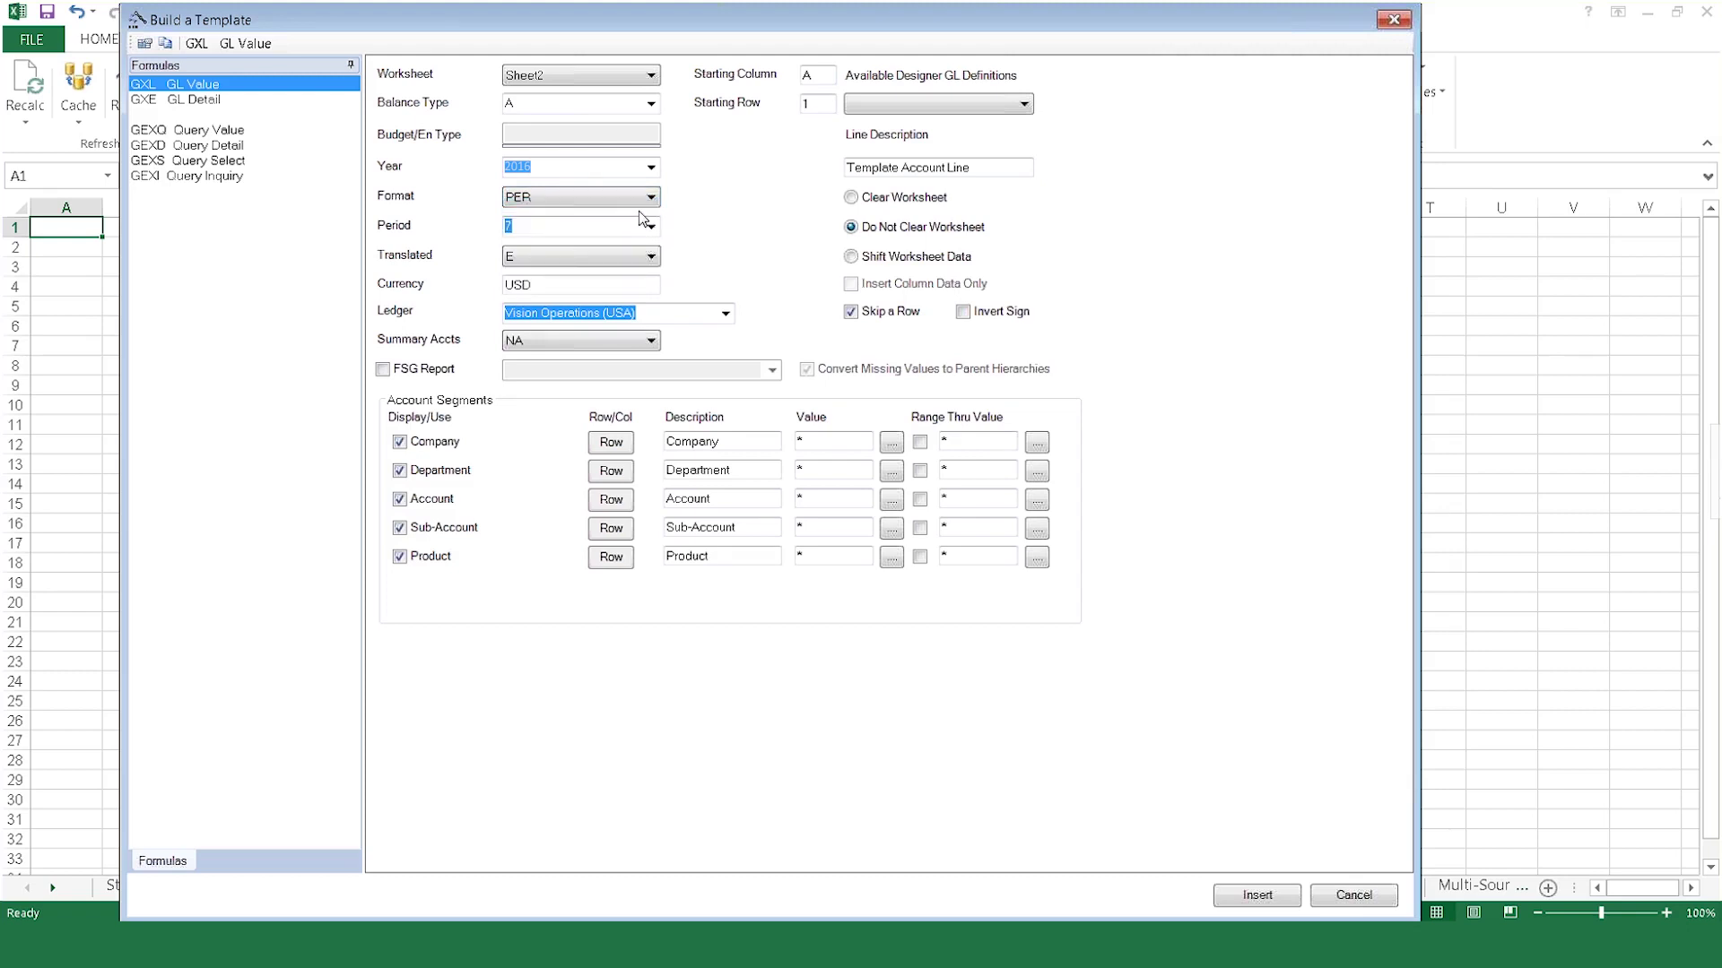
{"action": "mouse_move", "coordinate": [651, 197]}
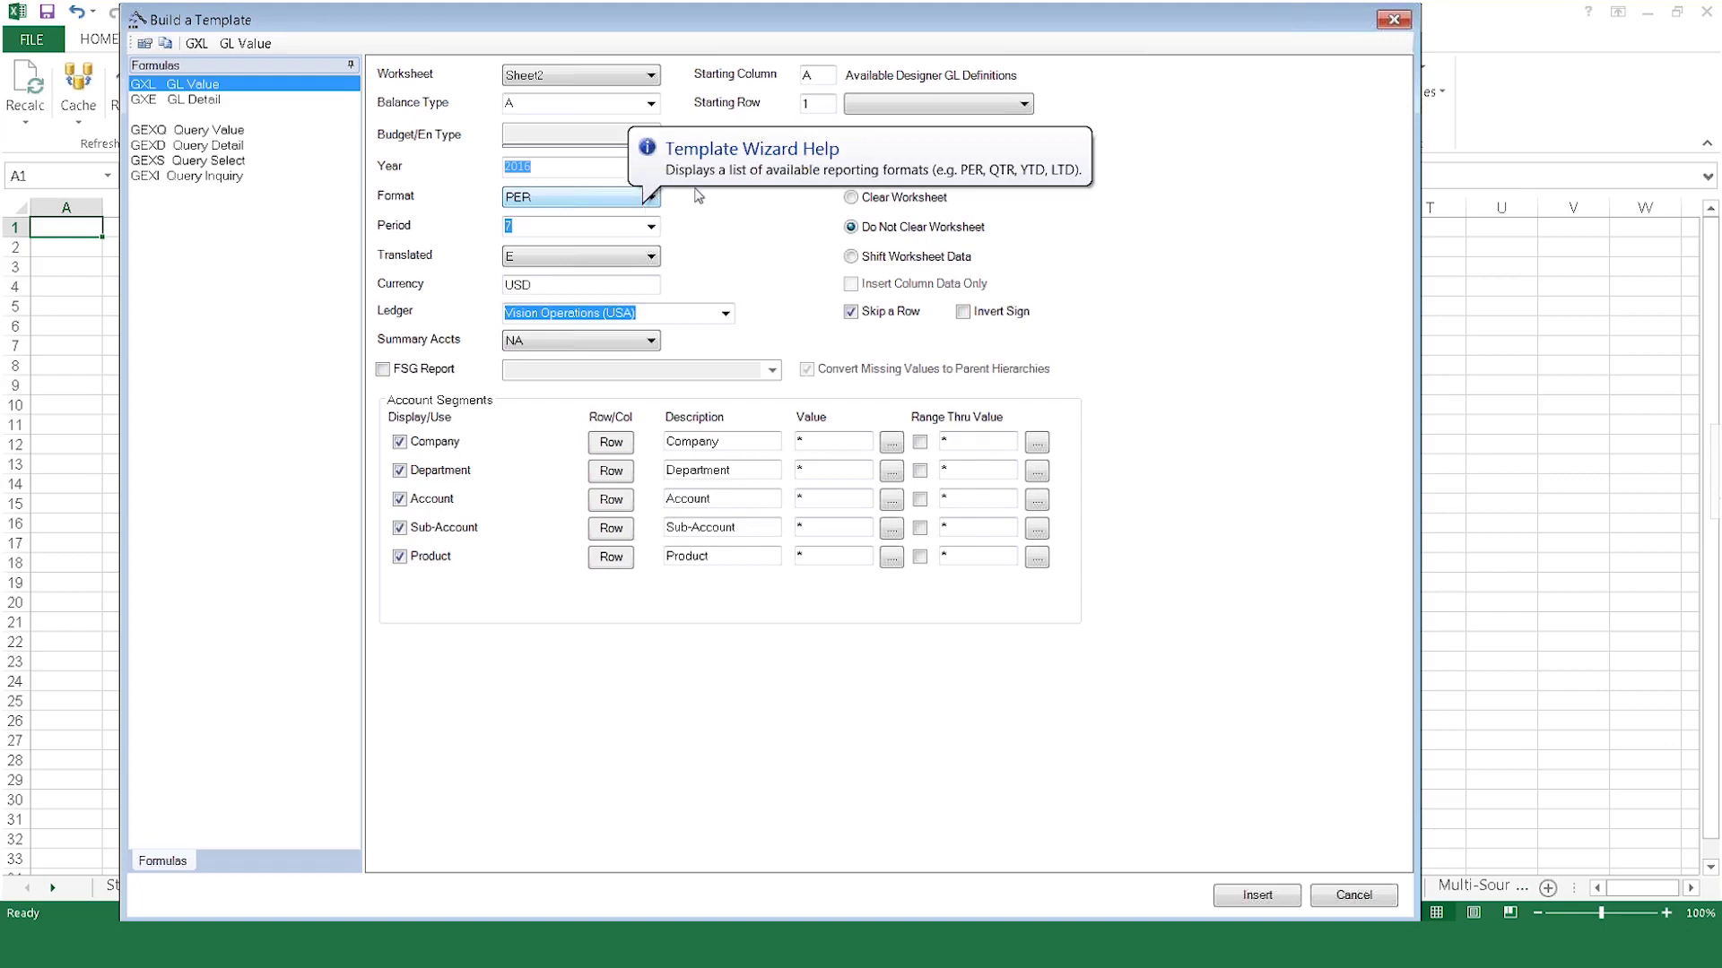
{"action": "left_click", "coordinate": [649, 228]}
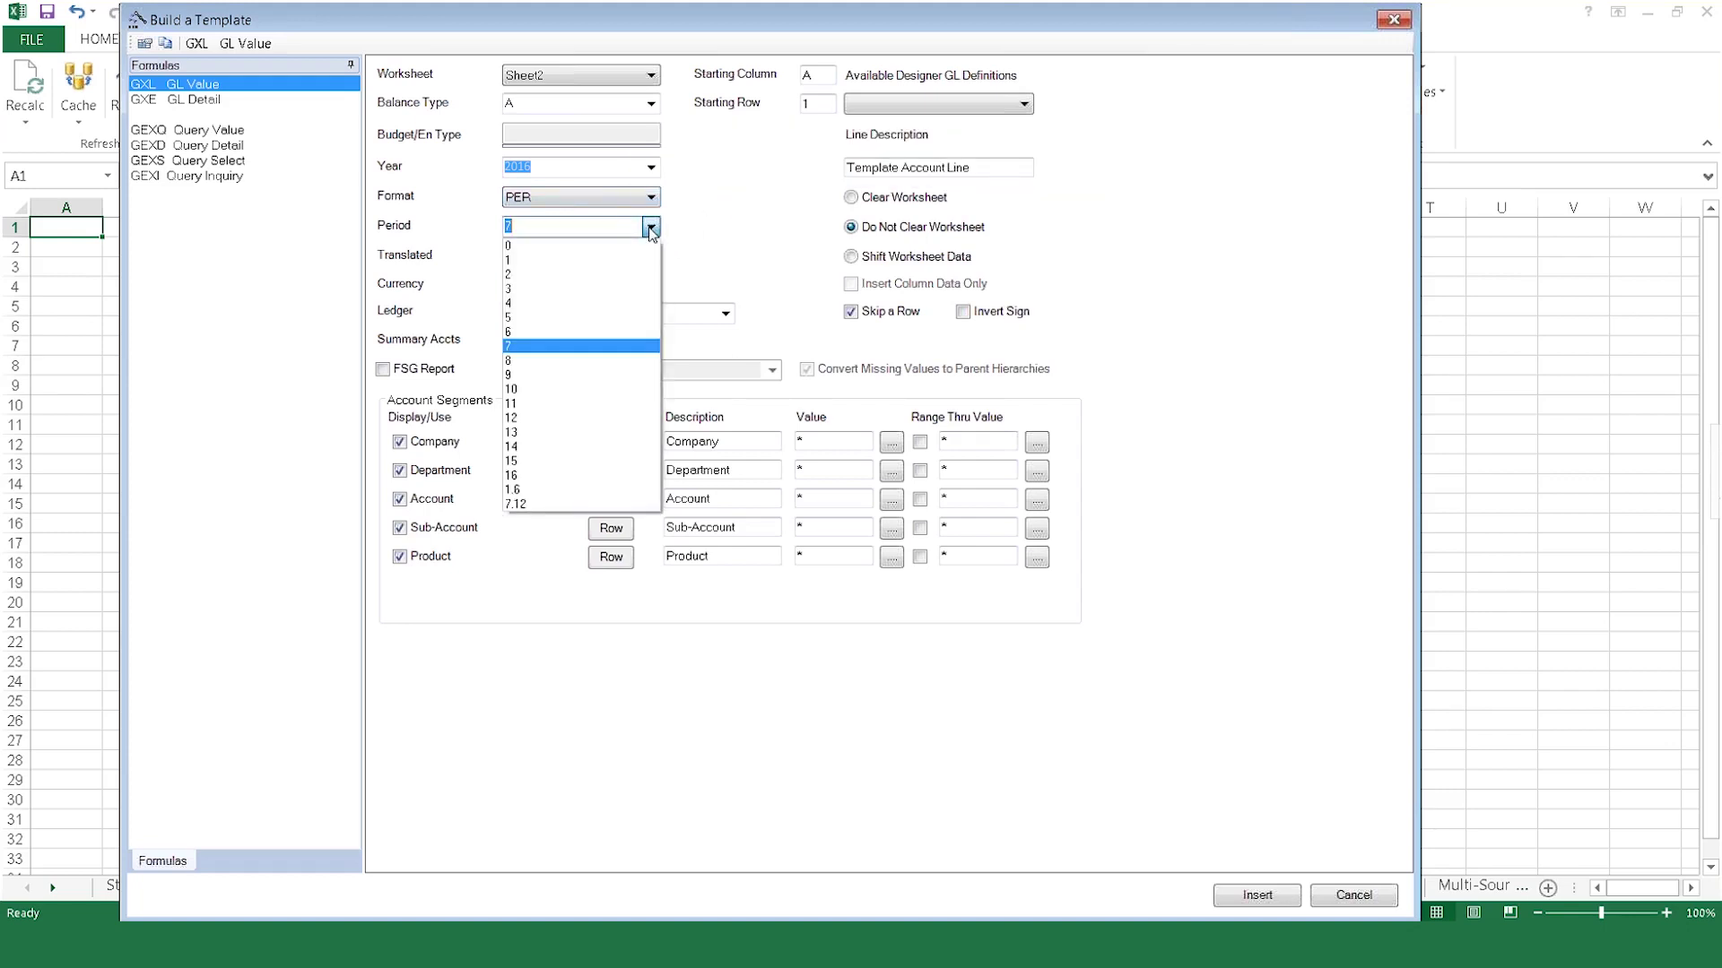
{"action": "left_click", "coordinate": [632, 305]}
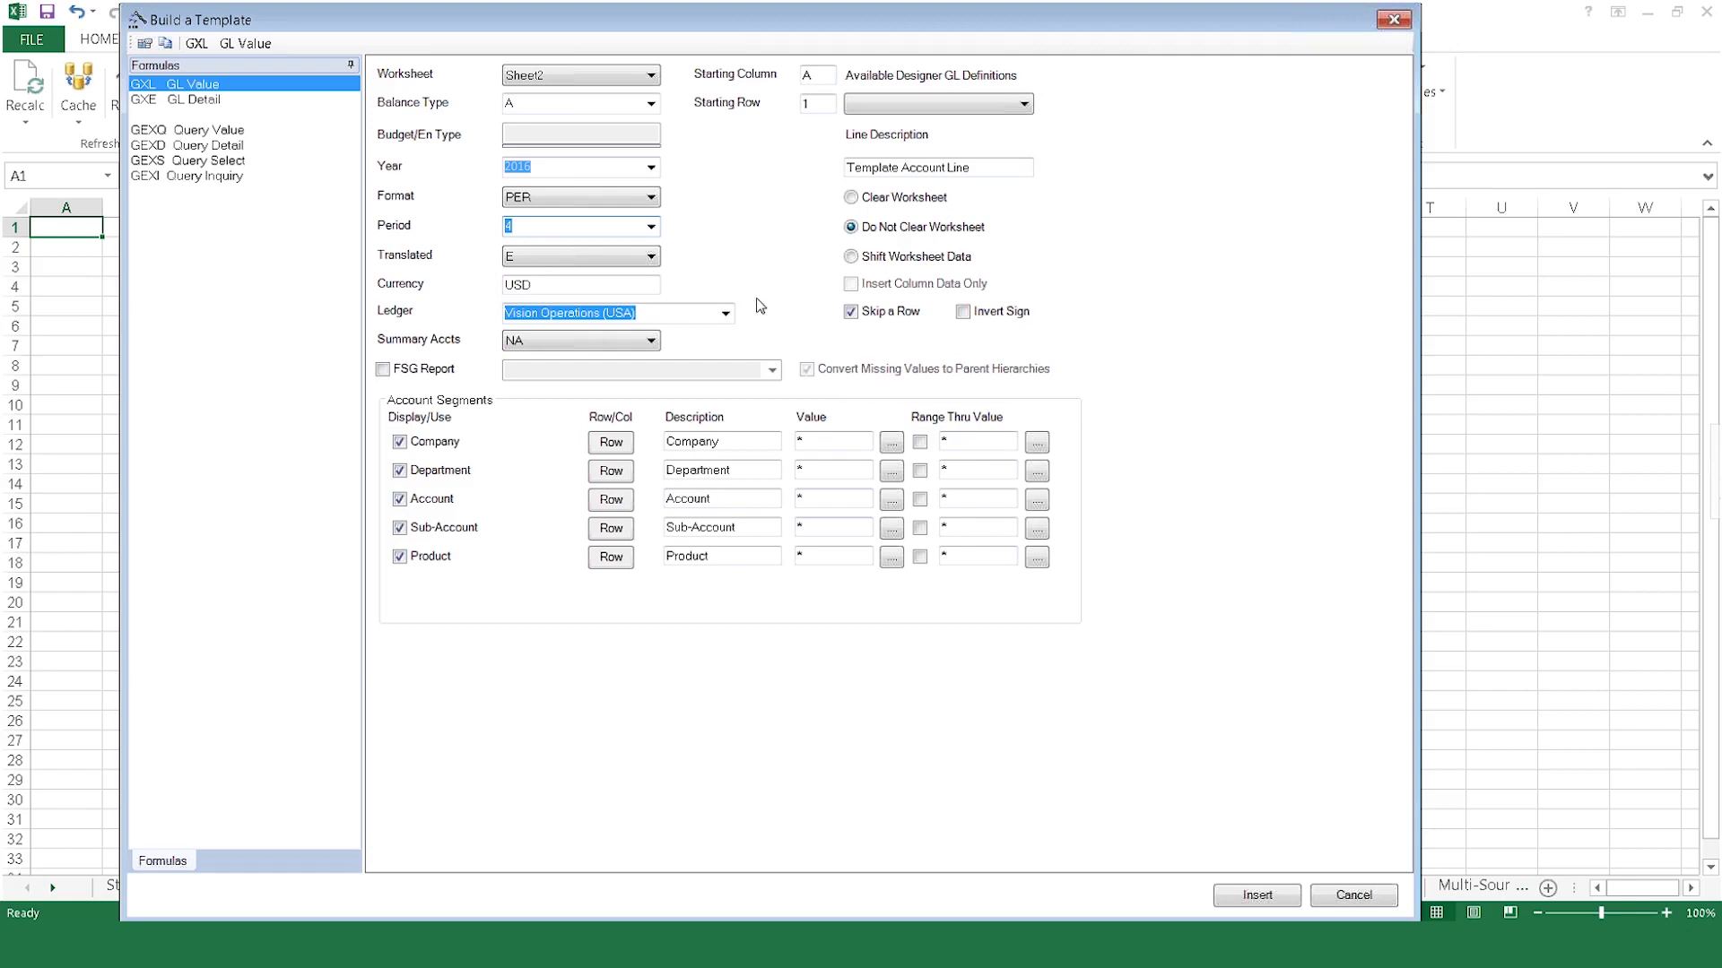
Lay Company and Department across columns, pick company 01, and insert the template into Sheet2
{"action": "left_click", "coordinate": [613, 443]}
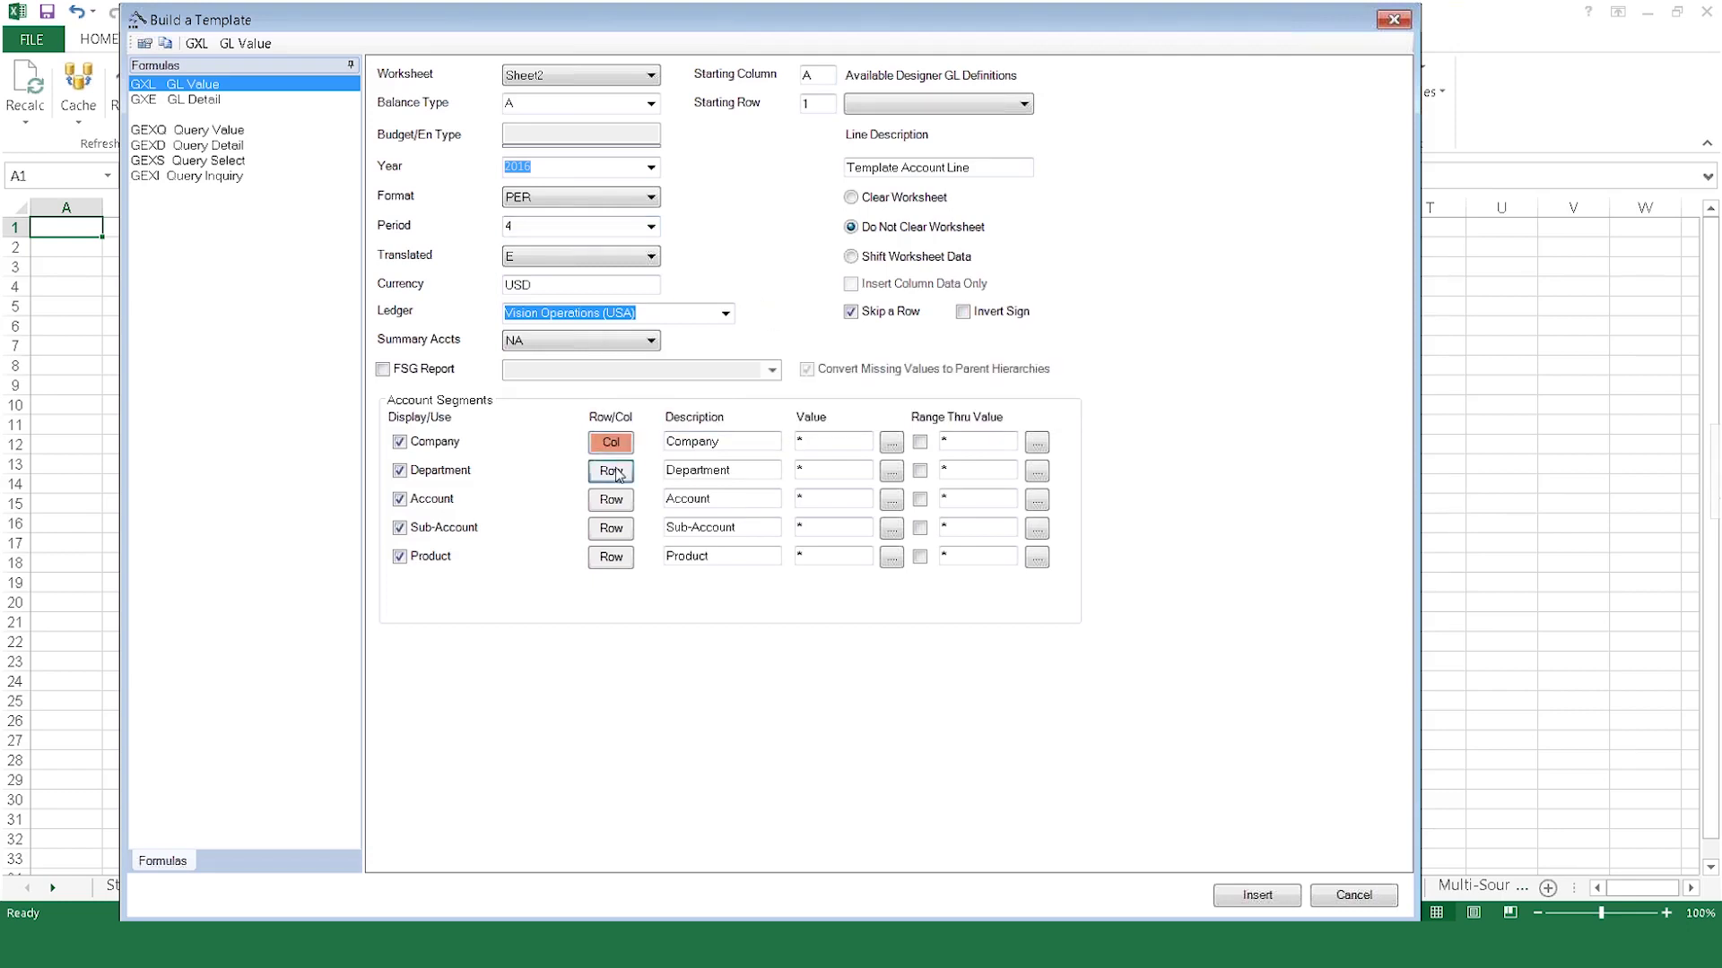
{"action": "left_click", "coordinate": [614, 472]}
{"action": "left_click", "coordinate": [891, 443]}
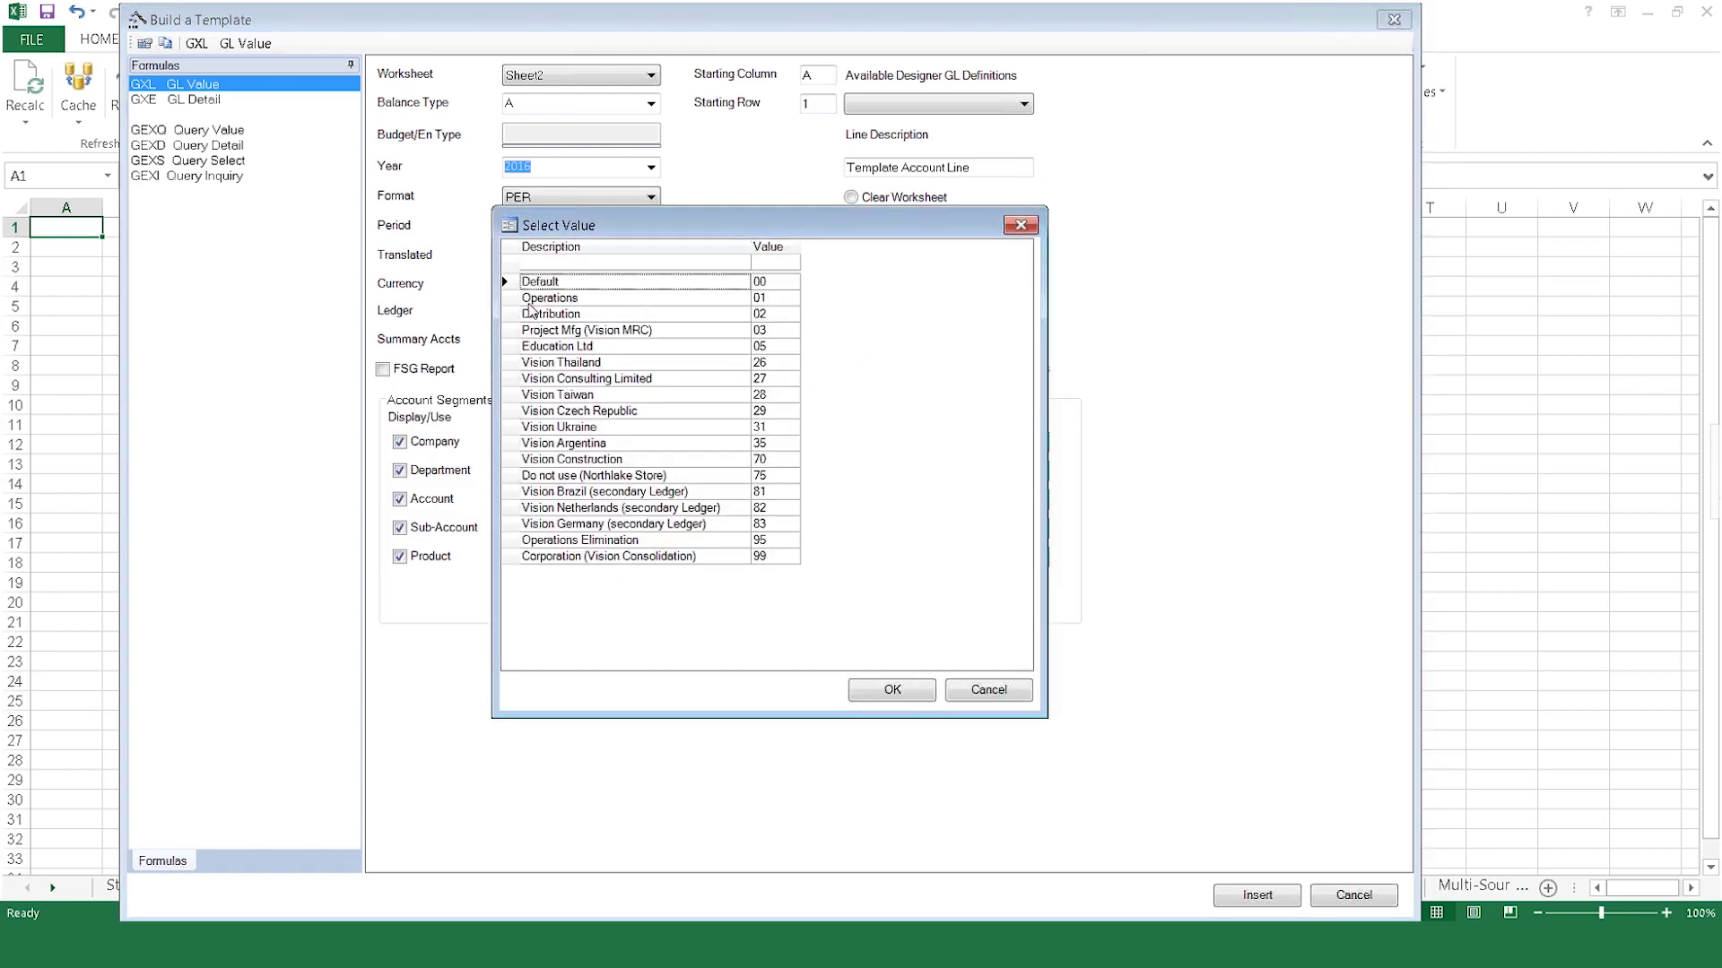
{"action": "double_click", "coordinate": [510, 300]}
{"action": "mouse_move", "coordinate": [701, 499]}
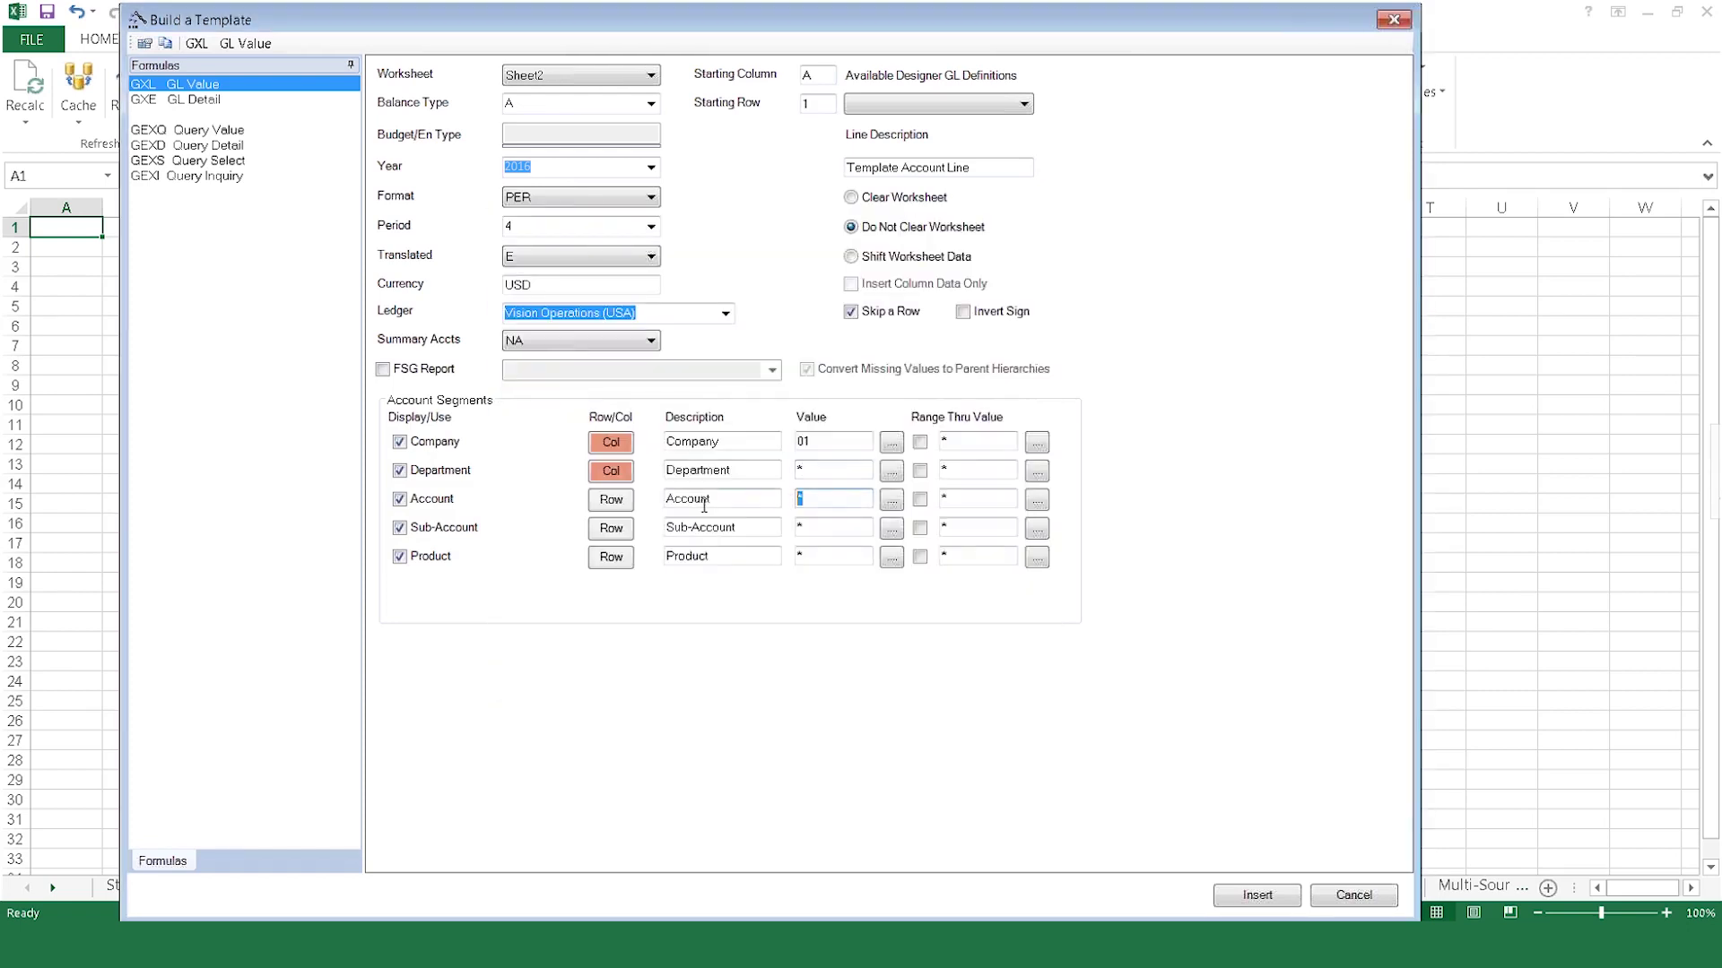
{"action": "type", "text": "4"}
{"action": "left_click", "coordinate": [1240, 901]}
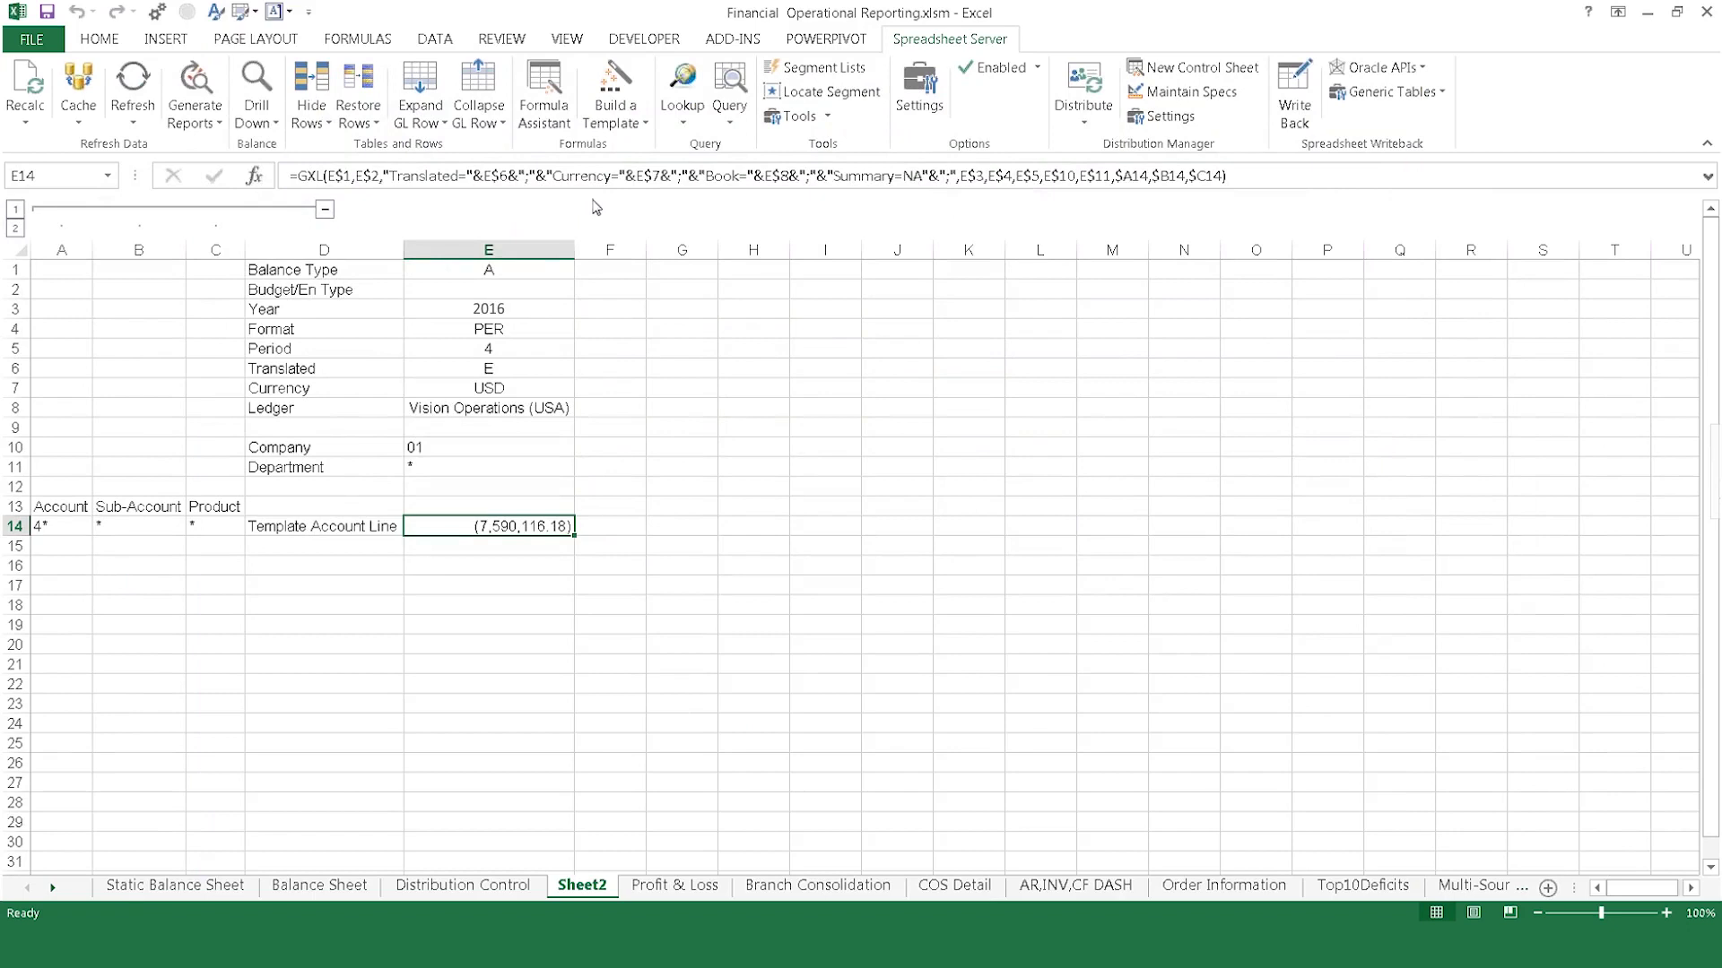
Inspect the template formula and clear the Template Account Line label in D14
{"action": "left_click", "coordinate": [598, 183]}
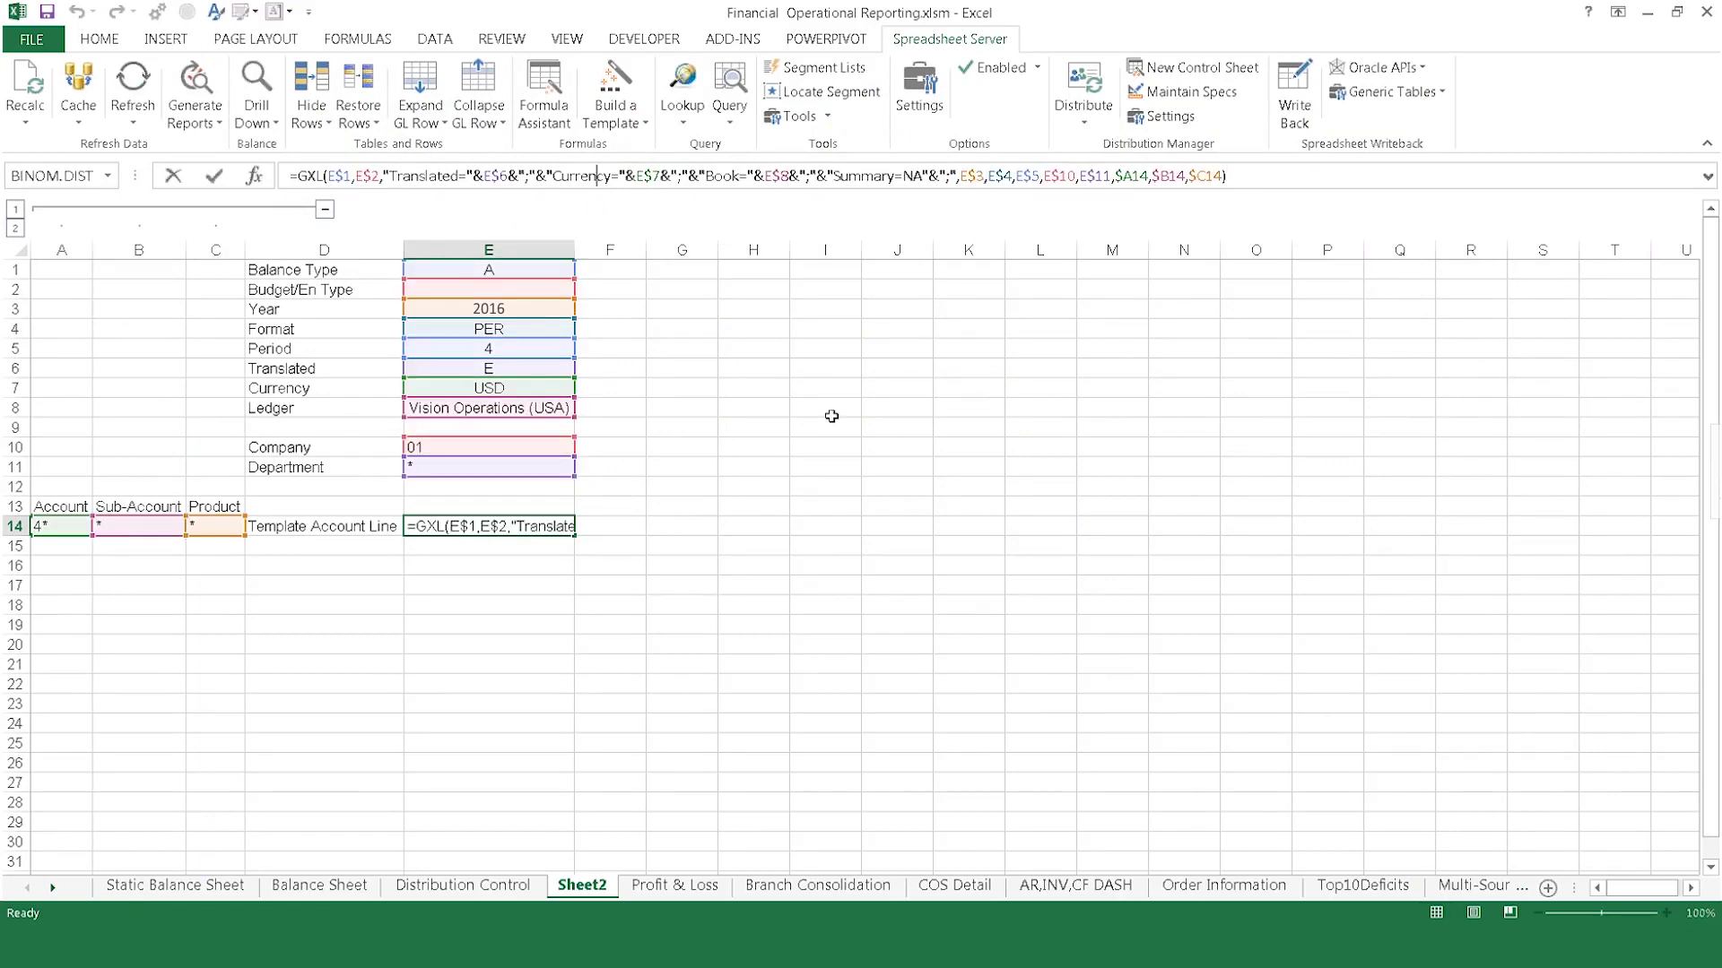
{"action": "key", "text": "Escape"}
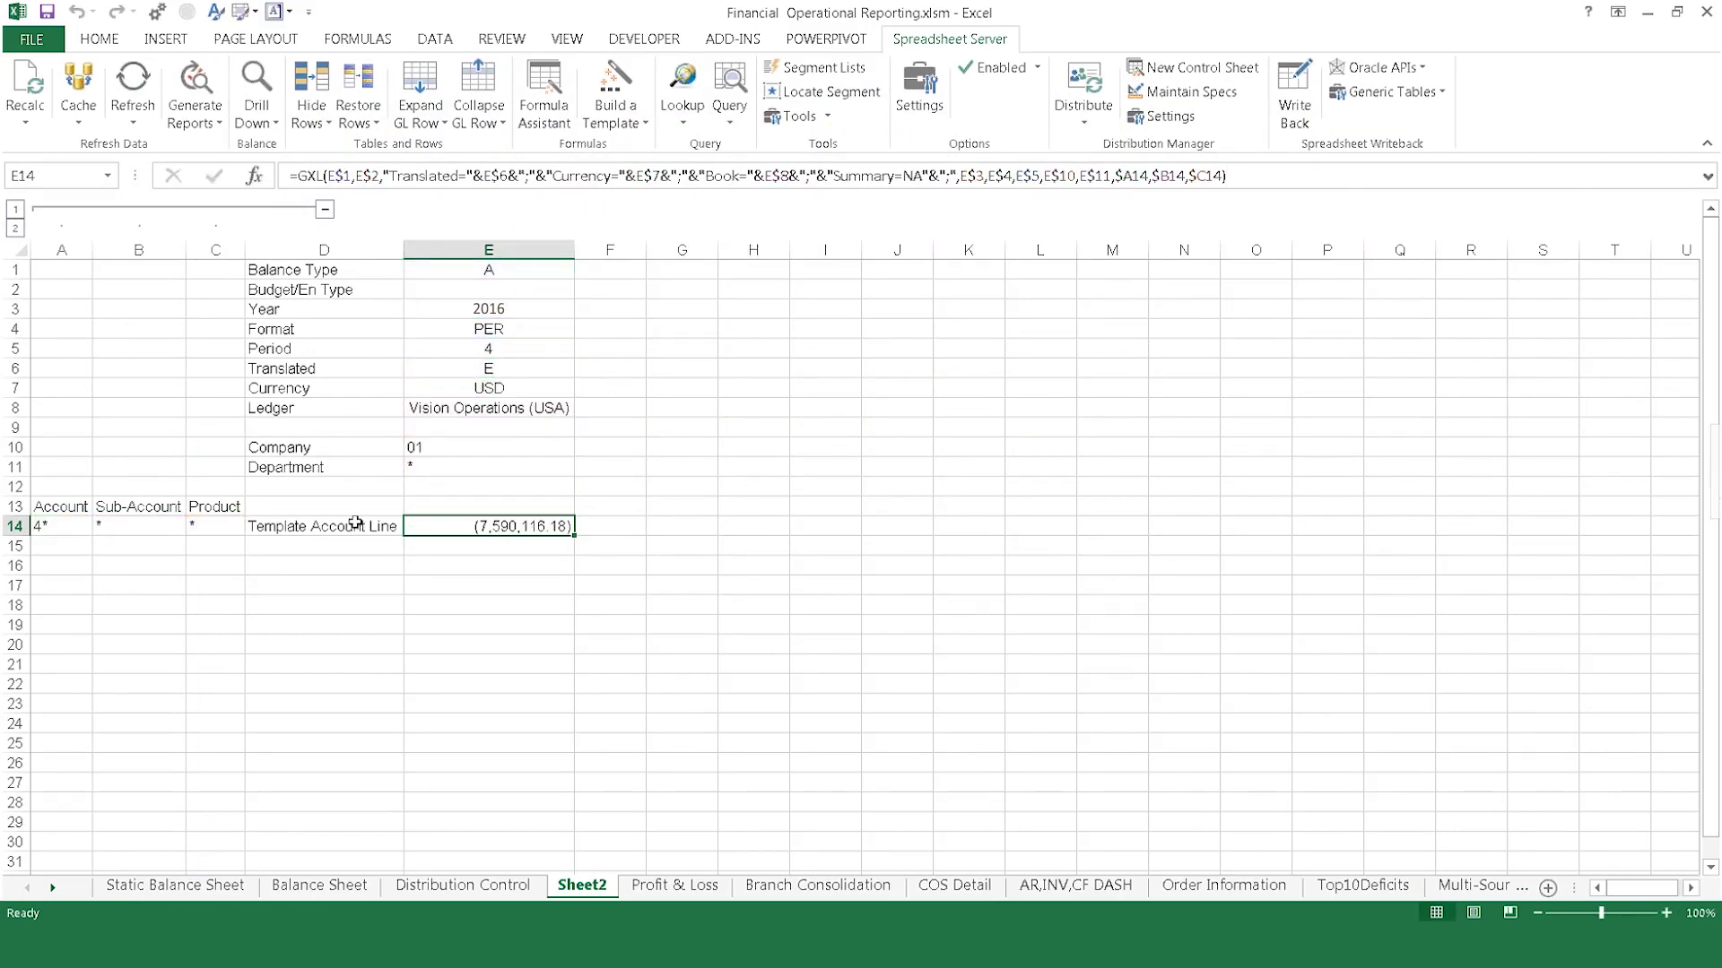
{"action": "left_click", "coordinate": [357, 522]}
{"action": "key", "text": "Delete"}
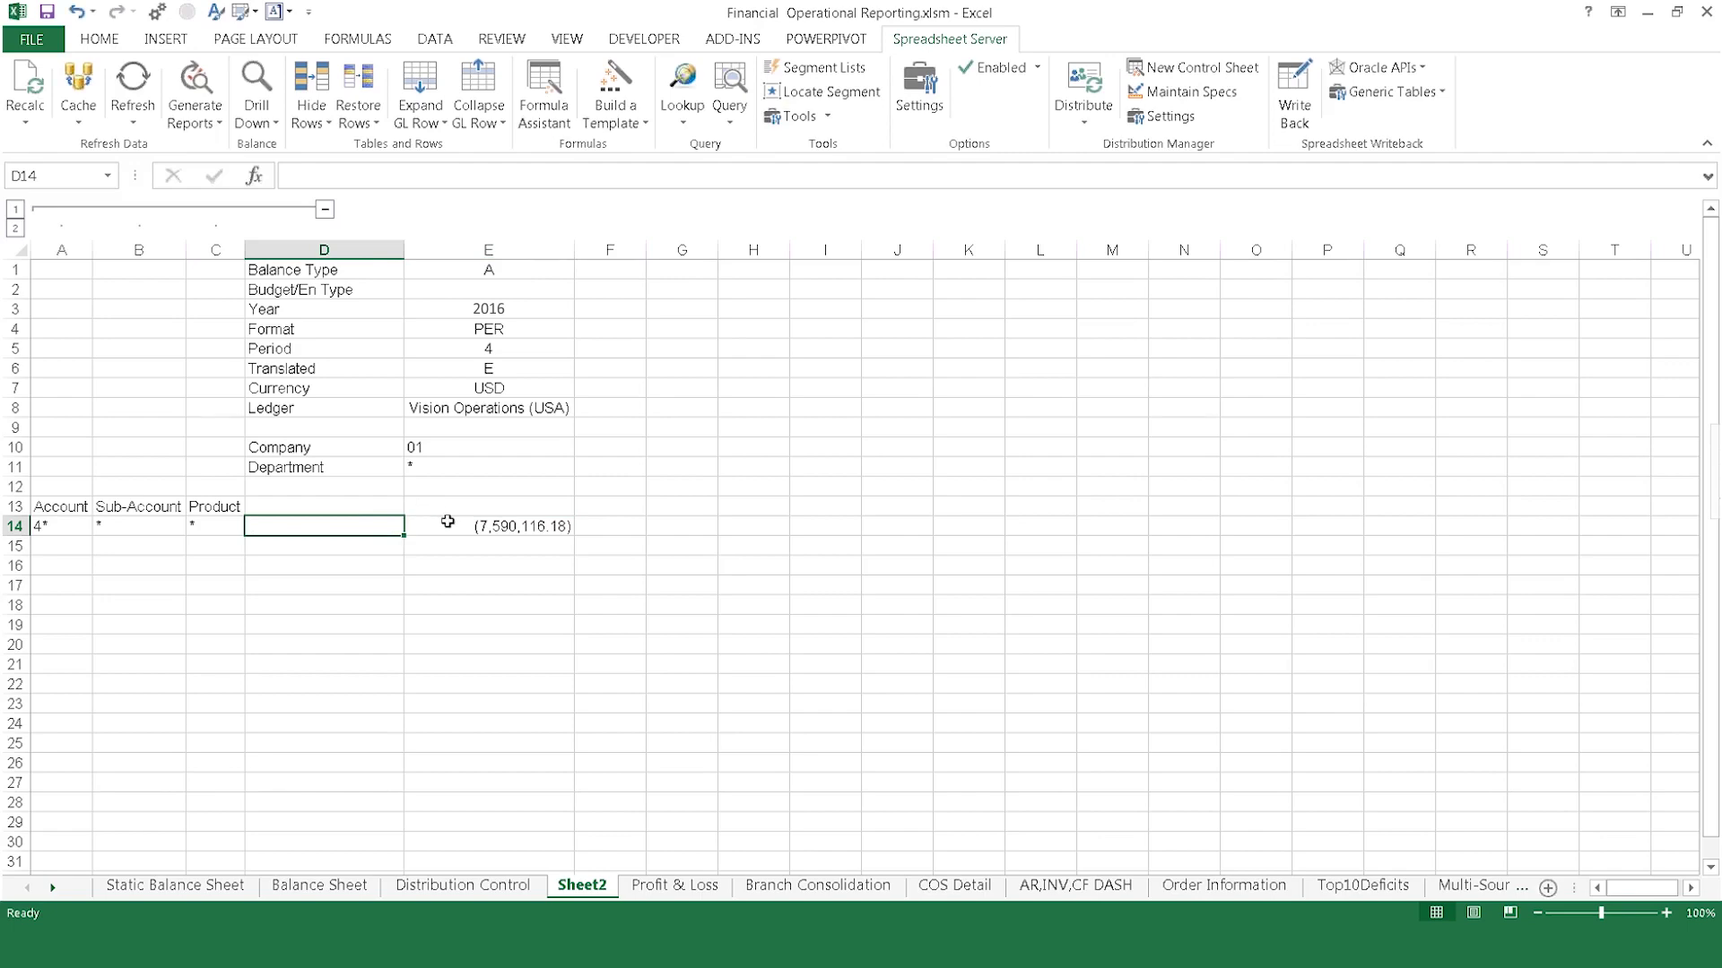
Drill down on the 4* balance in E14 and close the results
{"action": "left_click", "coordinate": [448, 523]}
{"action": "left_click", "coordinate": [255, 118]}
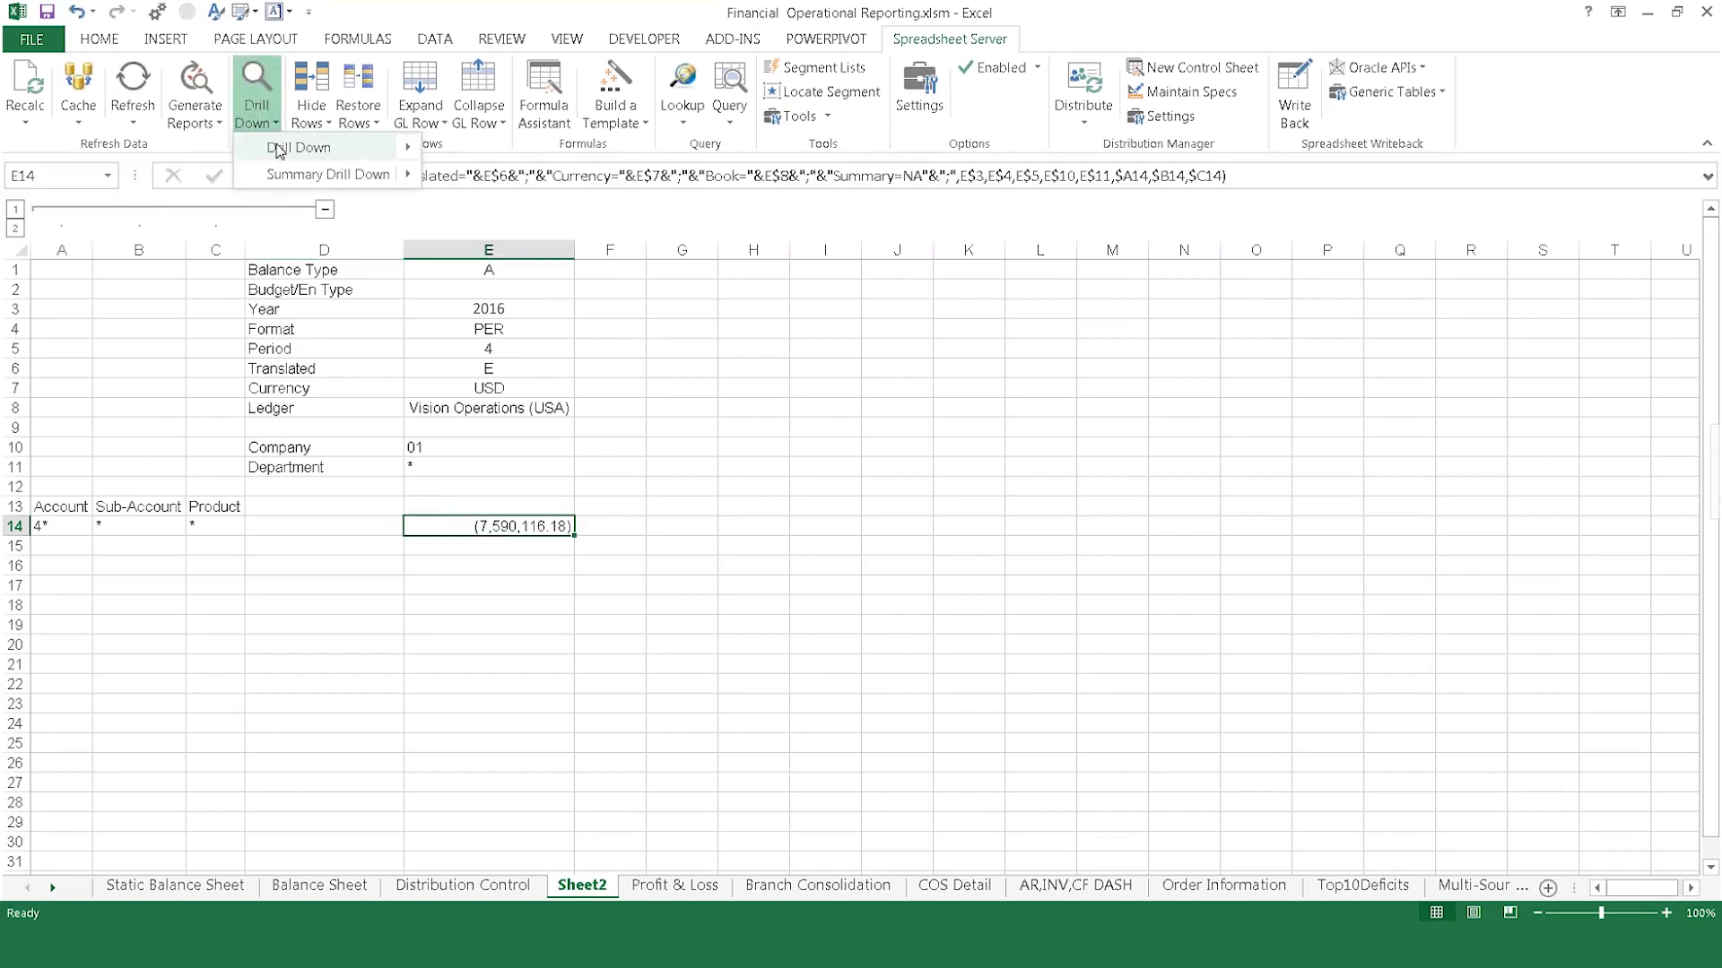
{"action": "left_click", "coordinate": [309, 145]}
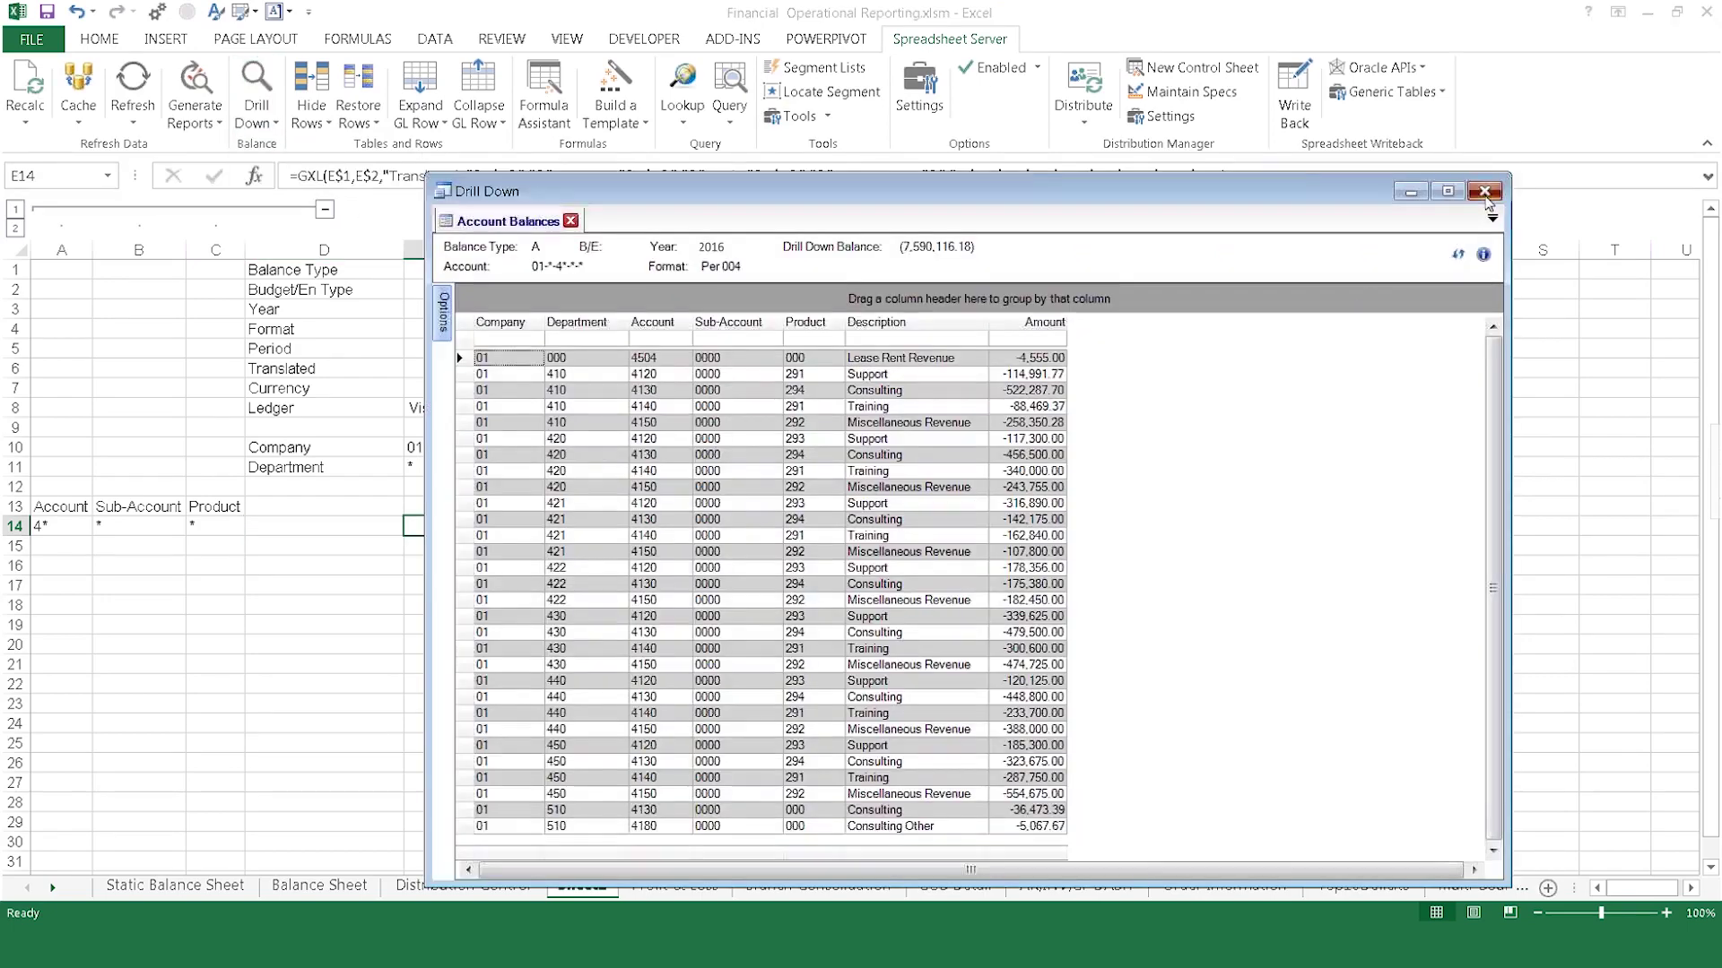
{"action": "left_click", "coordinate": [1489, 192]}
Copy account row 14 into rows 15–18 and widen column A
{"action": "left_click", "coordinate": [11, 526]}
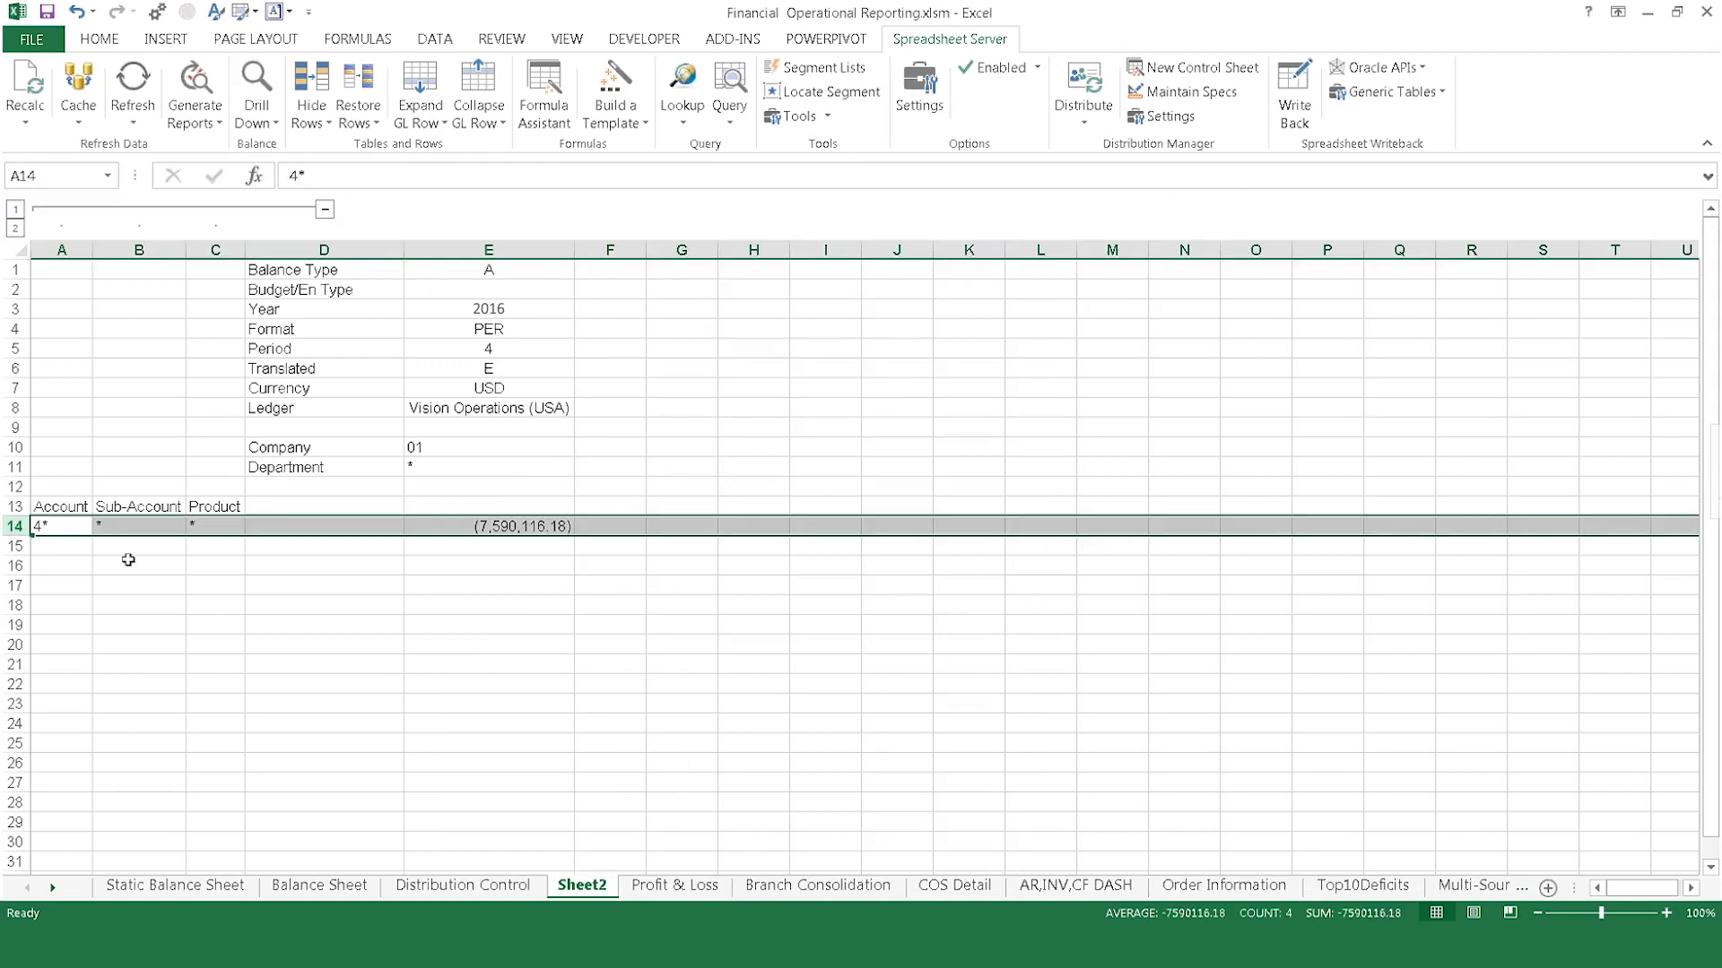
{"action": "key", "text": "ctrl+c"}
{"action": "left_click_drag", "start_coordinate": [13, 545], "coordinate": [17, 608]}
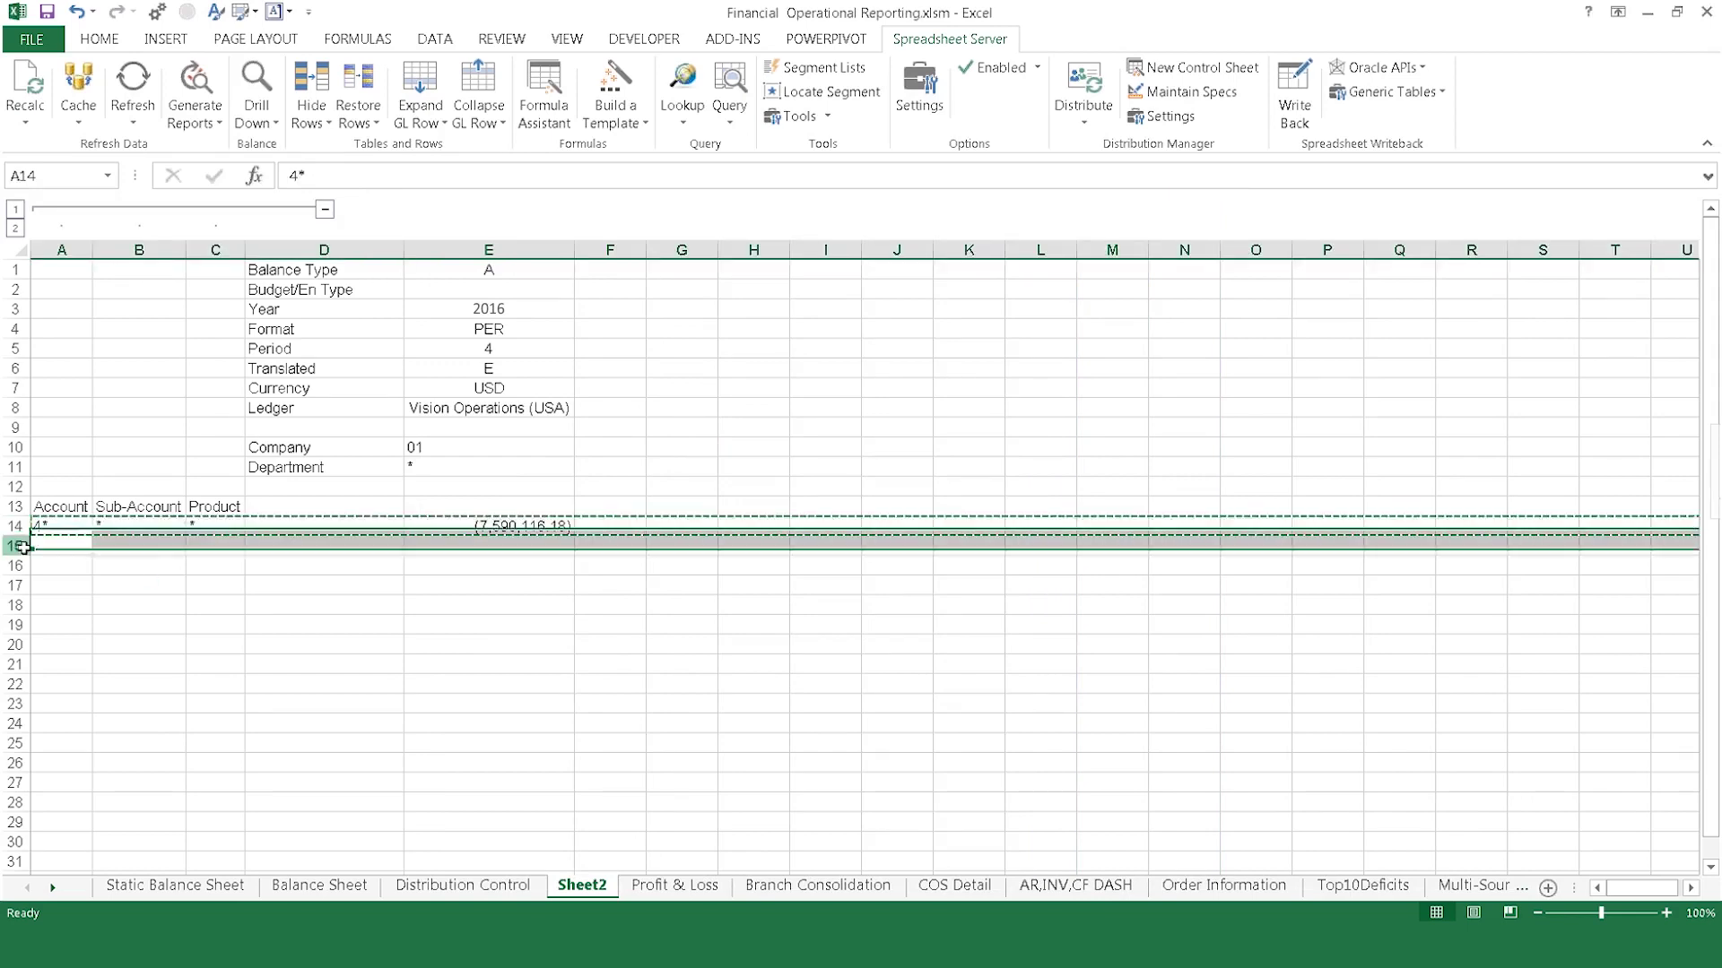
{"action": "key", "text": "ctrl+v"}
{"action": "left_click_drag", "start_coordinate": [92, 251], "coordinate": [146, 250]}
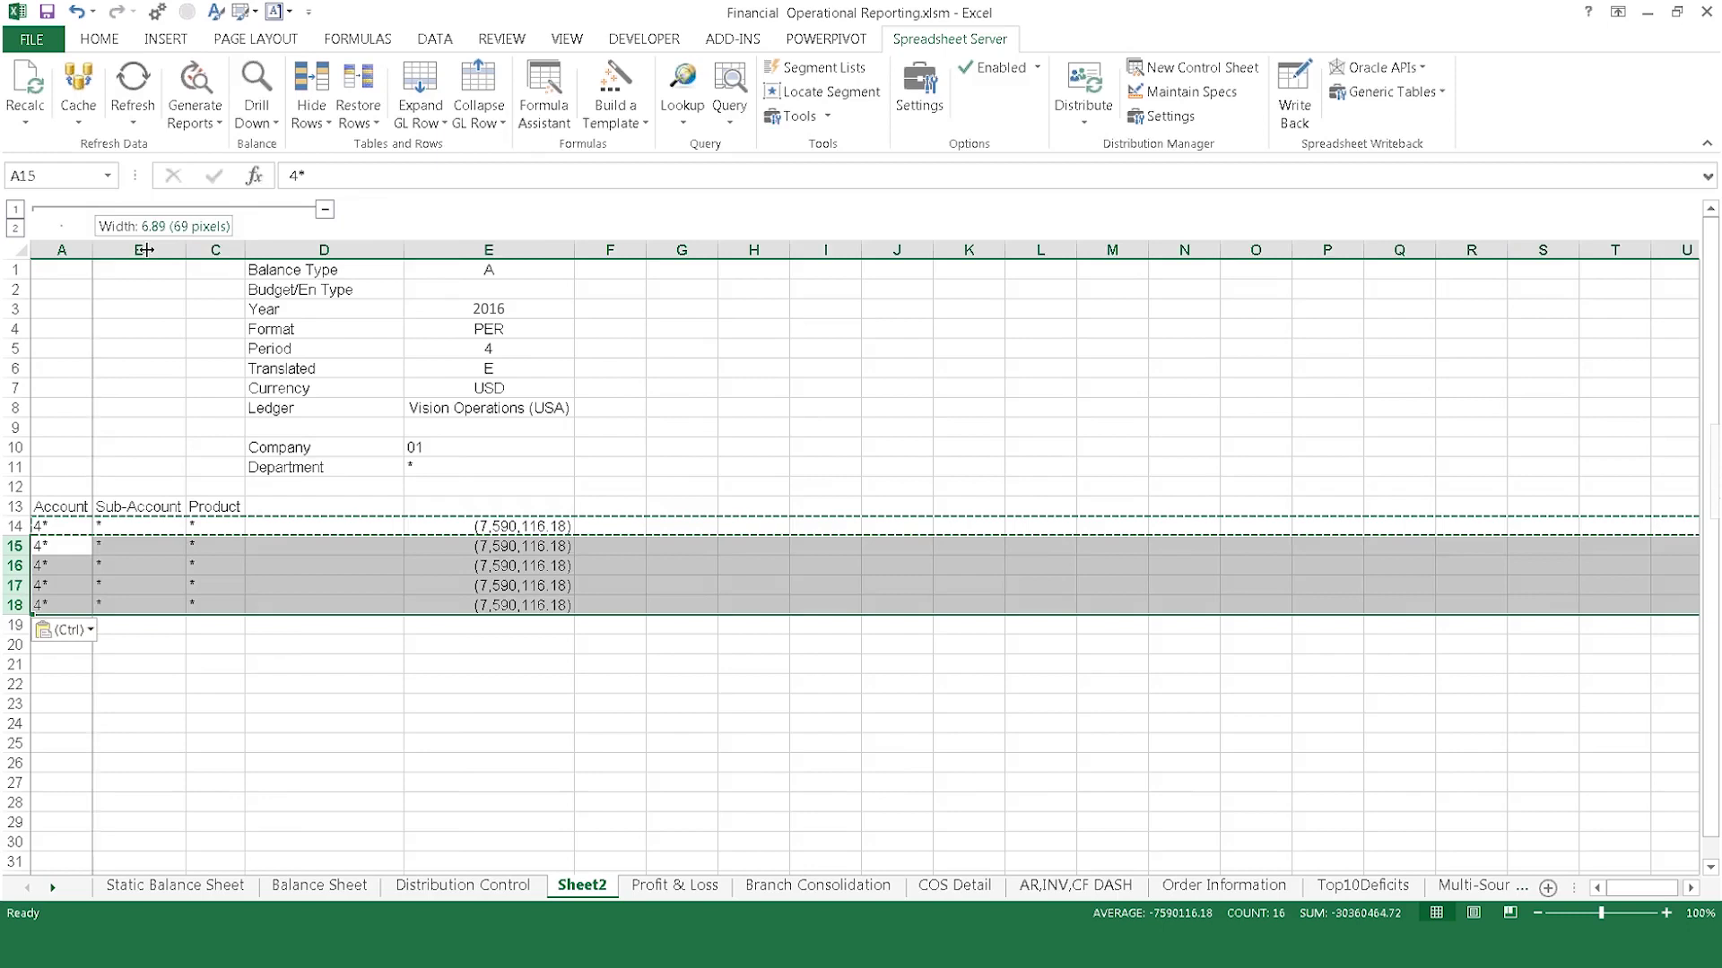
{"action": "left_click", "coordinate": [565, 546]}
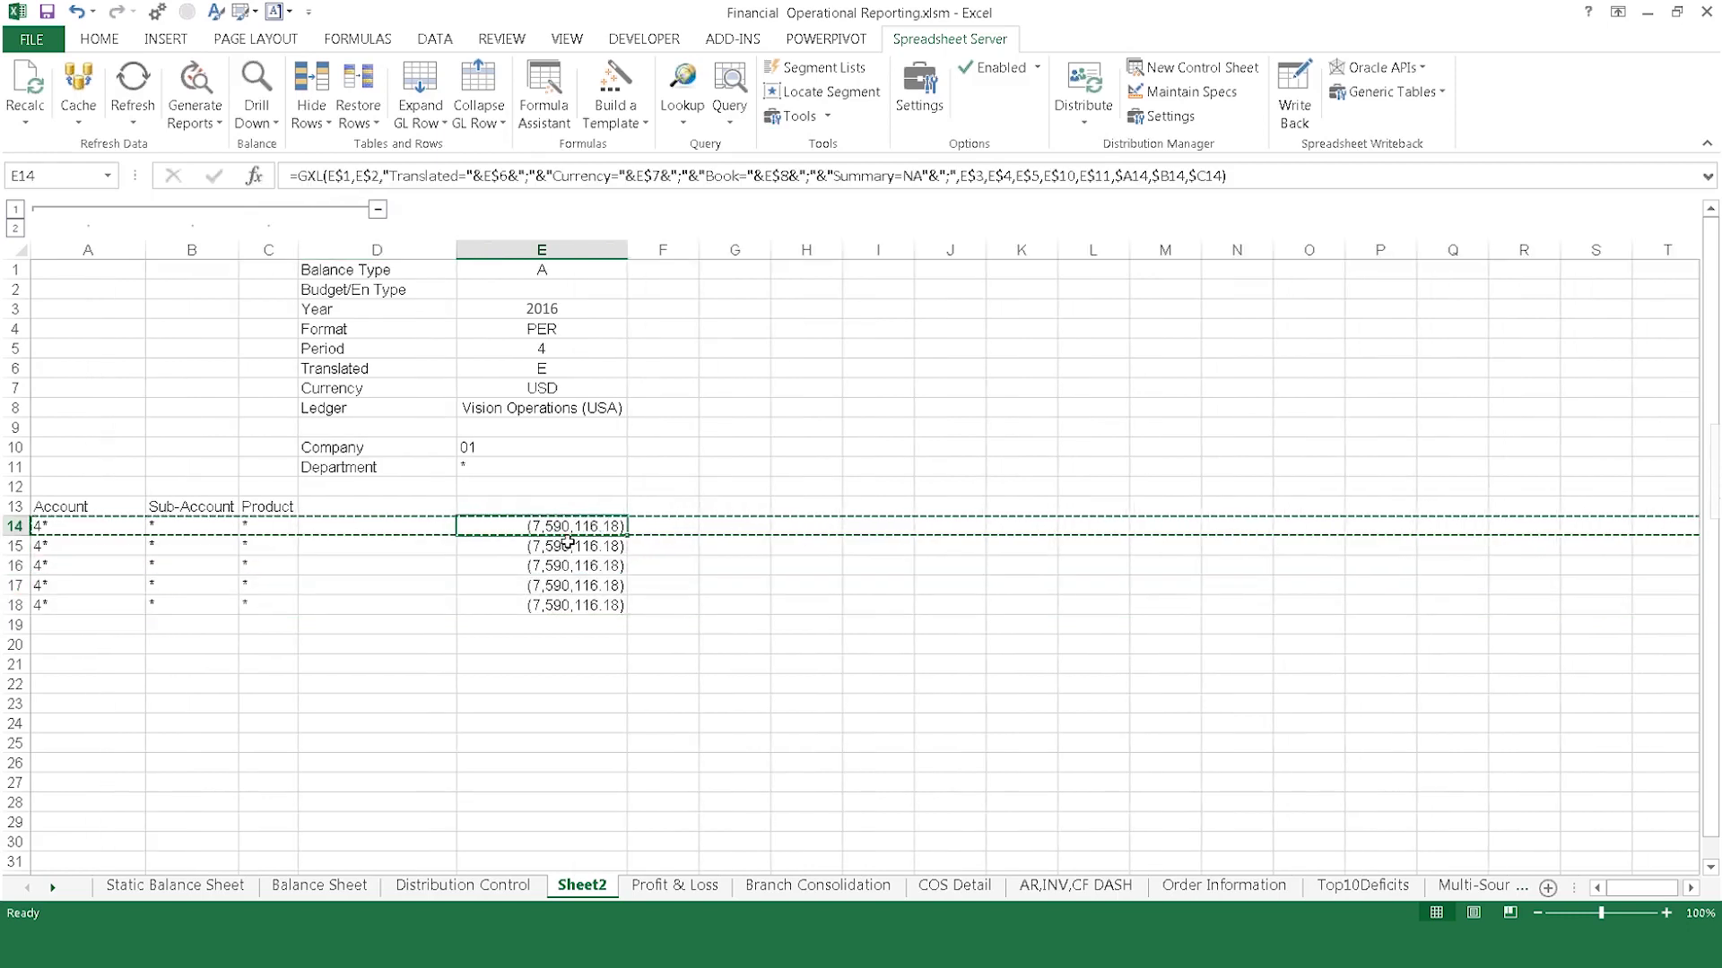
Enter accounts 4120, 4130, 5000.5500, 6* and [4150,4160] in A14:A18
{"action": "left_click", "coordinate": [119, 528]}
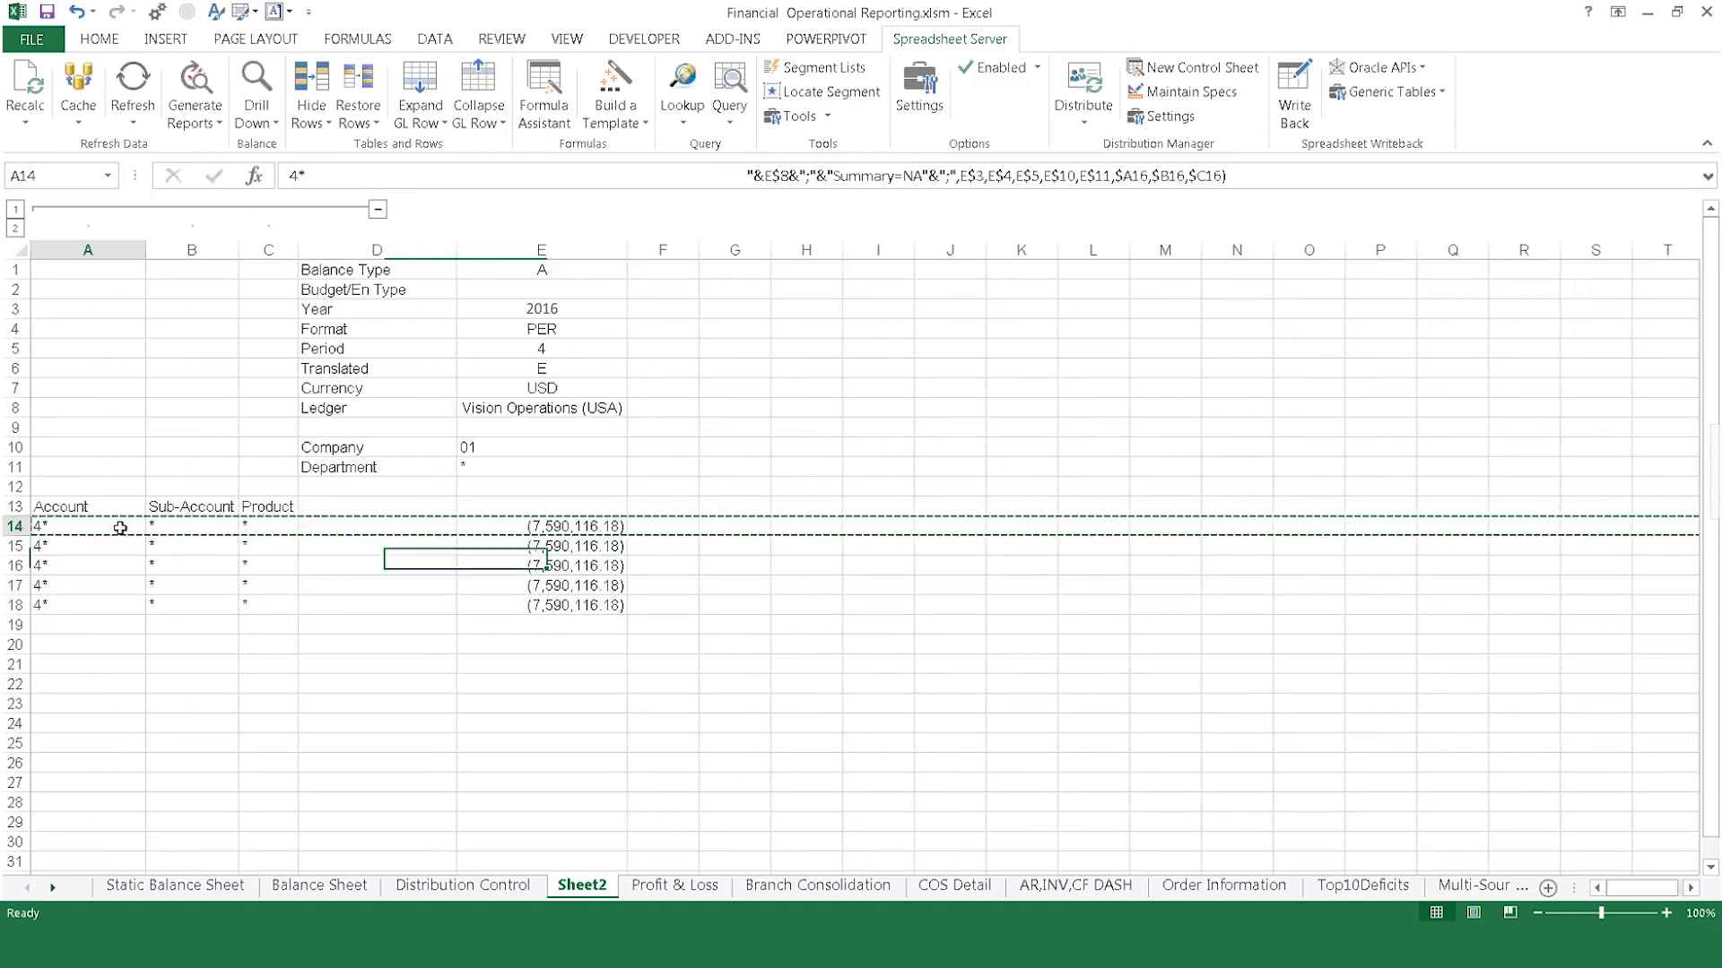
{"action": "type", "text": "4"}
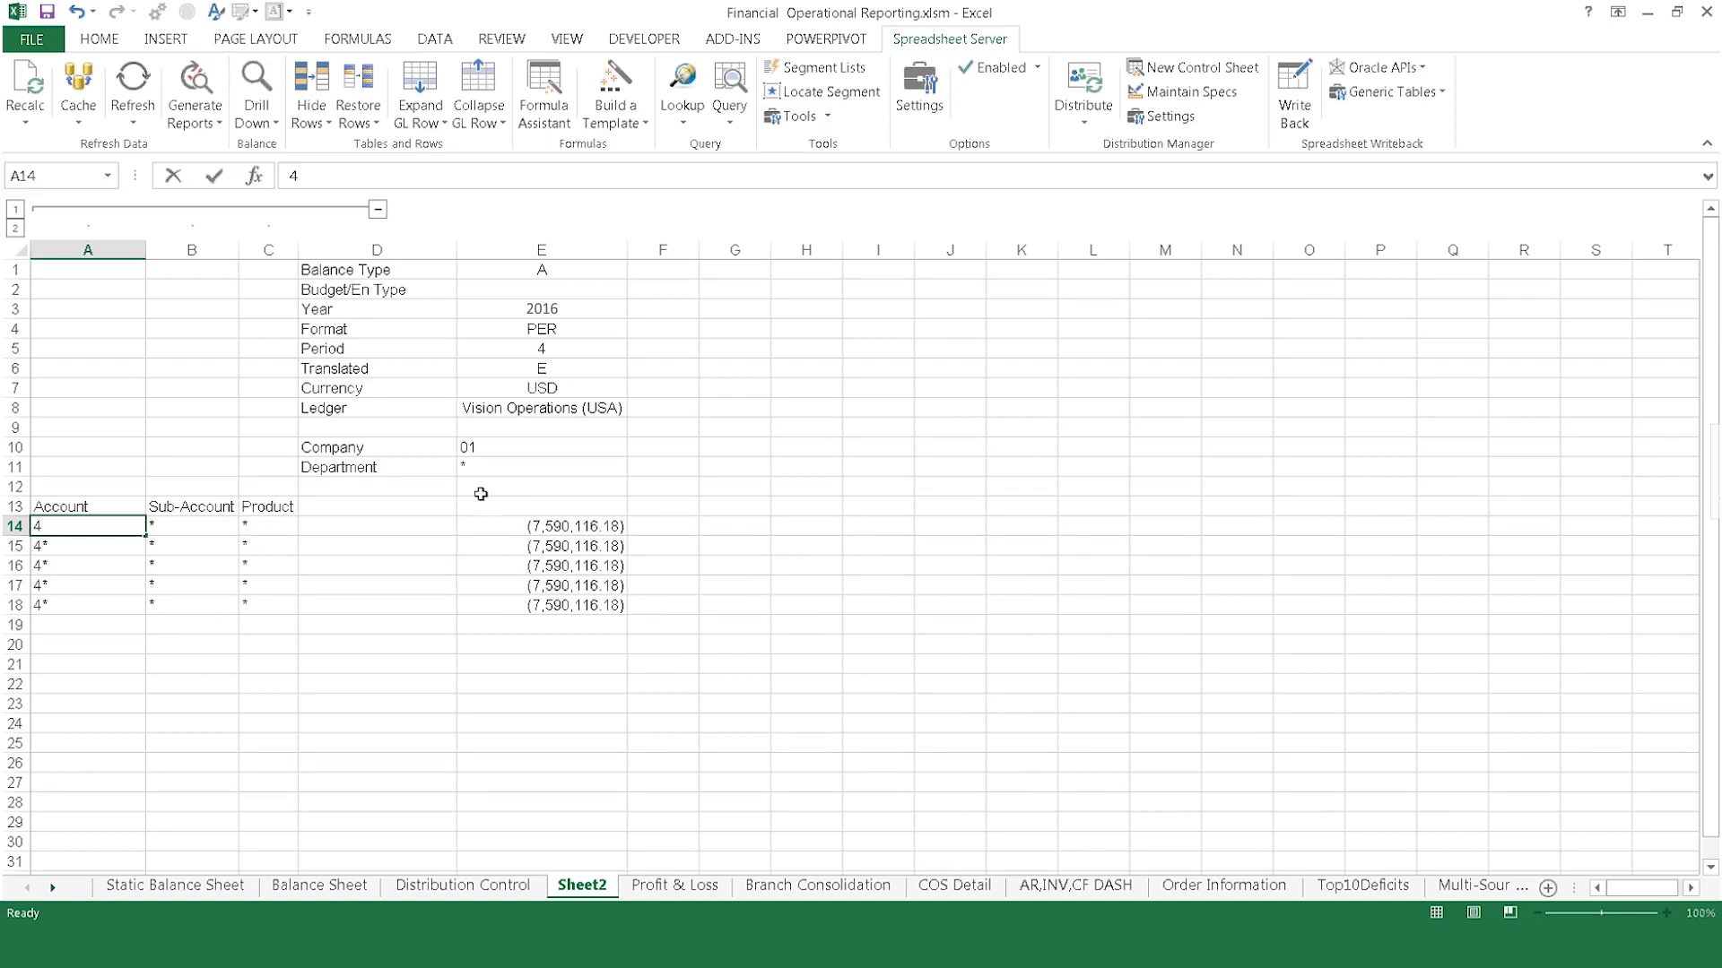
{"action": "type", "text": "120"}
{"action": "key", "text": "Return"}
{"action": "type", "text": "41"}
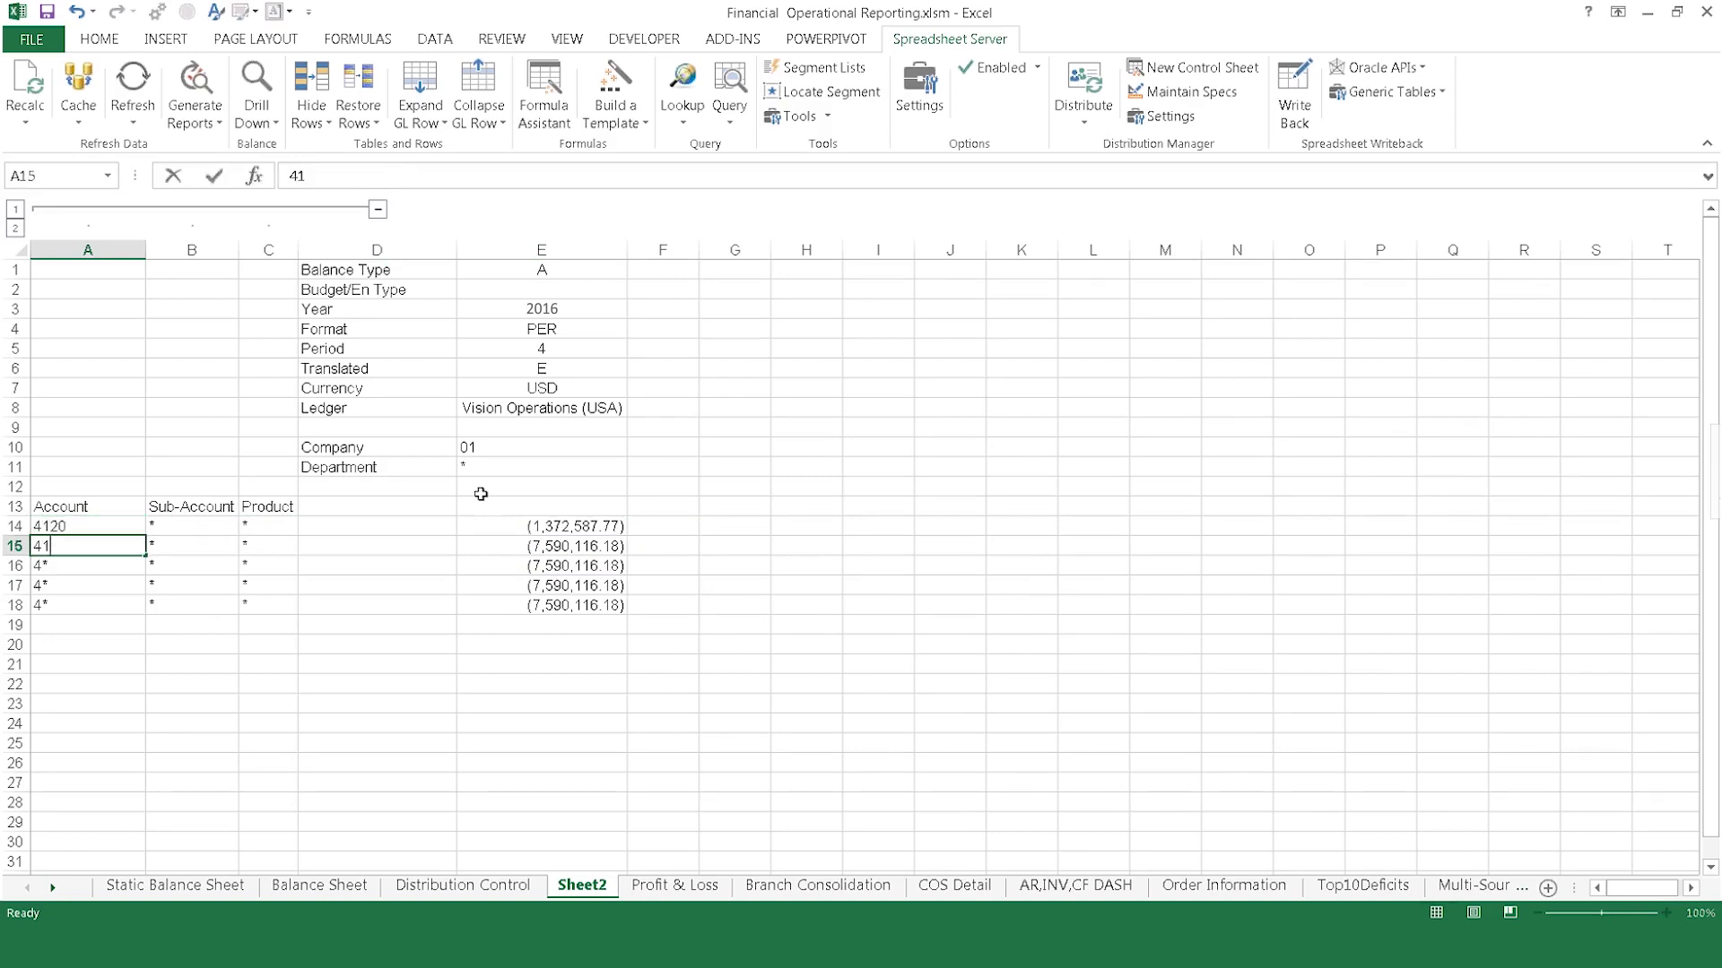
{"action": "type", "text": "30"}
{"action": "key", "text": "Return"}
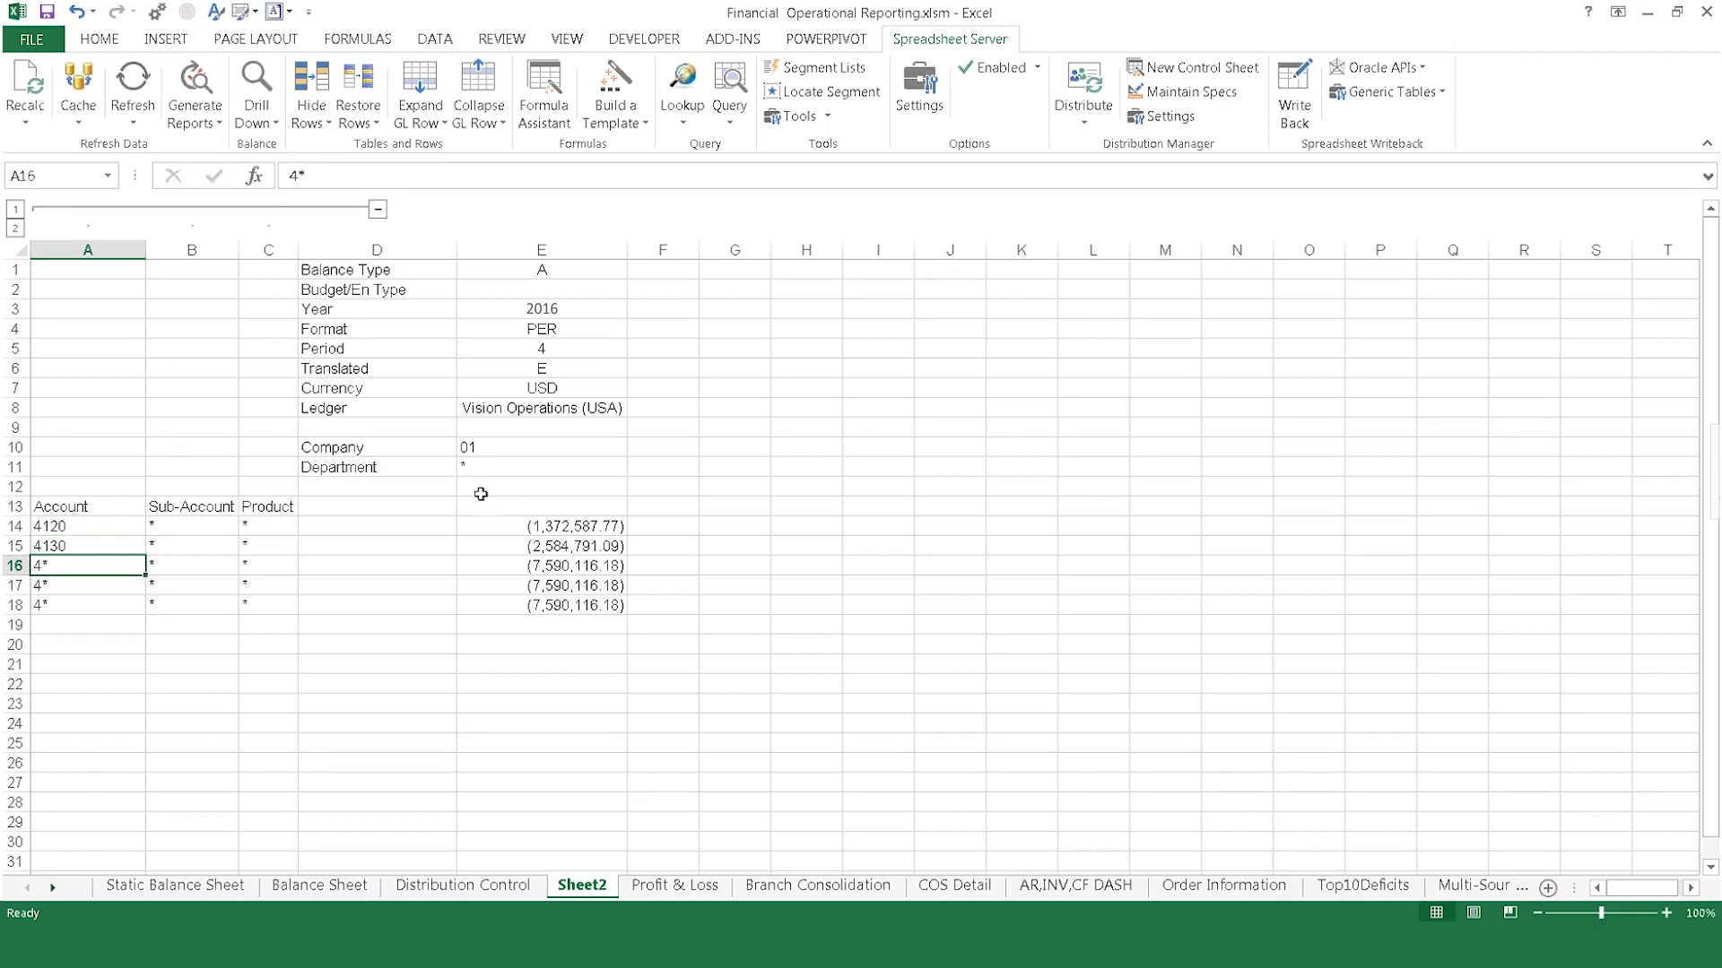
{"action": "type", "text": "500"}
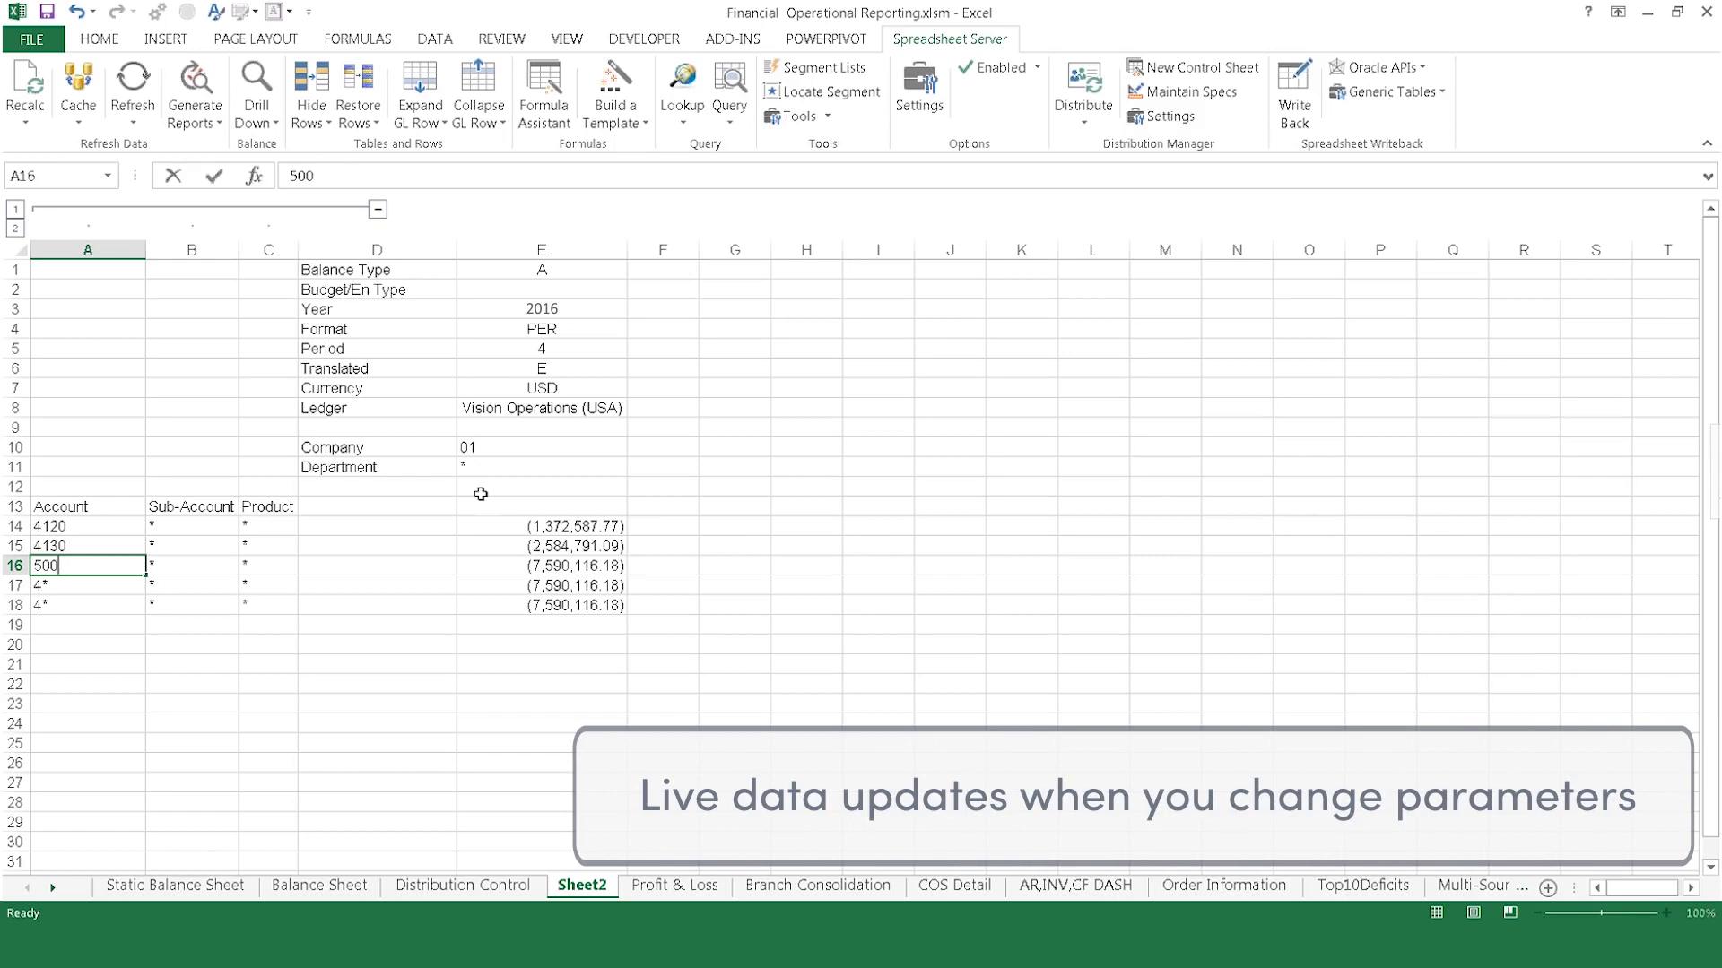
{"action": "type", "text": "0,5500"}
{"action": "key", "text": "ctrl+Return"}
{"action": "key", "text": "Down"}
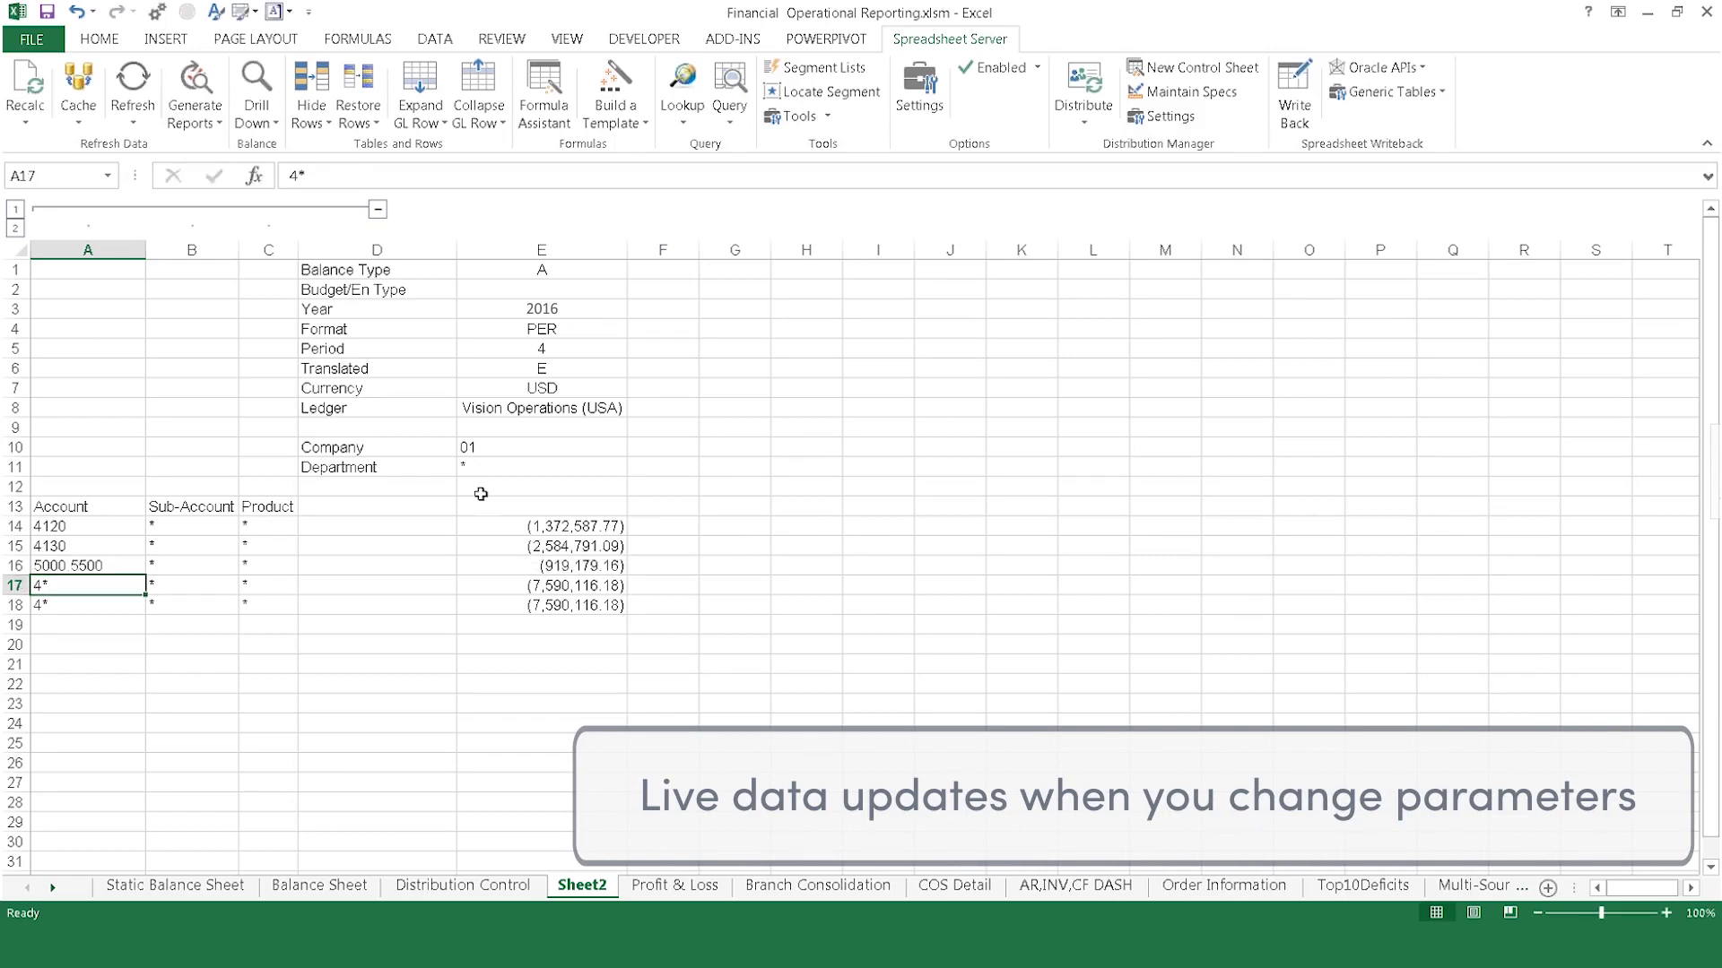
{"action": "type", "text": "6"}
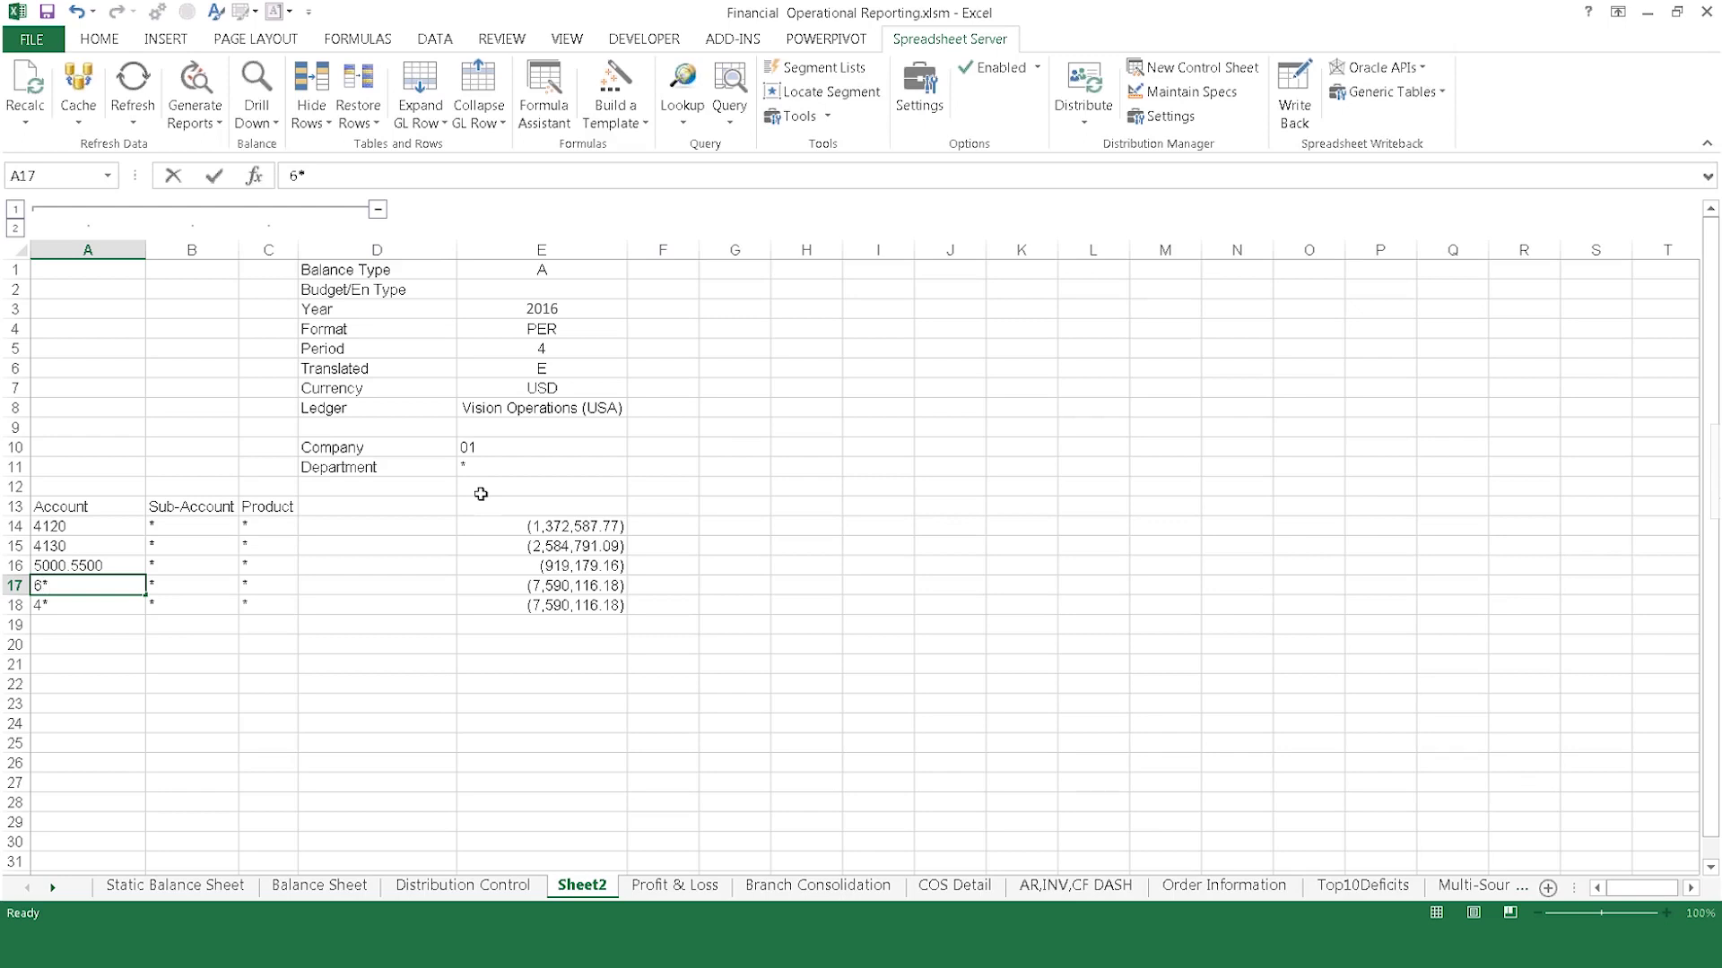
{"action": "key", "text": "ctrl+Return"}
{"action": "key", "text": "Down"}
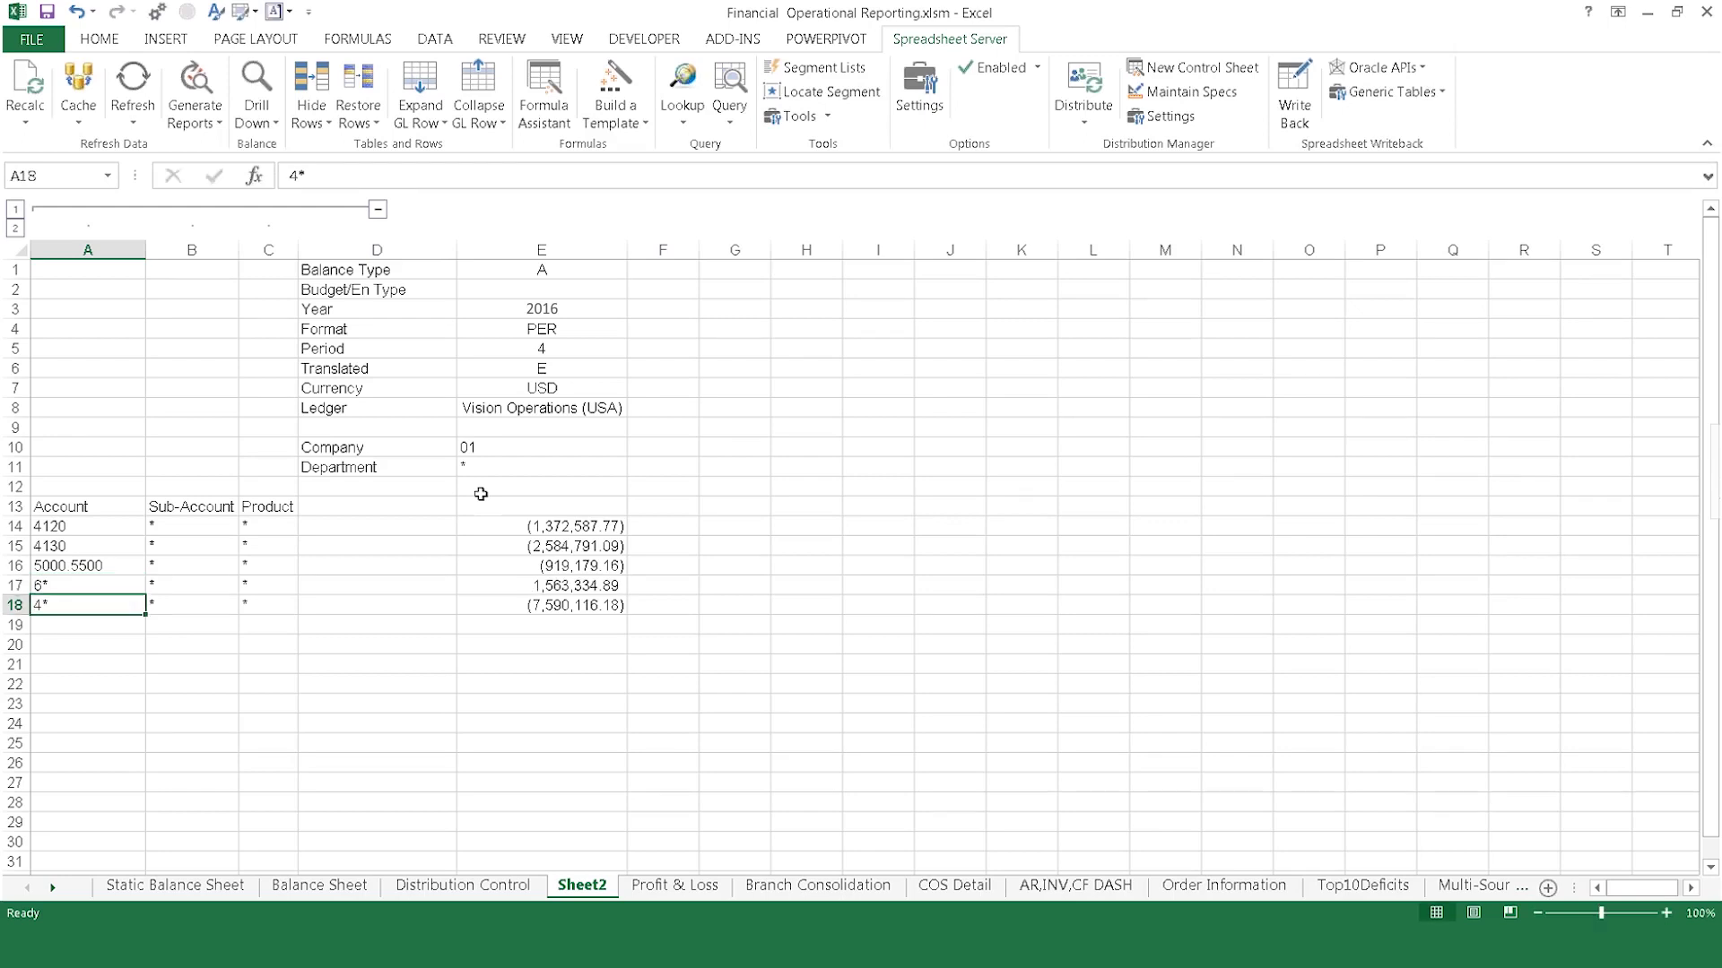
{"action": "key", "text": "BackSpace"}
{"action": "type", "text": "["}
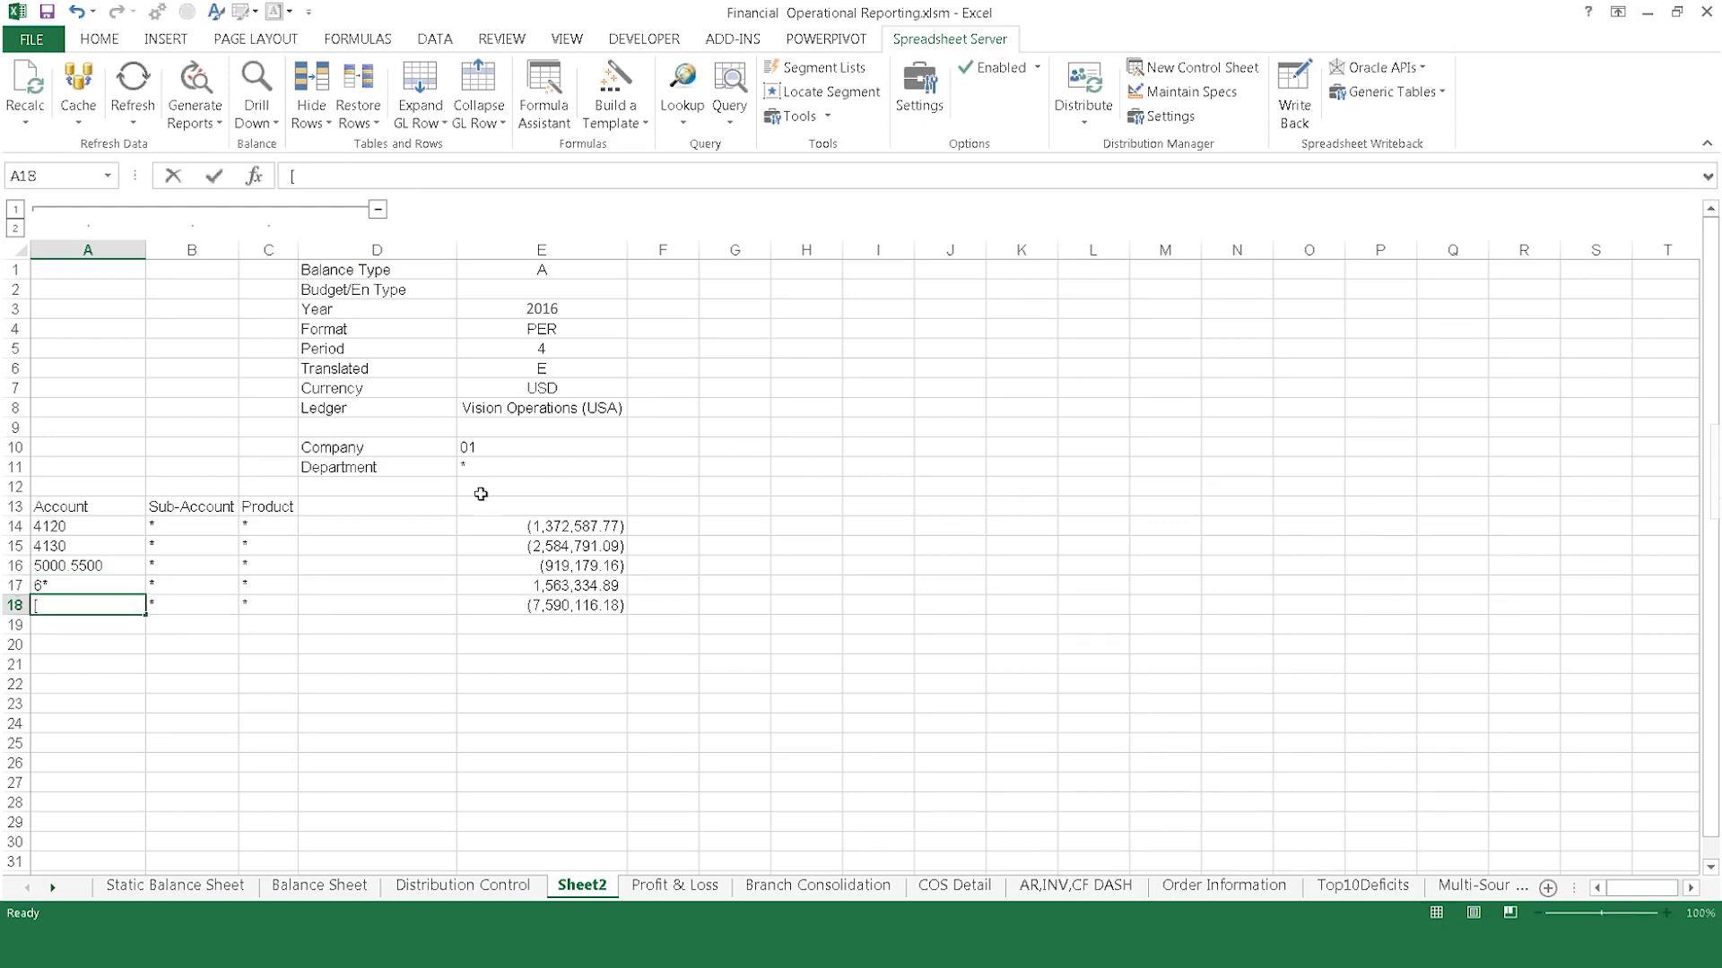
{"action": "type", "text": "4150"}
{"action": "type", "text": ",4160"}
{"action": "type", "text": "]"}
{"action": "key", "text": "Return"}
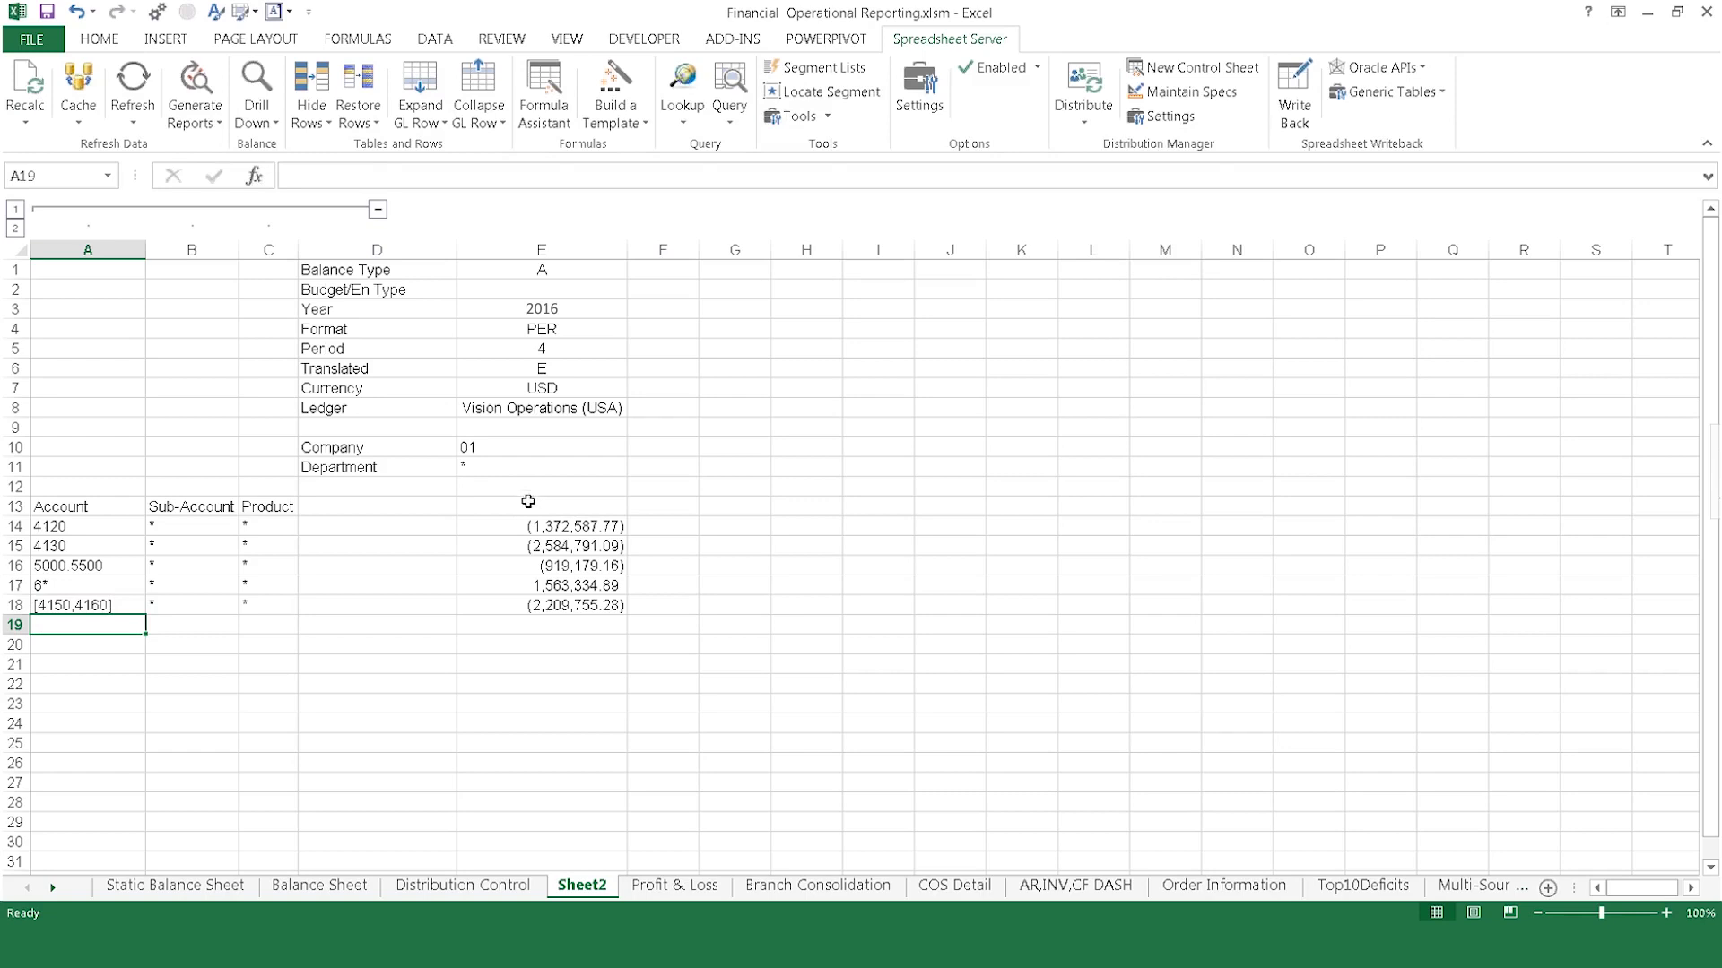
AutoSum the balances E14:E18 into a total in E19
{"action": "left_click_drag", "start_coordinate": [535, 523], "coordinate": [535, 620]}
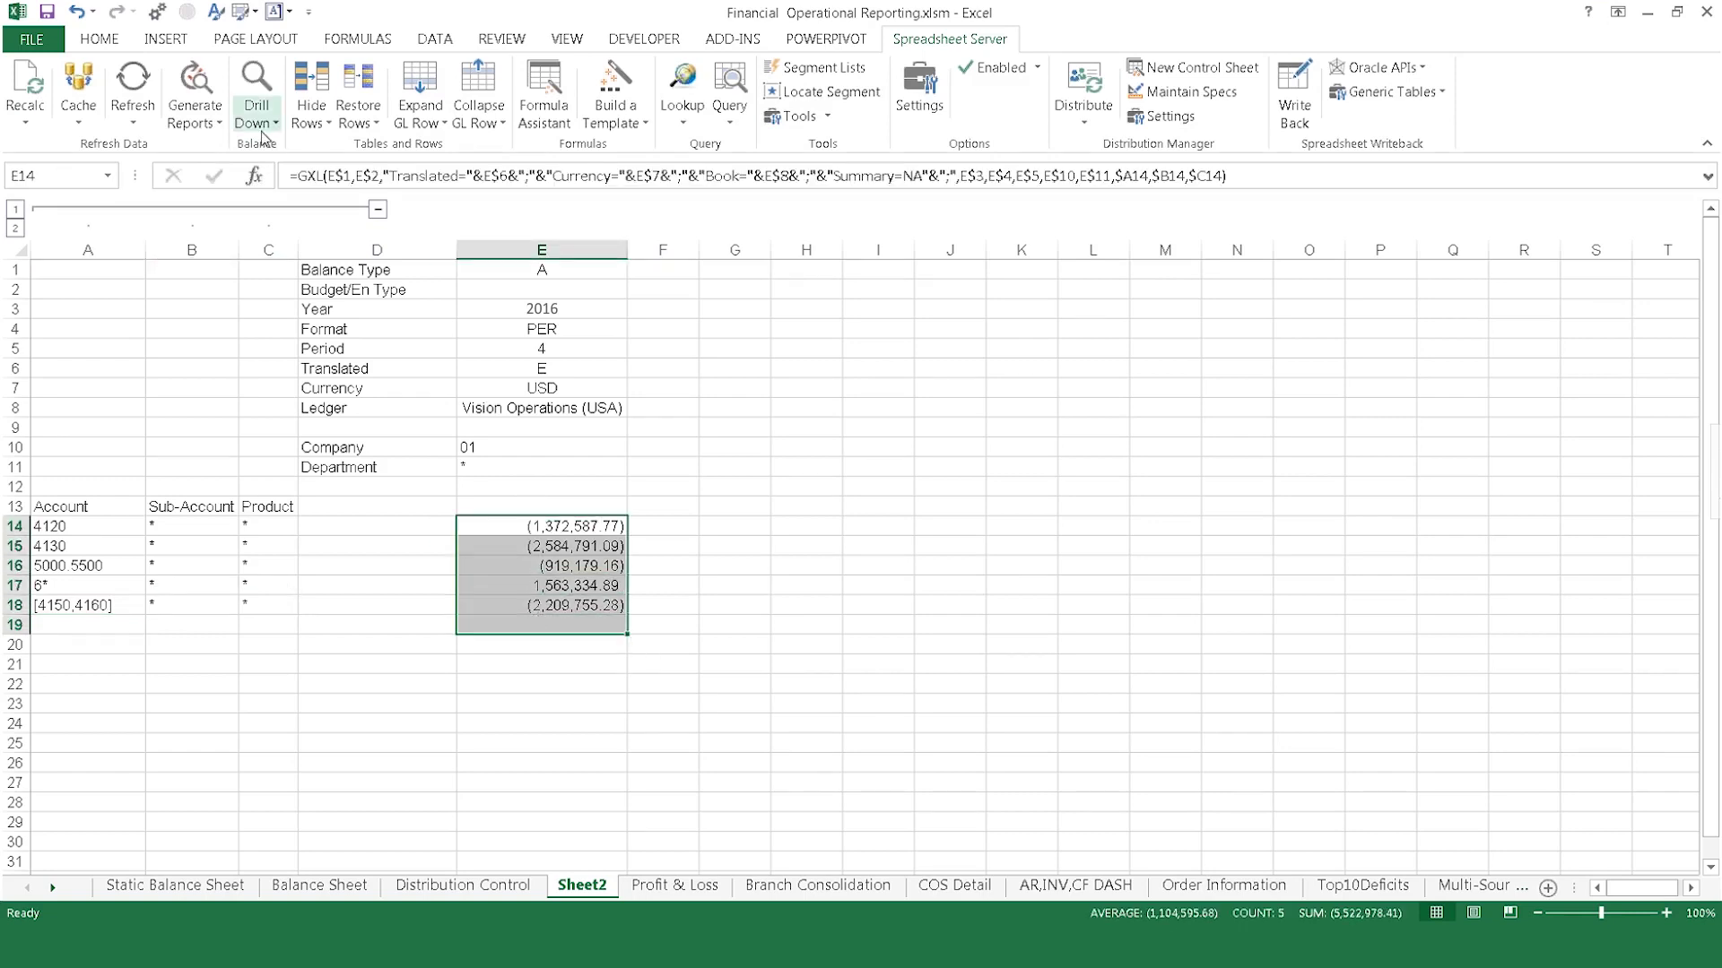
{"action": "left_click", "coordinate": [99, 41]}
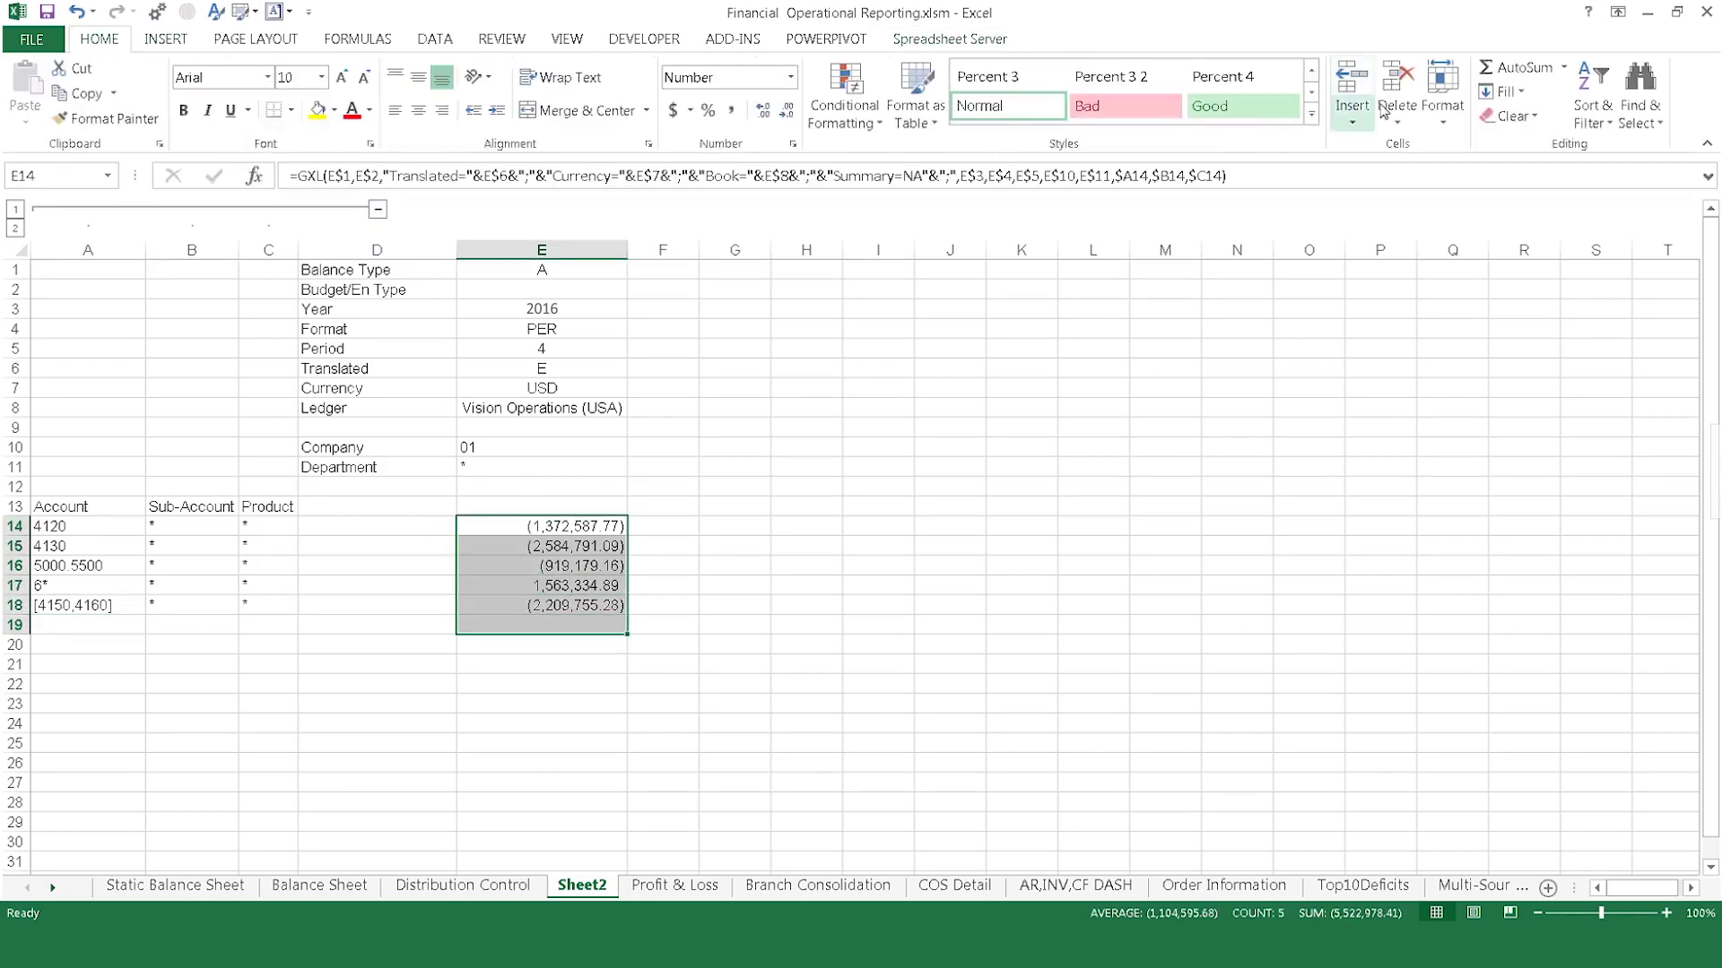
{"action": "left_click", "coordinate": [1514, 67]}
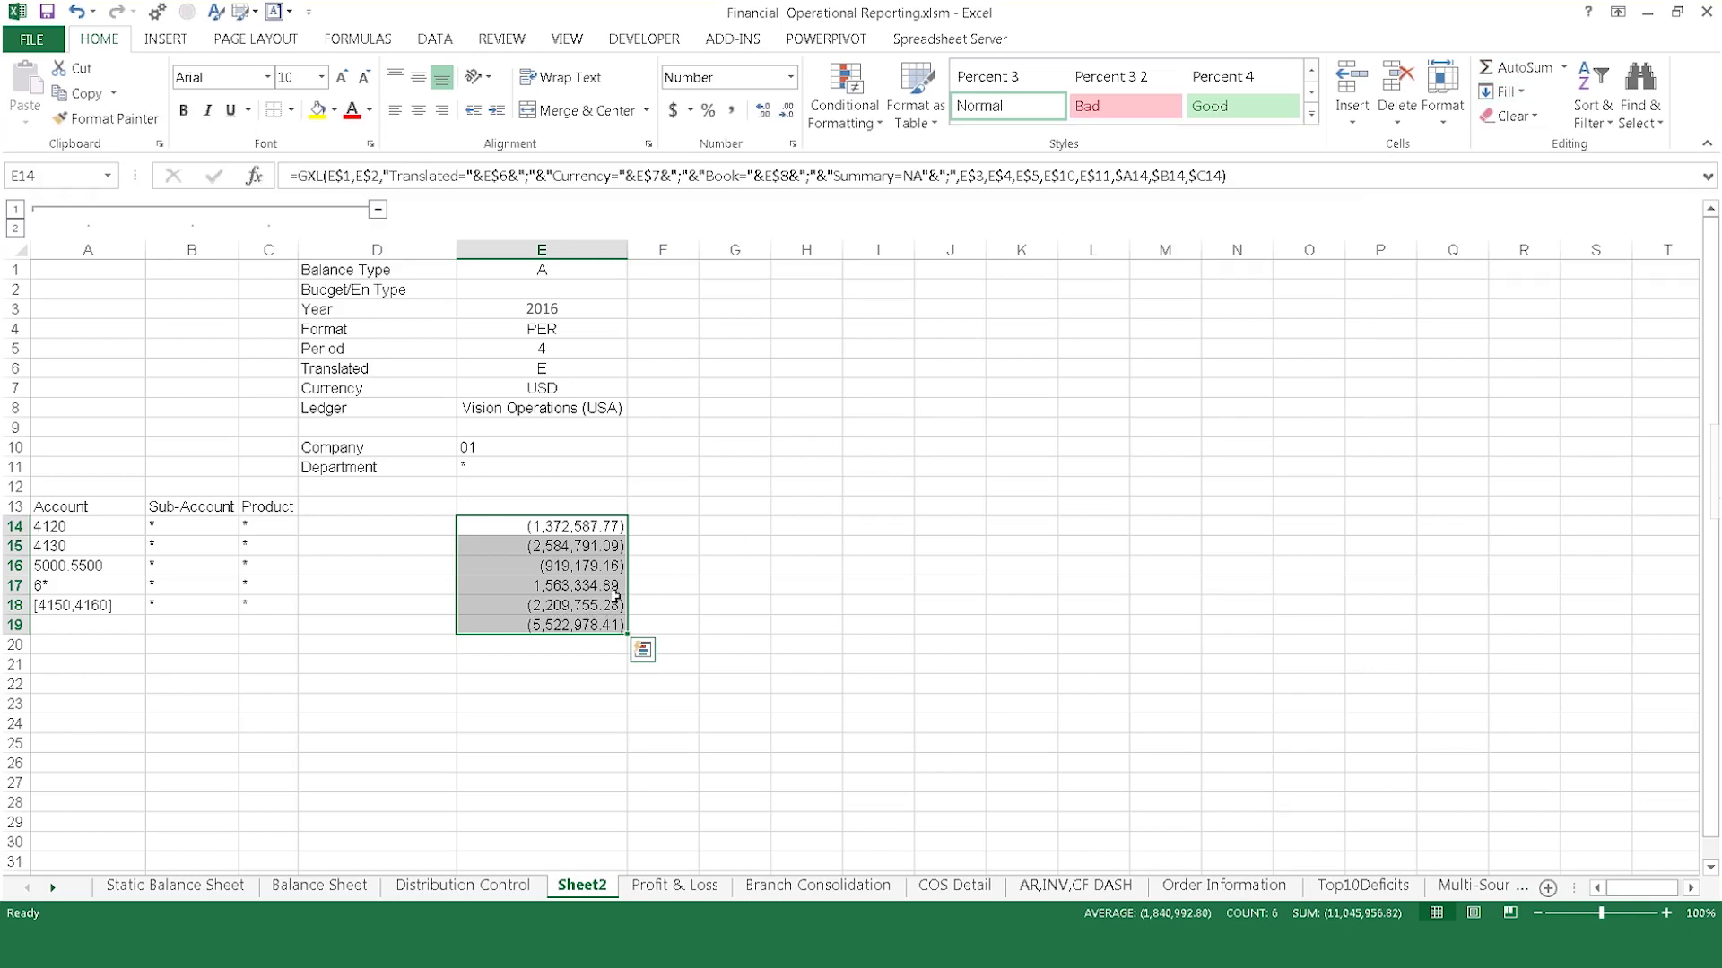
{"action": "left_click", "coordinate": [581, 608]}
Give E18 a bottom border, then copy column E's report into columns F through J
{"action": "right_click", "coordinate": [581, 608]}
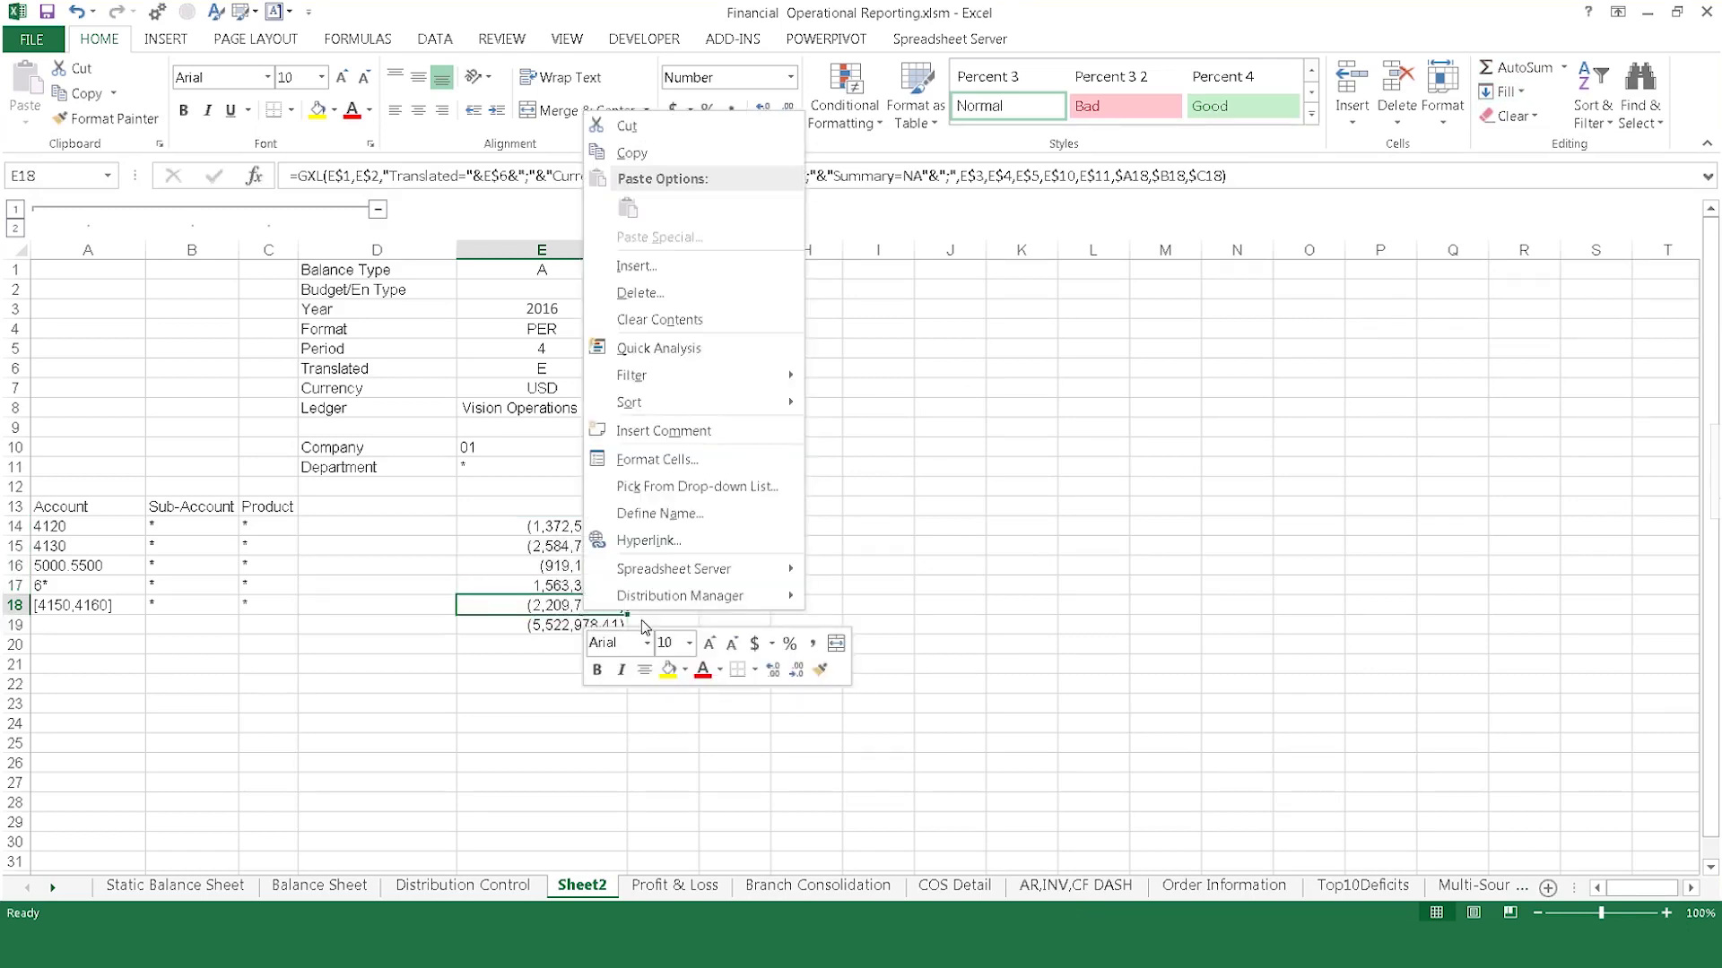
{"action": "left_click", "coordinate": [739, 668]}
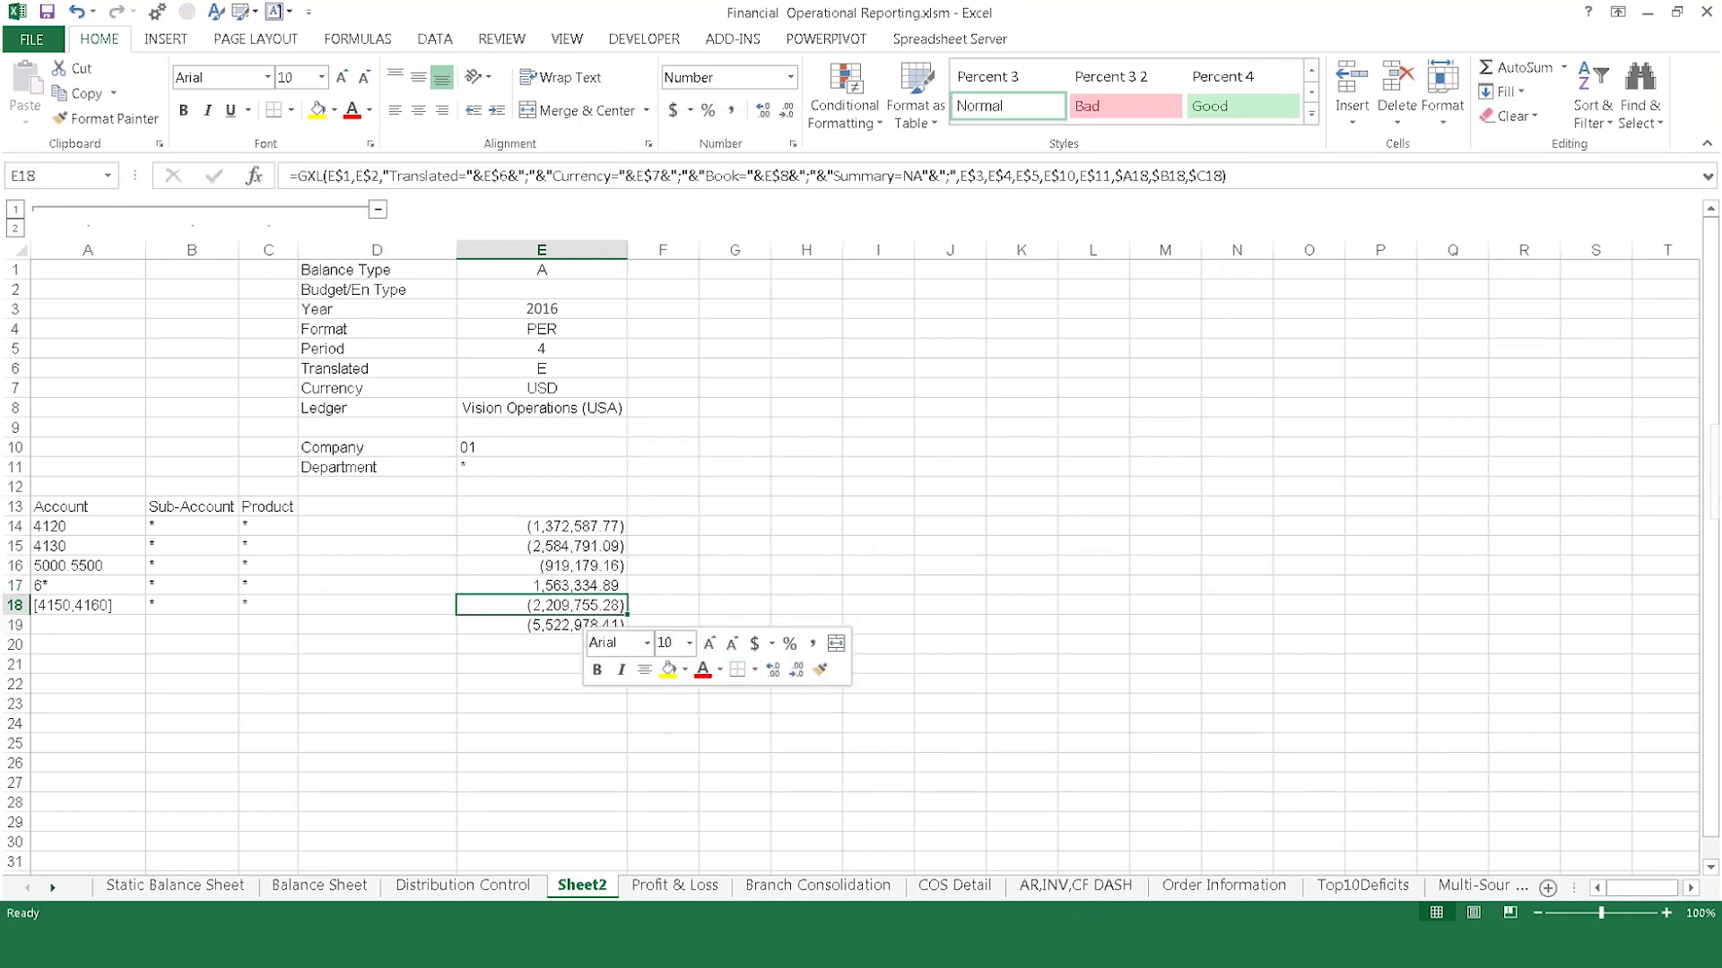
{"action": "left_click", "coordinate": [596, 248]}
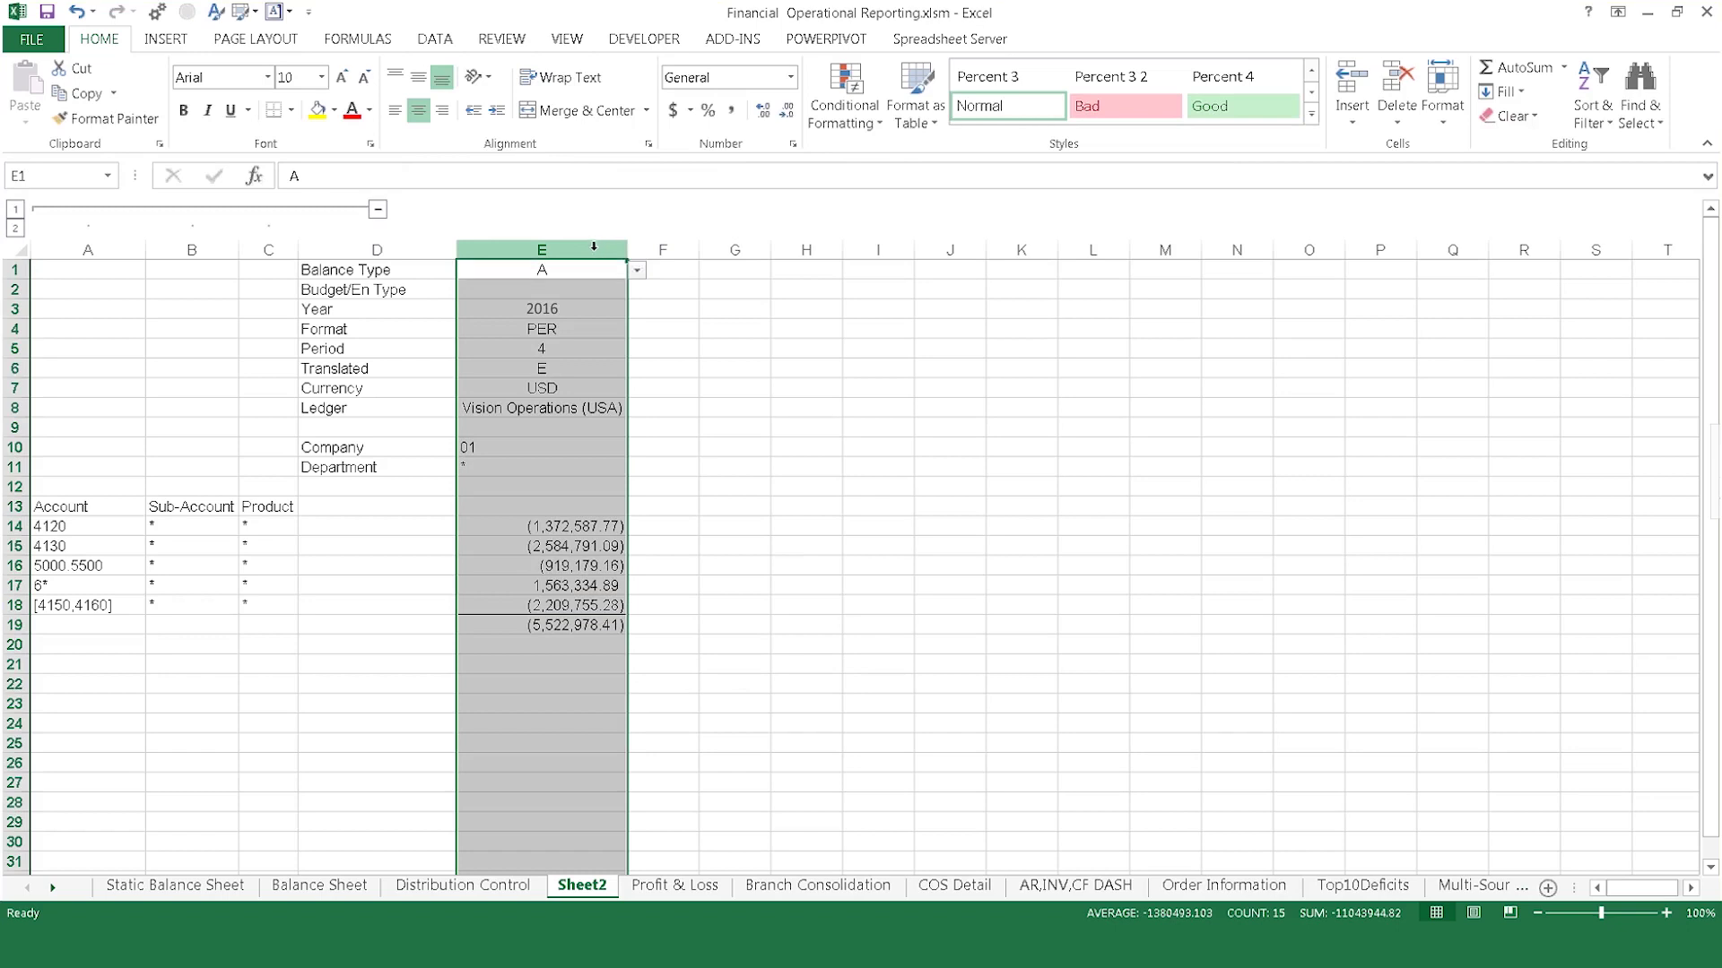
{"action": "key", "text": "ctrl+c"}
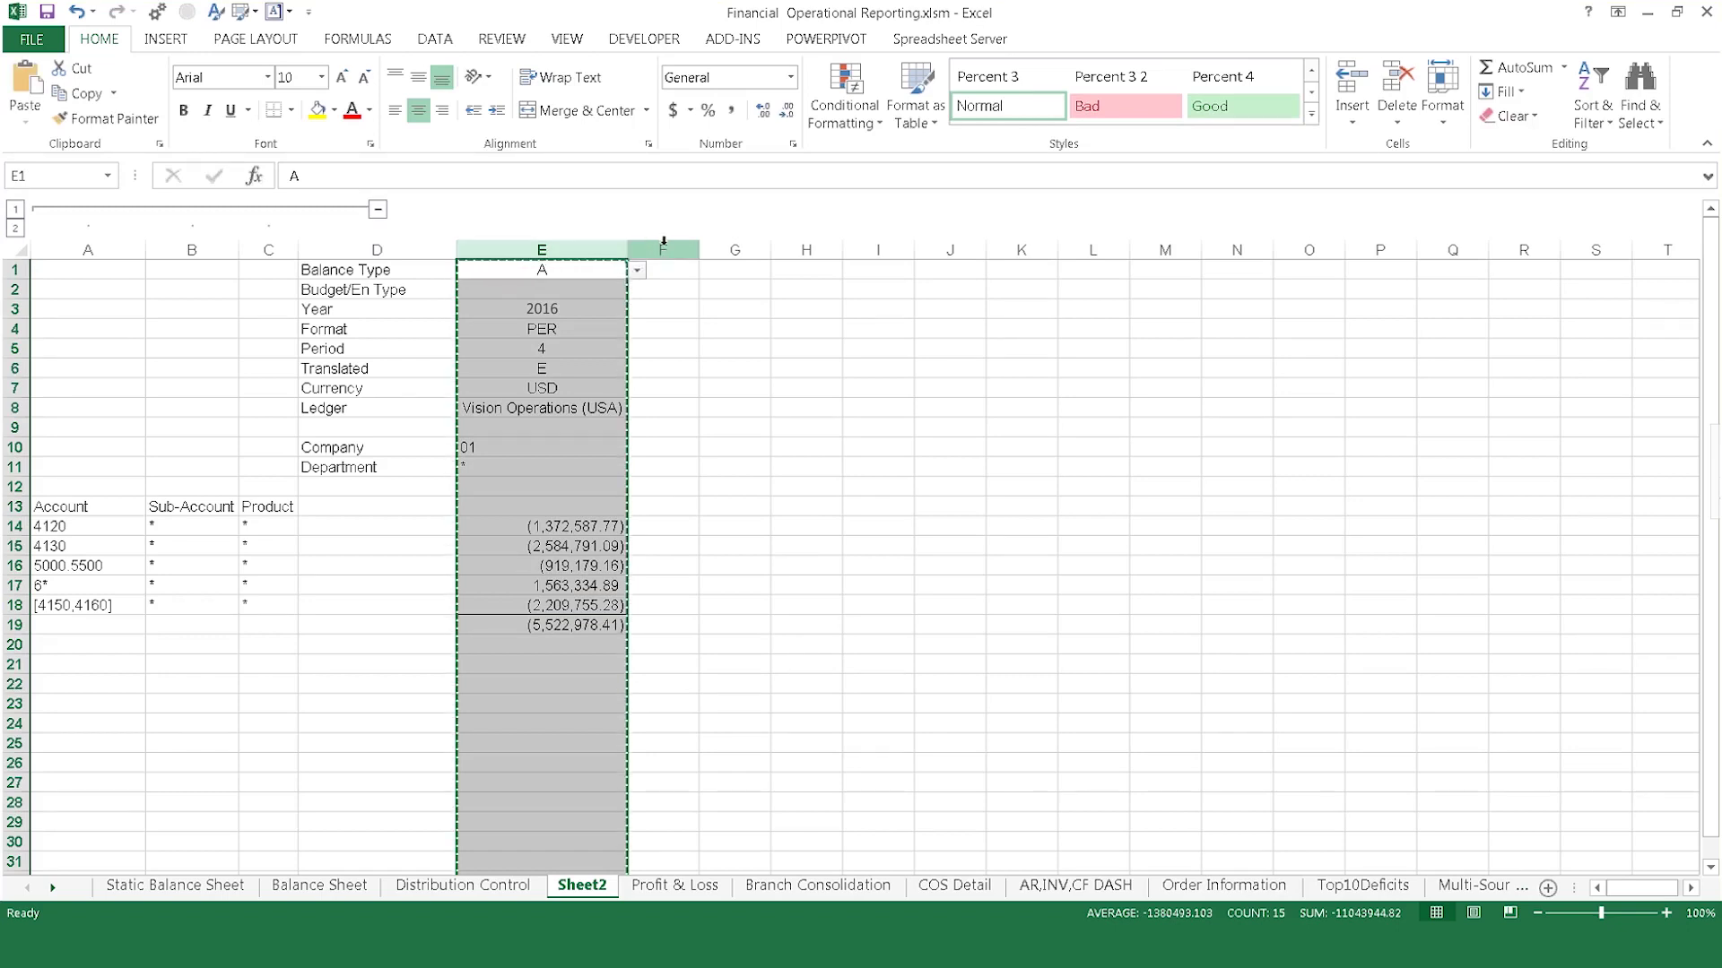
{"action": "left_click_drag", "start_coordinate": [662, 250], "coordinate": [919, 241]}
{"action": "key", "text": "ctrl+v"}
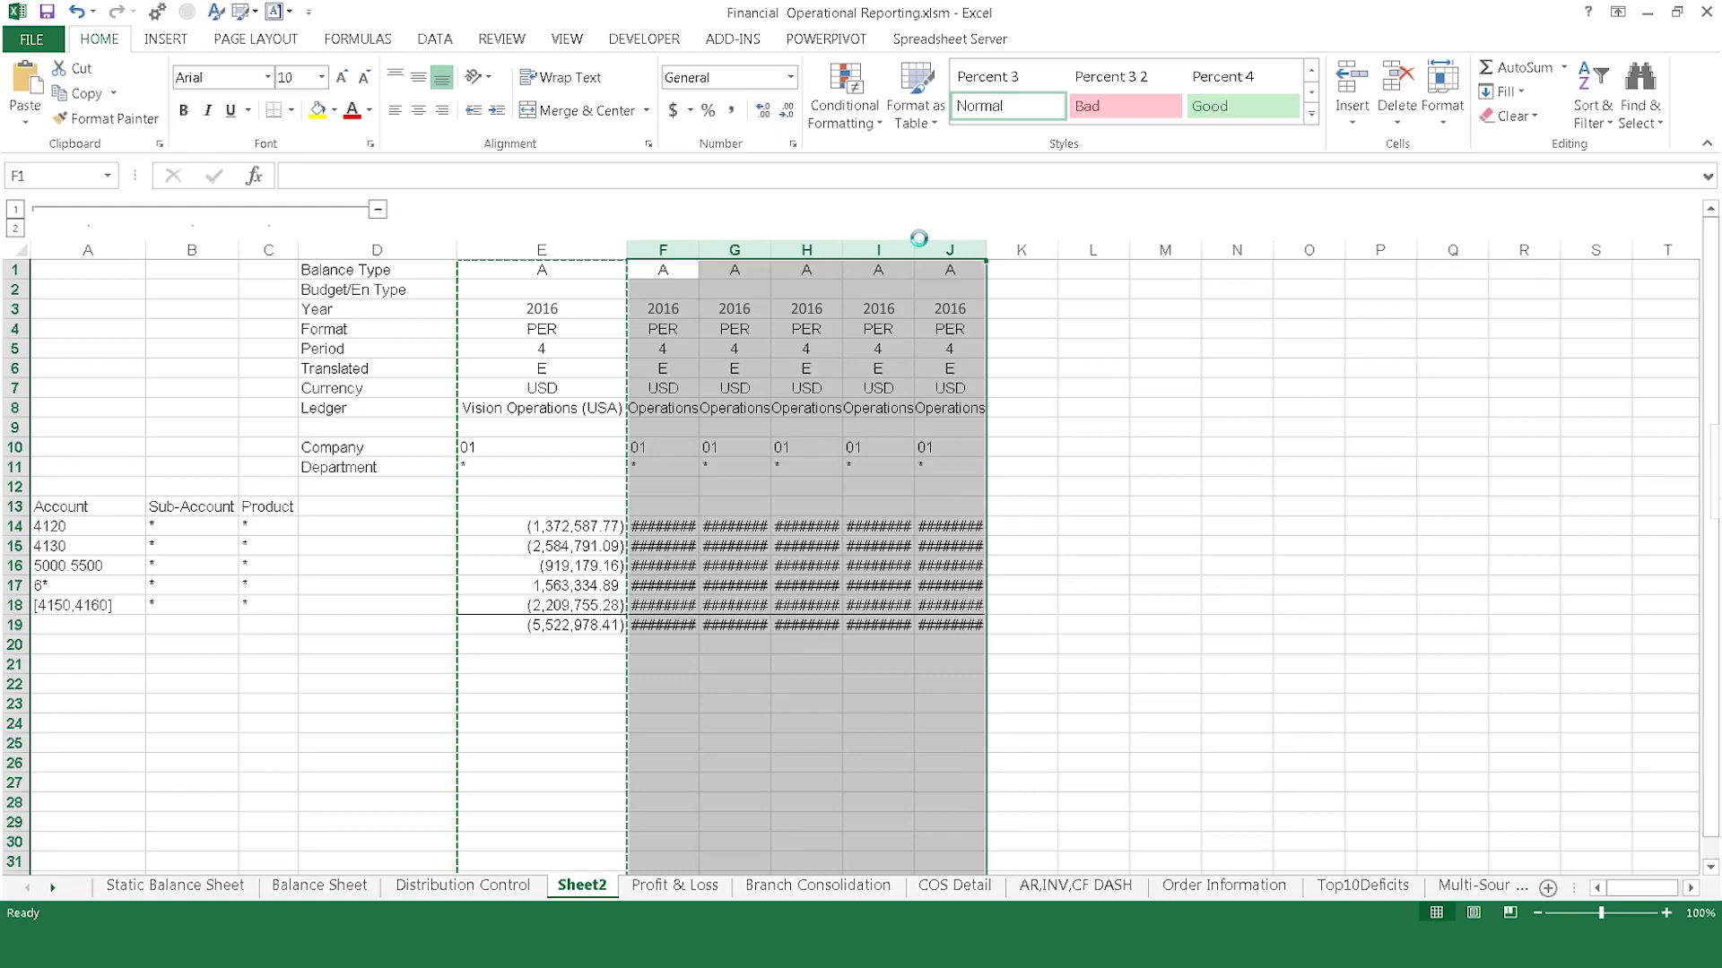
Set periods 5, 6 and 2 in F5, G5 and H5
{"action": "left_click", "coordinate": [789, 345]}
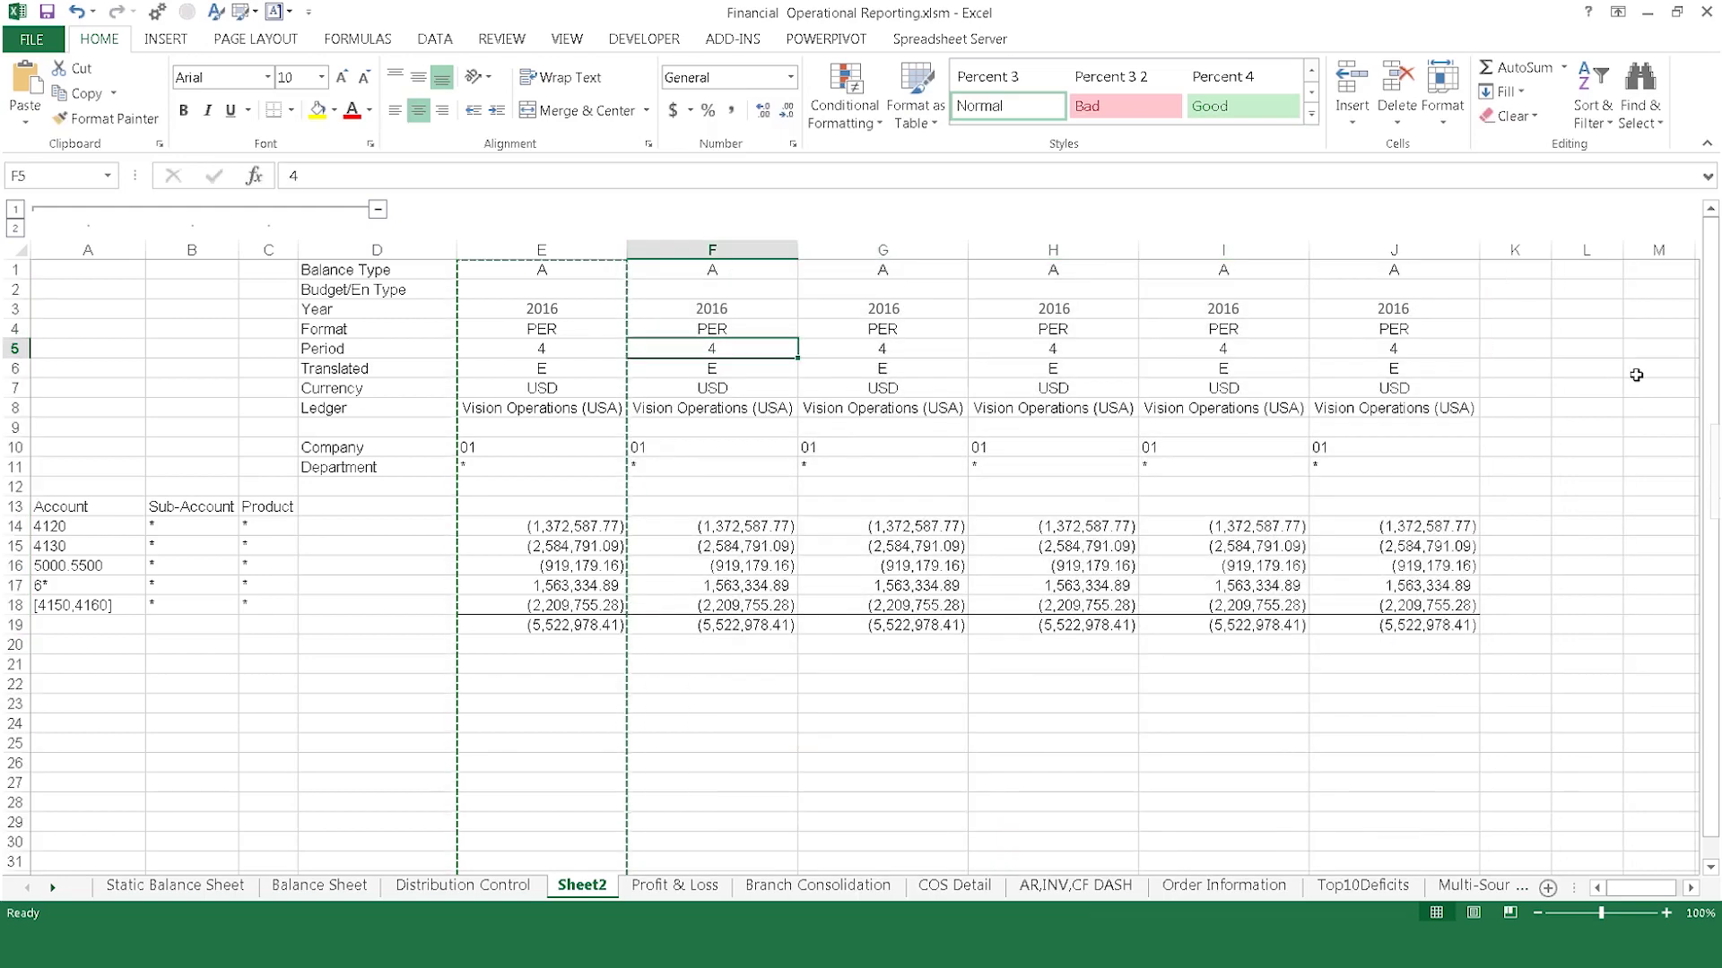
{"action": "type", "text": "5"}
{"action": "key", "text": "Tab"}
{"action": "type", "text": "6"}
{"action": "key", "text": "Tab"}
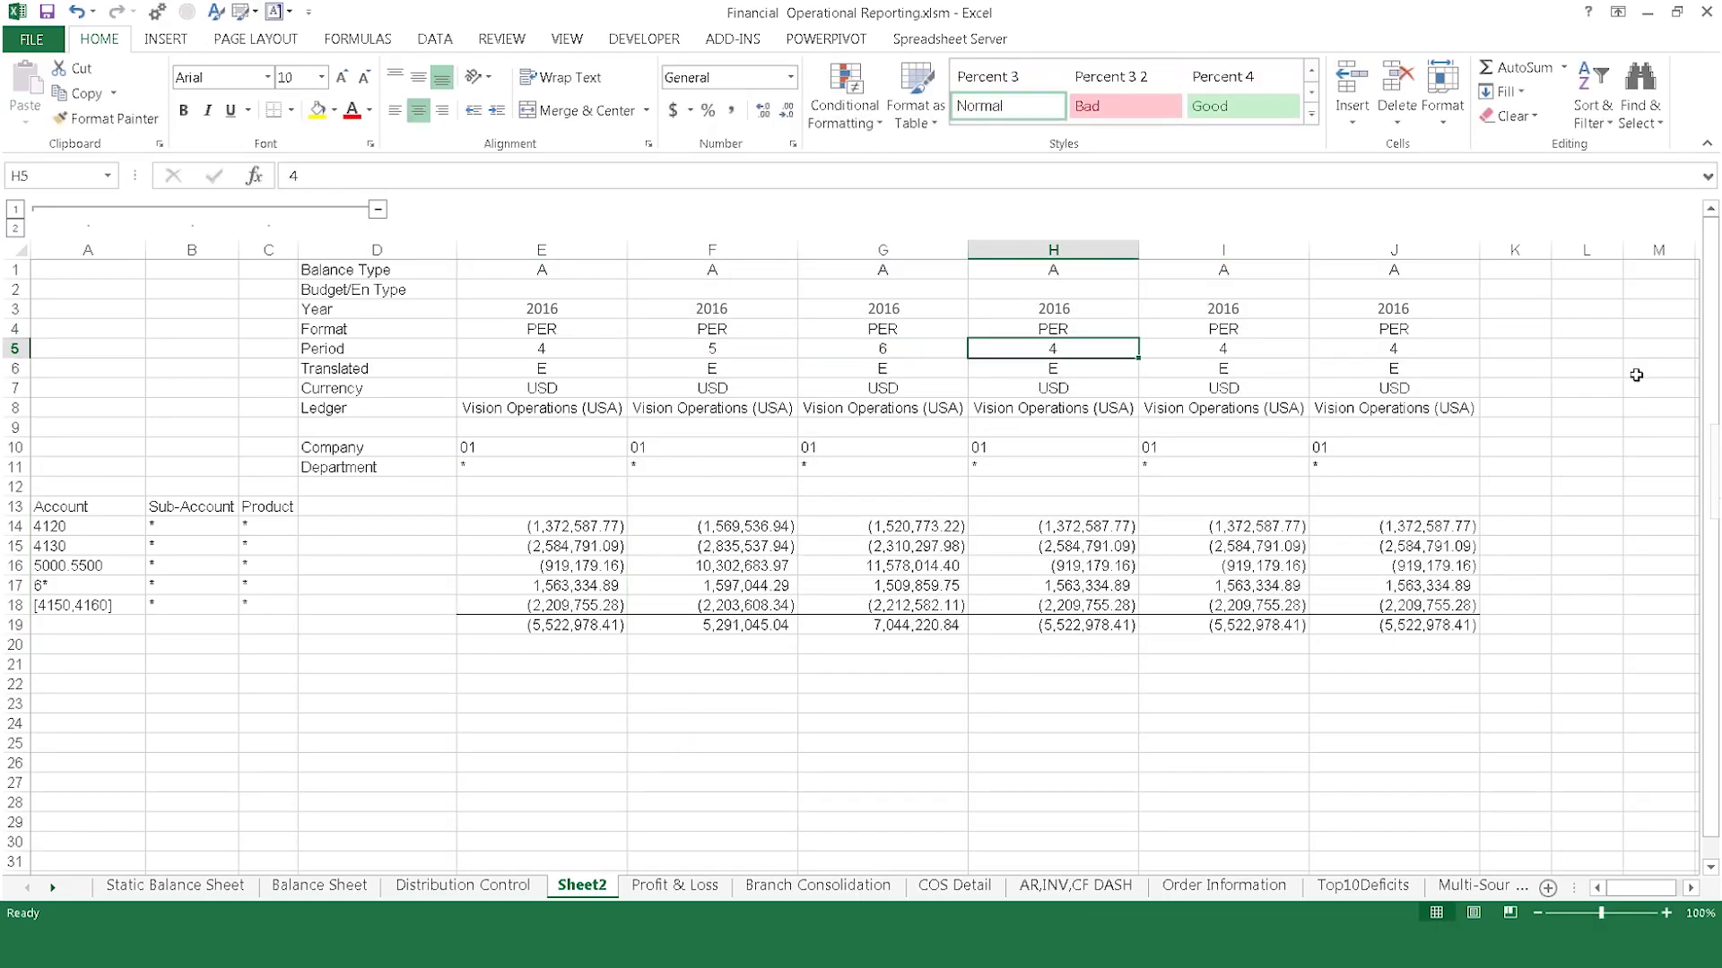
{"action": "type", "text": "2"}
{"action": "left_click", "coordinate": [1103, 332]}
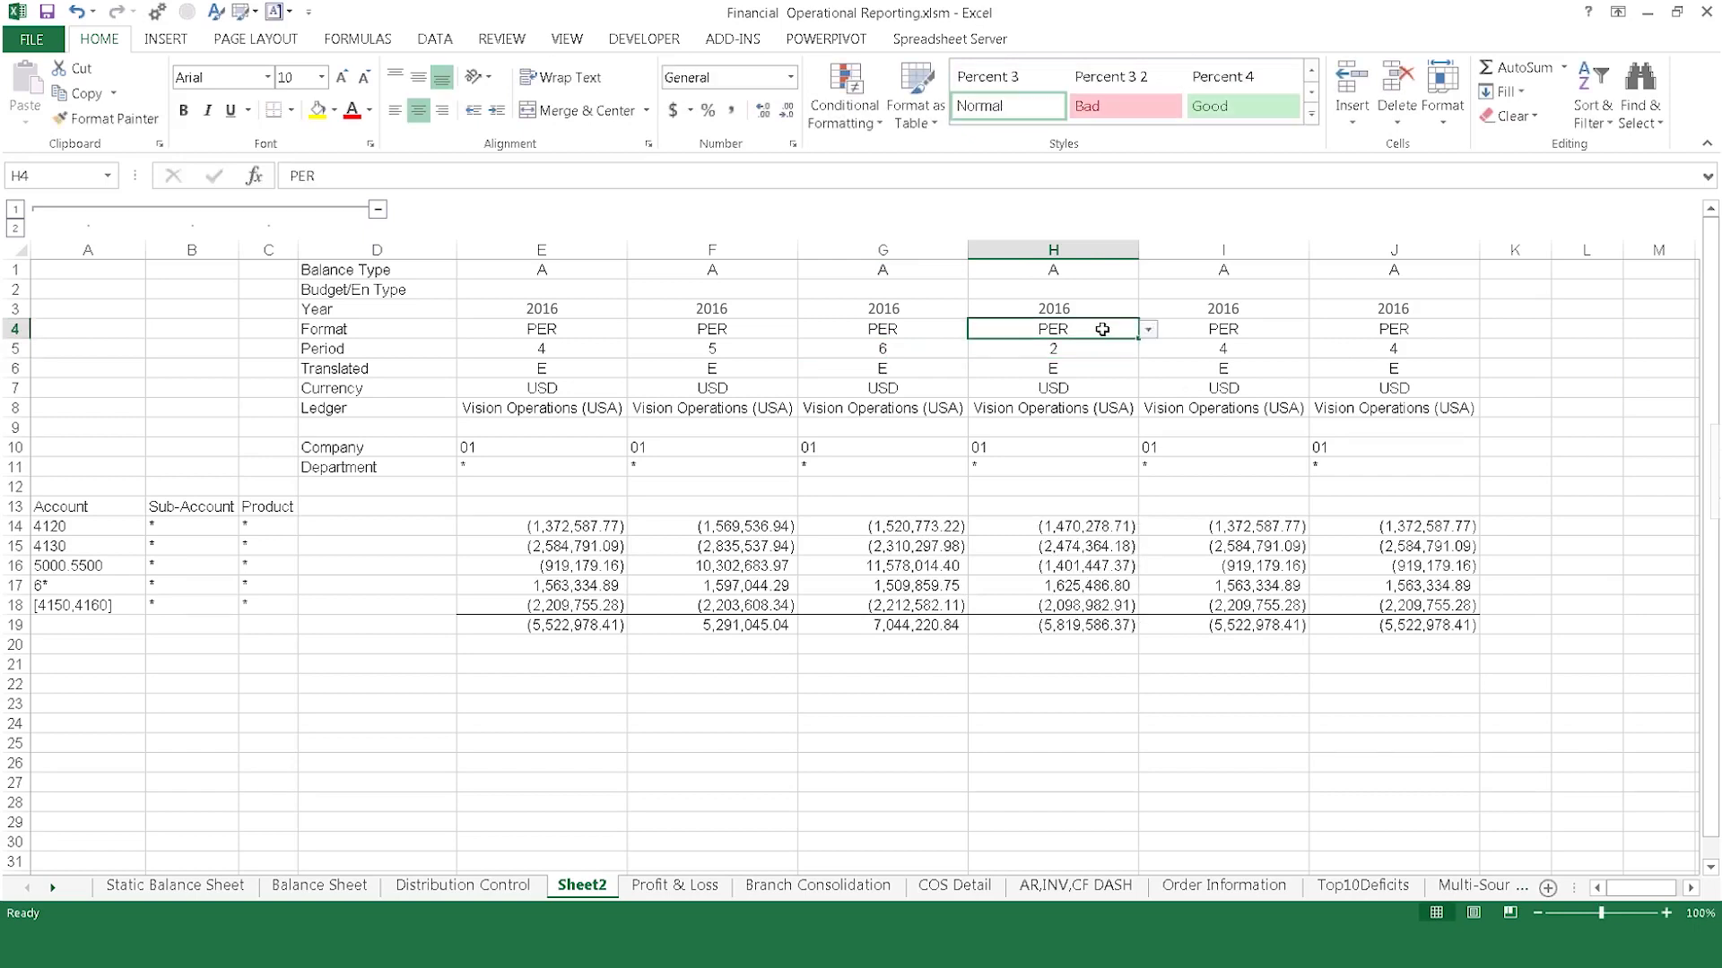
Make column H QTR and column I YTD with period 12
{"action": "left_click", "coordinate": [1149, 332]}
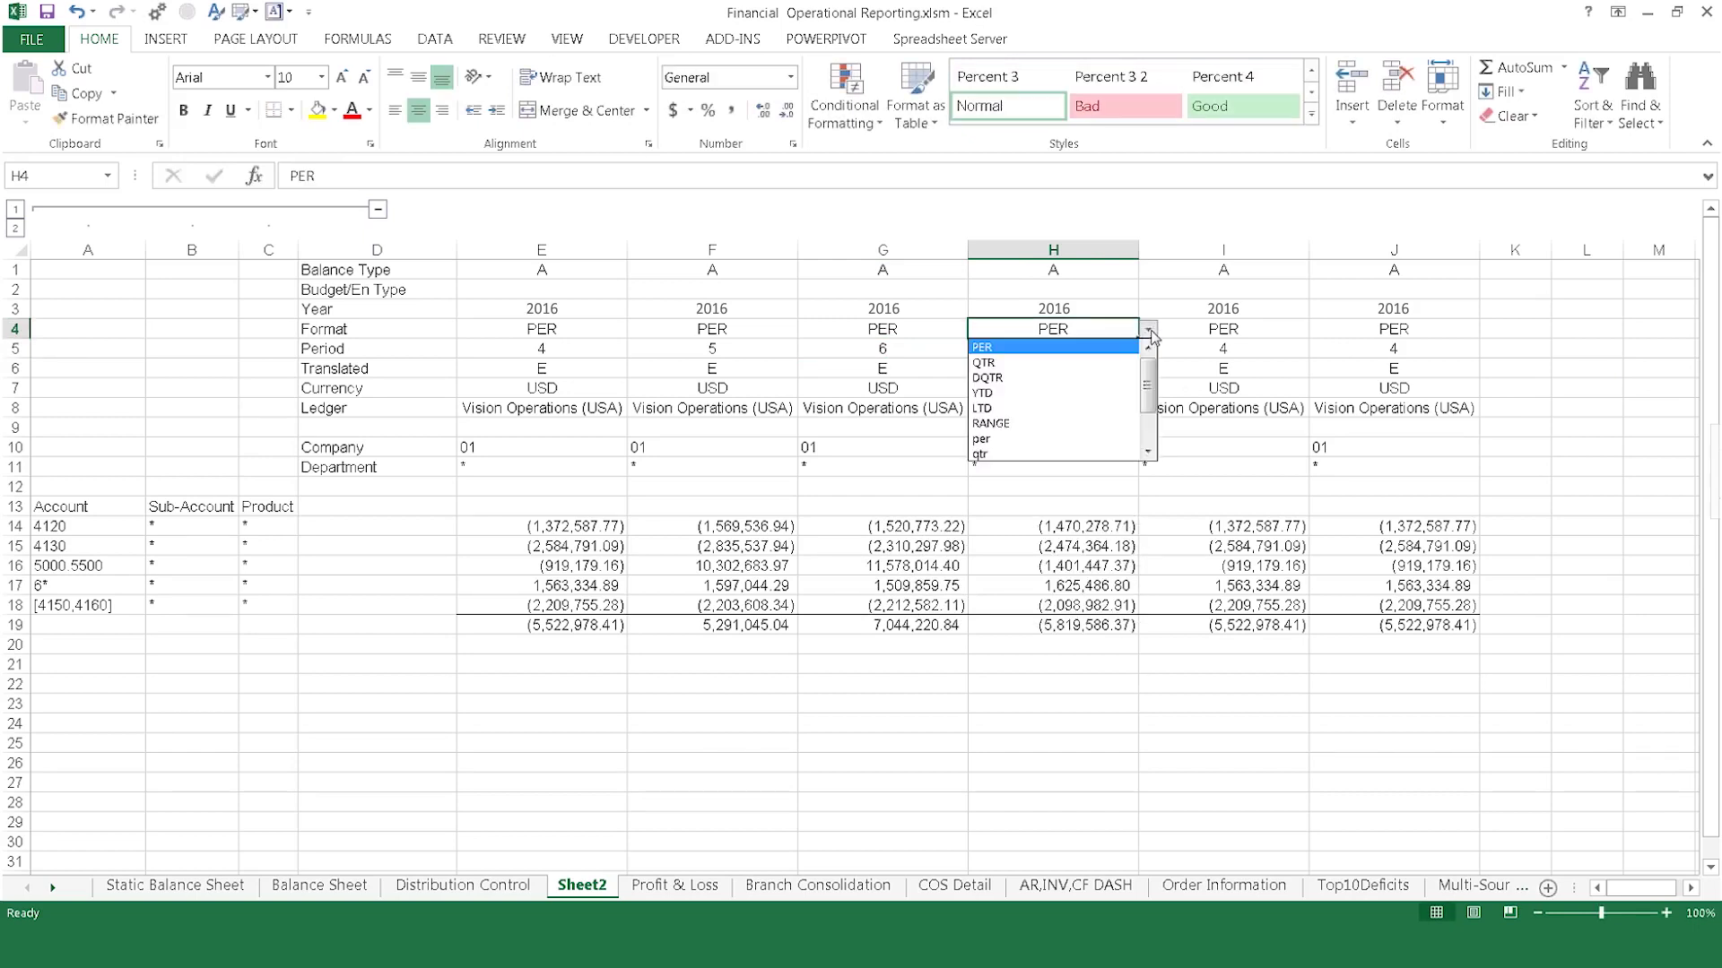
{"action": "left_click", "coordinate": [1133, 364]}
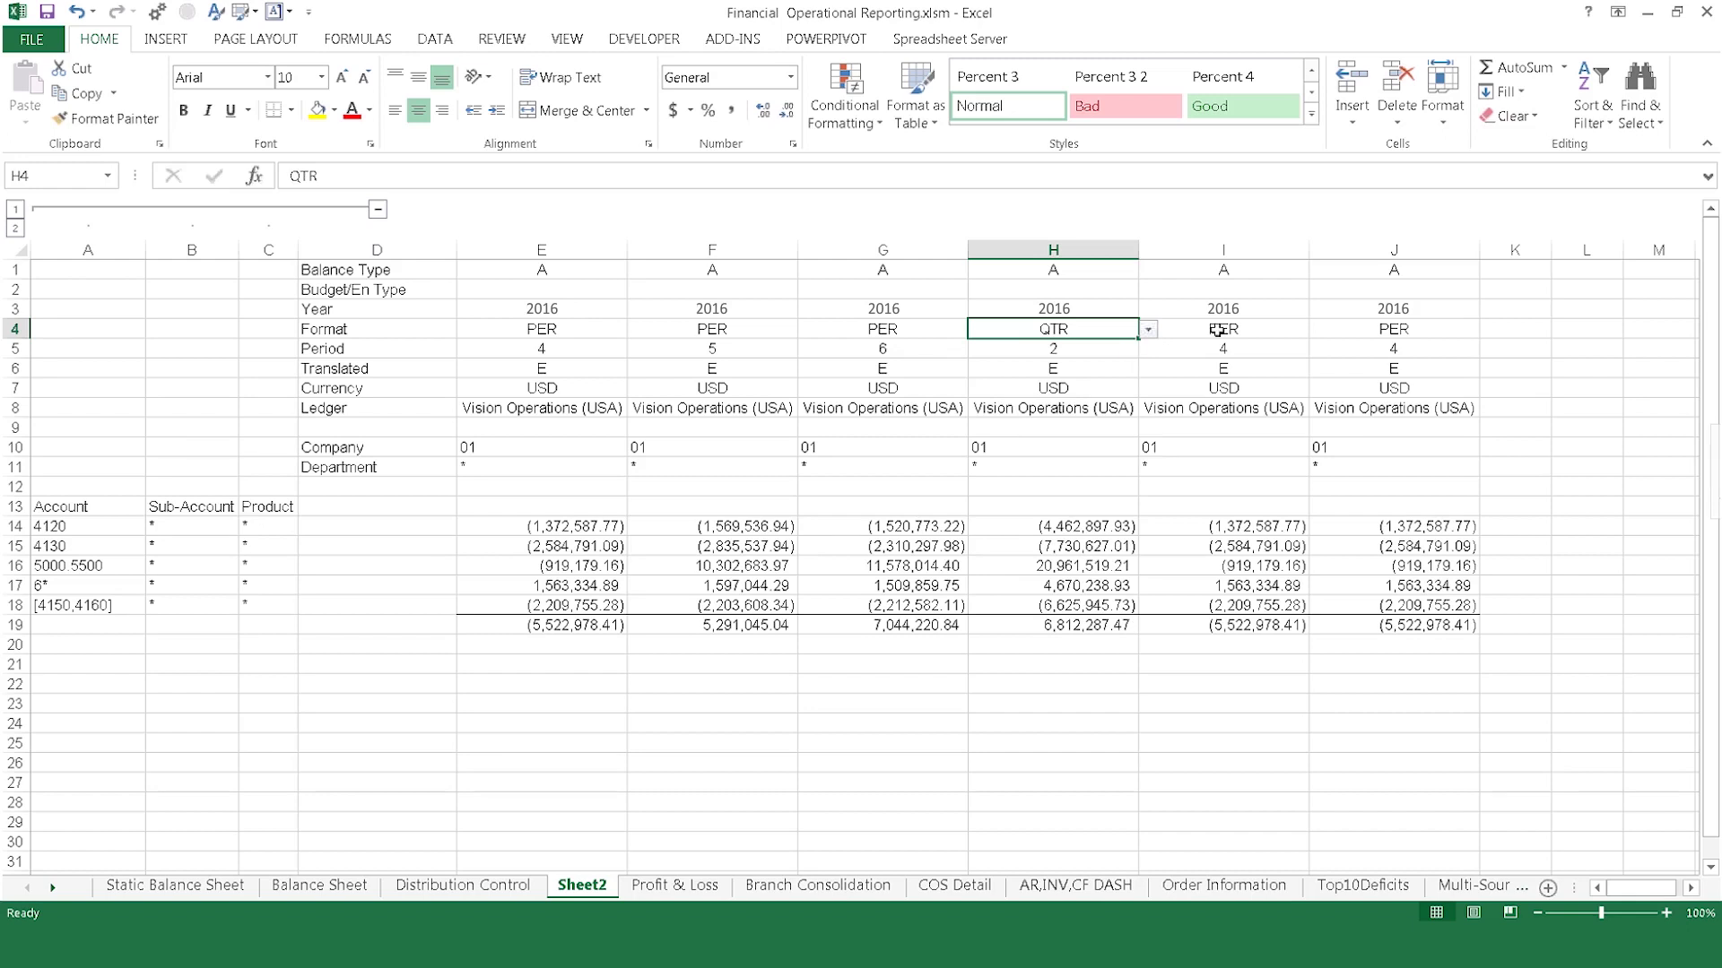
{"action": "left_click", "coordinate": [1256, 331]}
{"action": "left_click", "coordinate": [1321, 335]}
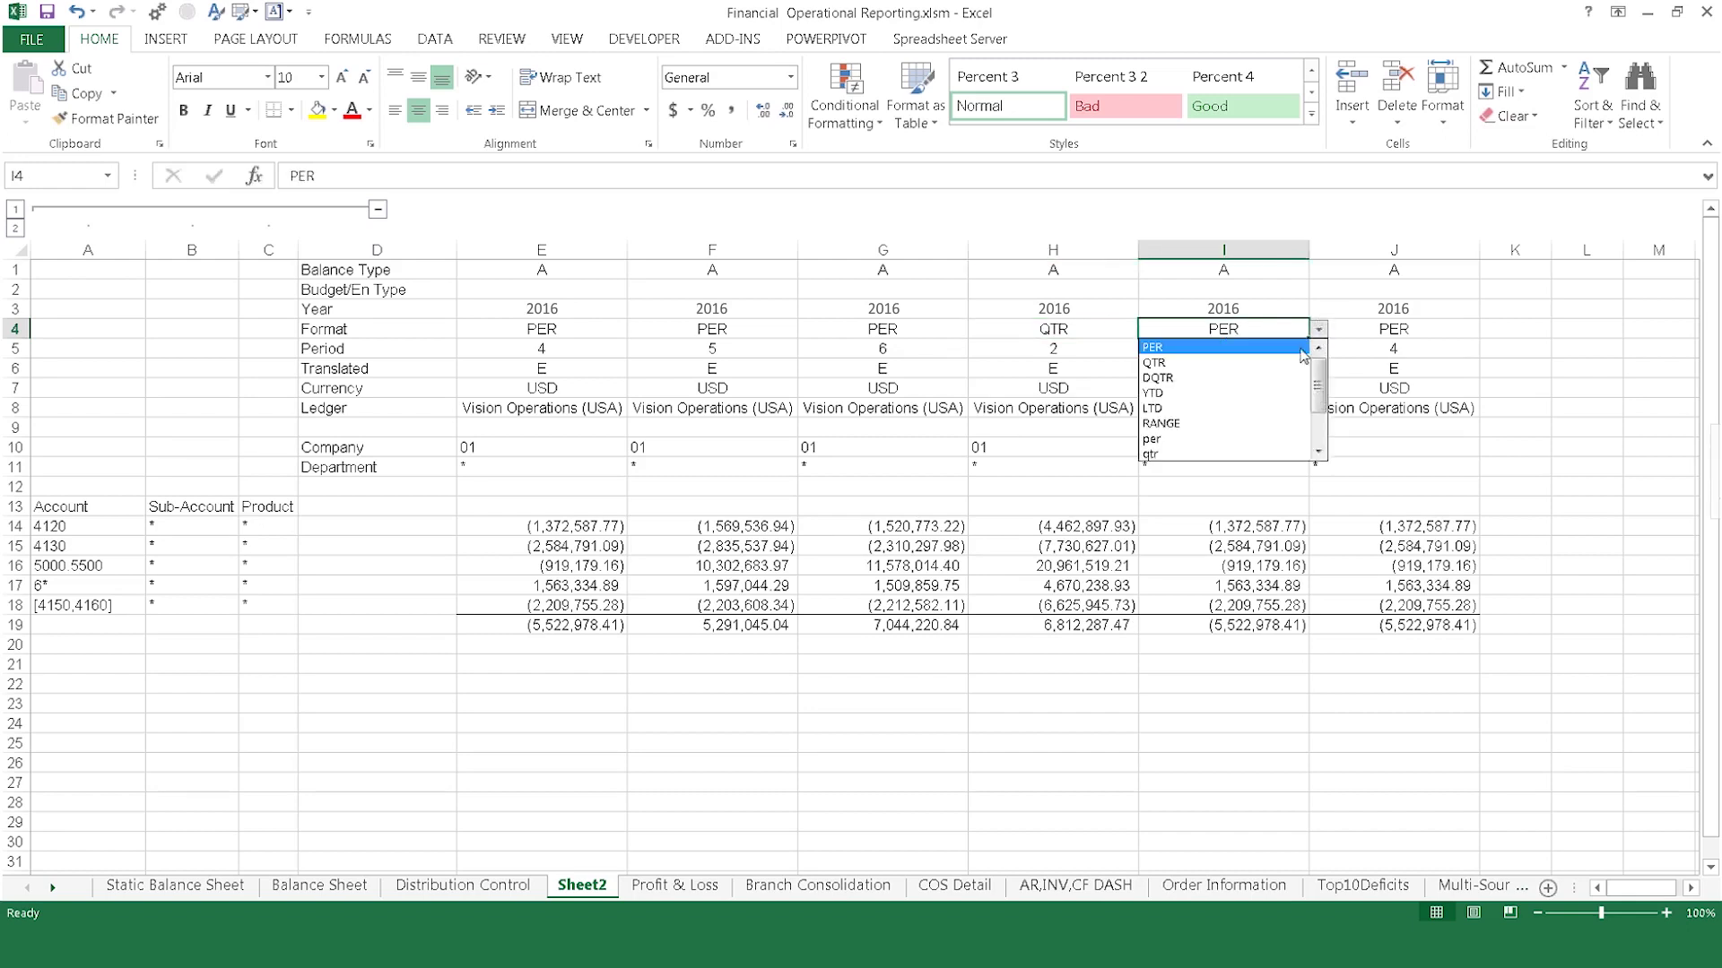
{"action": "left_click", "coordinate": [1299, 393]}
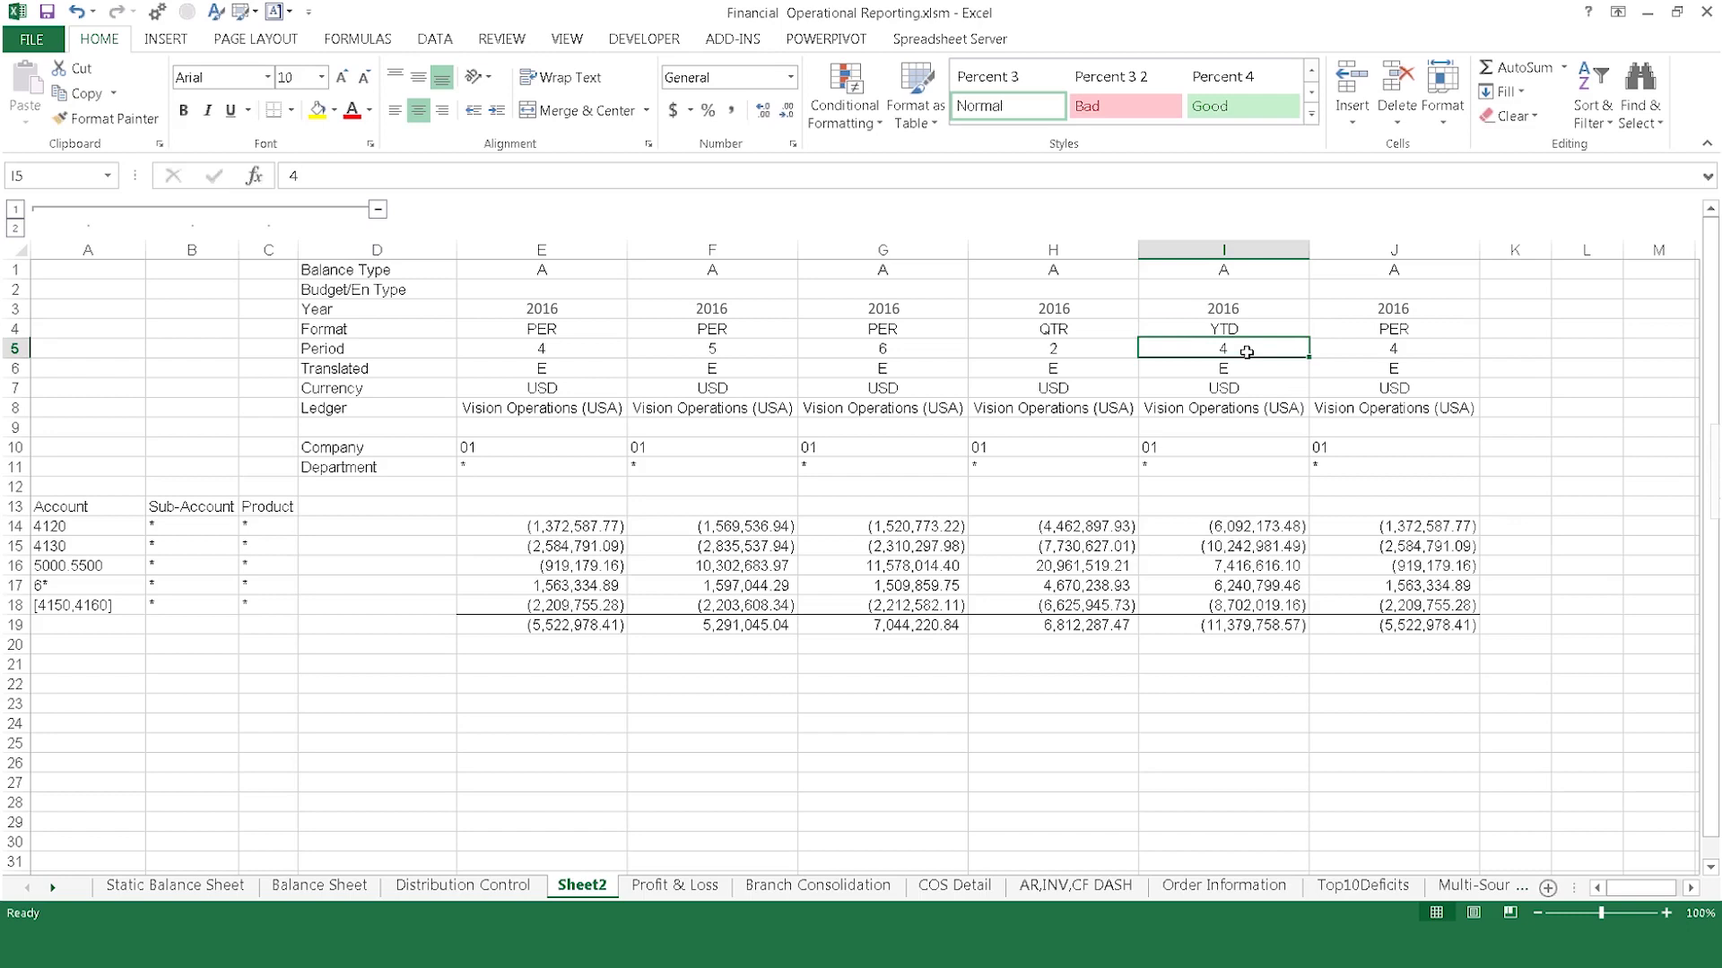
{"action": "type", "text": "12"}
{"action": "key", "text": "Return"}
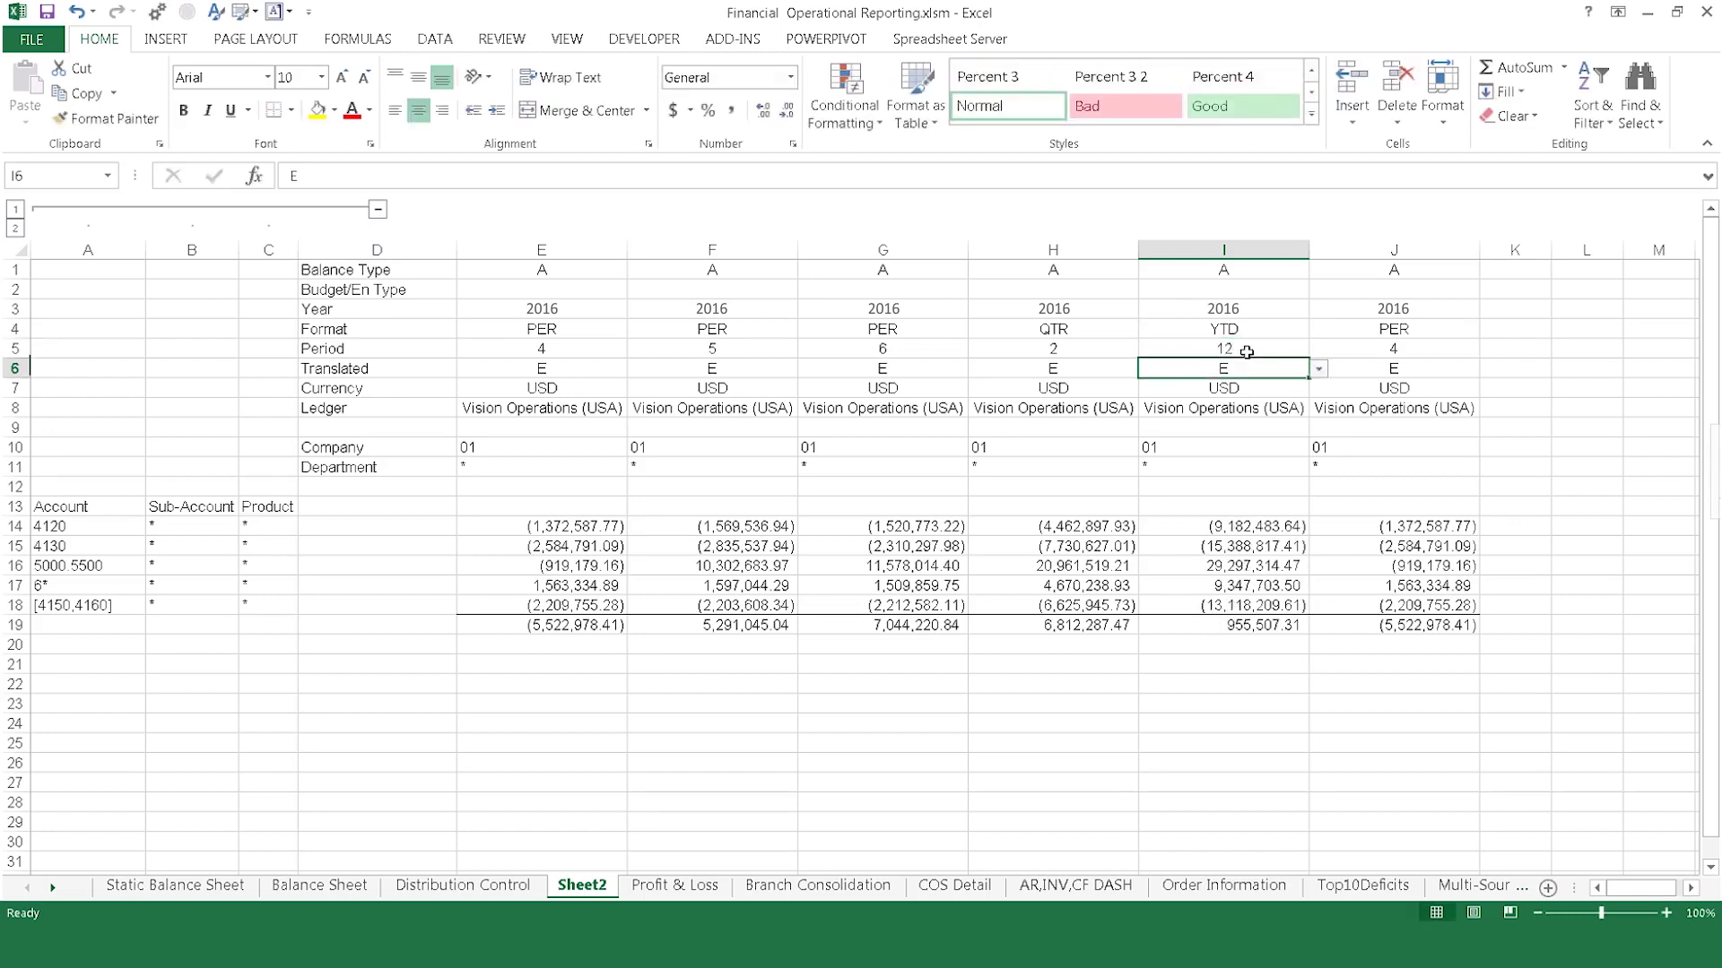
Delete the contents of the duplicate period column J
{"action": "left_click", "coordinate": [1440, 250]}
{"action": "right_click", "coordinate": [1439, 251]}
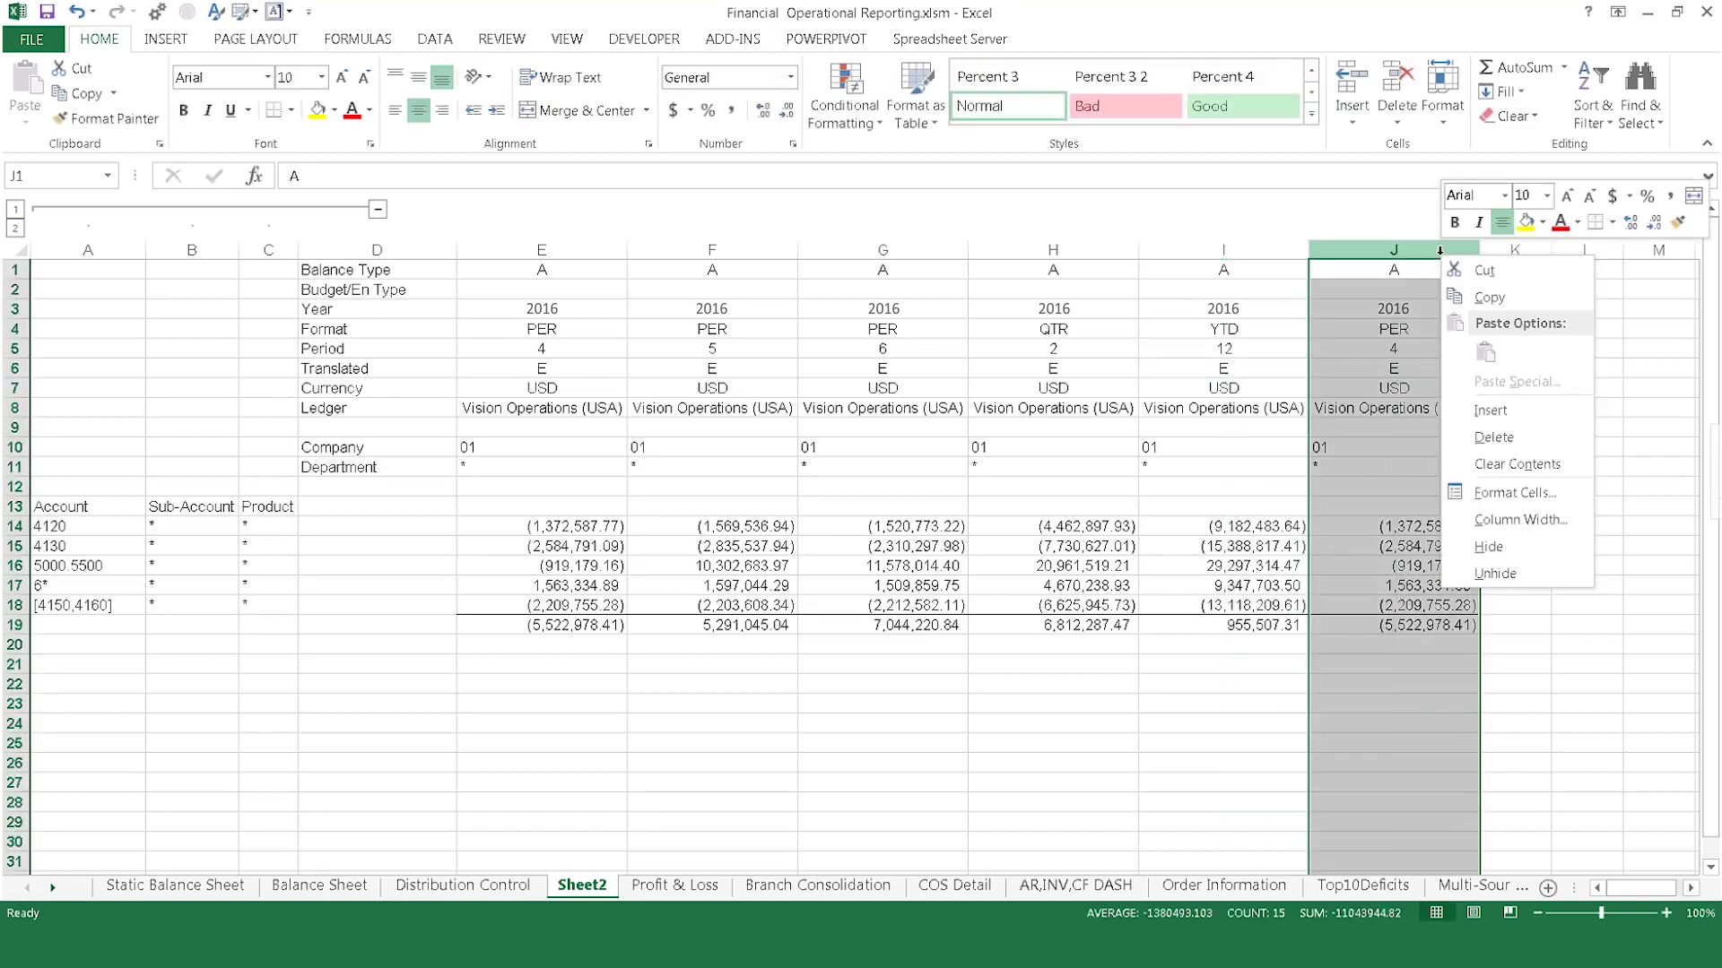
{"action": "left_click", "coordinate": [1493, 439]}
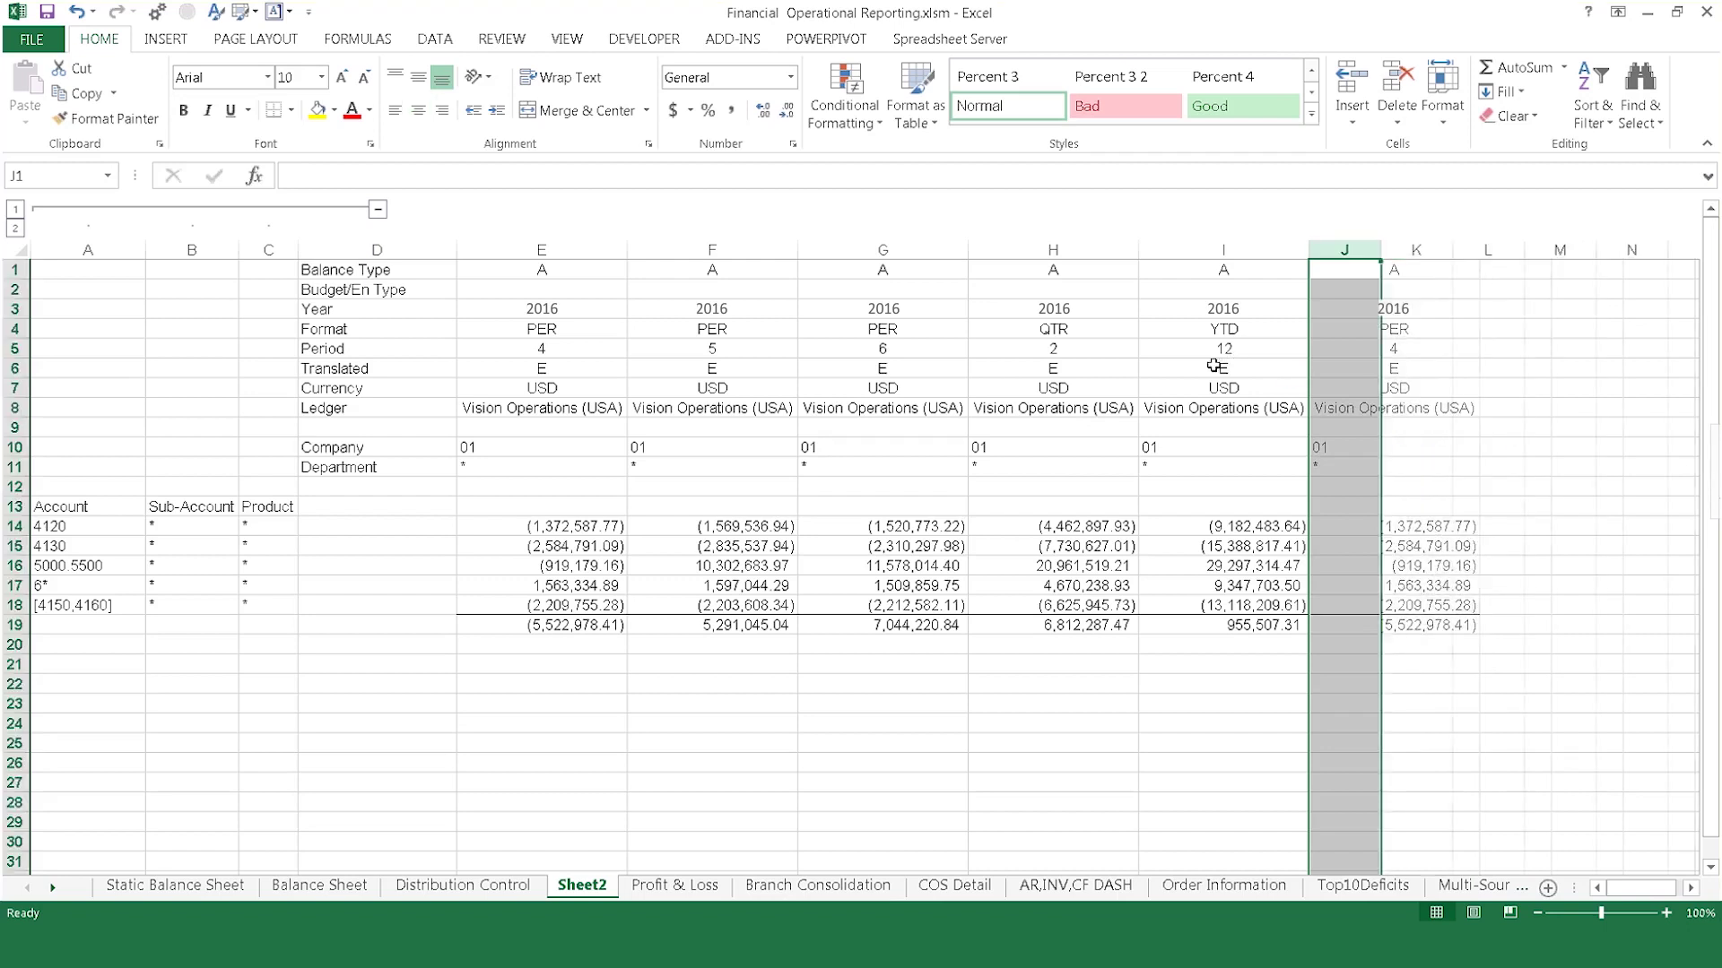
Insert a blank column H before the quarterly totals and select H14
{"action": "left_click", "coordinate": [1010, 251]}
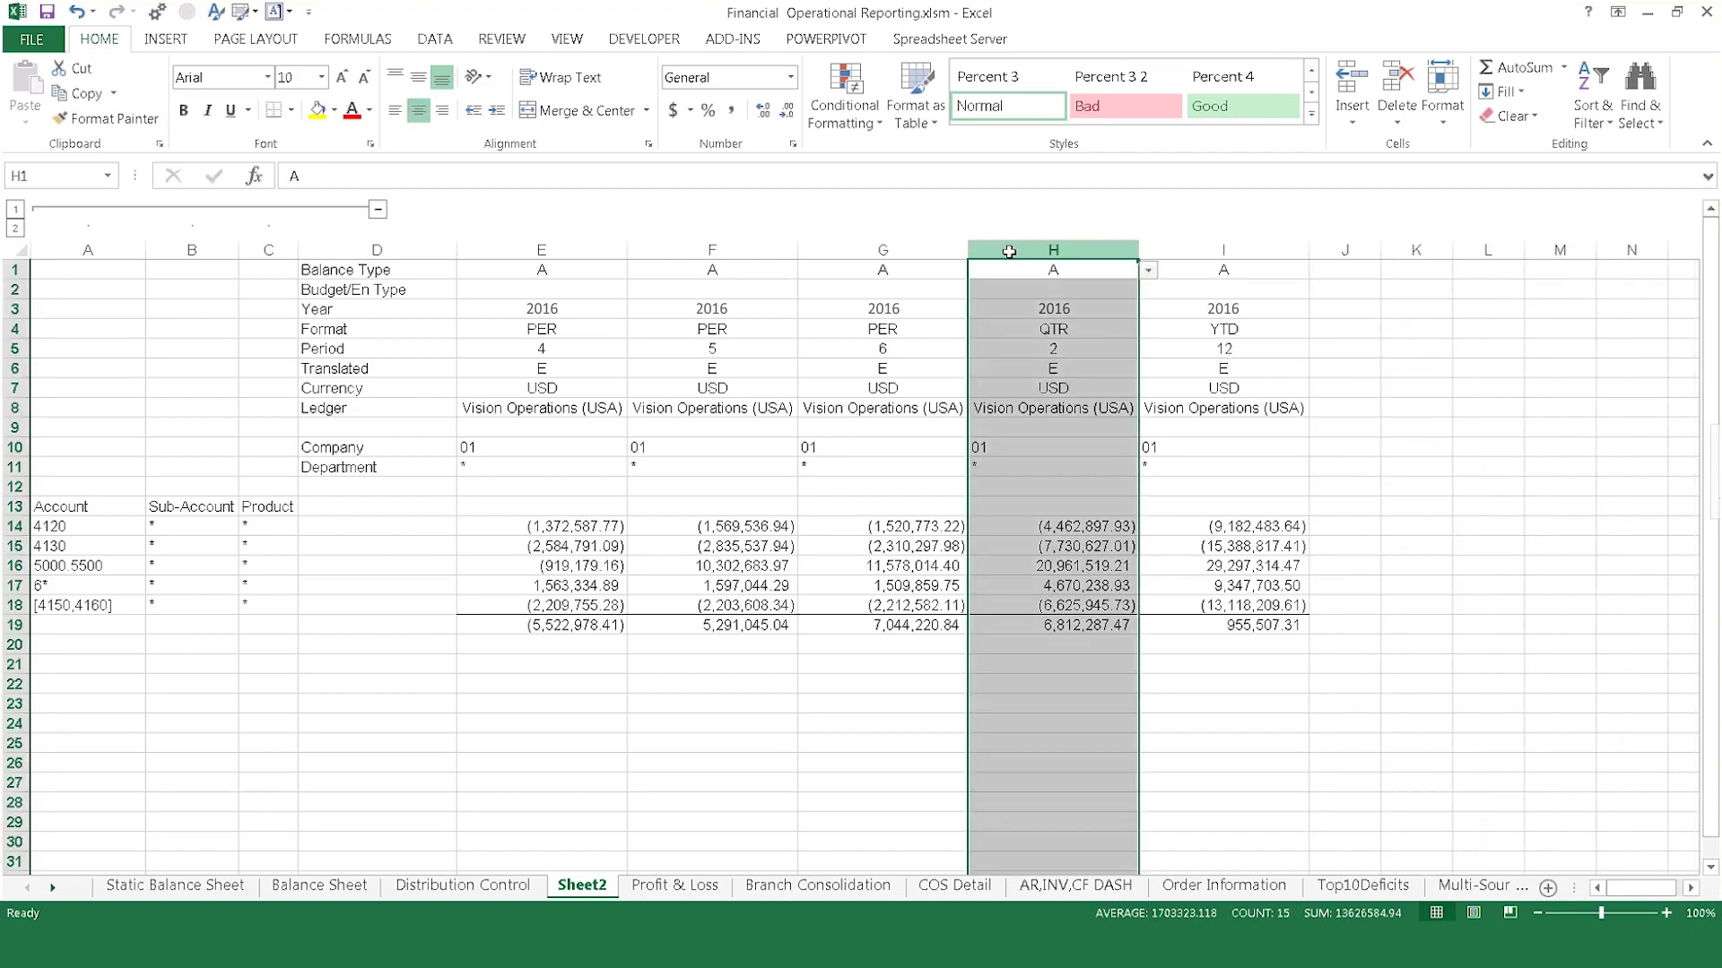
{"action": "right_click", "coordinate": [1008, 250]}
{"action": "left_click", "coordinate": [1082, 399]}
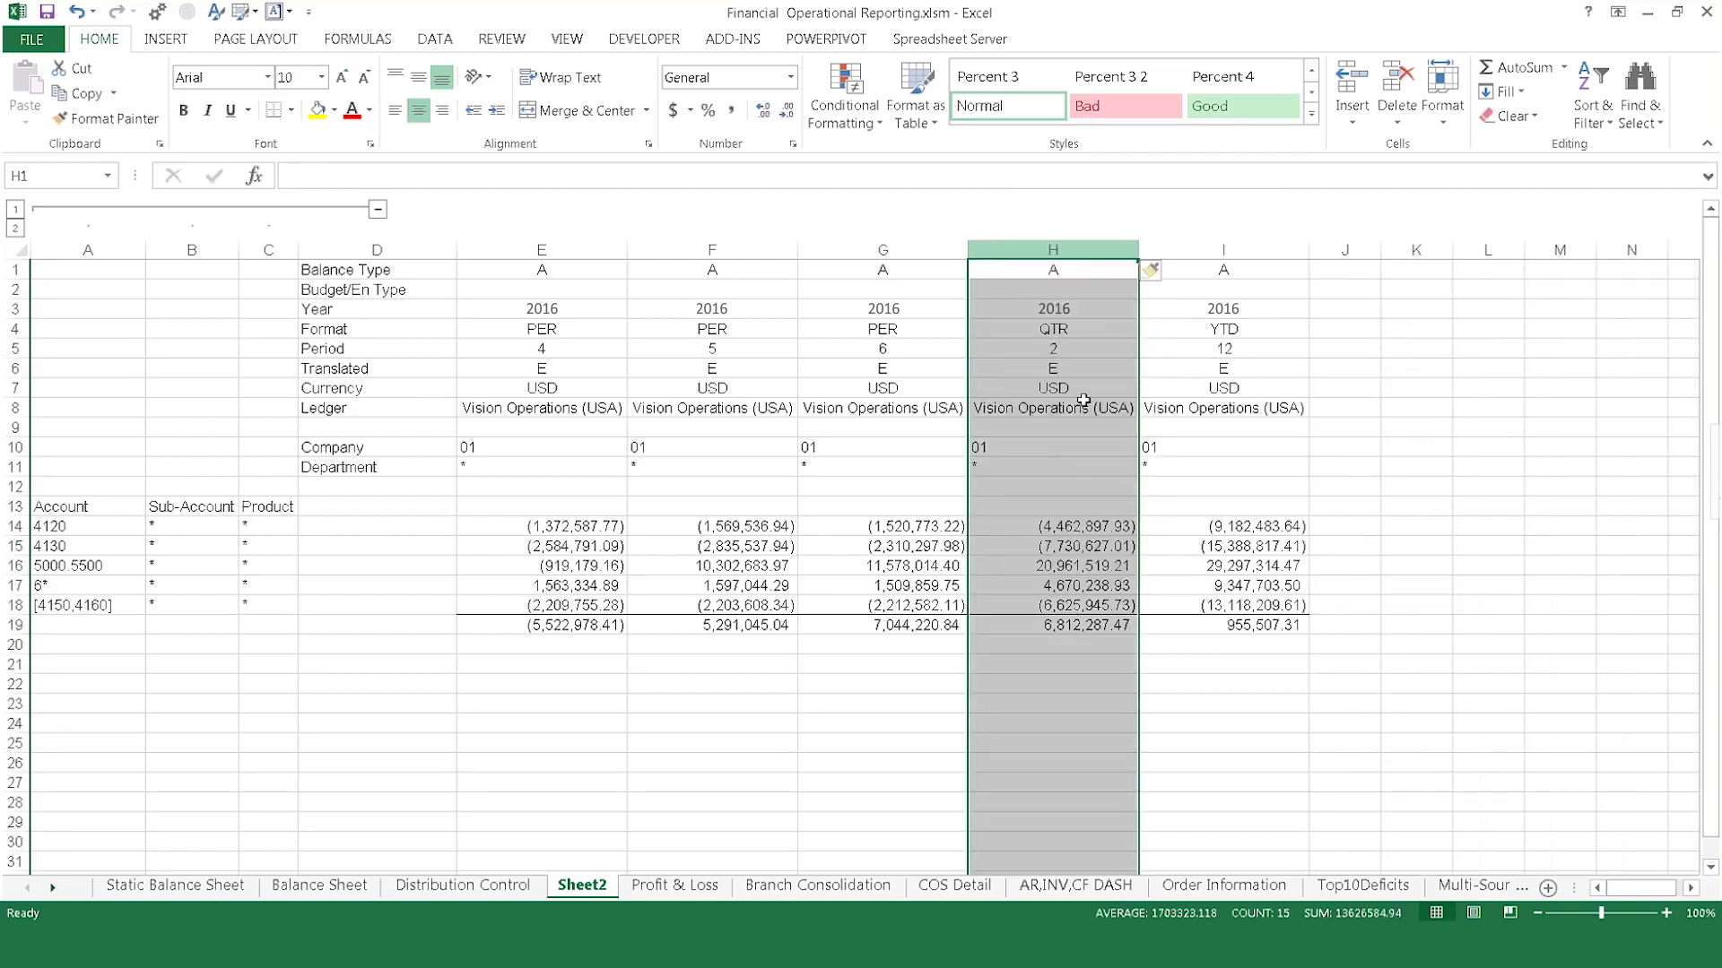
{"action": "left_click", "coordinate": [1035, 530]}
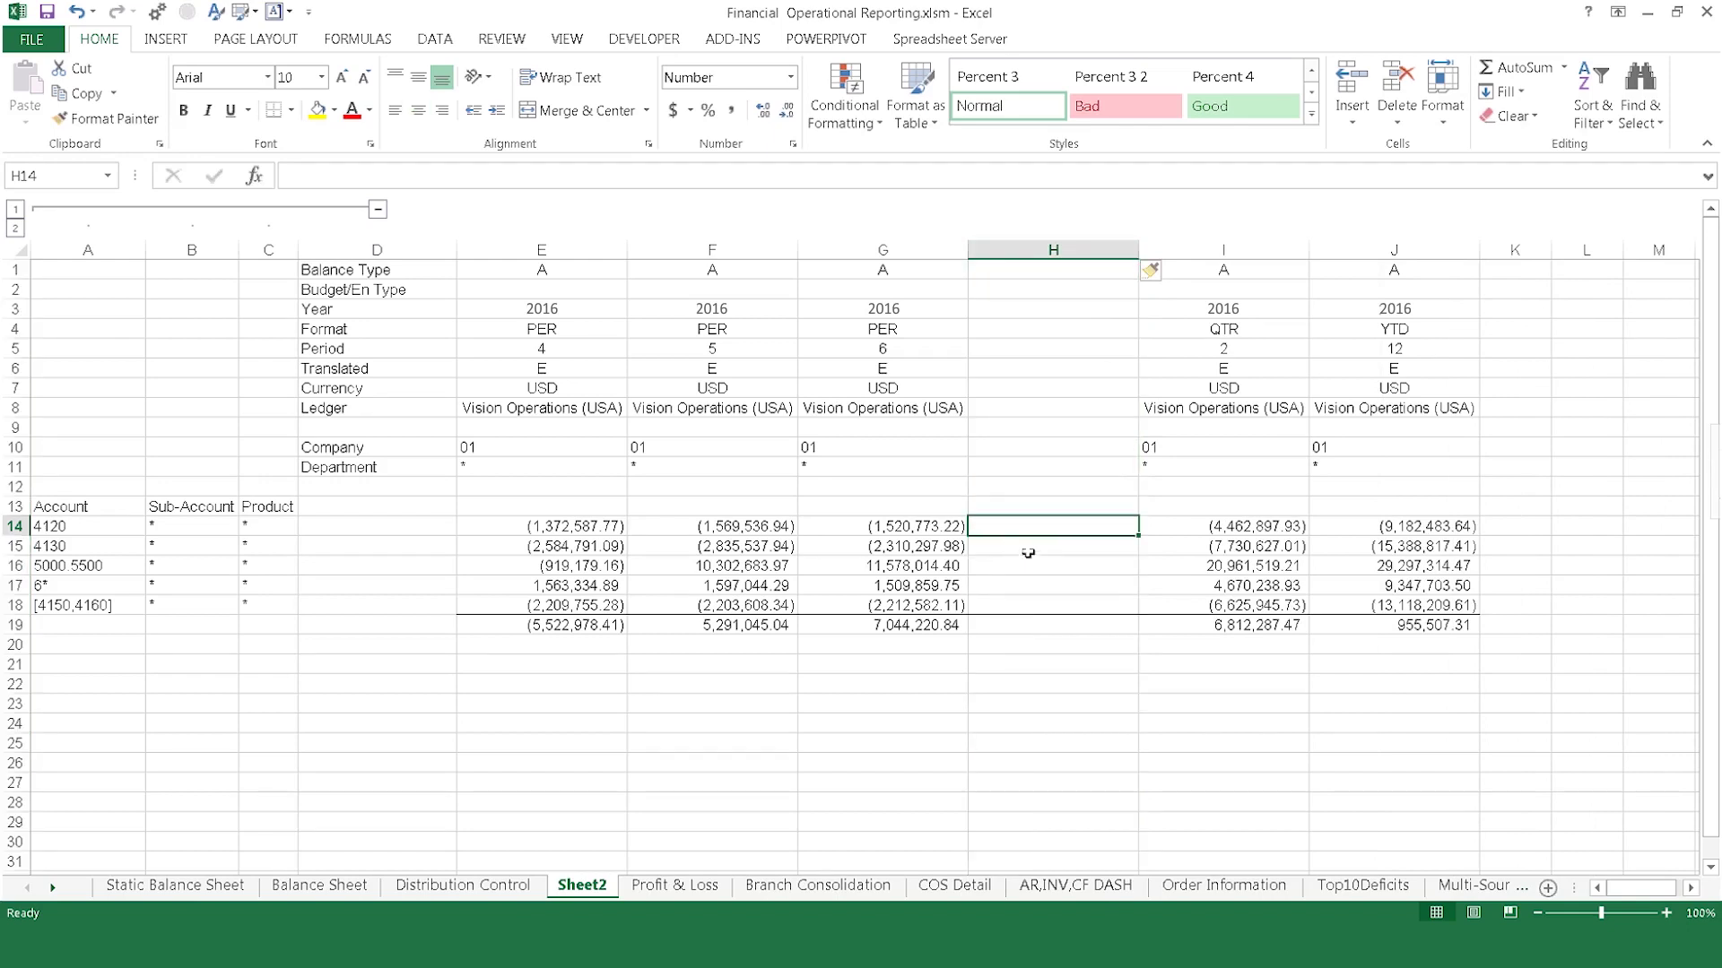
{"action": "type", "text": "="}
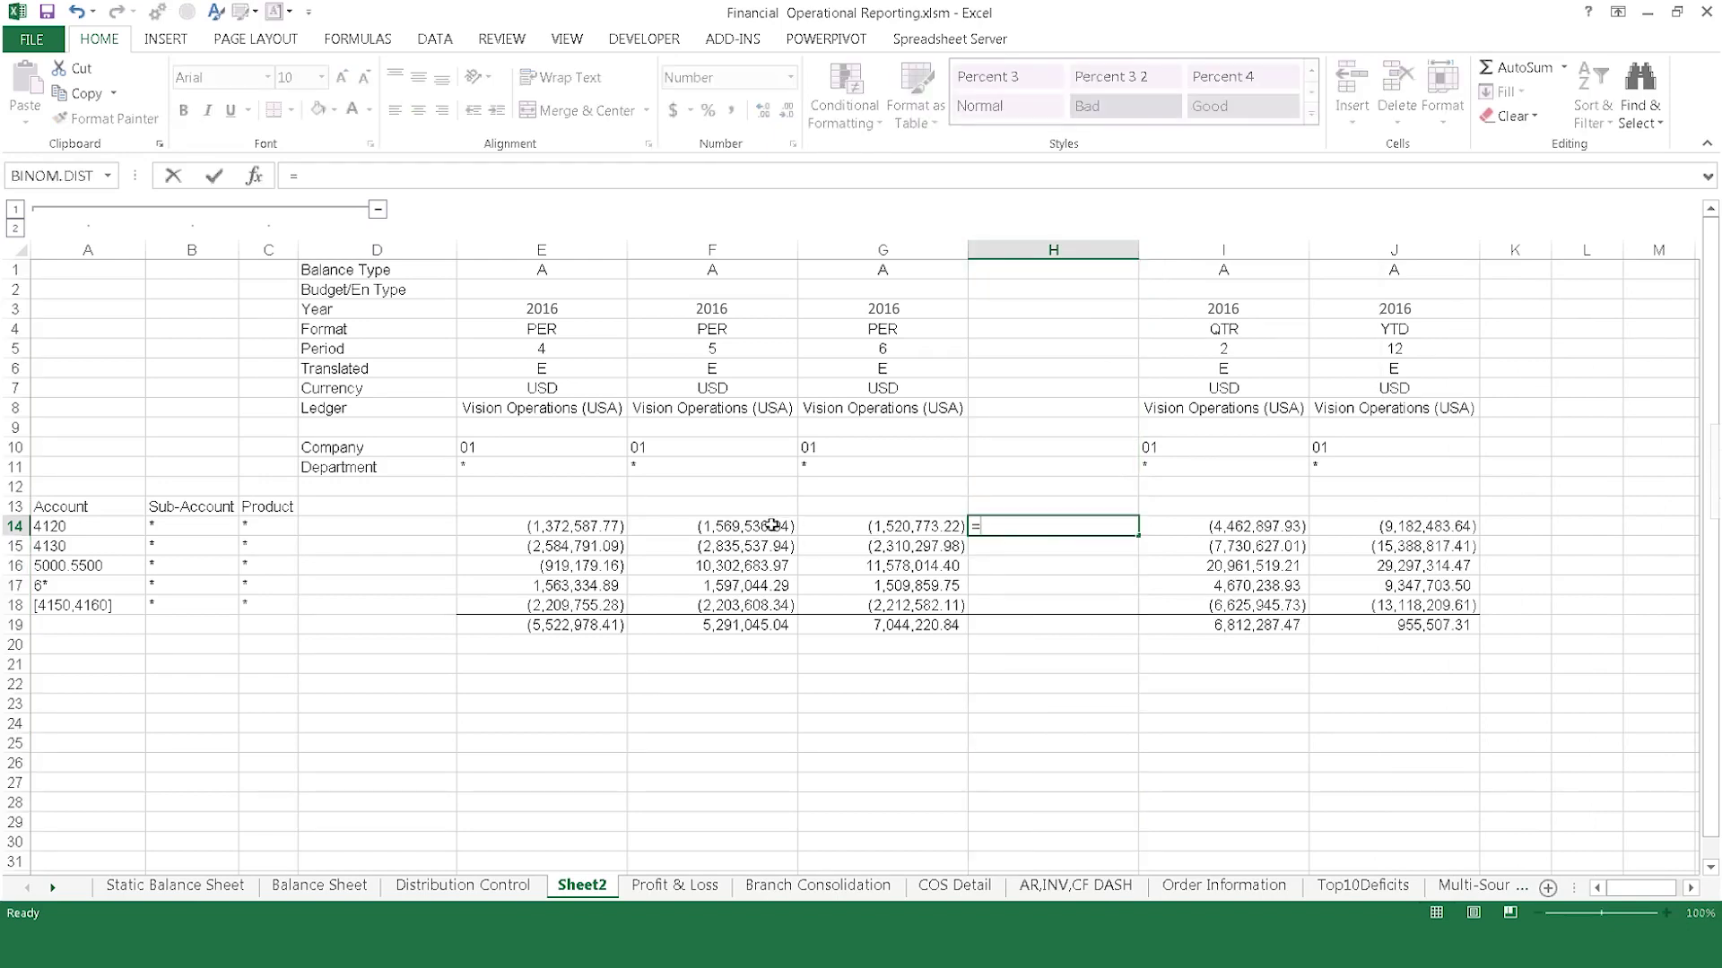
Enter the difference formula =F14-G14 in cell H14
{"action": "left_click", "coordinate": [773, 526]}
{"action": "type", "text": "-"}
{"action": "left_click", "coordinate": [864, 525]}
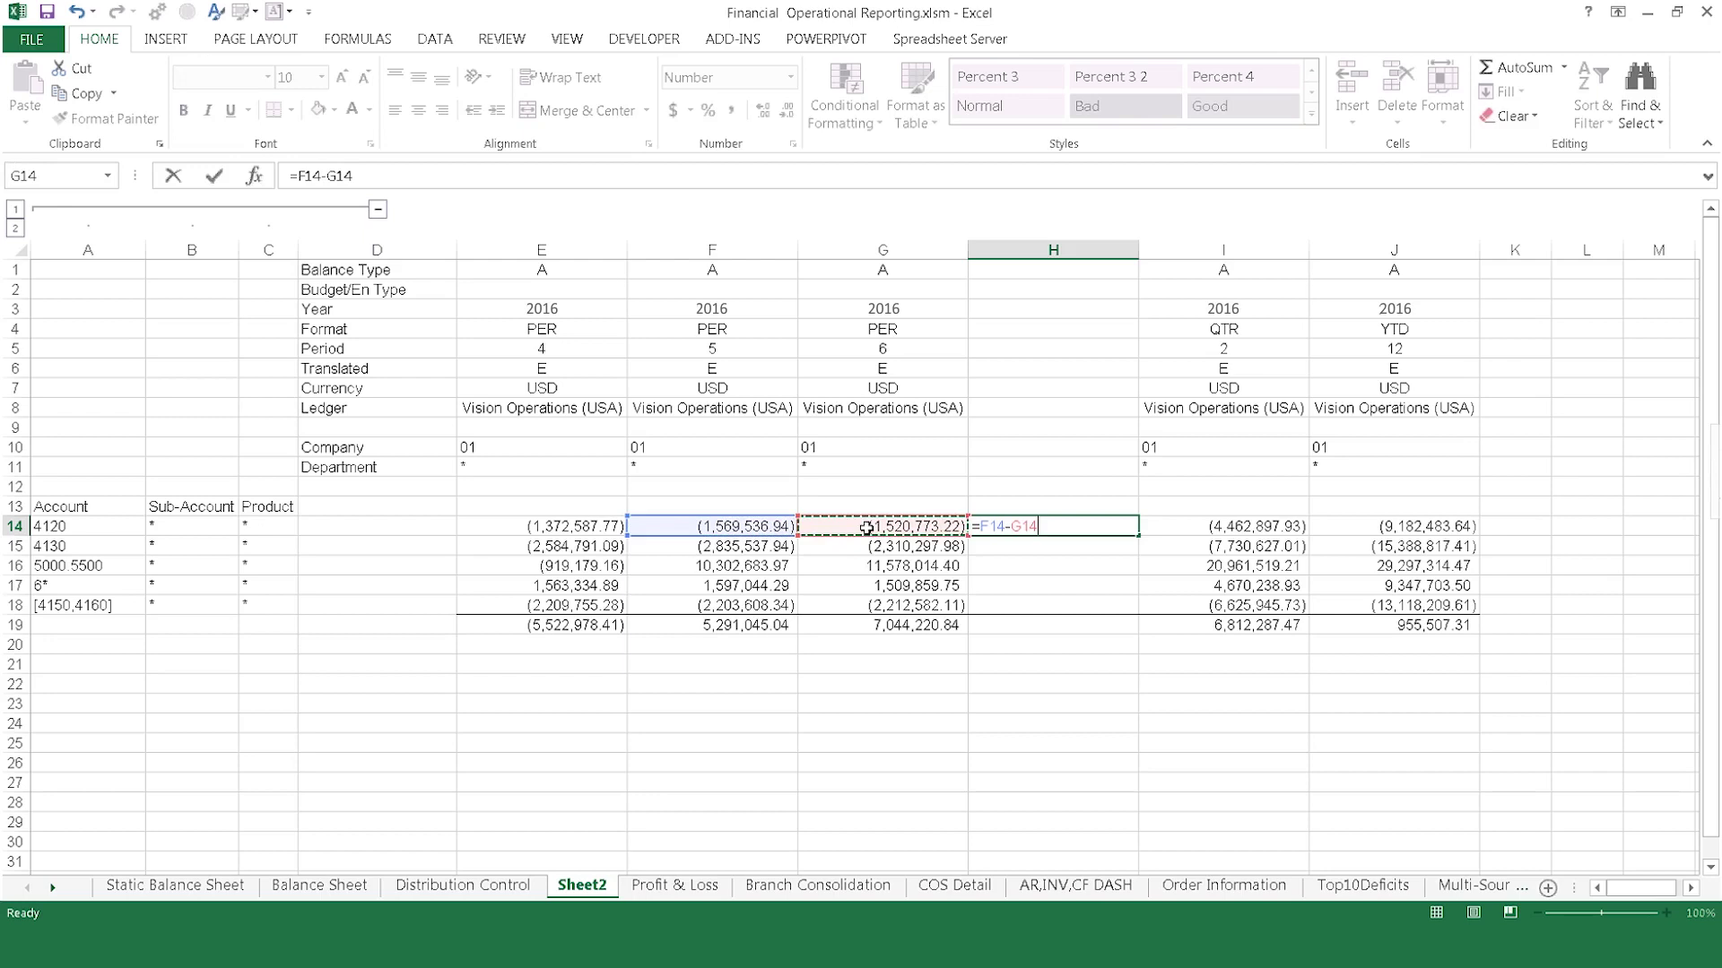
{"action": "key", "text": "Return"}
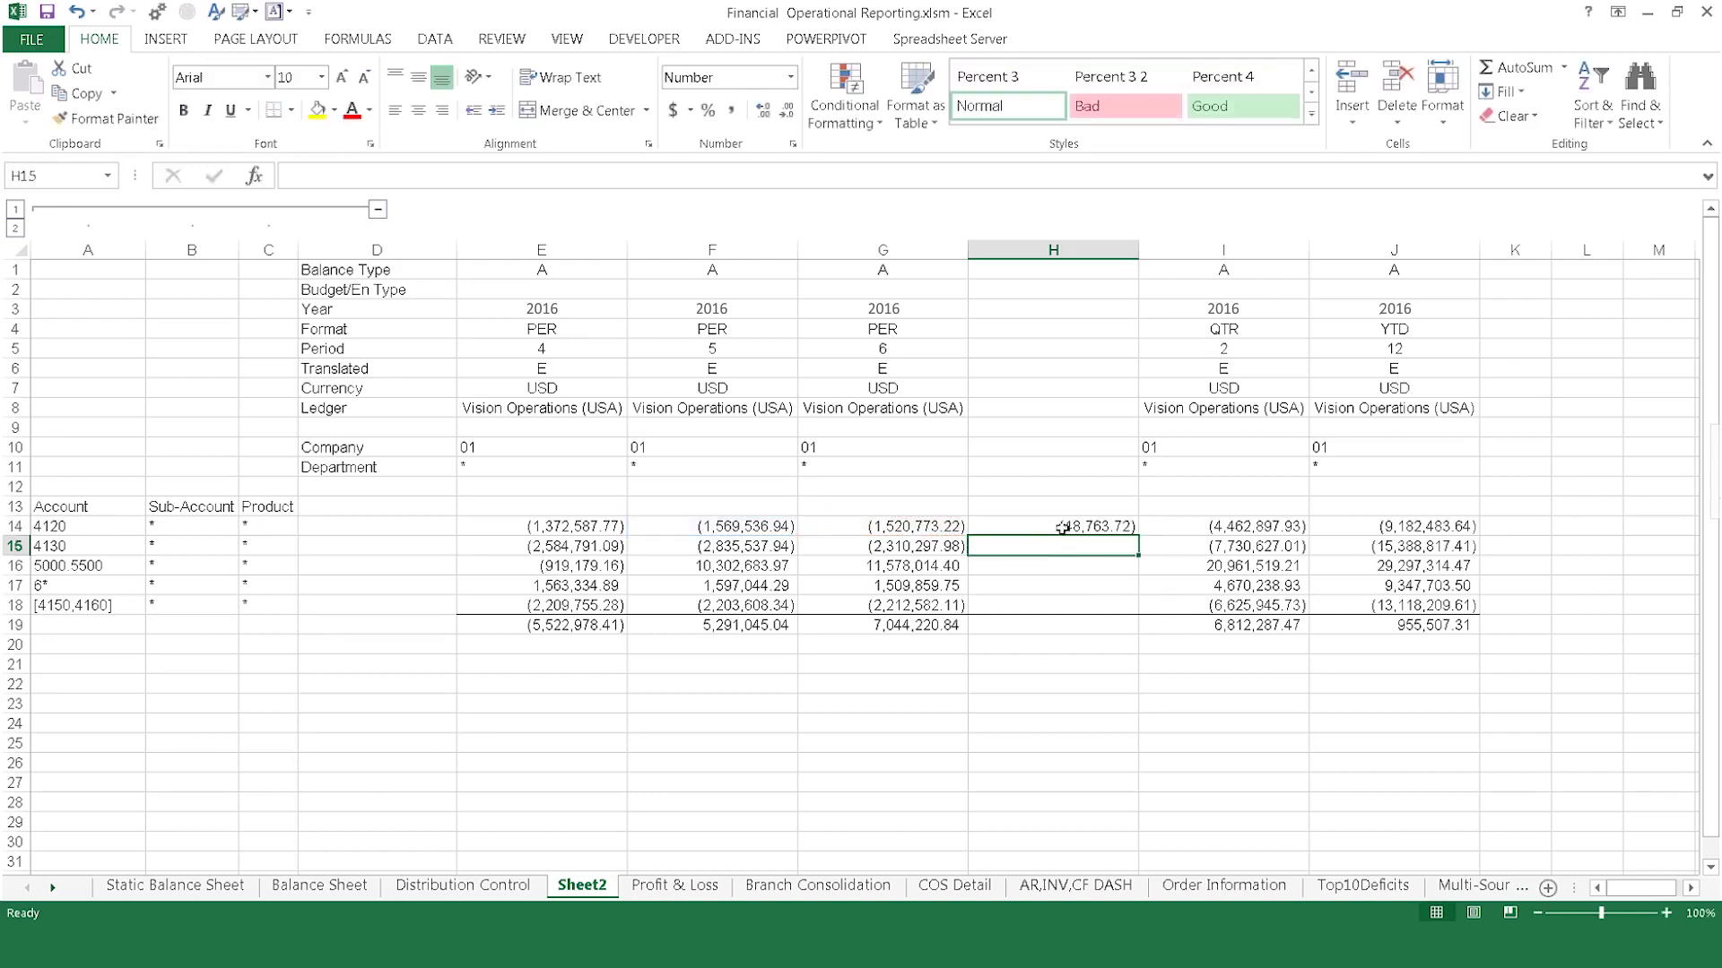
Copy the H14 difference formula down into H15:H19
{"action": "left_click", "coordinate": [1065, 526]}
{"action": "key", "text": "ctrl+c"}
{"action": "left_click_drag", "start_coordinate": [1065, 544], "coordinate": [1080, 620]}
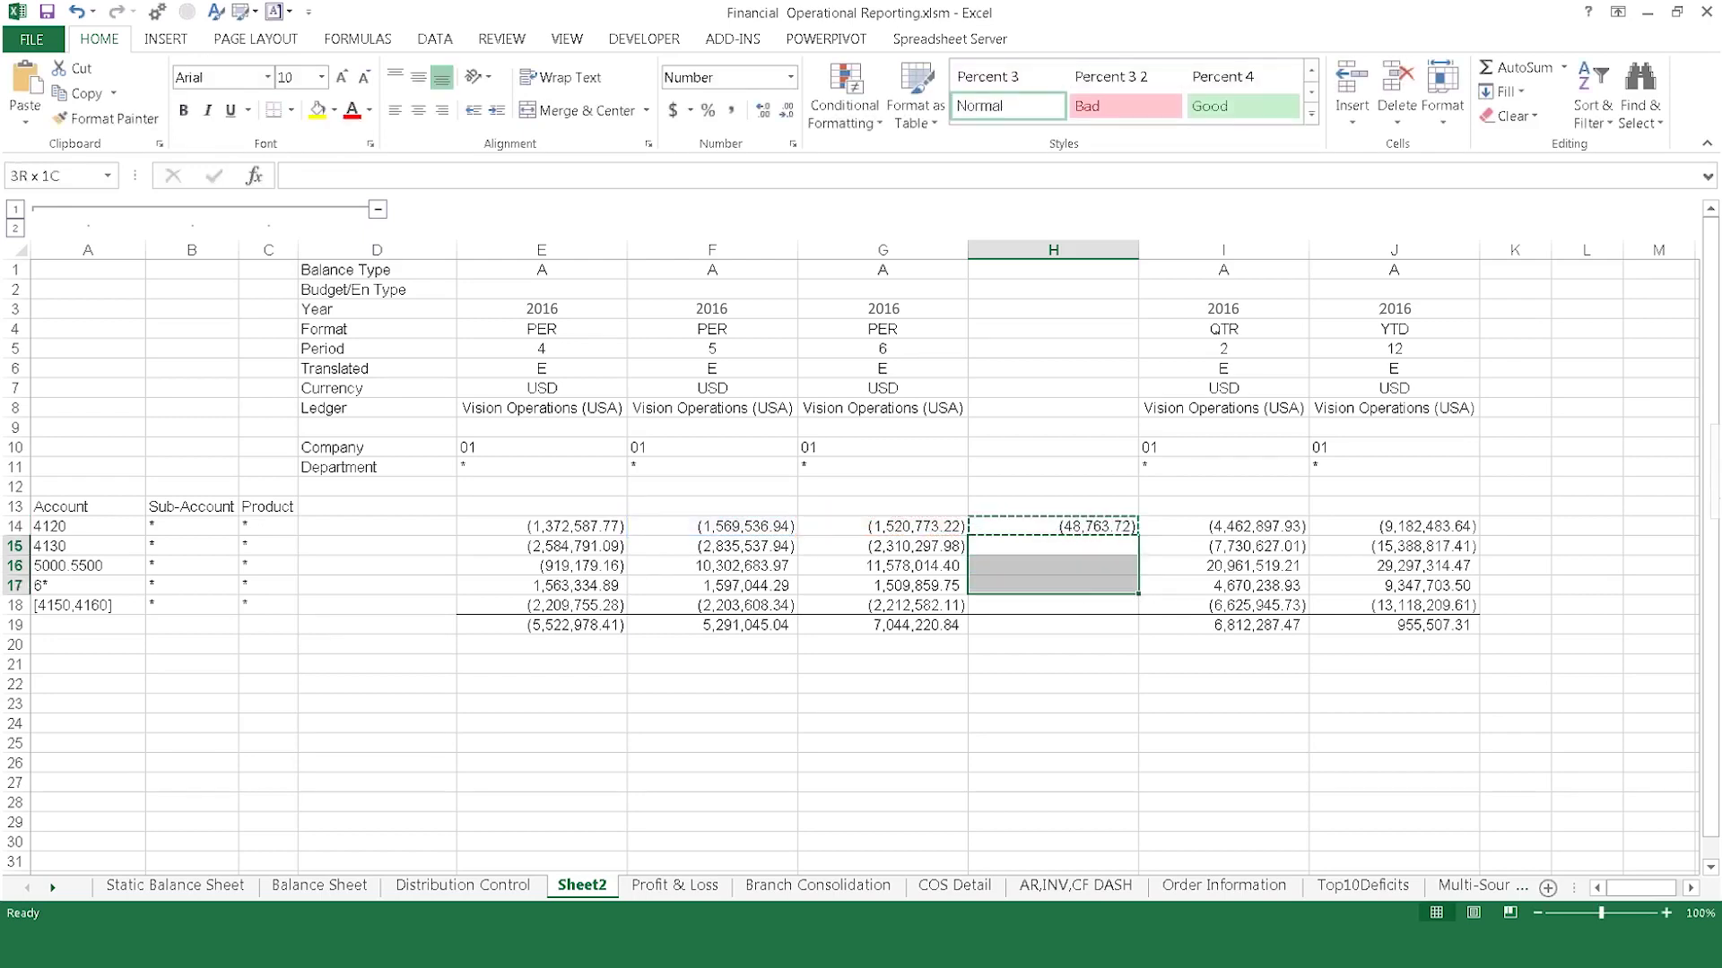
{"action": "key", "text": "ctrl+v"}
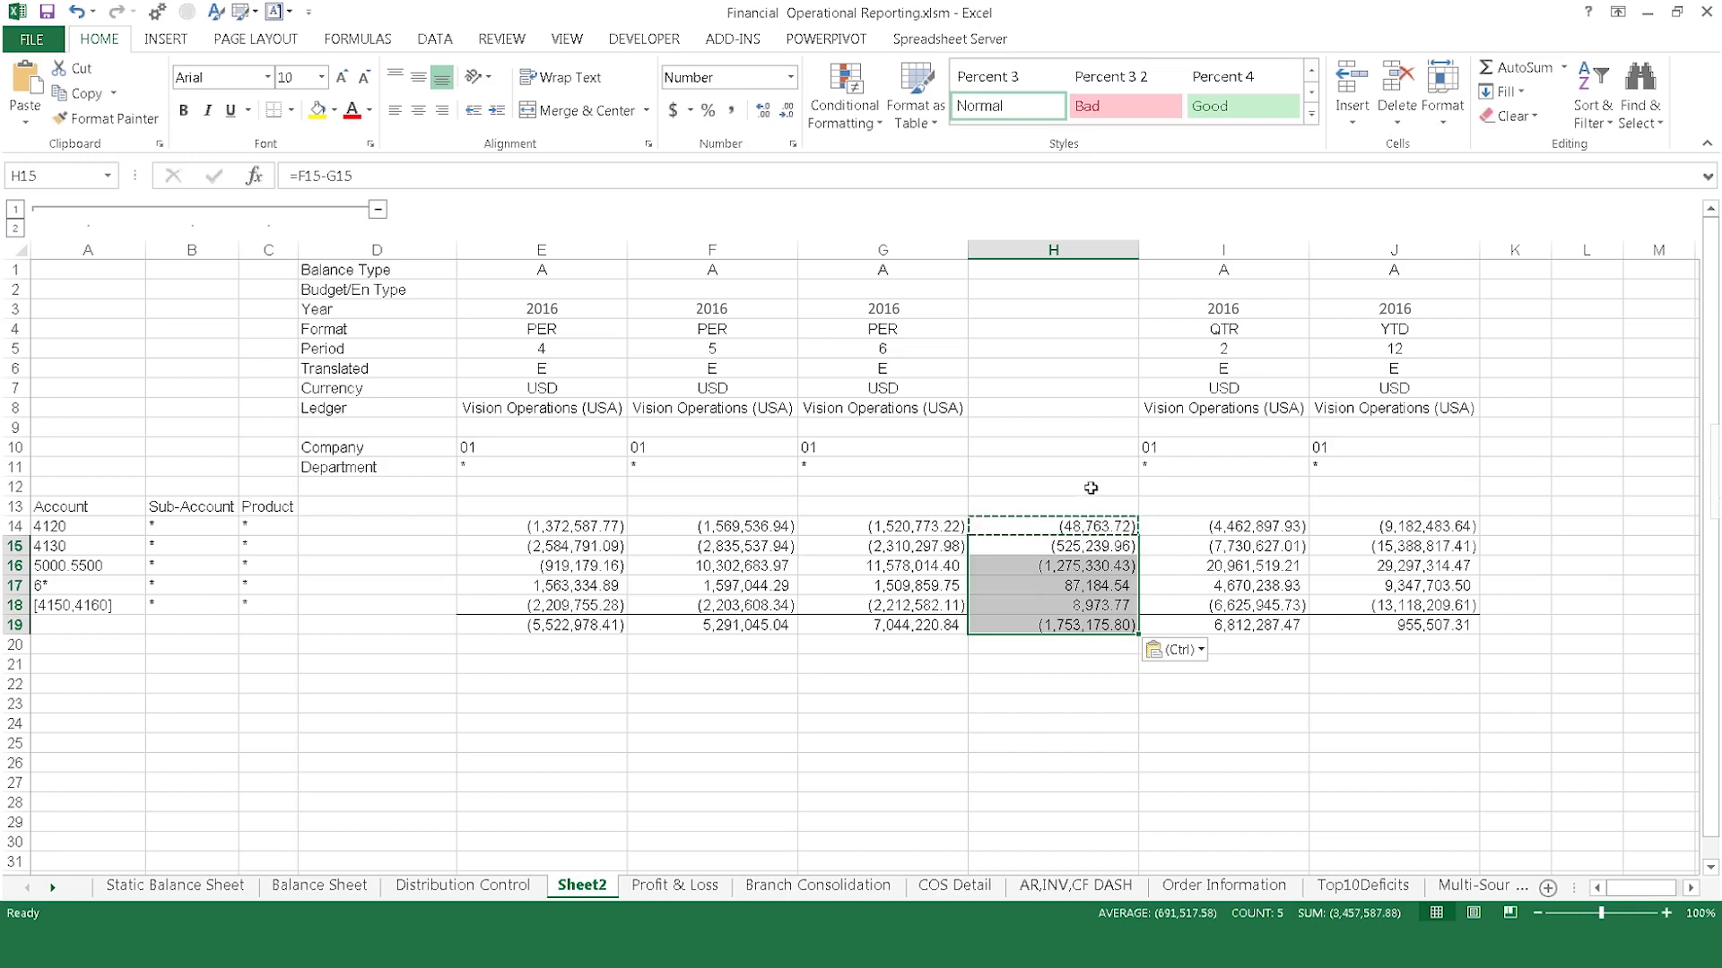
{"action": "left_click", "coordinate": [1091, 487]}
{"action": "type", "text": "Variance"}
Enter the headers Variance, QTD and YTD in H12:J12 and select them
{"action": "key", "text": "Tab"}
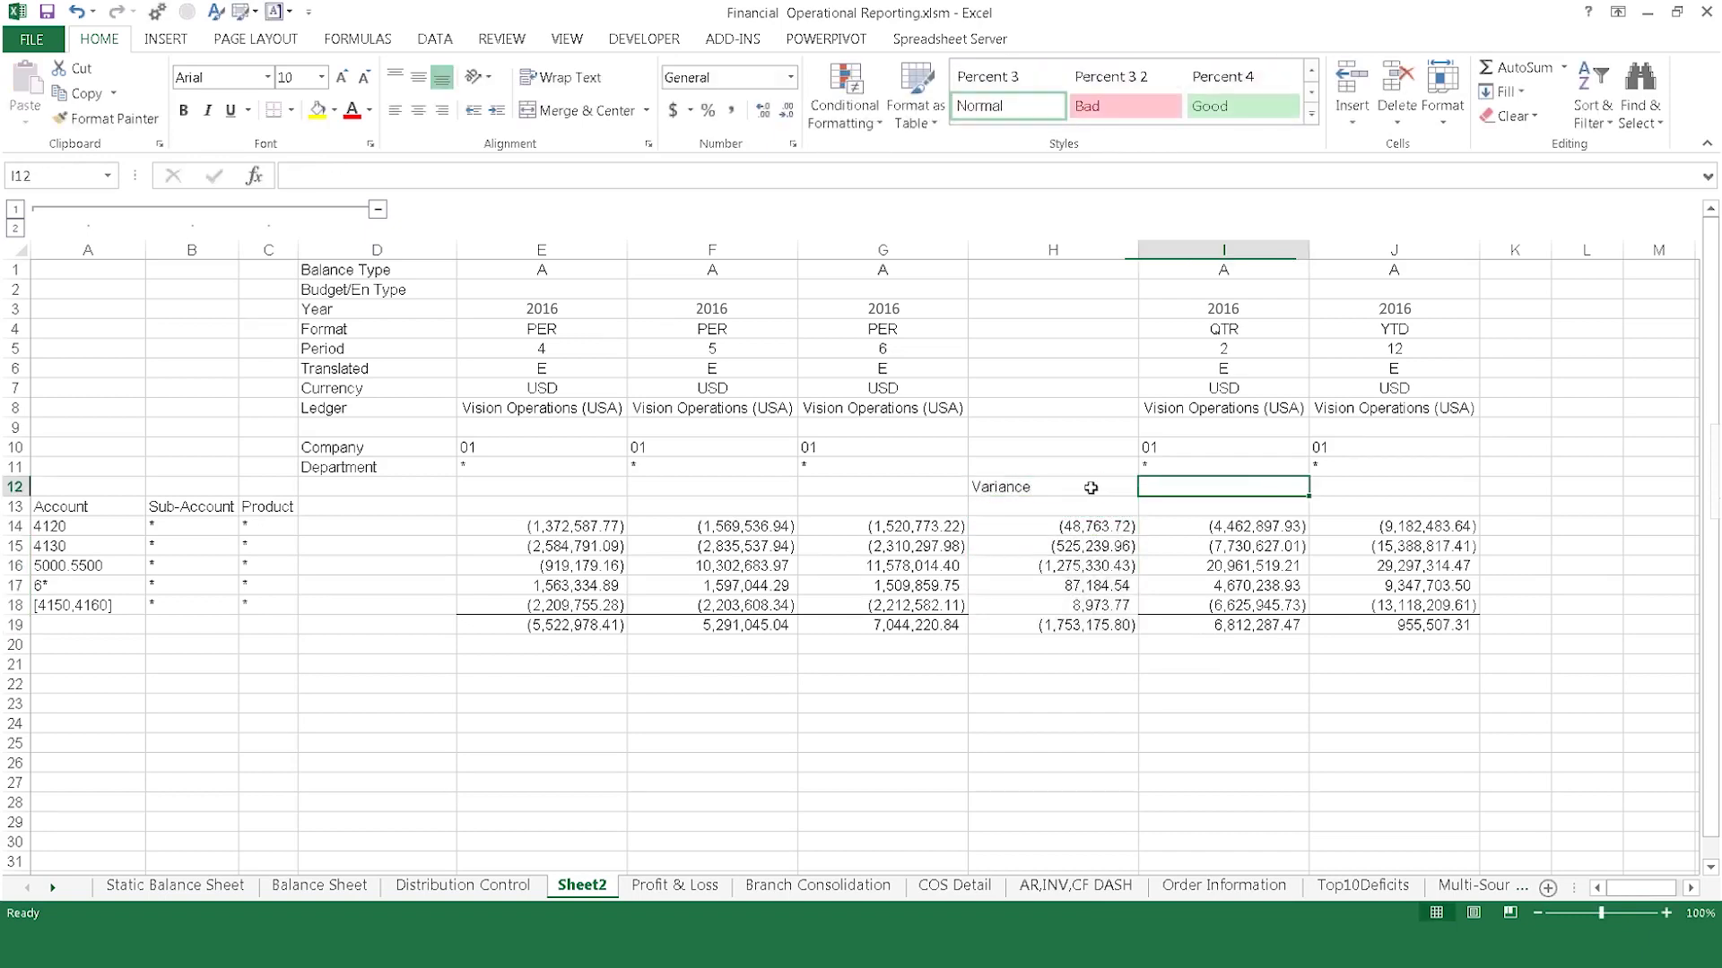
{"action": "type", "text": "QTD"}
{"action": "key", "text": "Tab"}
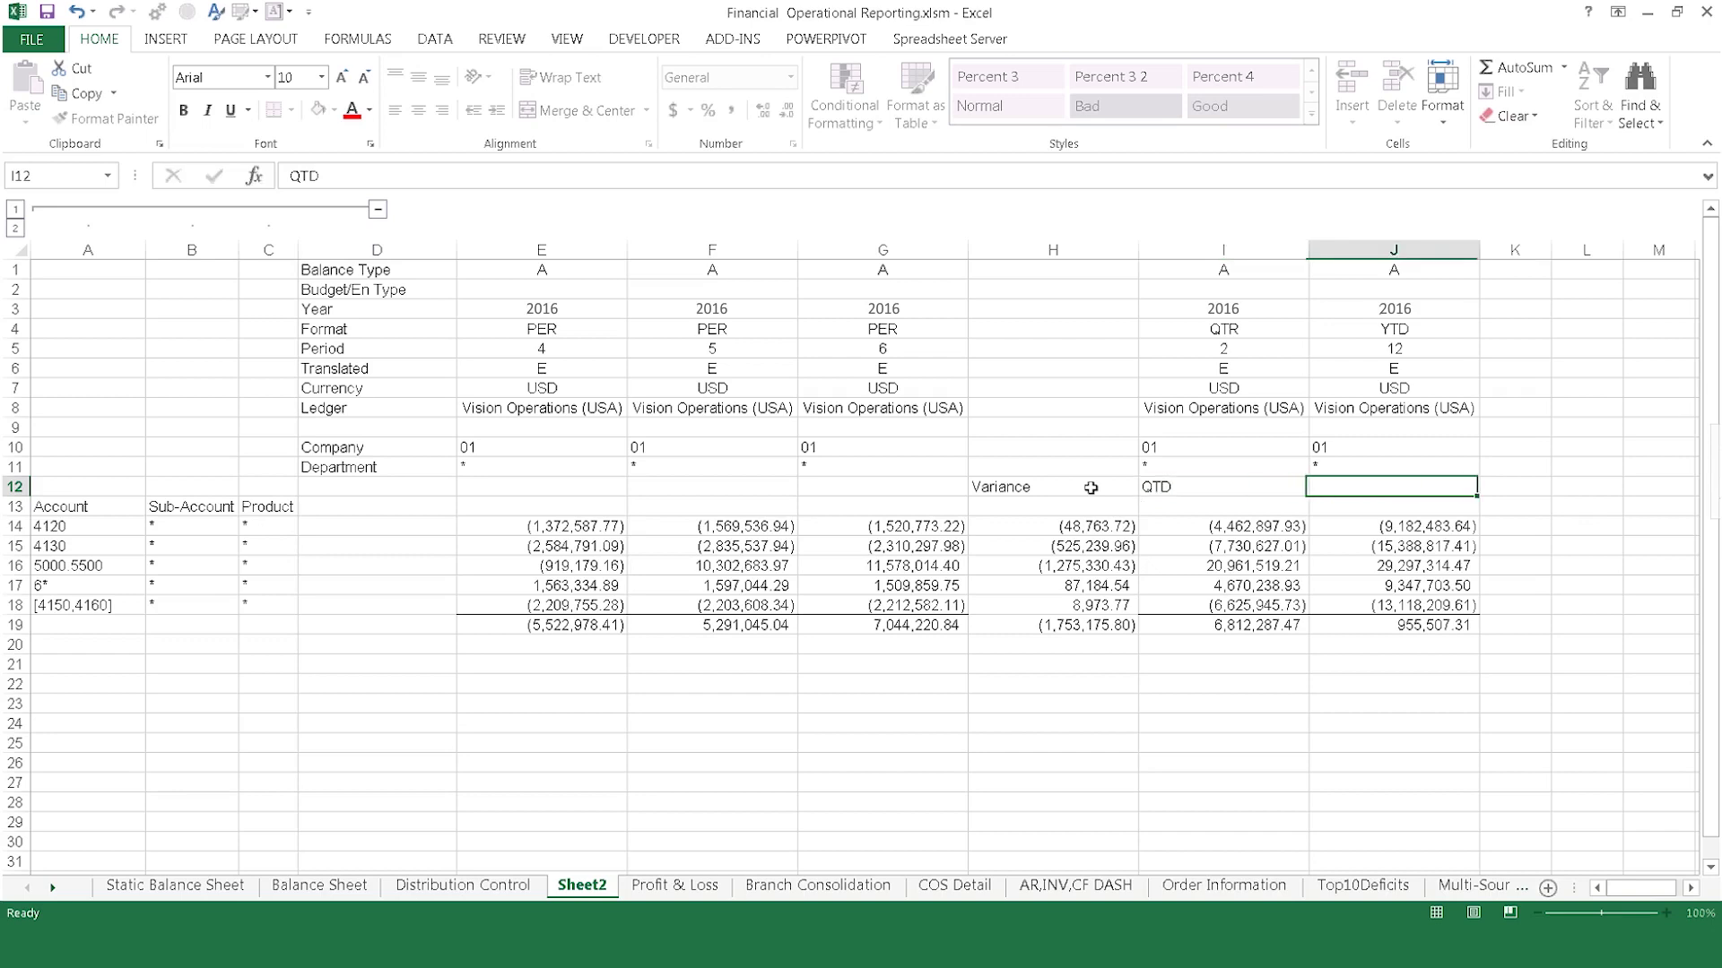
{"action": "type", "text": "YTD"}
{"action": "left_click_drag", "start_coordinate": [1092, 486], "coordinate": [1359, 487]}
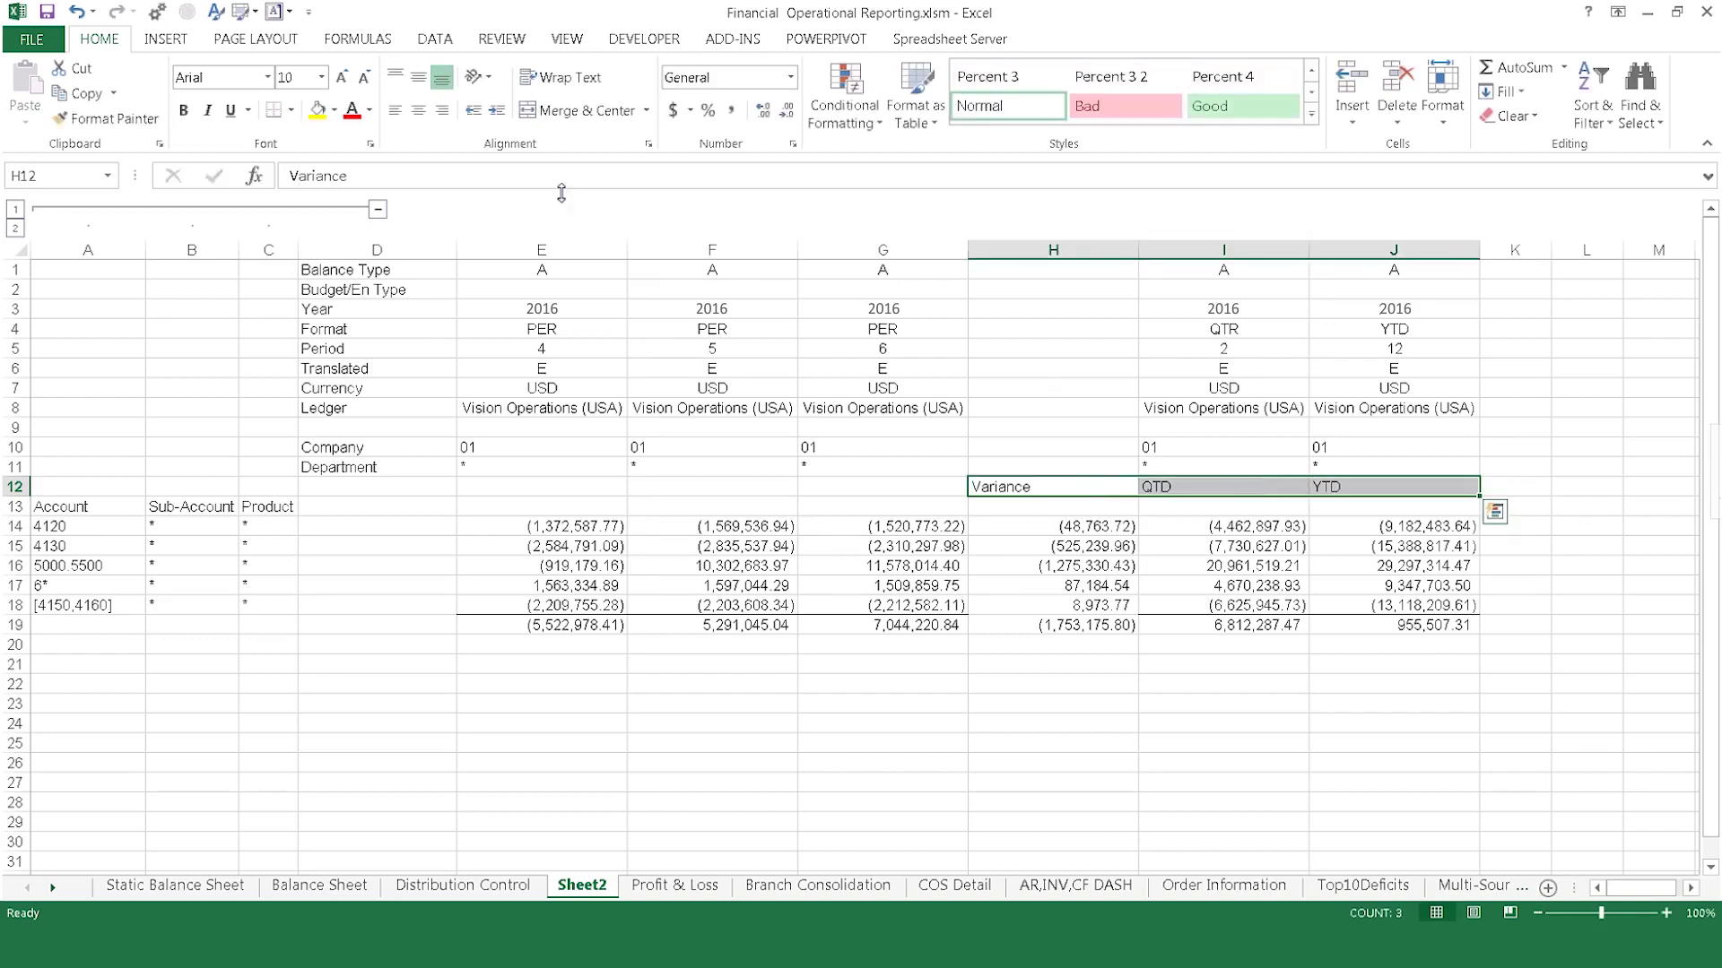
Centre the three headers, give them a purple fill and make them bold
{"action": "left_click", "coordinate": [418, 110]}
{"action": "left_click", "coordinate": [335, 116]}
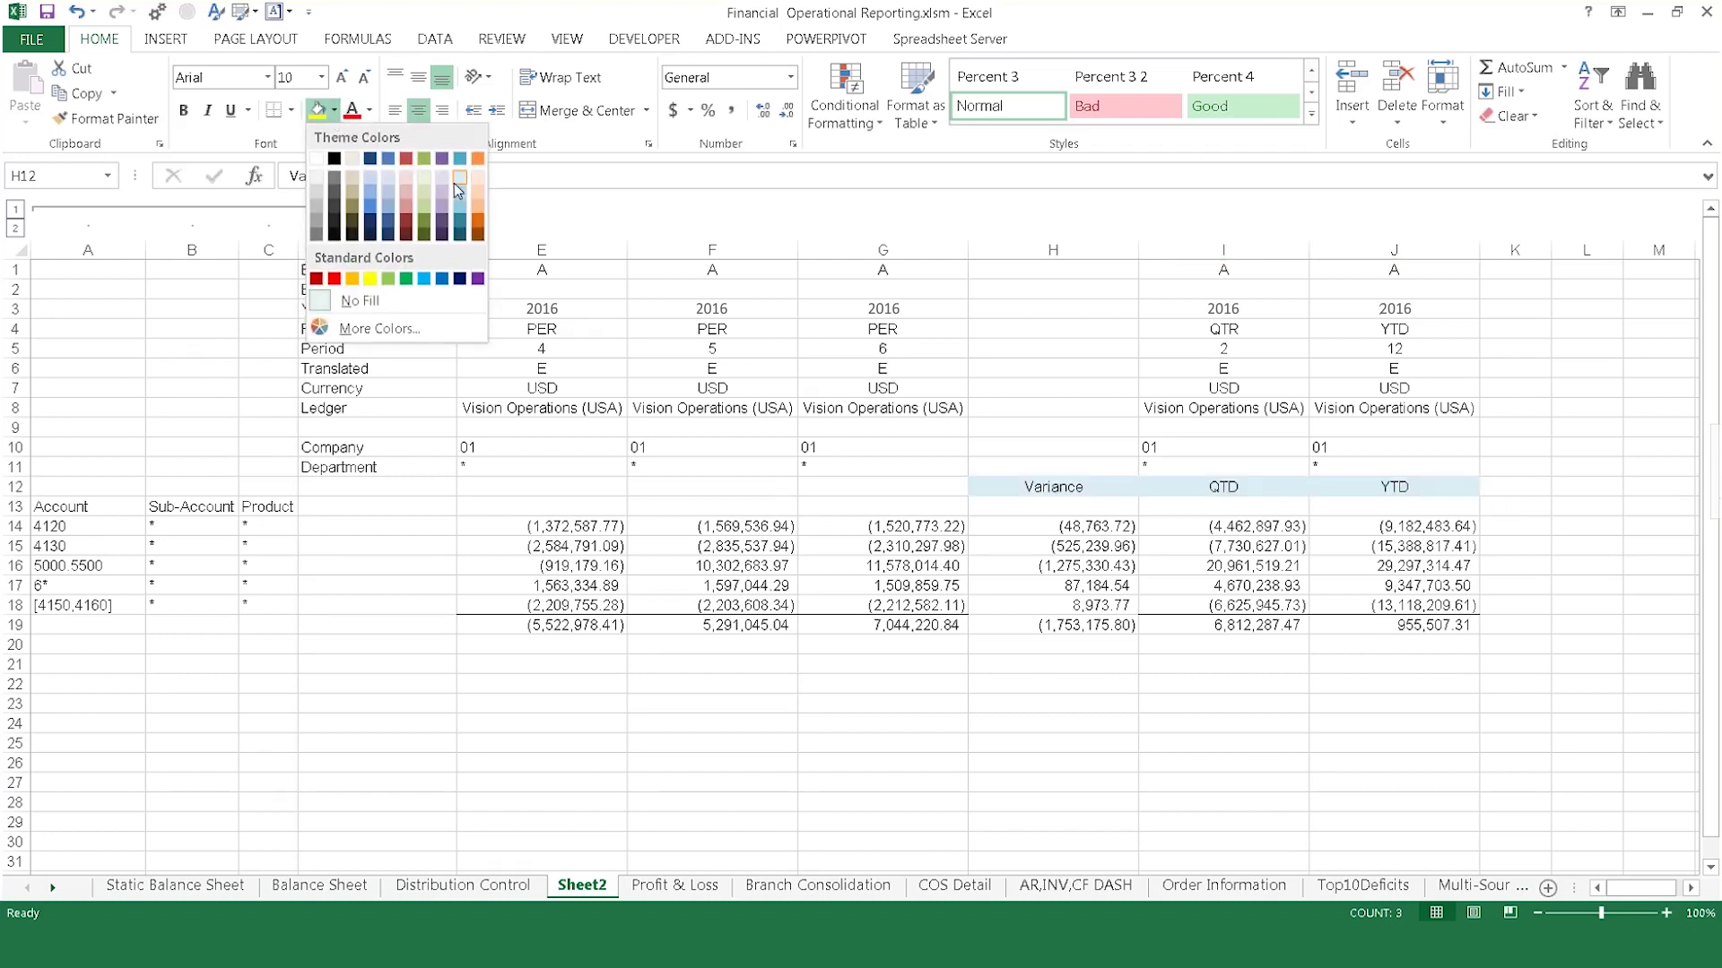
{"action": "left_click", "coordinate": [446, 202]}
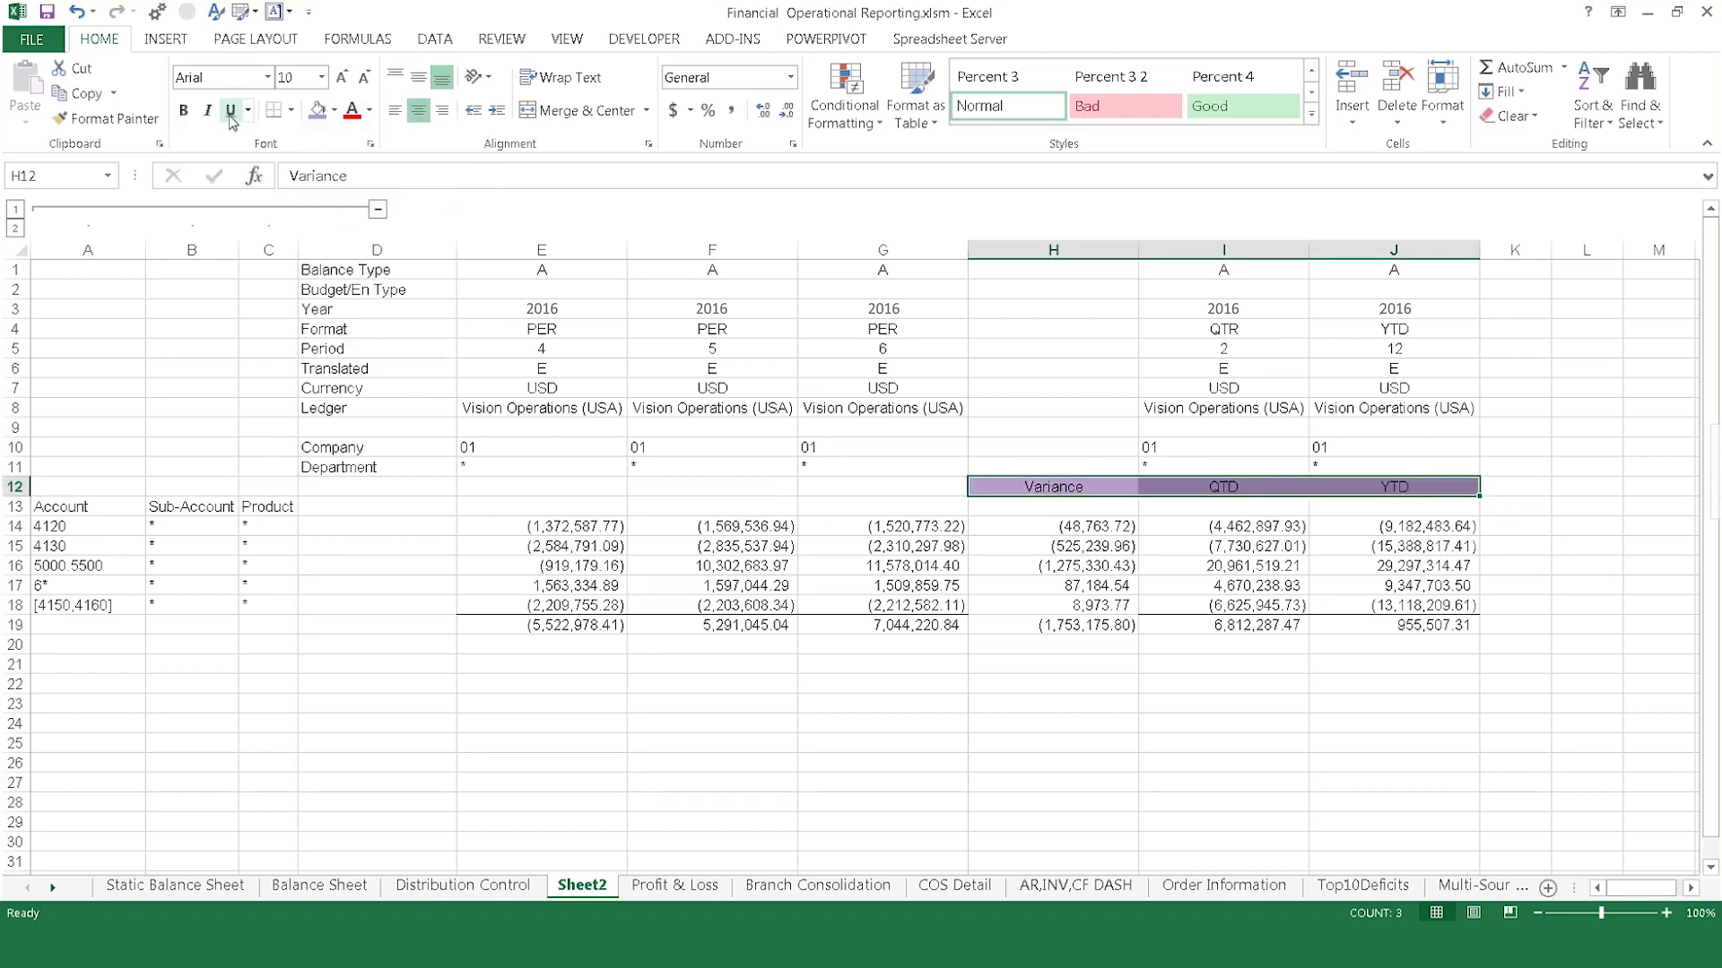
{"action": "left_click", "coordinate": [183, 110]}
{"action": "left_click_drag", "start_coordinate": [592, 585], "coordinate": [928, 589]}
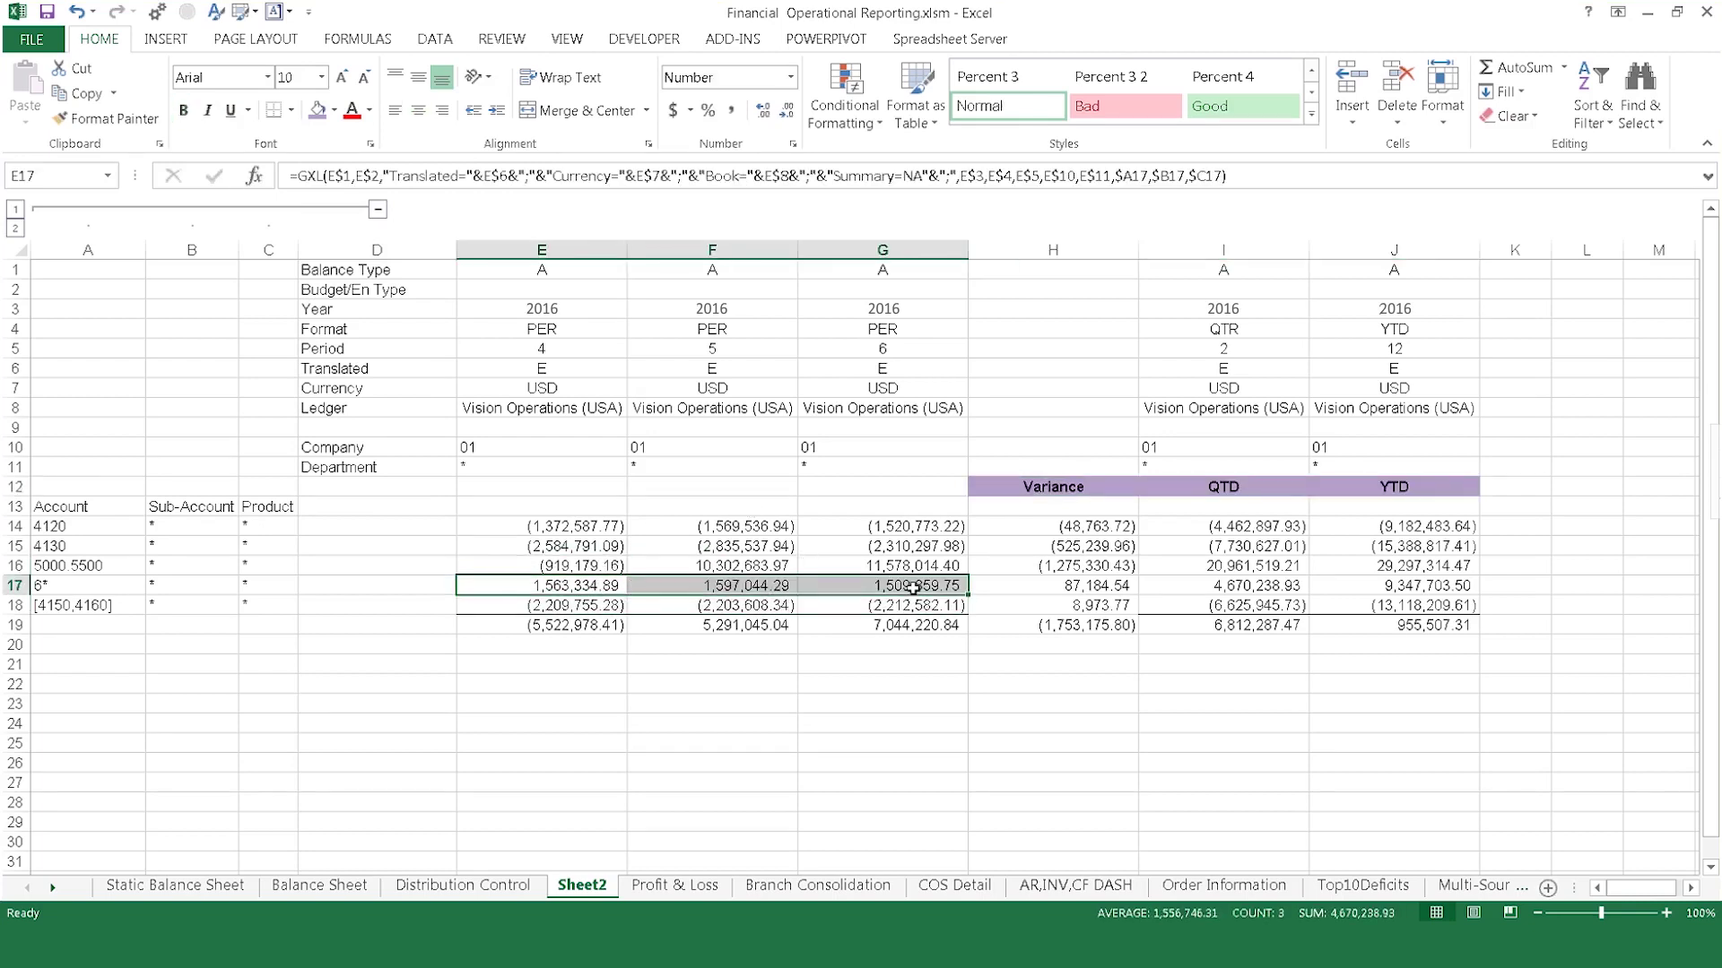
Insert a 2-D clustered column chart of E17:G17, place it below the table, and return to Profit & Loss
{"action": "left_click", "coordinate": [166, 39]}
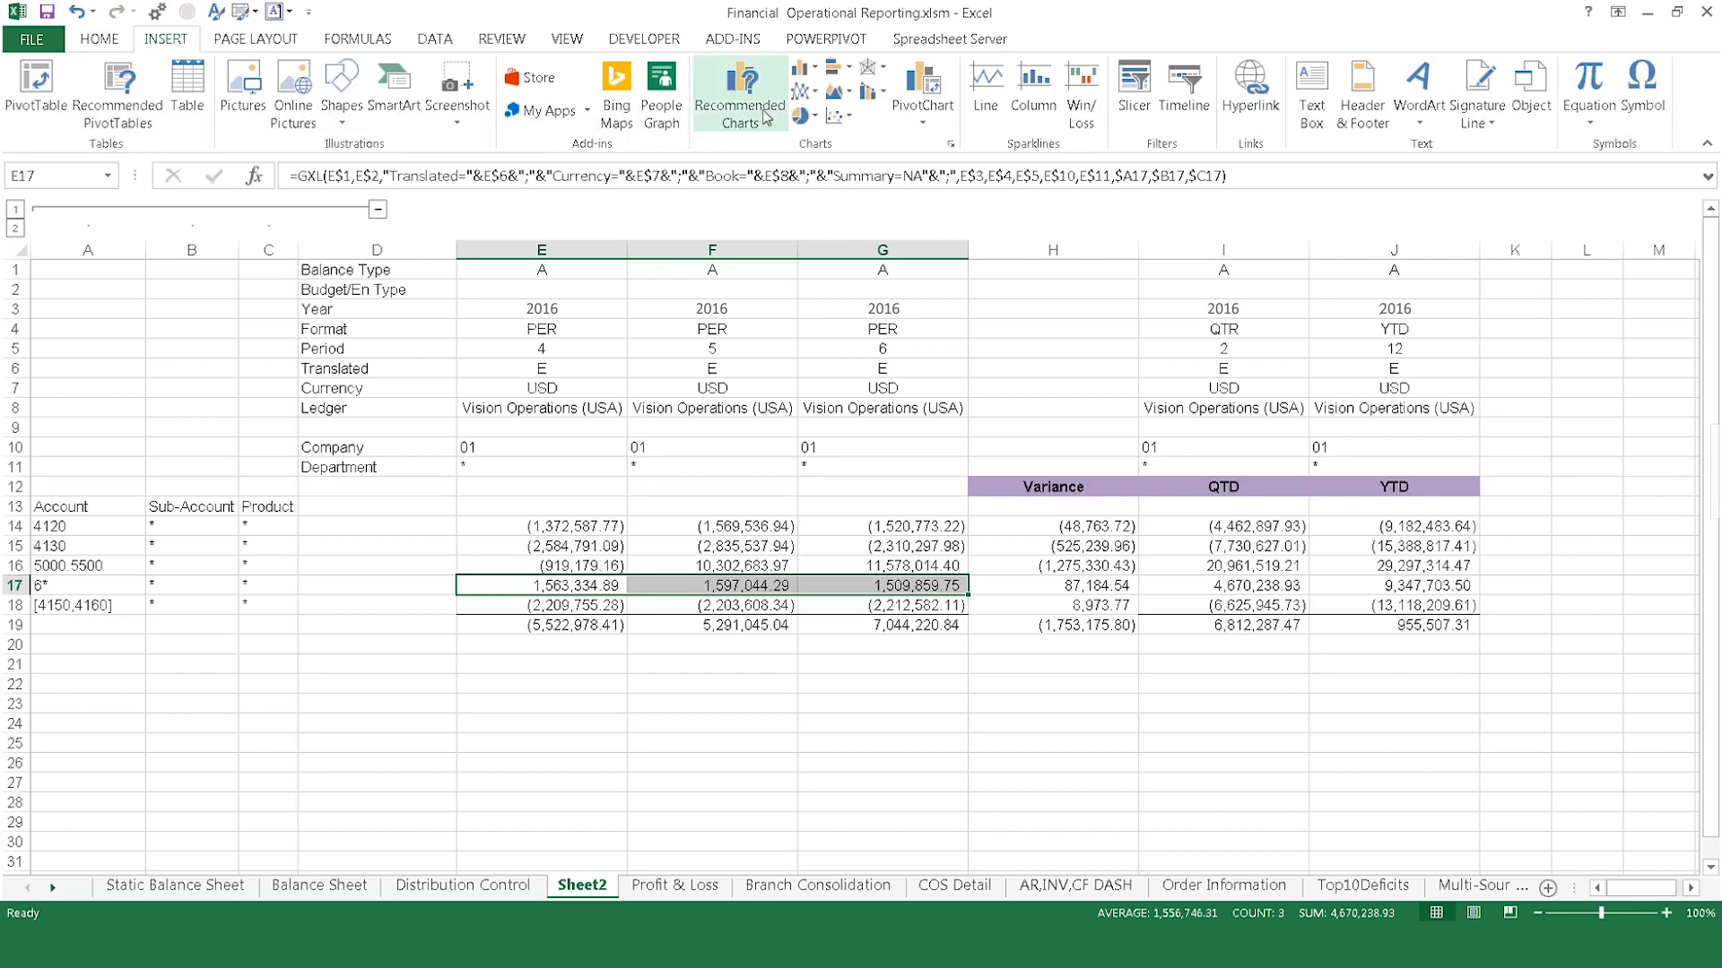
{"action": "left_click", "coordinate": [805, 67]}
{"action": "left_click", "coordinate": [814, 132]}
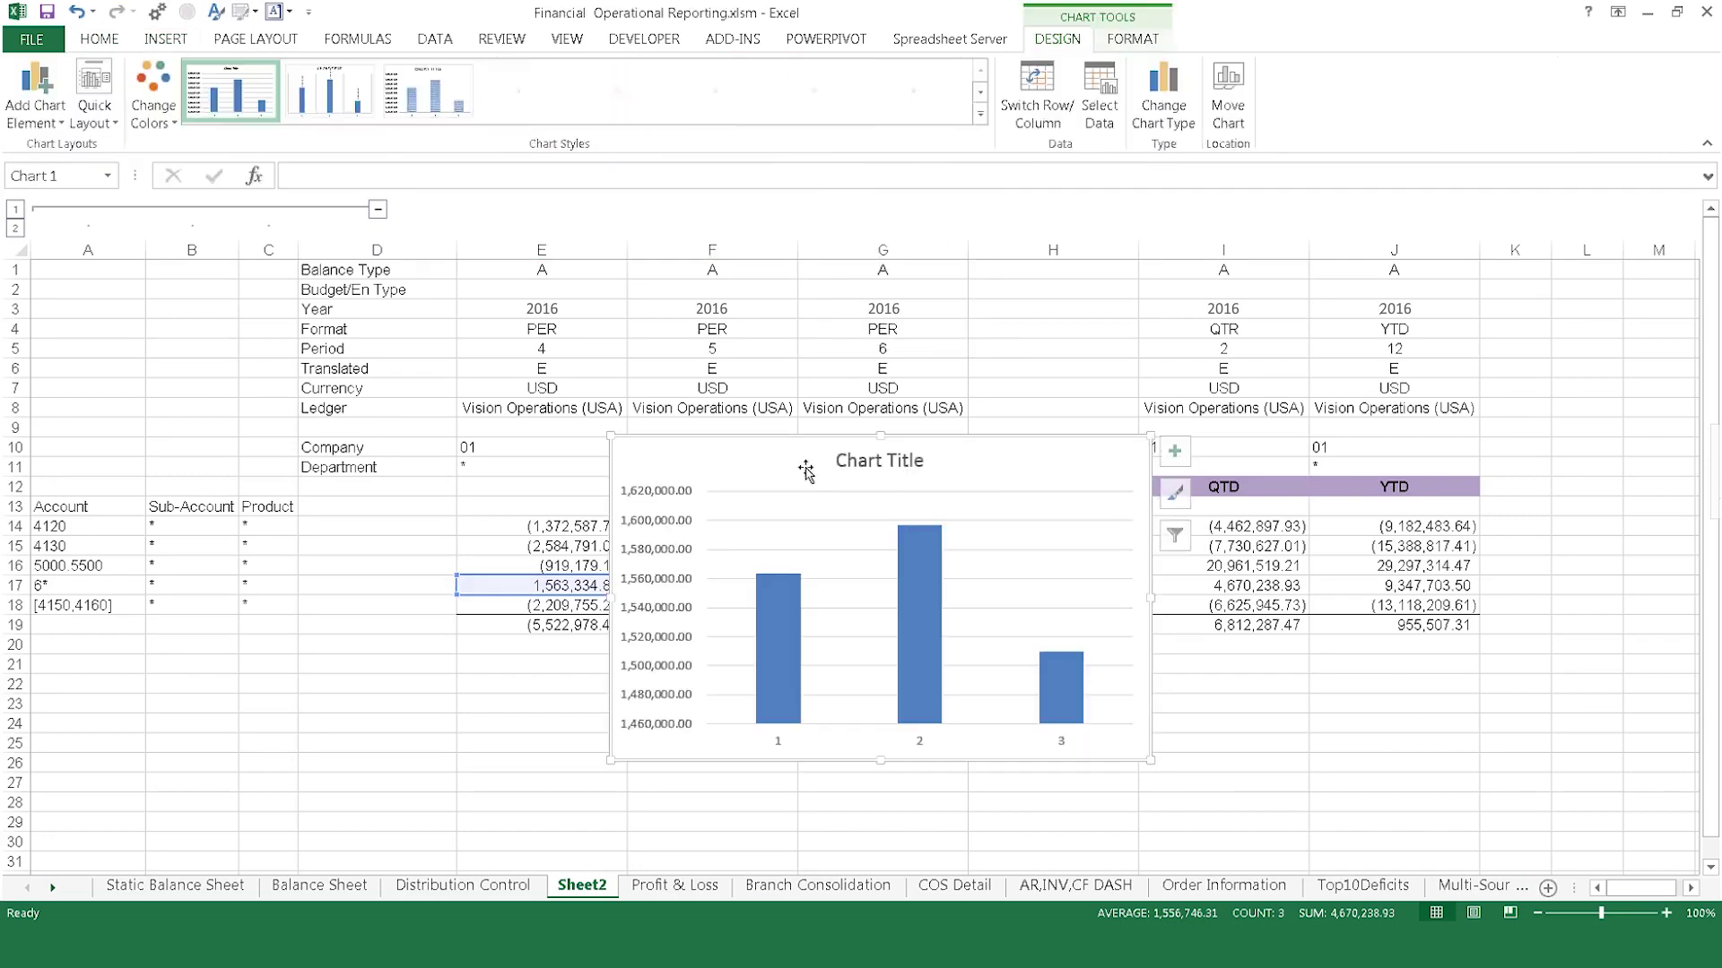
{"action": "mouse_move", "coordinate": [807, 465]}
{"action": "left_mouse_down"}
{"action": "mouse_move", "coordinate": [551, 647]}
{"action": "mouse_move", "coordinate": [554, 701]}
{"action": "left_mouse_up"}
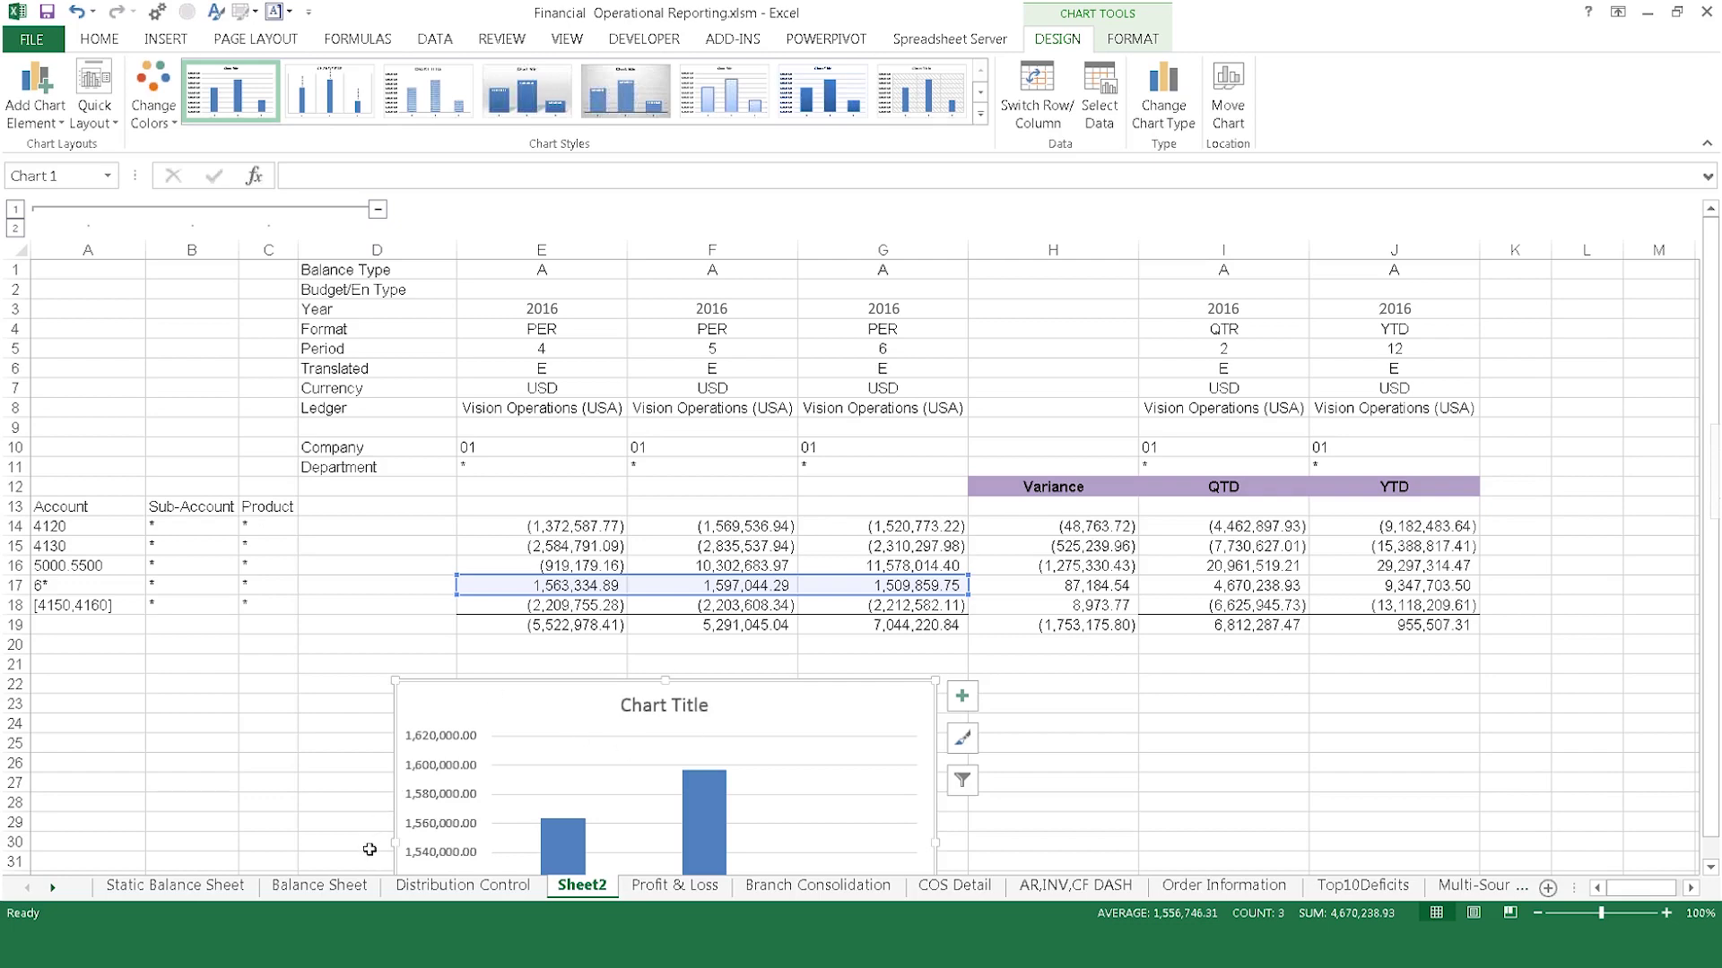
{"action": "left_click", "coordinate": [674, 885]}
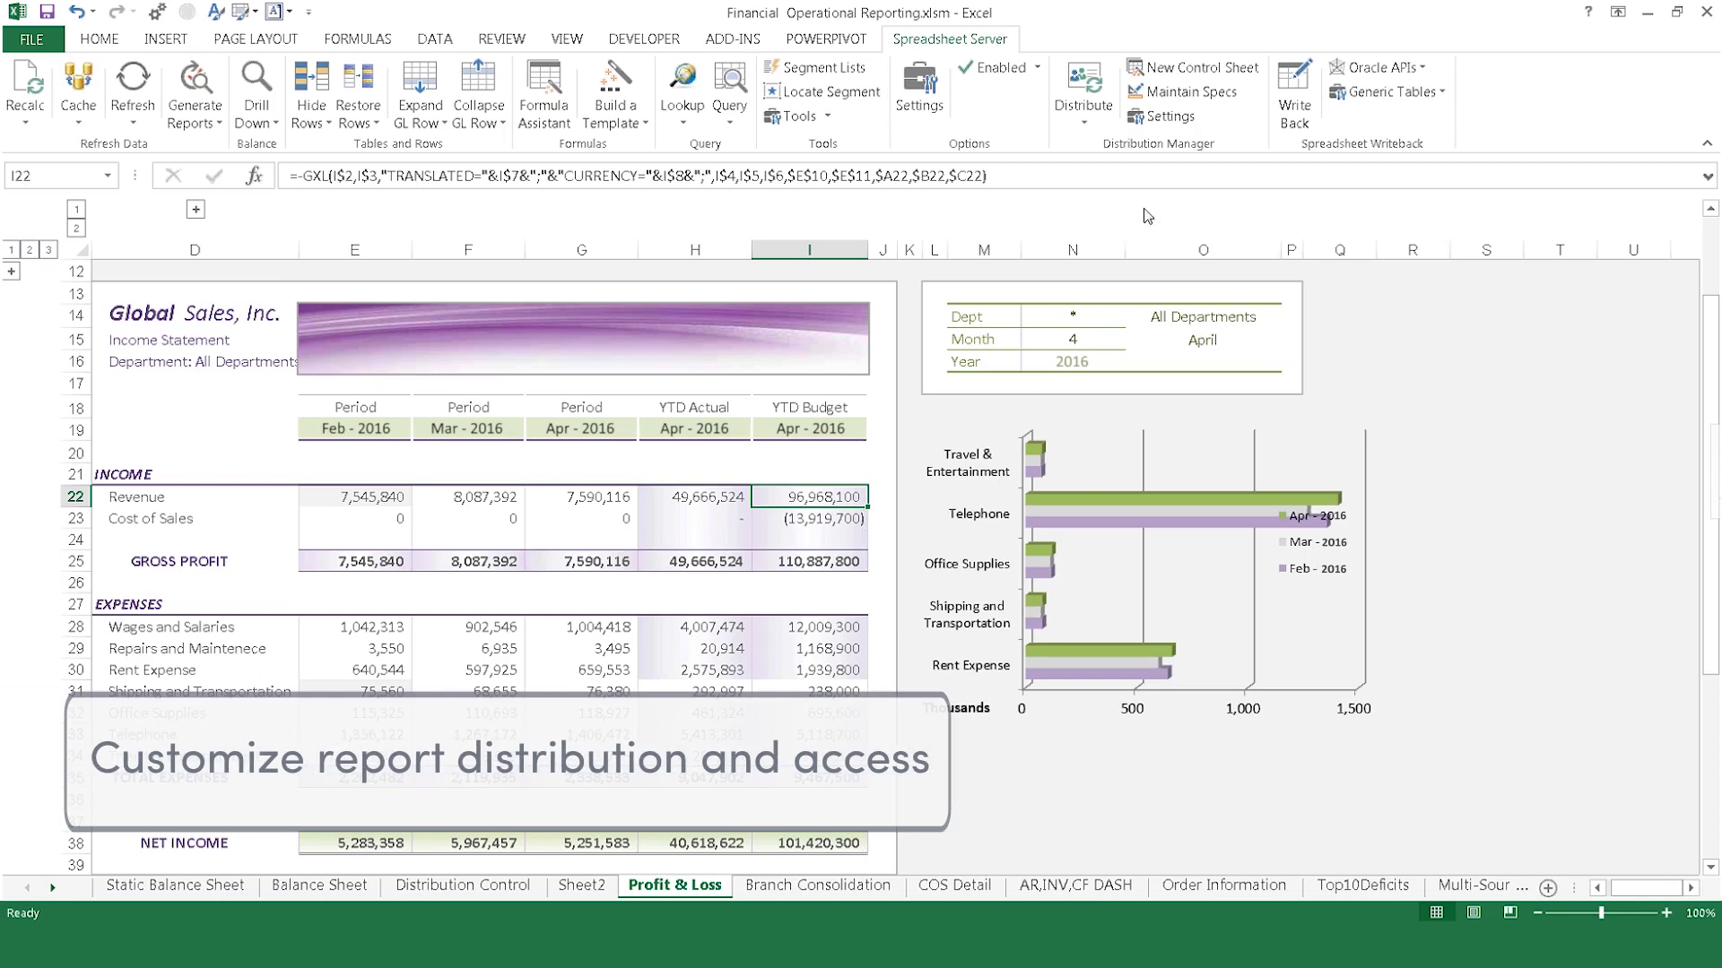
Switch to the Distribution Control sheet and select the empty row 6
{"action": "left_click", "coordinate": [1198, 67]}
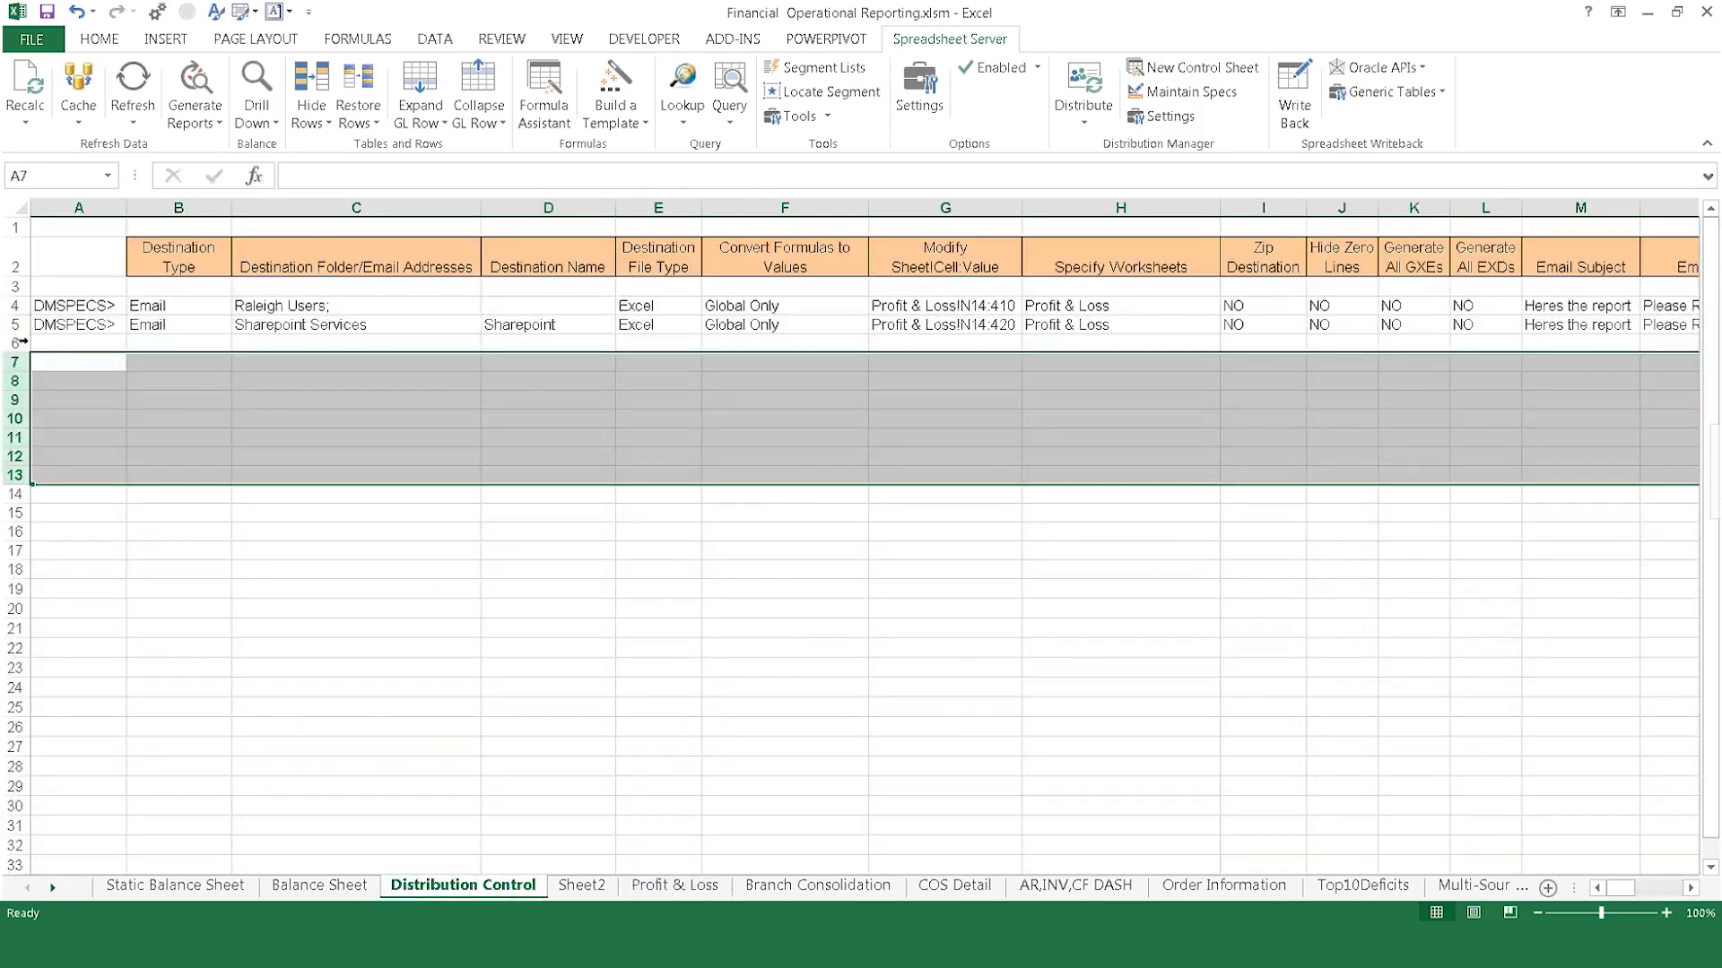
{"action": "left_click", "coordinate": [18, 344]}
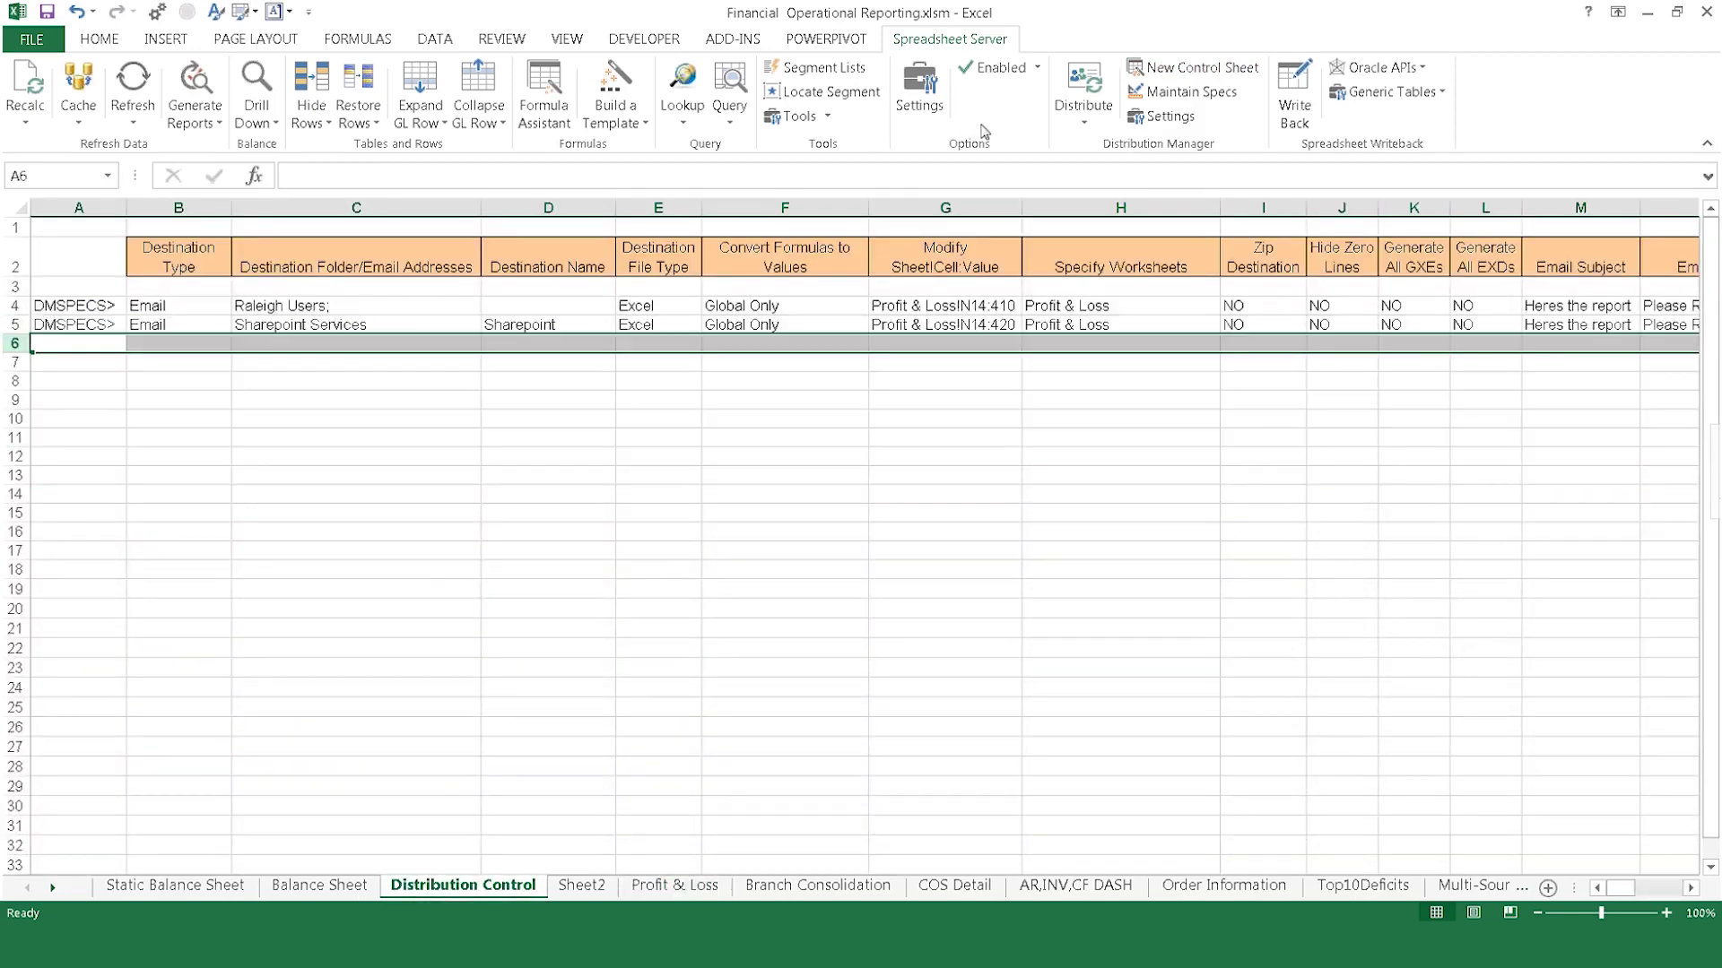
Start a Maintain Specs entry for row 6 with Email as the destination type
{"action": "left_click", "coordinate": [1195, 94]}
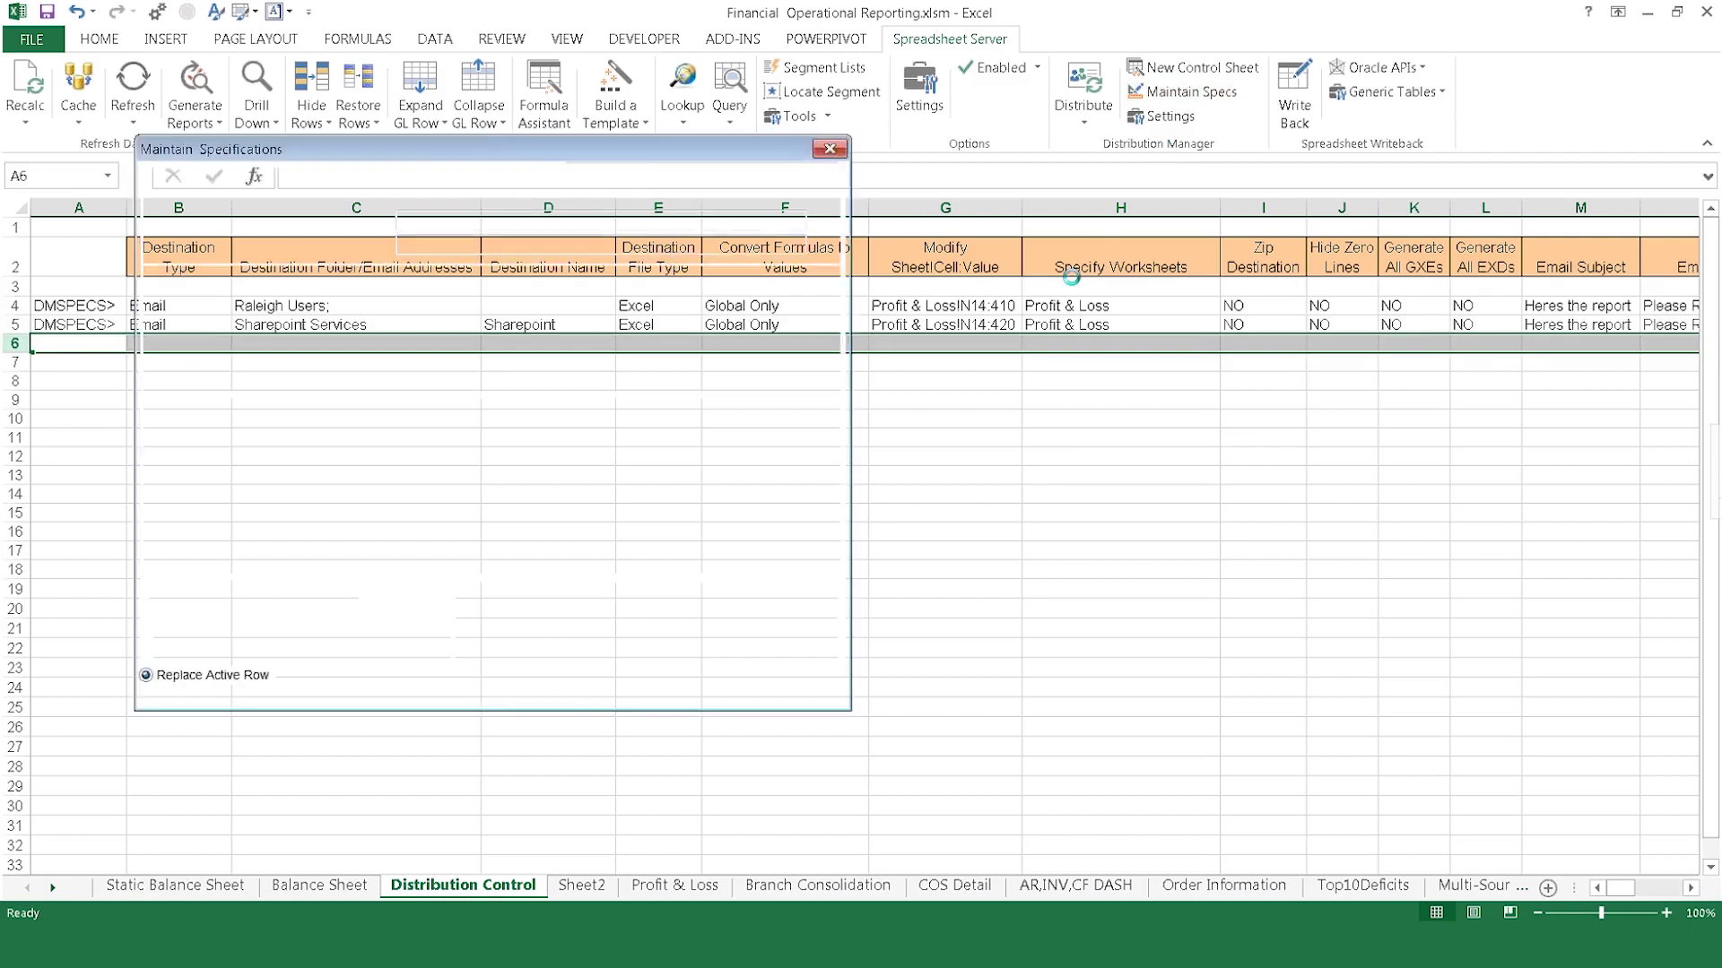
{"action": "left_click", "coordinate": [633, 260]}
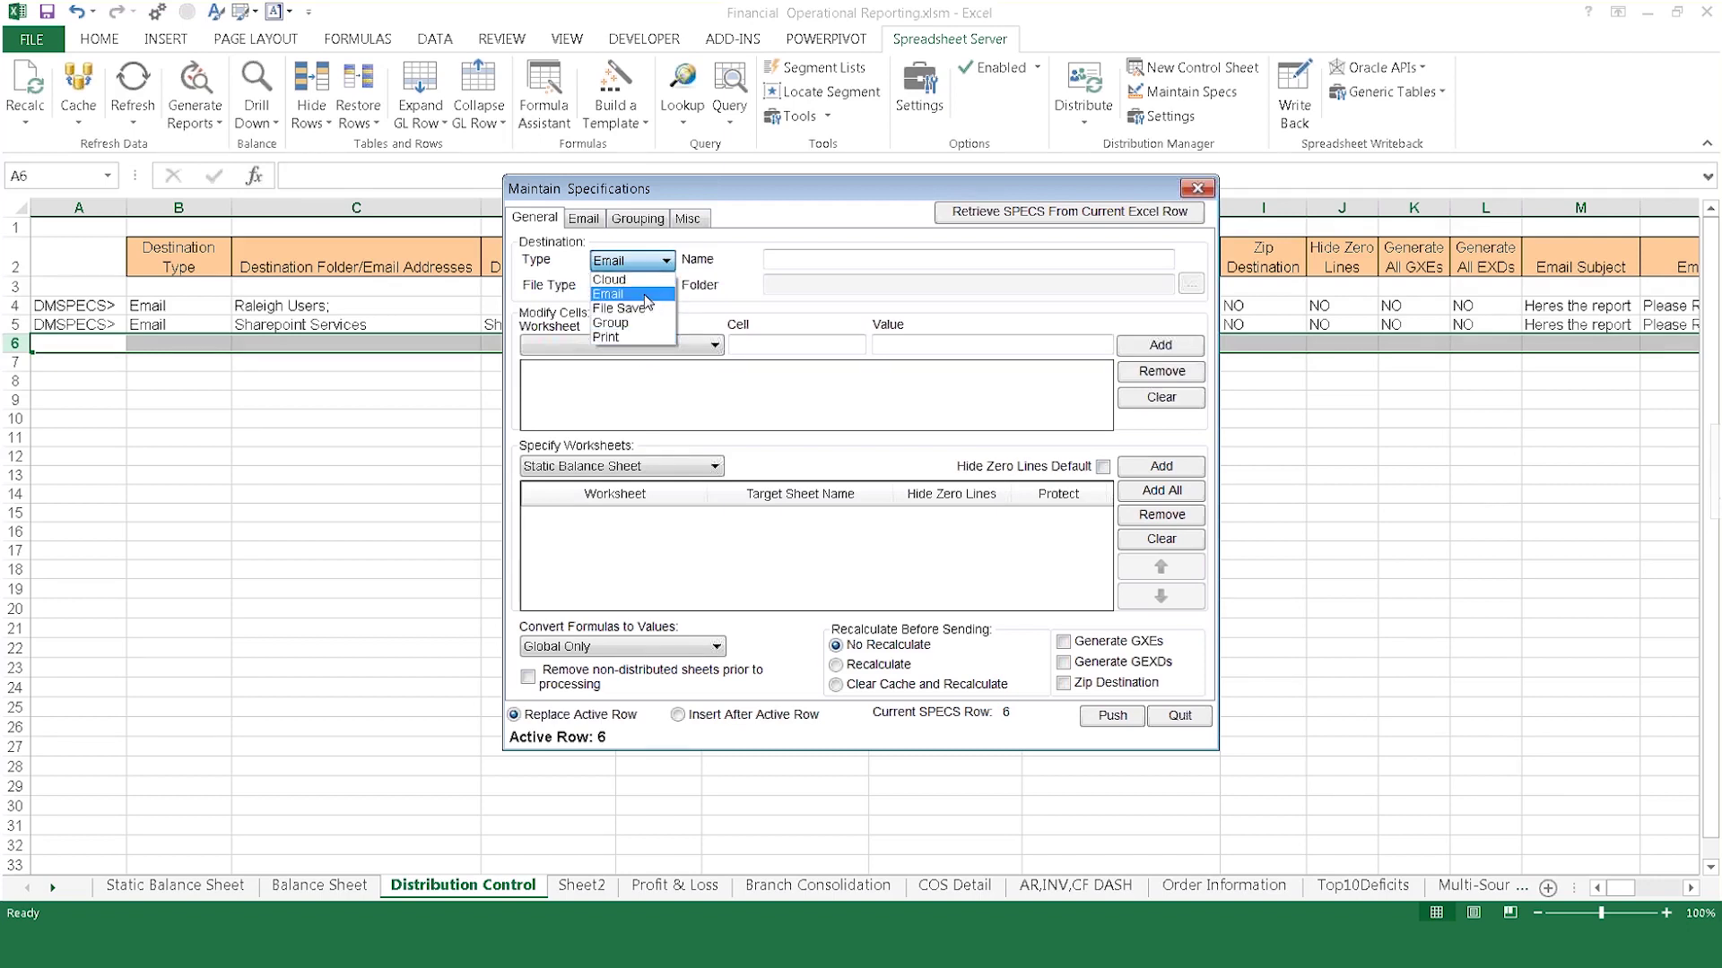
{"action": "left_click", "coordinate": [608, 293]}
{"action": "left_click", "coordinate": [583, 219]}
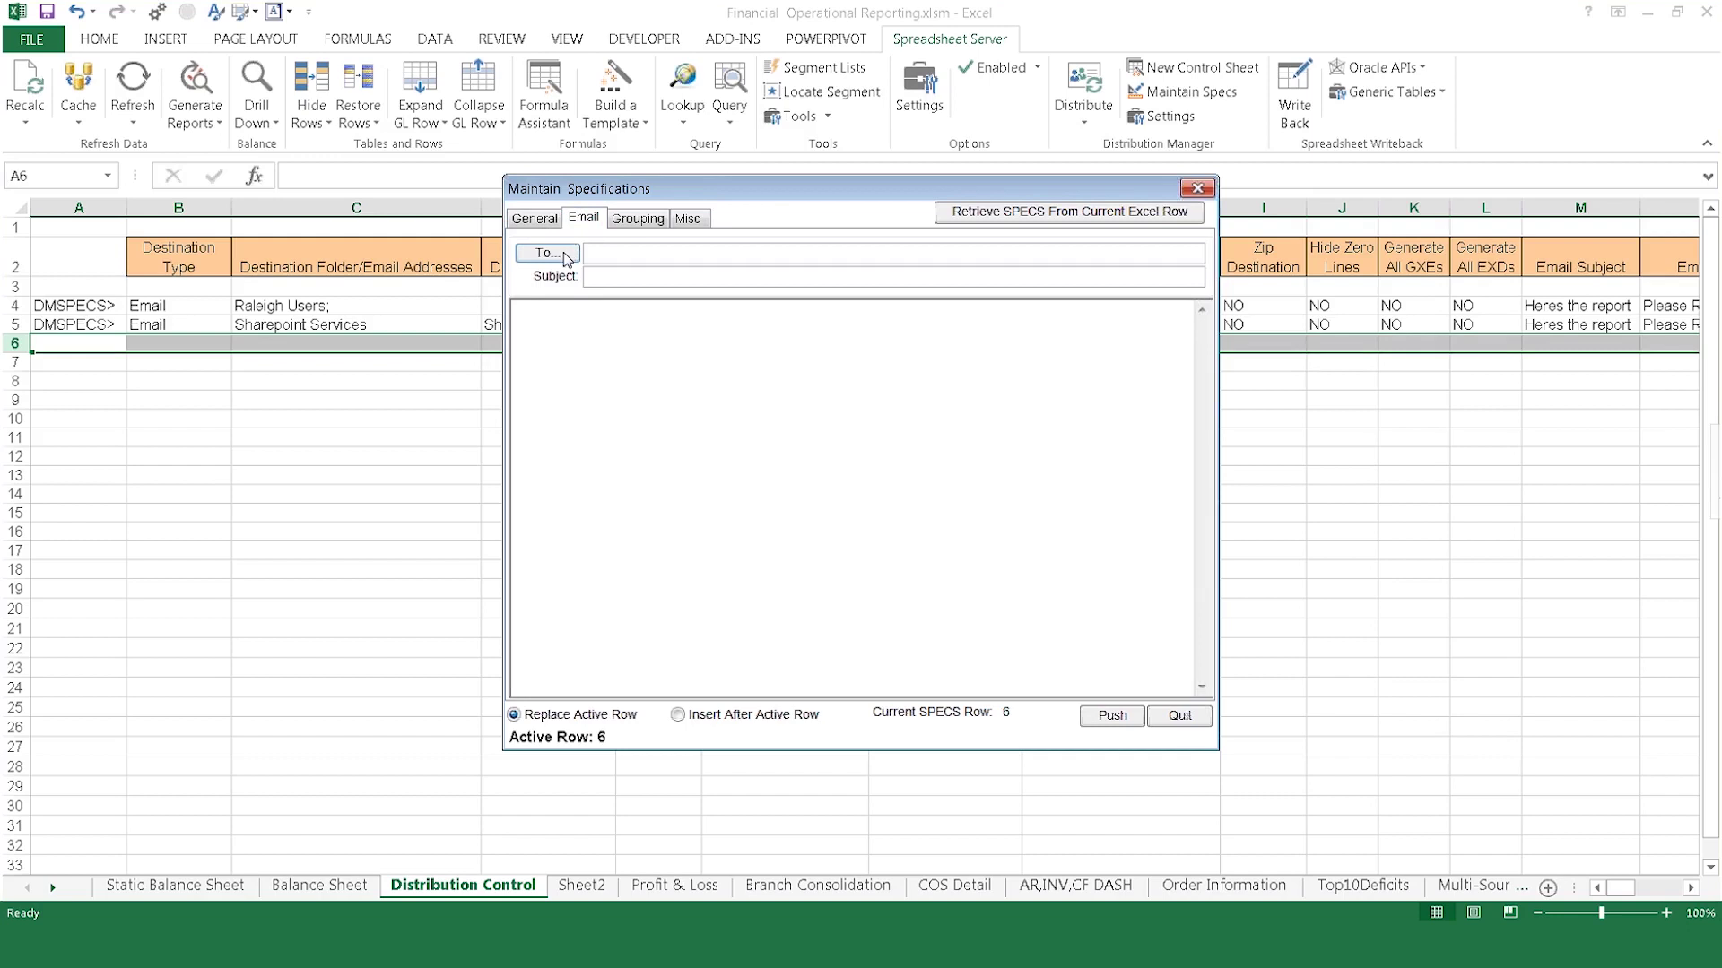
{"action": "left_click", "coordinate": [564, 252]}
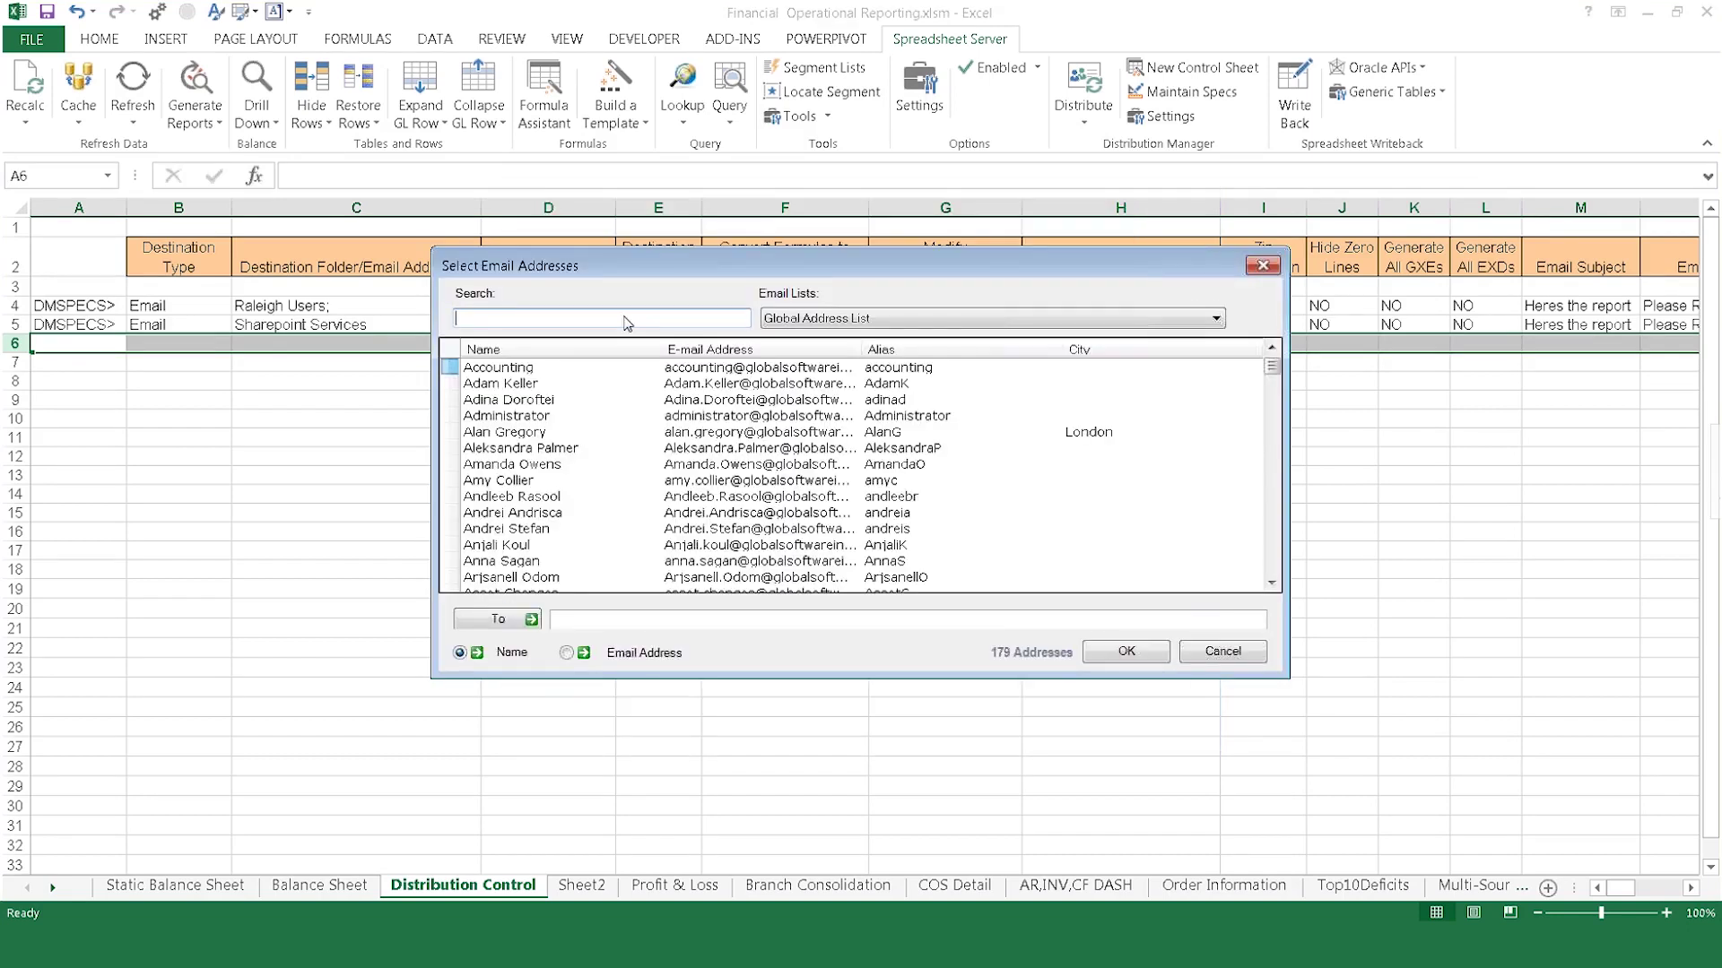
{"action": "left_click_drag", "start_coordinate": [1272, 366], "coordinate": [1272, 417]}
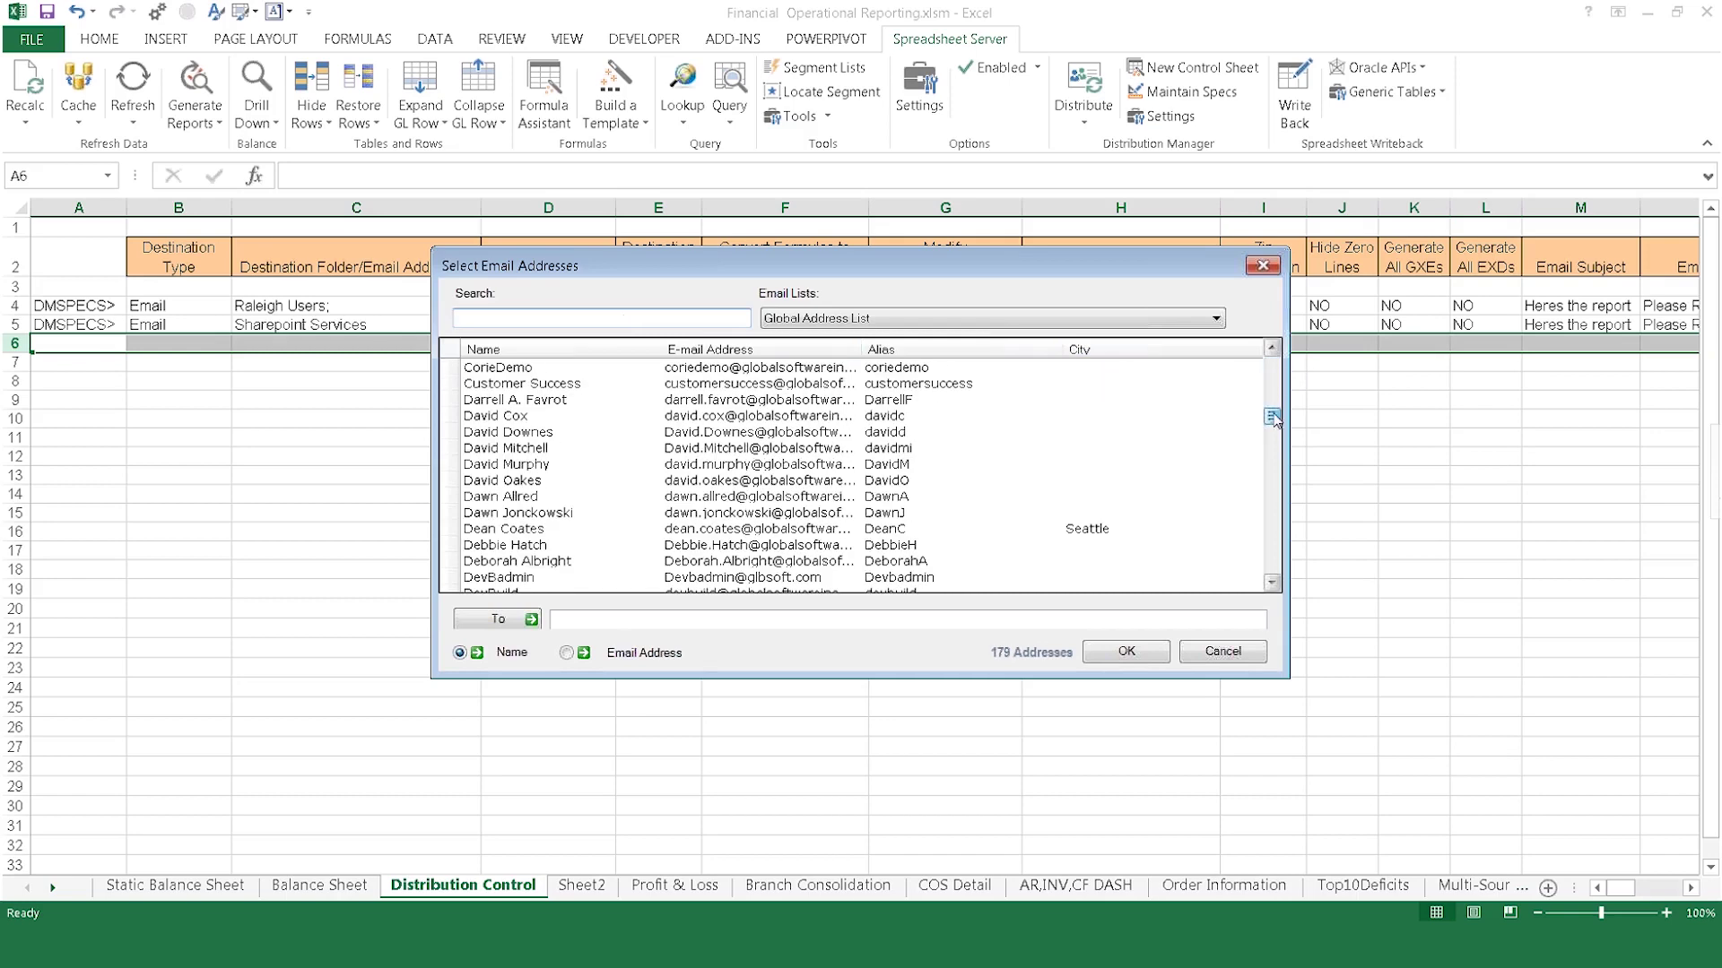
{"action": "double_click", "coordinate": [454, 455]}
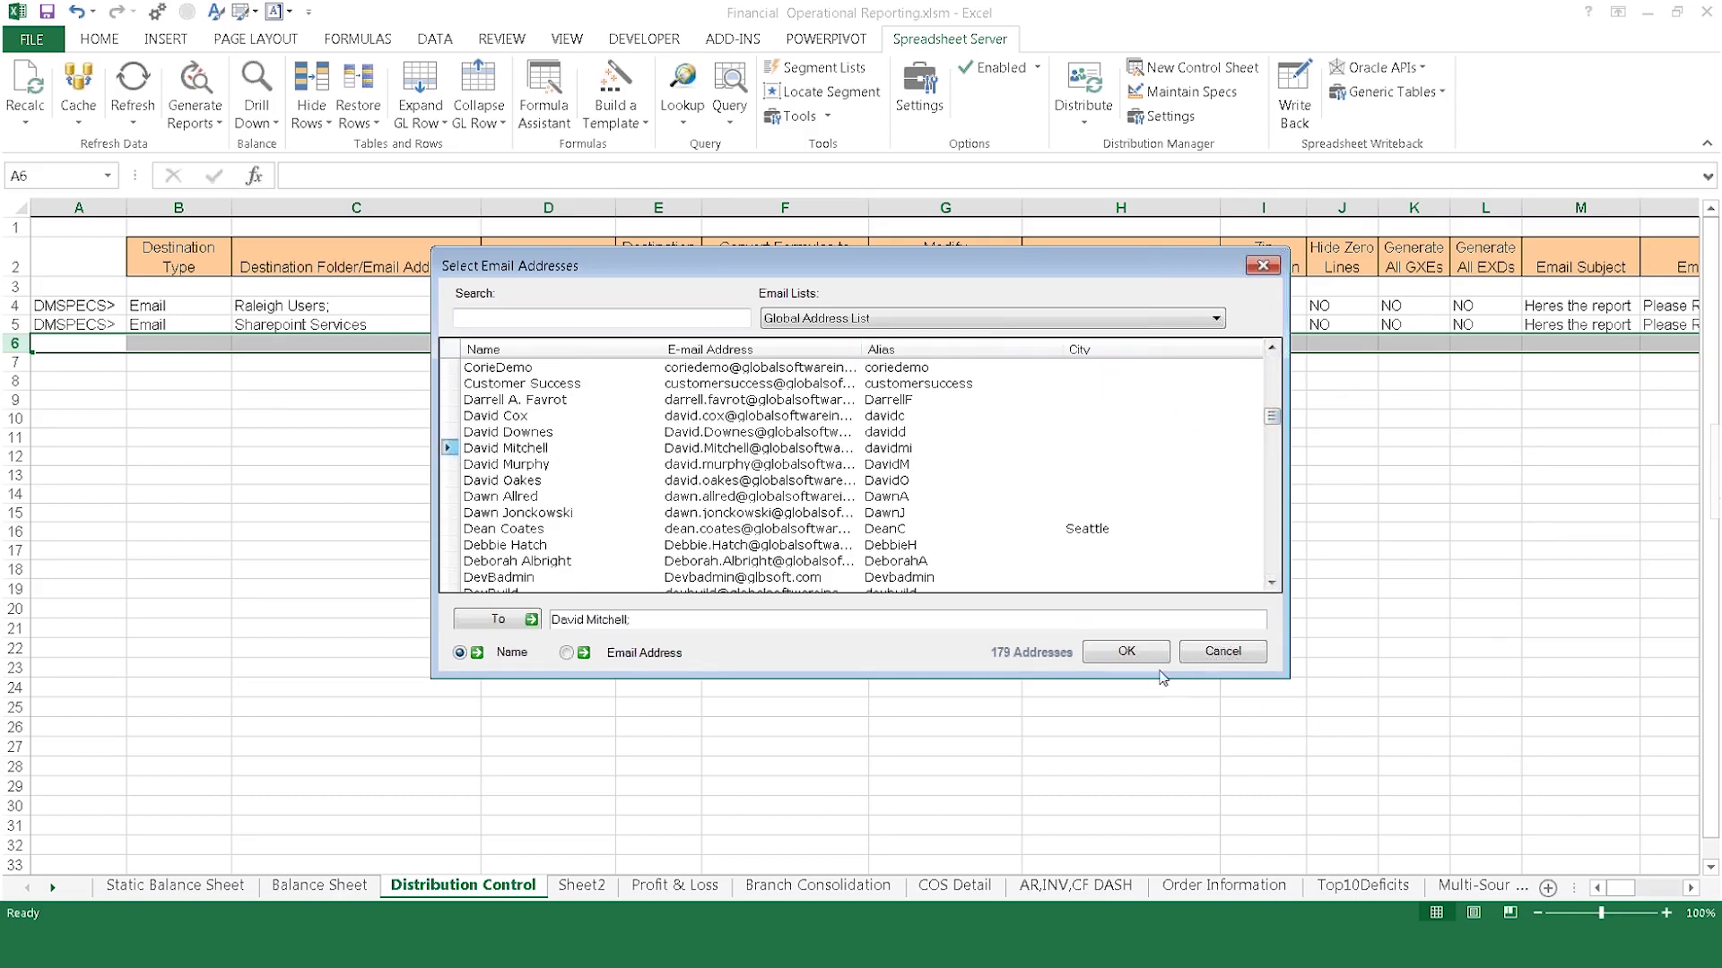
{"action": "left_click", "coordinate": [1117, 650]}
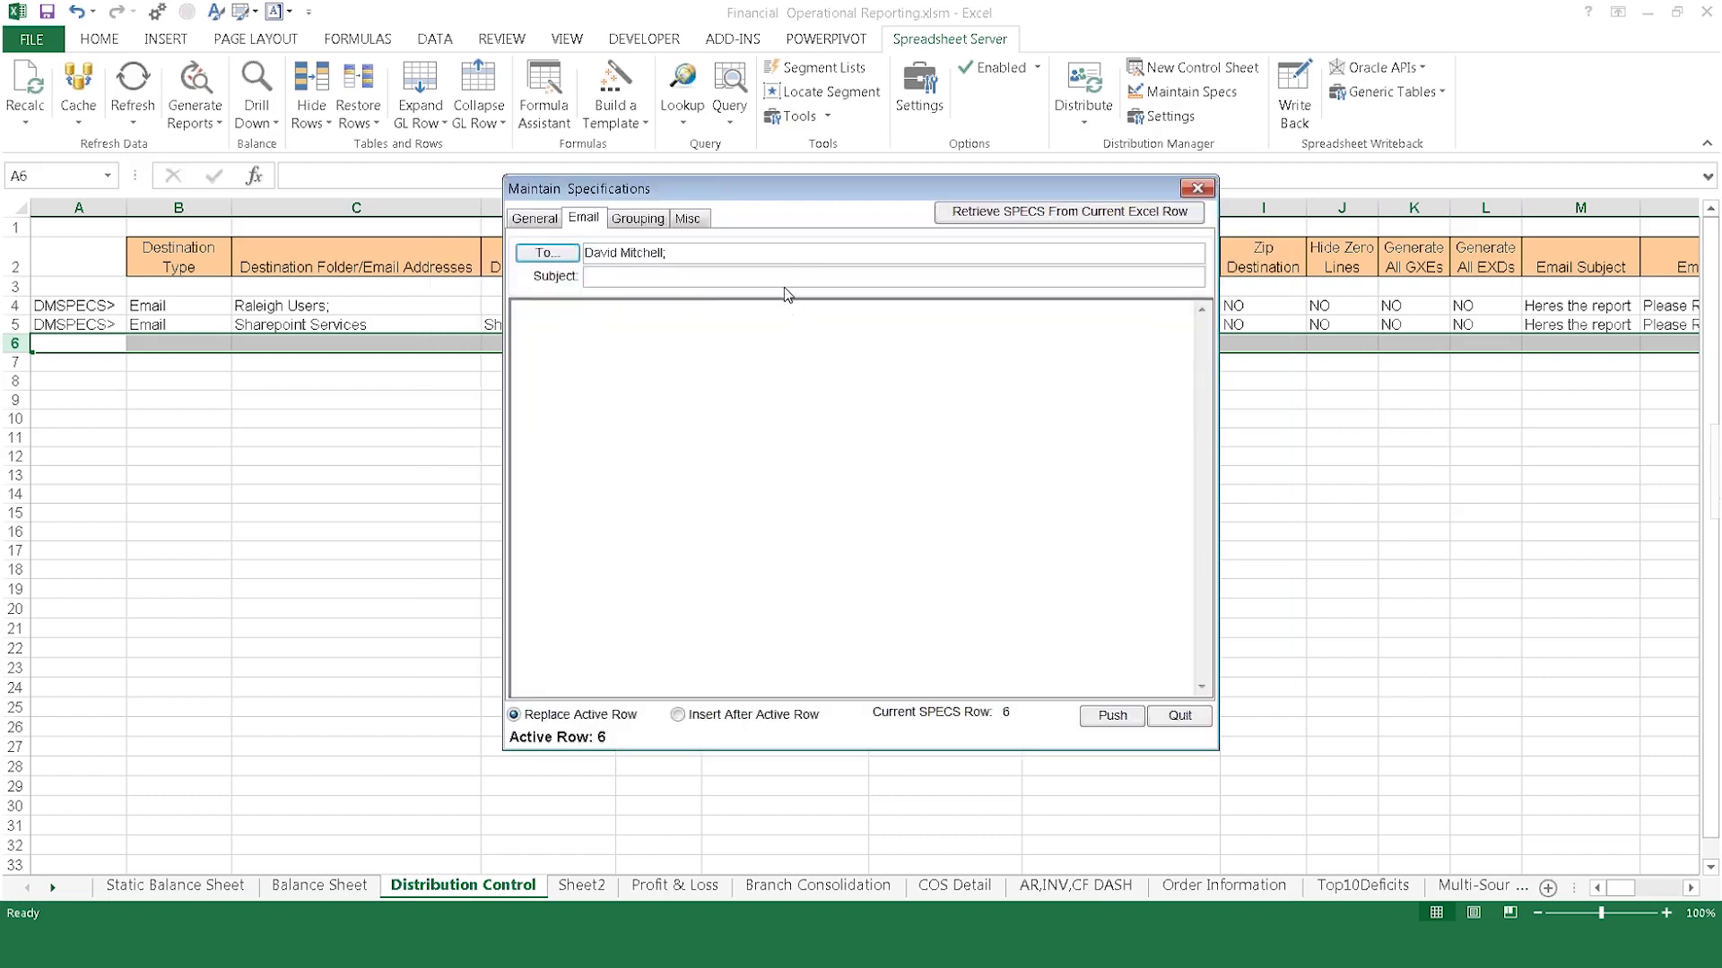
{"action": "left_click", "coordinate": [796, 277]}
{"action": "type", "text": "the repo"}
{"action": "type", "text": "ease R"}
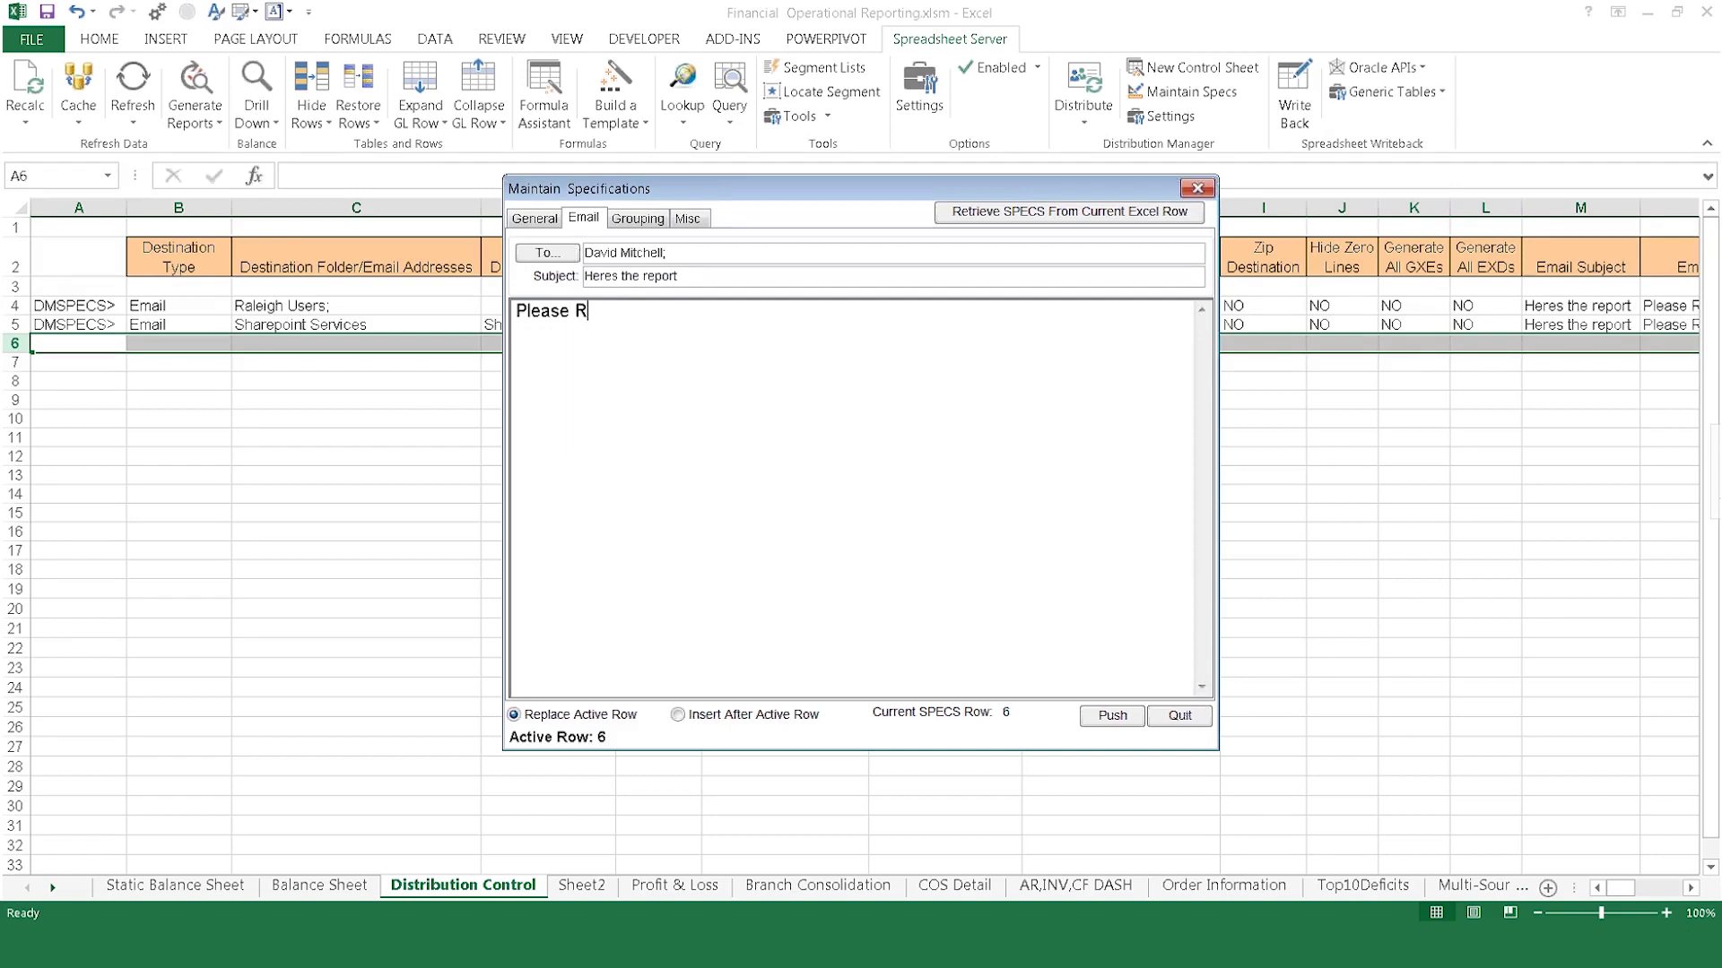
{"action": "type", "text": "eview"}
Review the miscellaneous settings and keep Excel as the output file type
{"action": "left_click", "coordinate": [689, 219]}
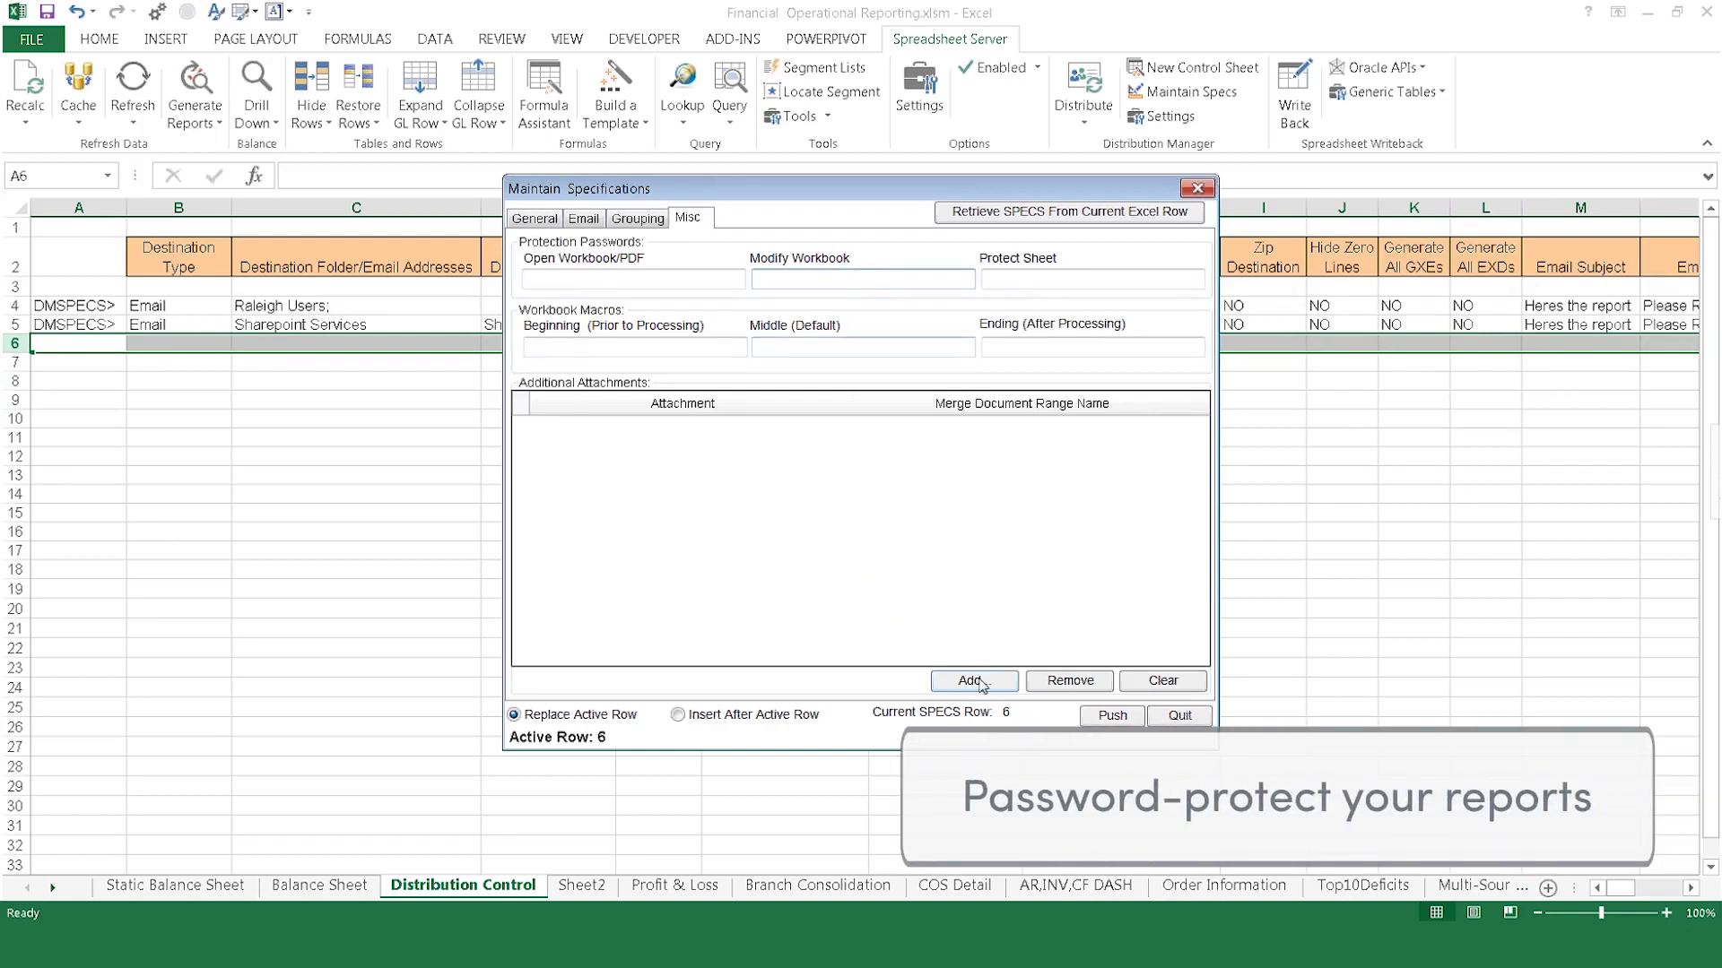
{"action": "left_click", "coordinate": [534, 220]}
{"action": "left_click", "coordinate": [660, 295]}
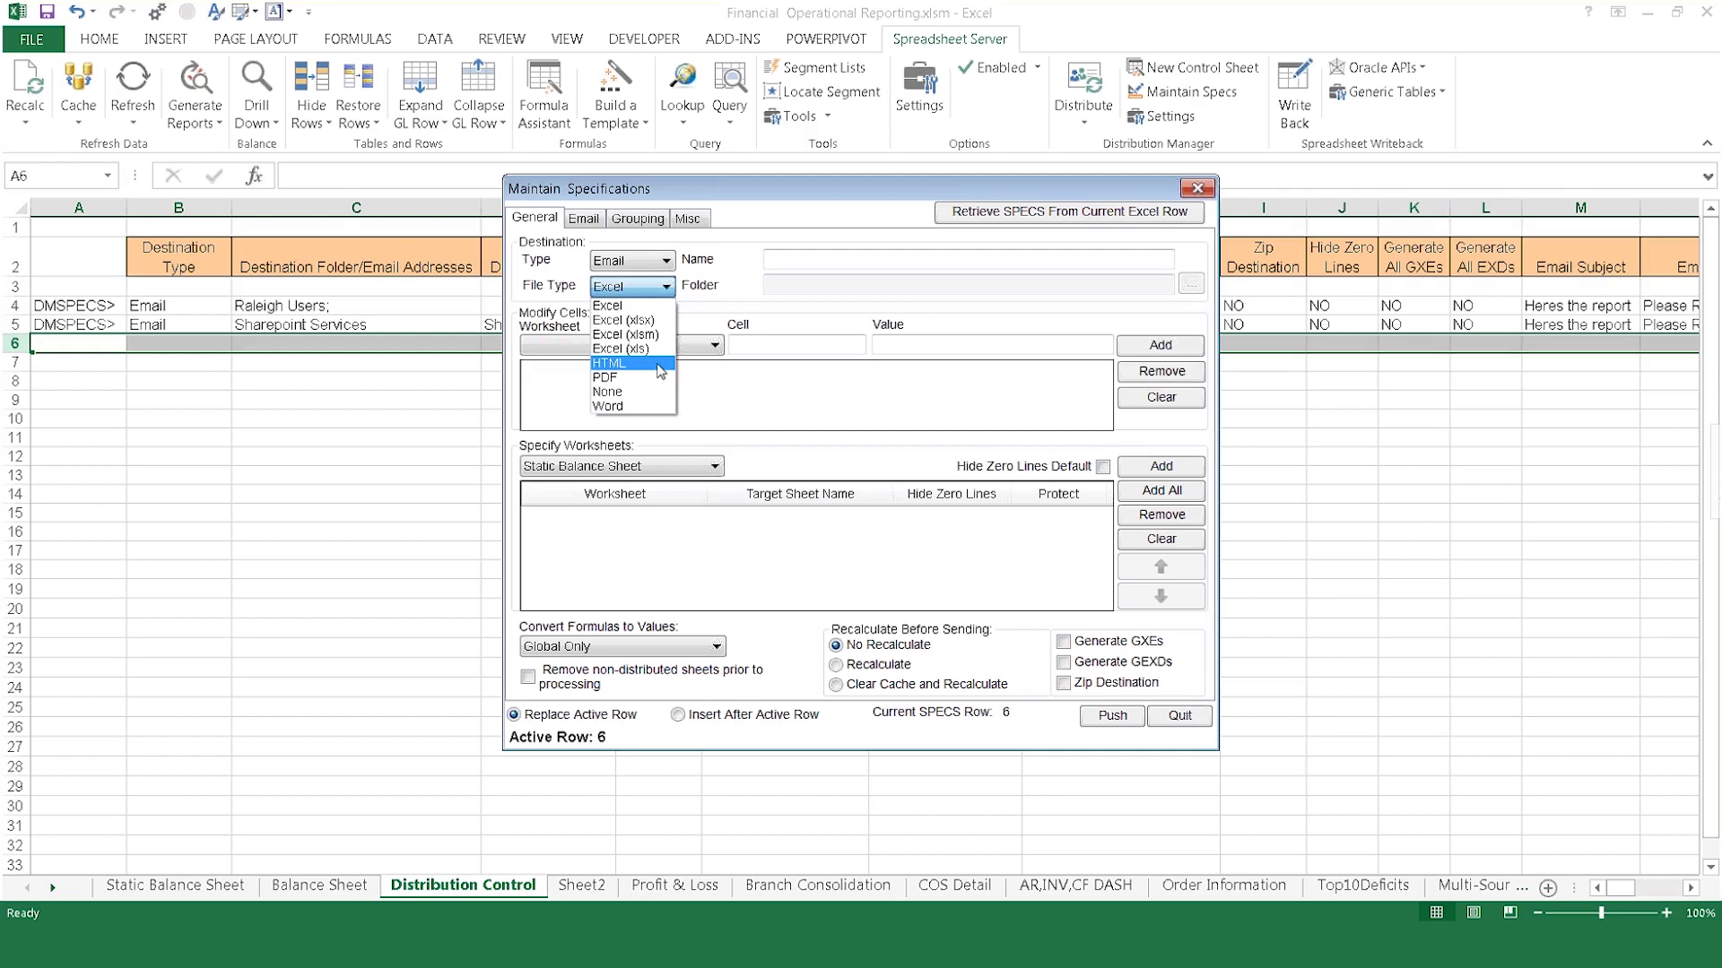
{"action": "left_click", "coordinate": [654, 300]}
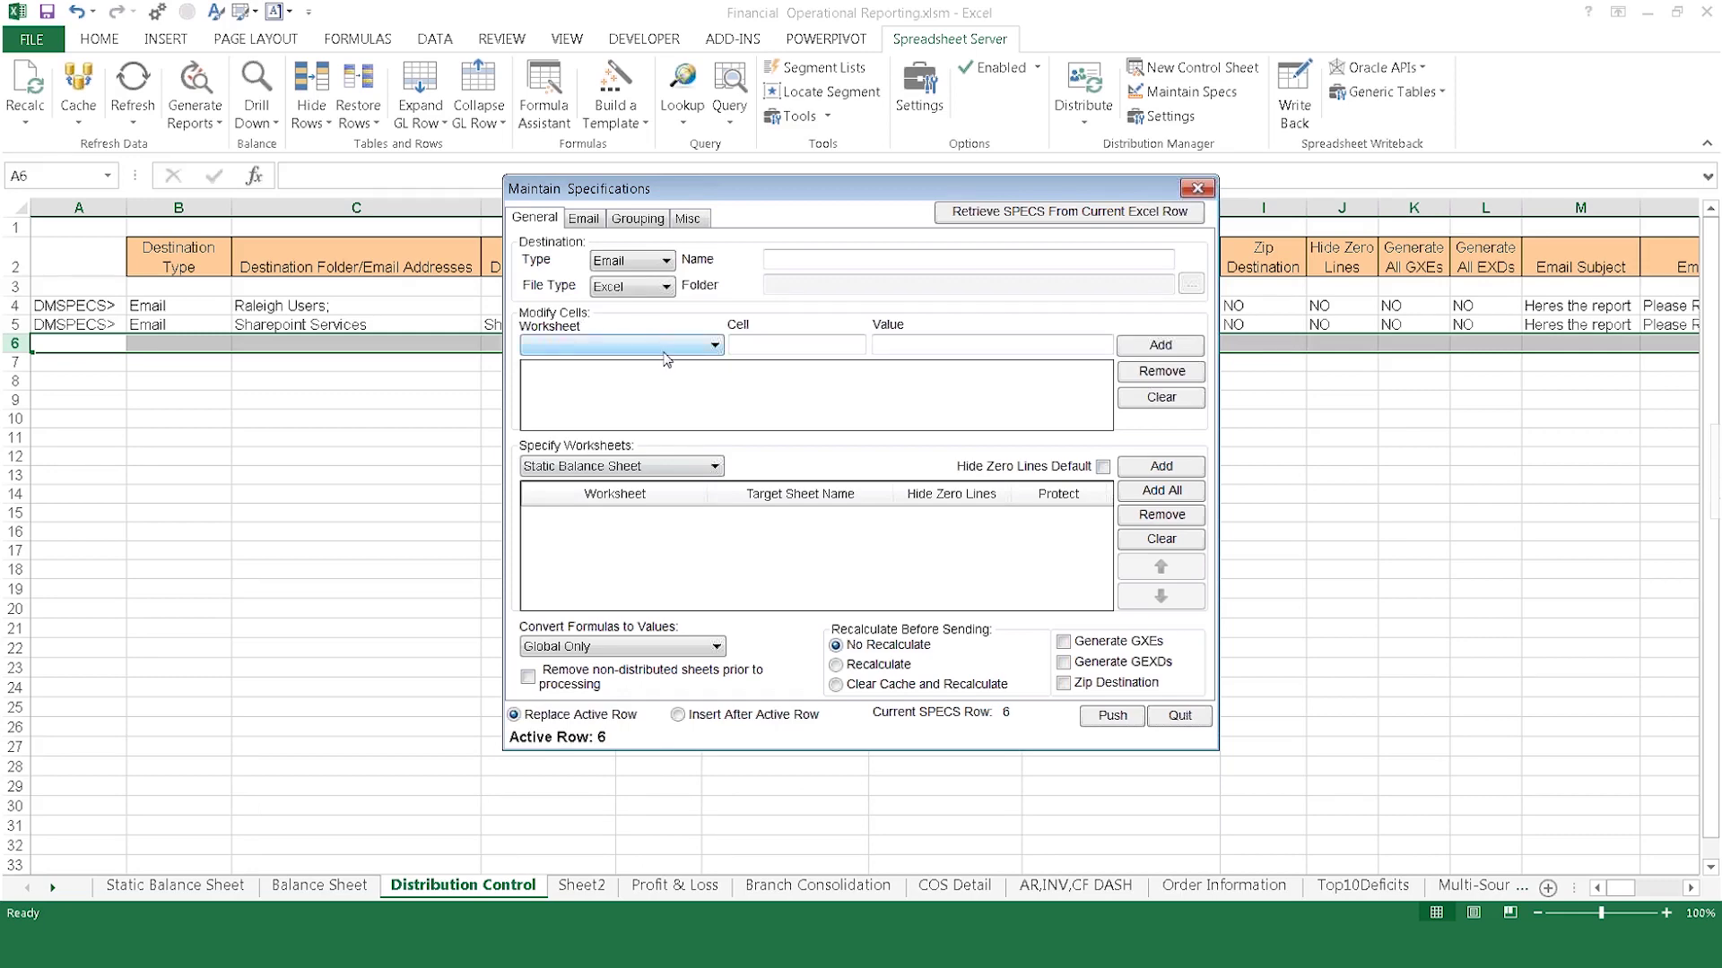
Add a Modify Cells change setting Profit & Loss cell N14 to value 400
{"action": "left_click", "coordinate": [703, 885]}
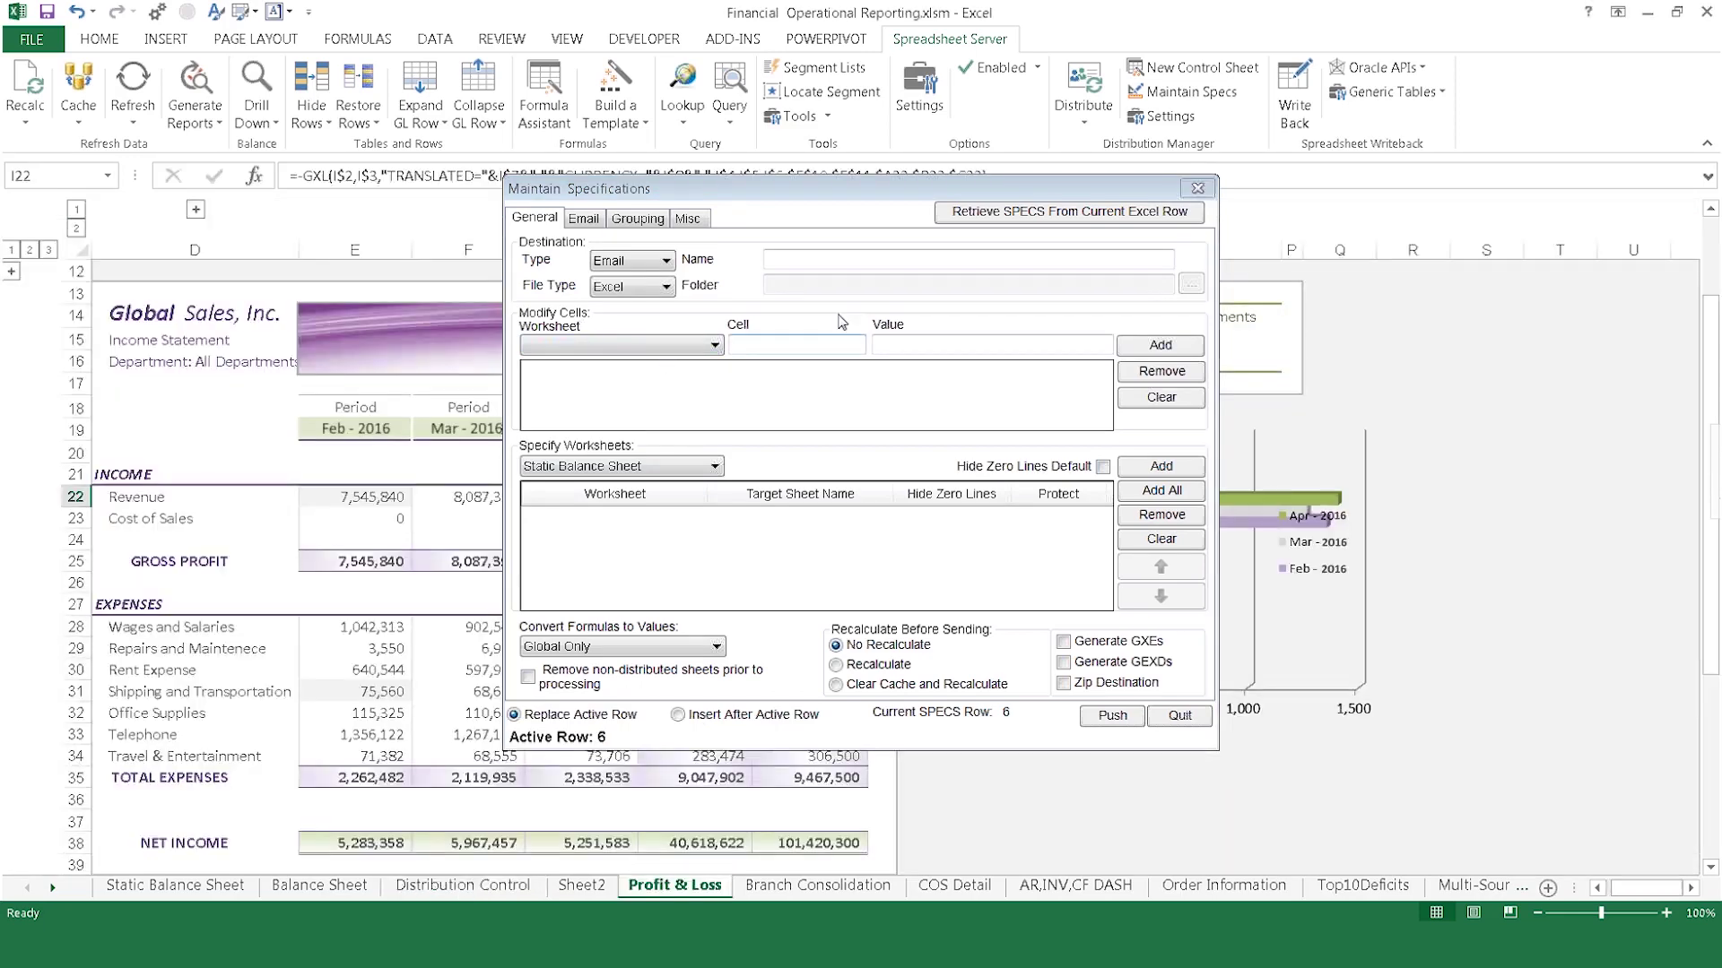
{"action": "mouse_move", "coordinate": [865, 188]}
{"action": "left_mouse_down"}
{"action": "mouse_move", "coordinate": [707, 172]}
{"action": "mouse_move", "coordinate": [479, 183]}
{"action": "left_mouse_up"}
{"action": "left_click", "coordinate": [1045, 317]}
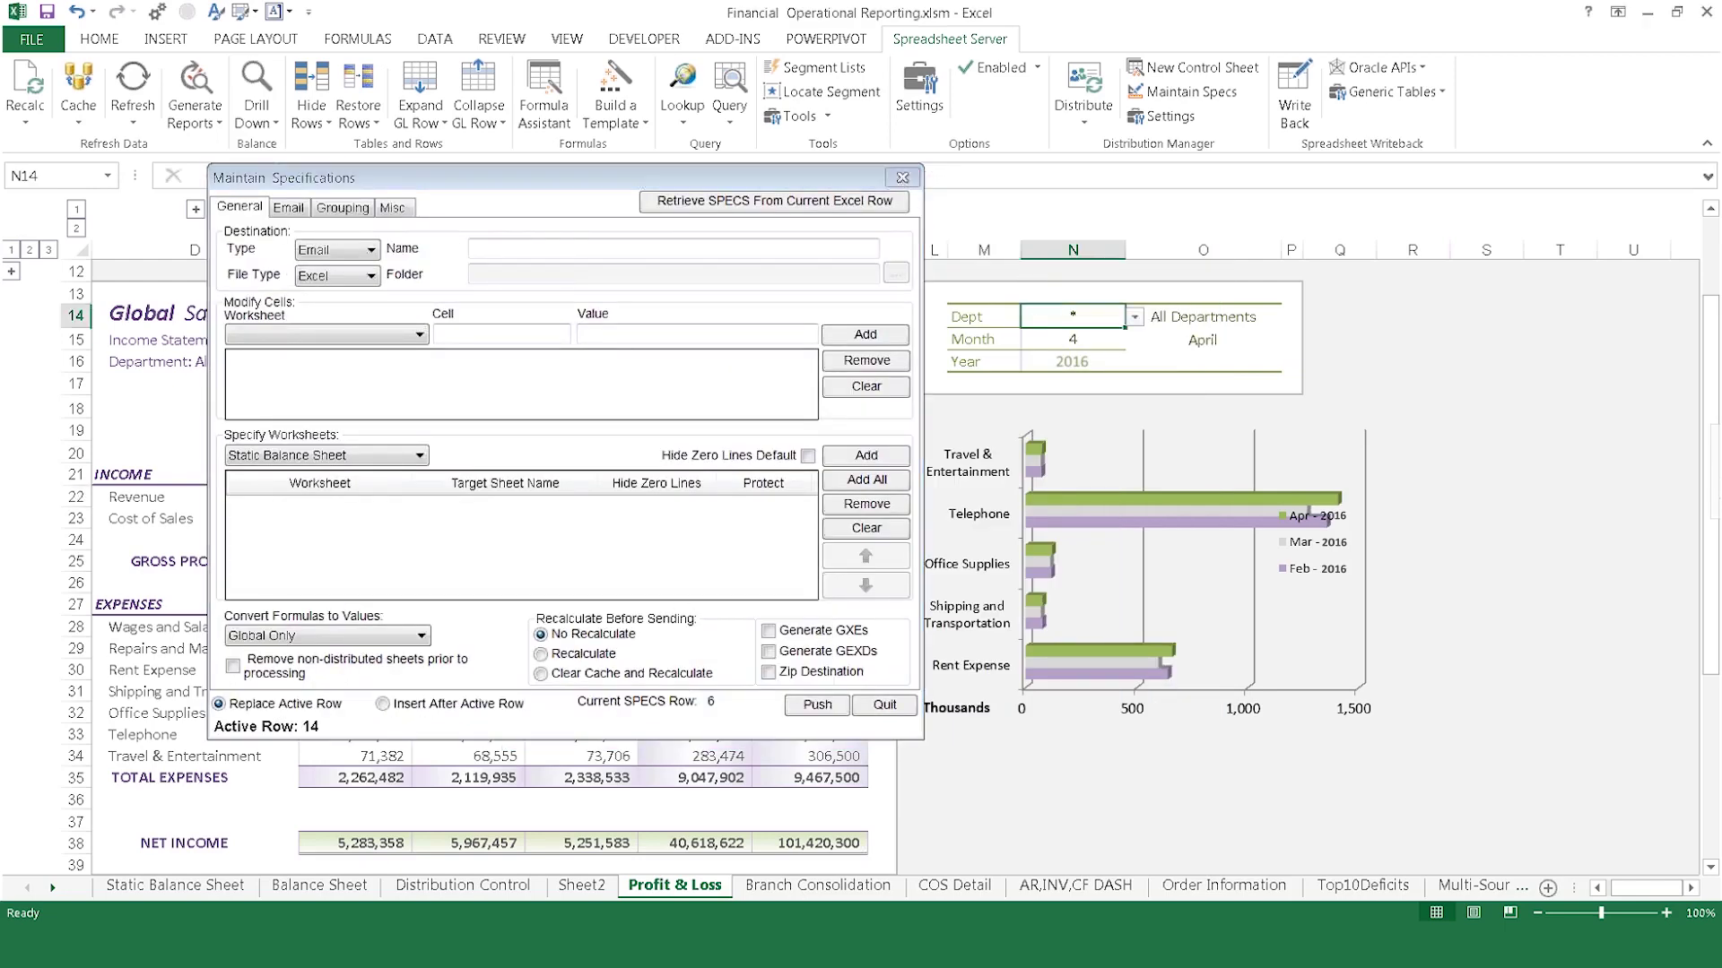
{"action": "left_click", "coordinate": [412, 336]}
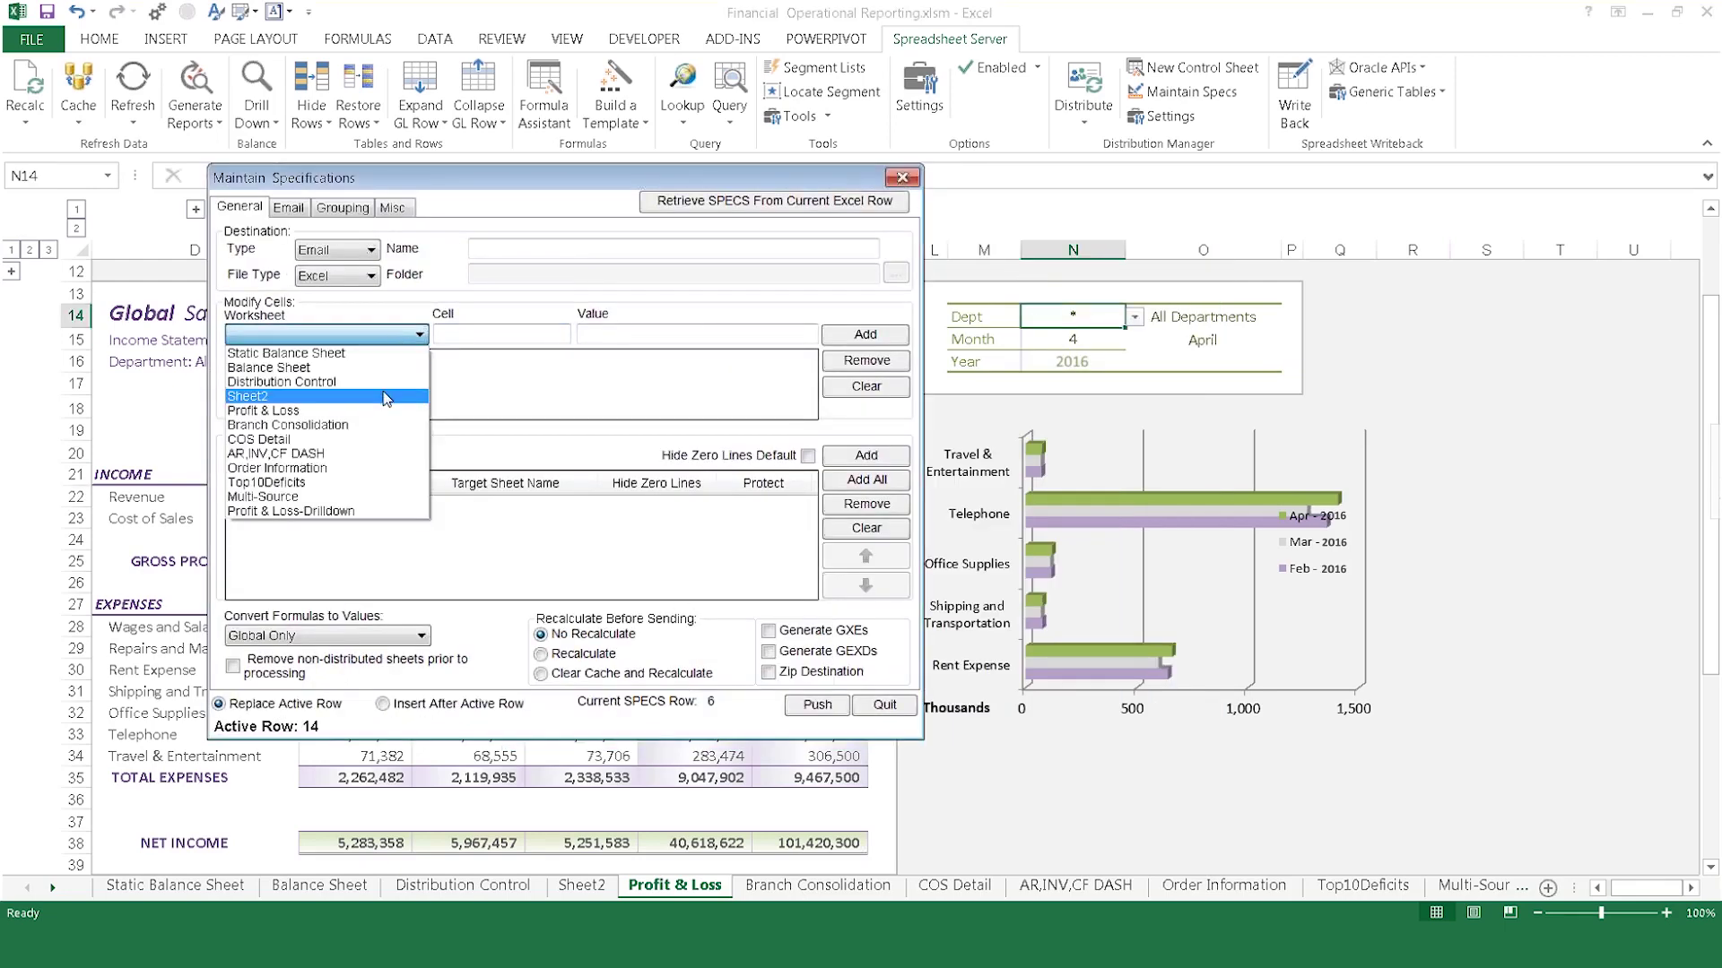
{"action": "left_click", "coordinate": [386, 411]}
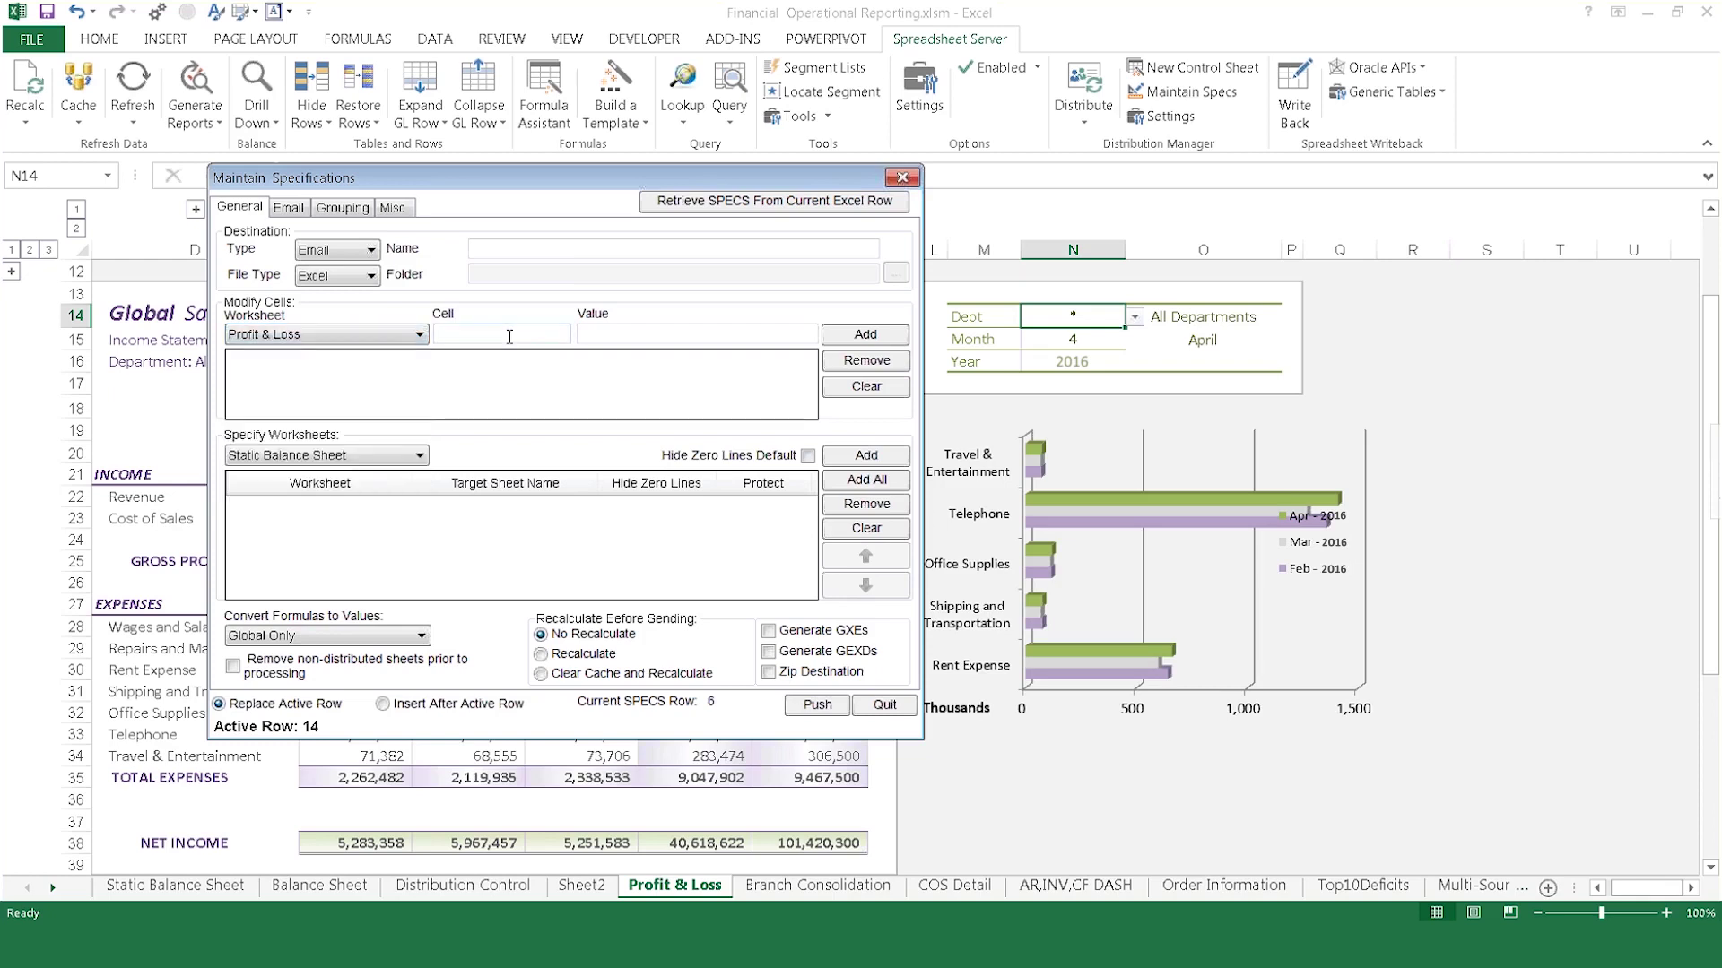
{"action": "left_click", "coordinate": [1097, 339]}
{"action": "left_click", "coordinate": [660, 329]}
{"action": "type", "text": "400"}
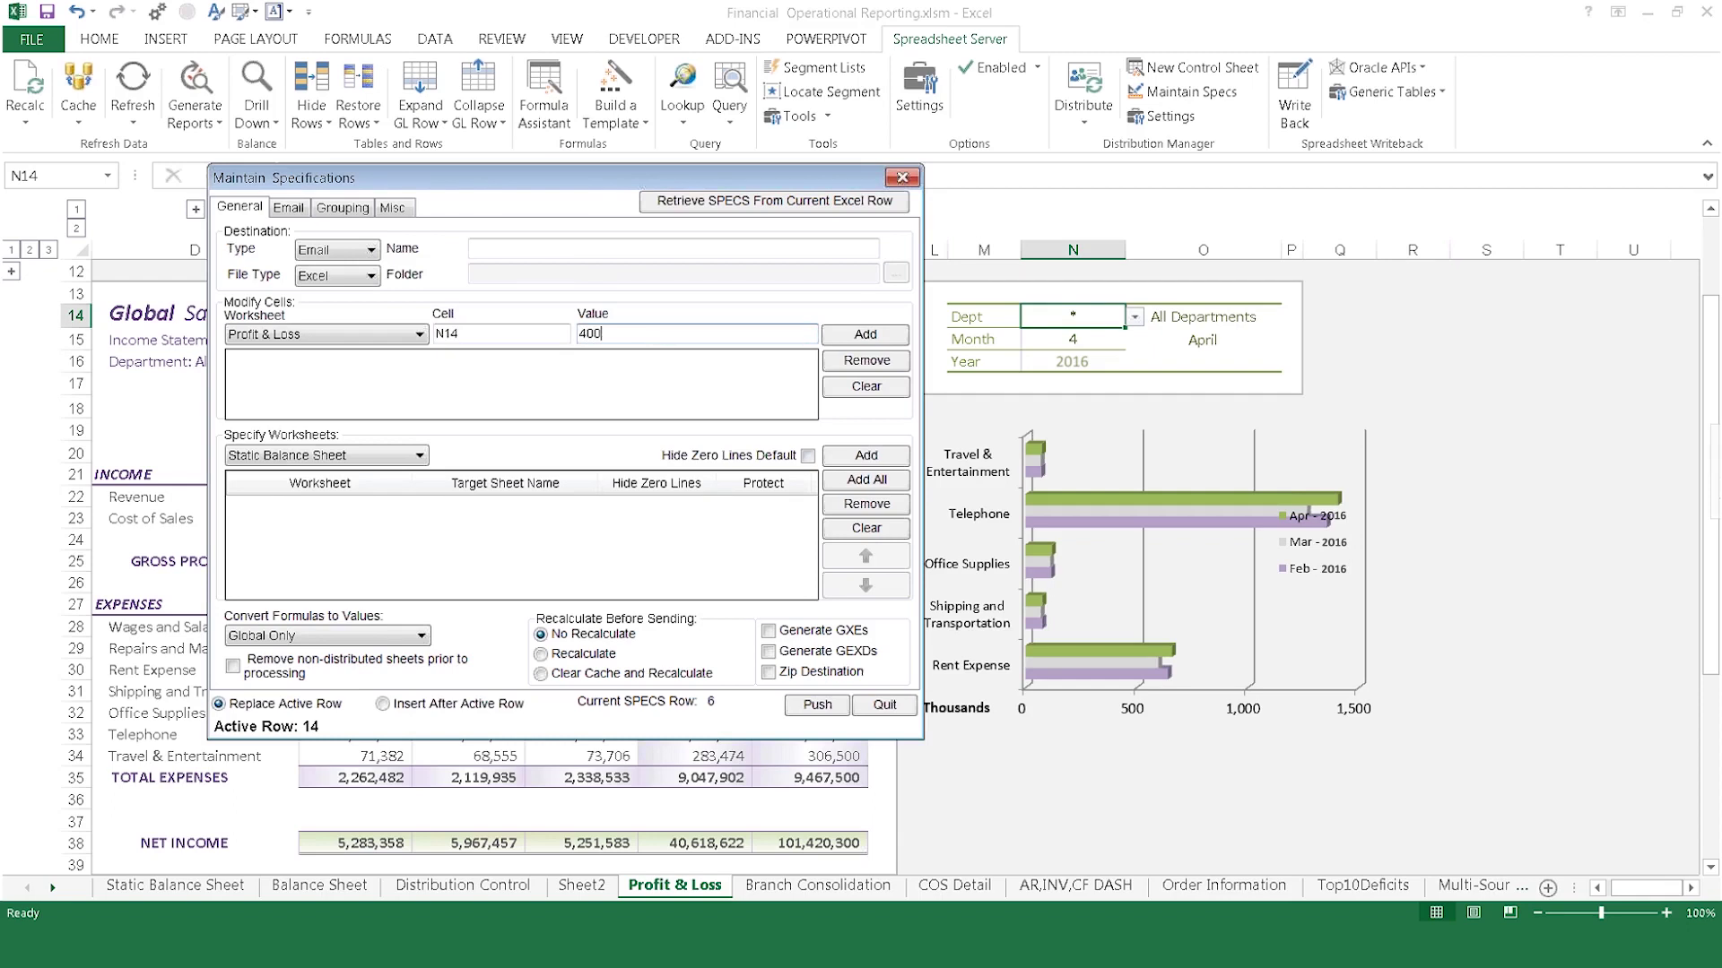
{"action": "left_click", "coordinate": [865, 335]}
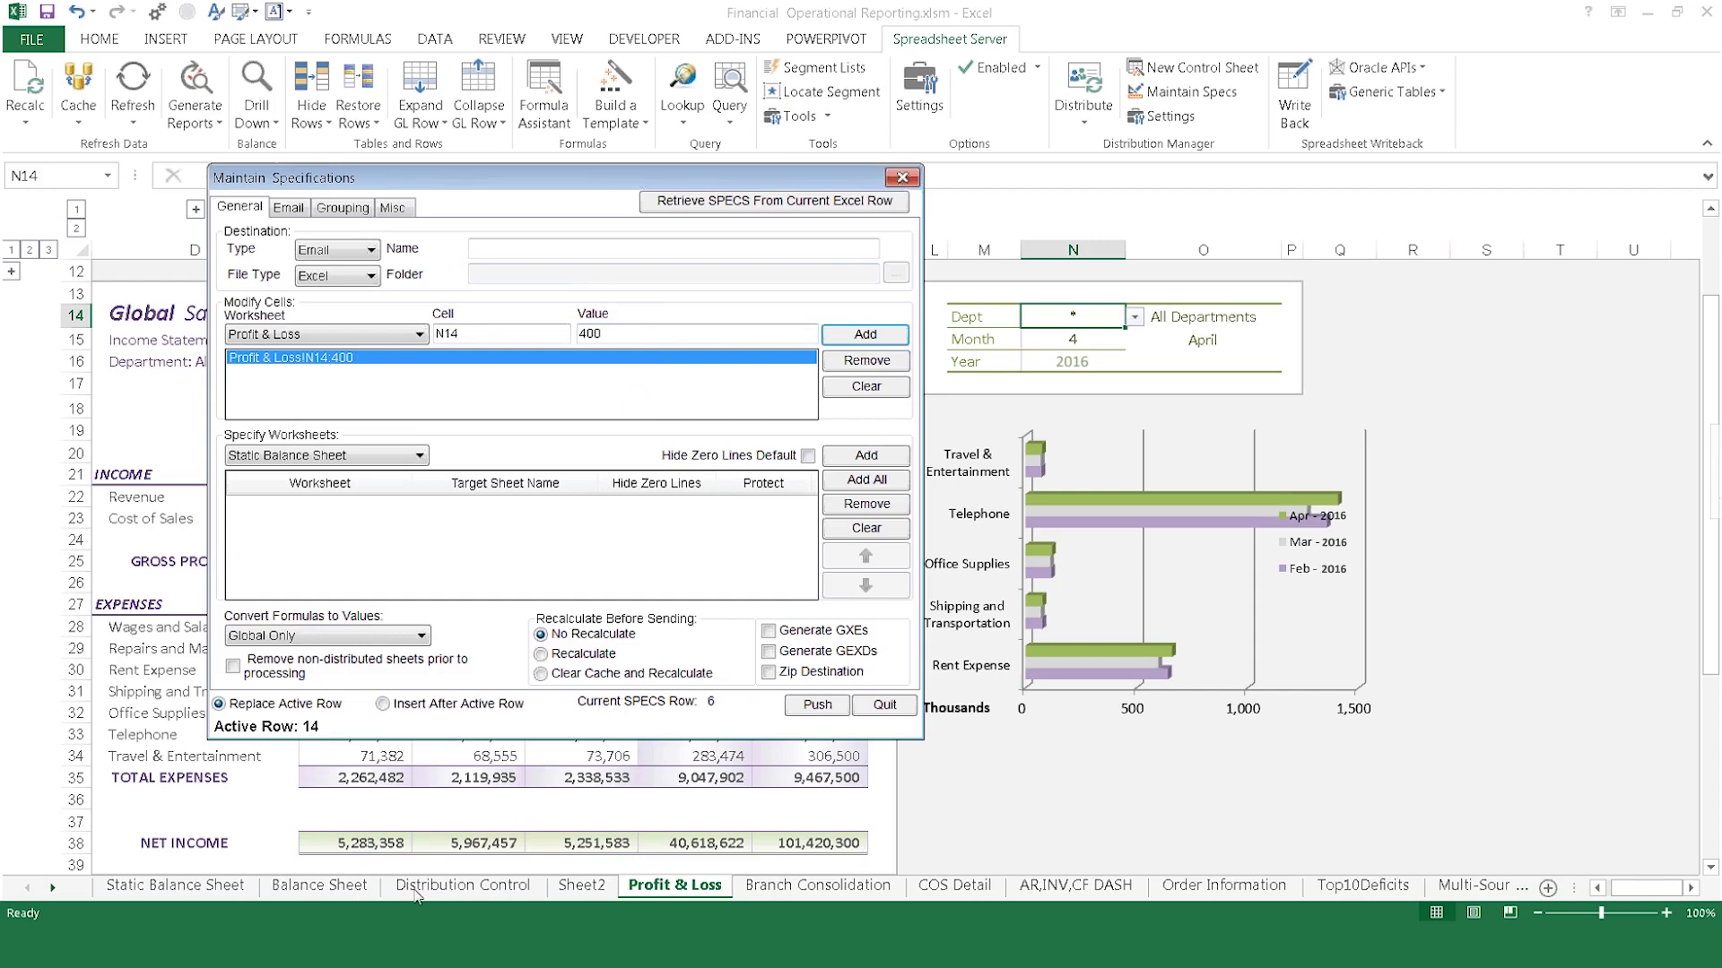
Specify Profit & Loss and Profit & Loss-Drilldown as the worksheets to send
{"action": "left_click", "coordinate": [441, 886]}
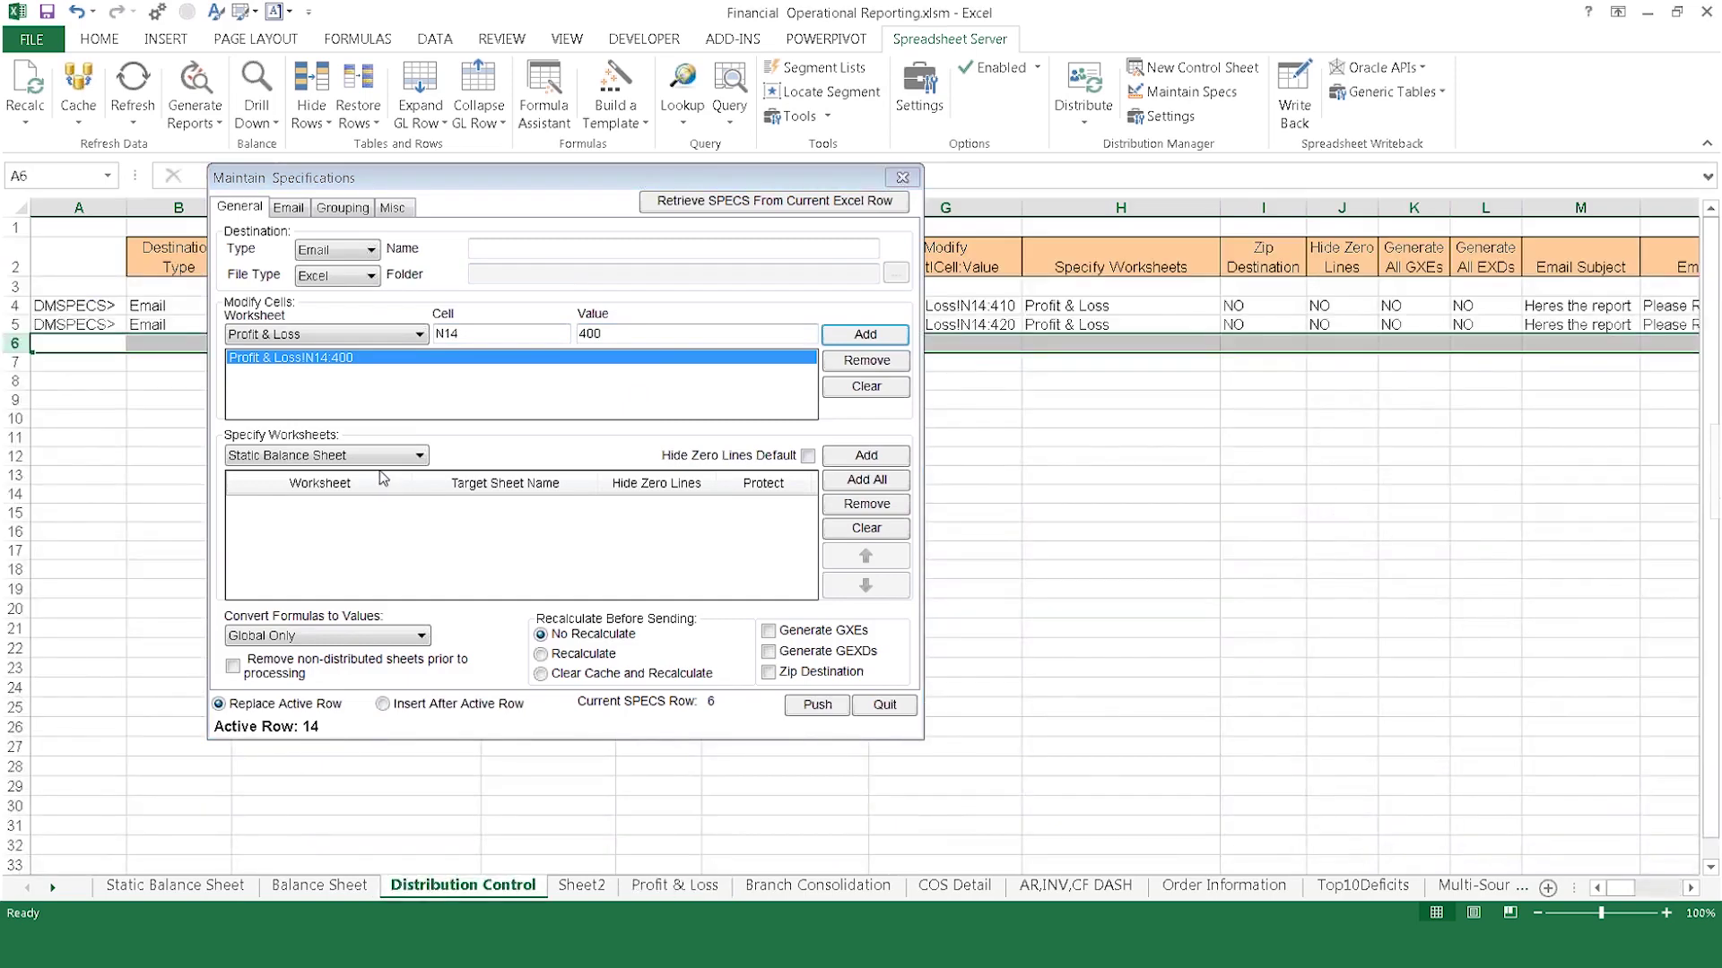
{"action": "left_click", "coordinate": [384, 461]}
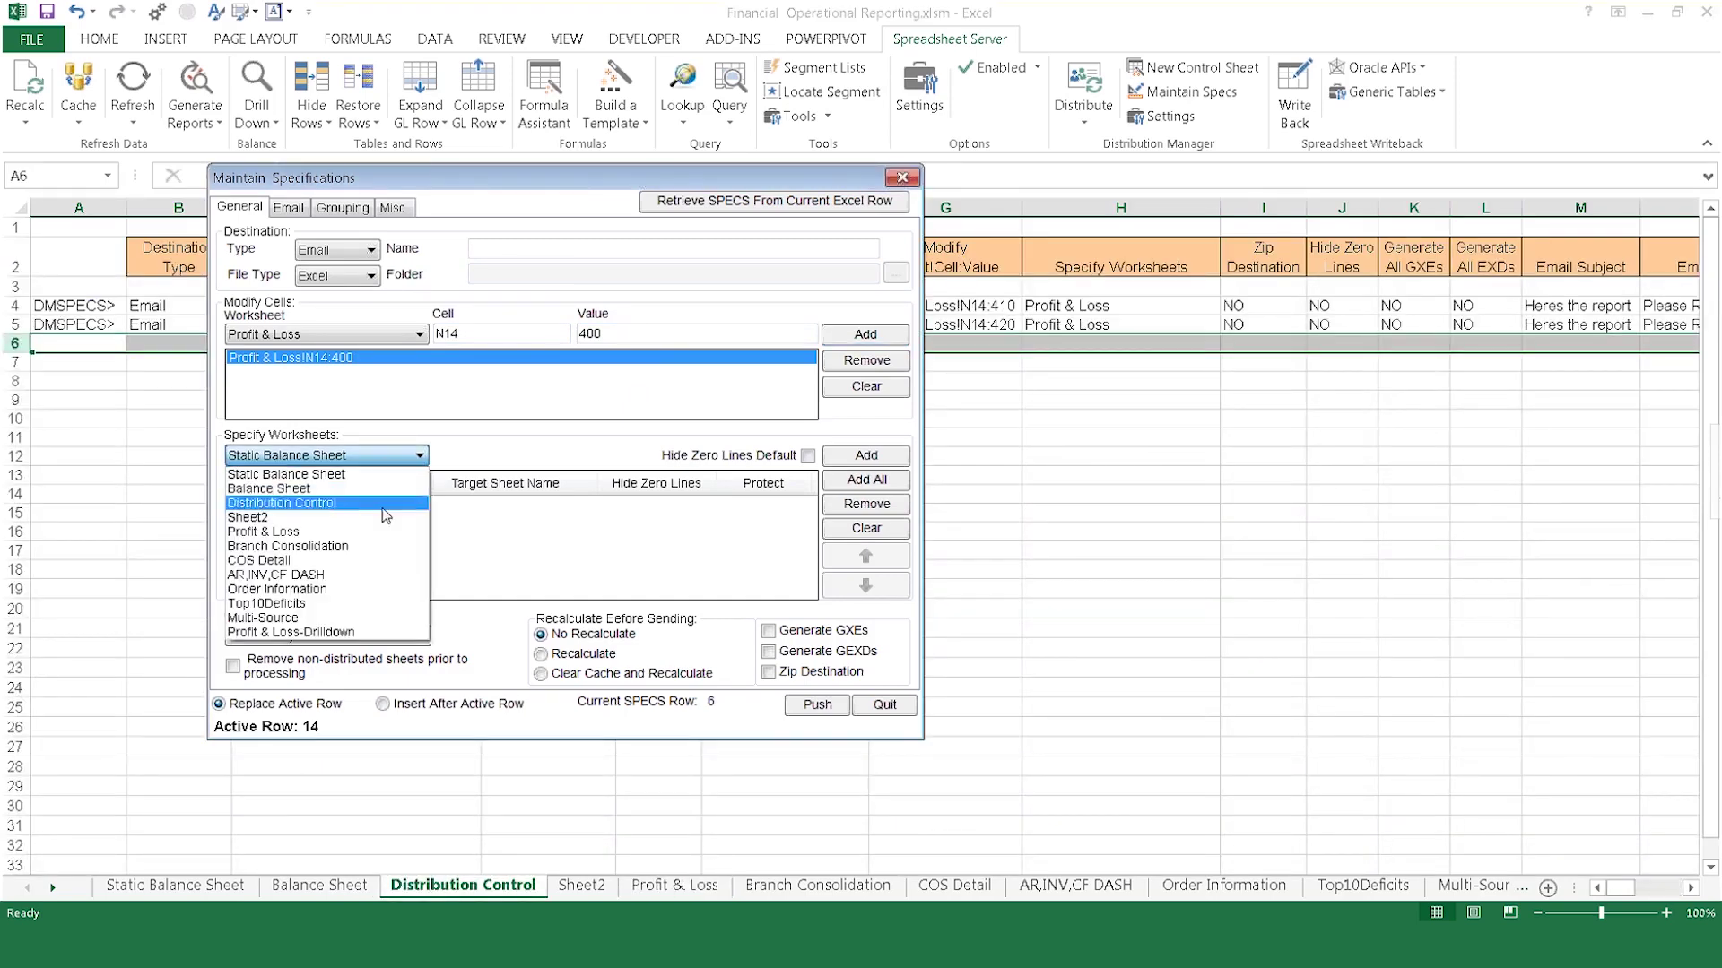
{"action": "left_click", "coordinate": [371, 534]}
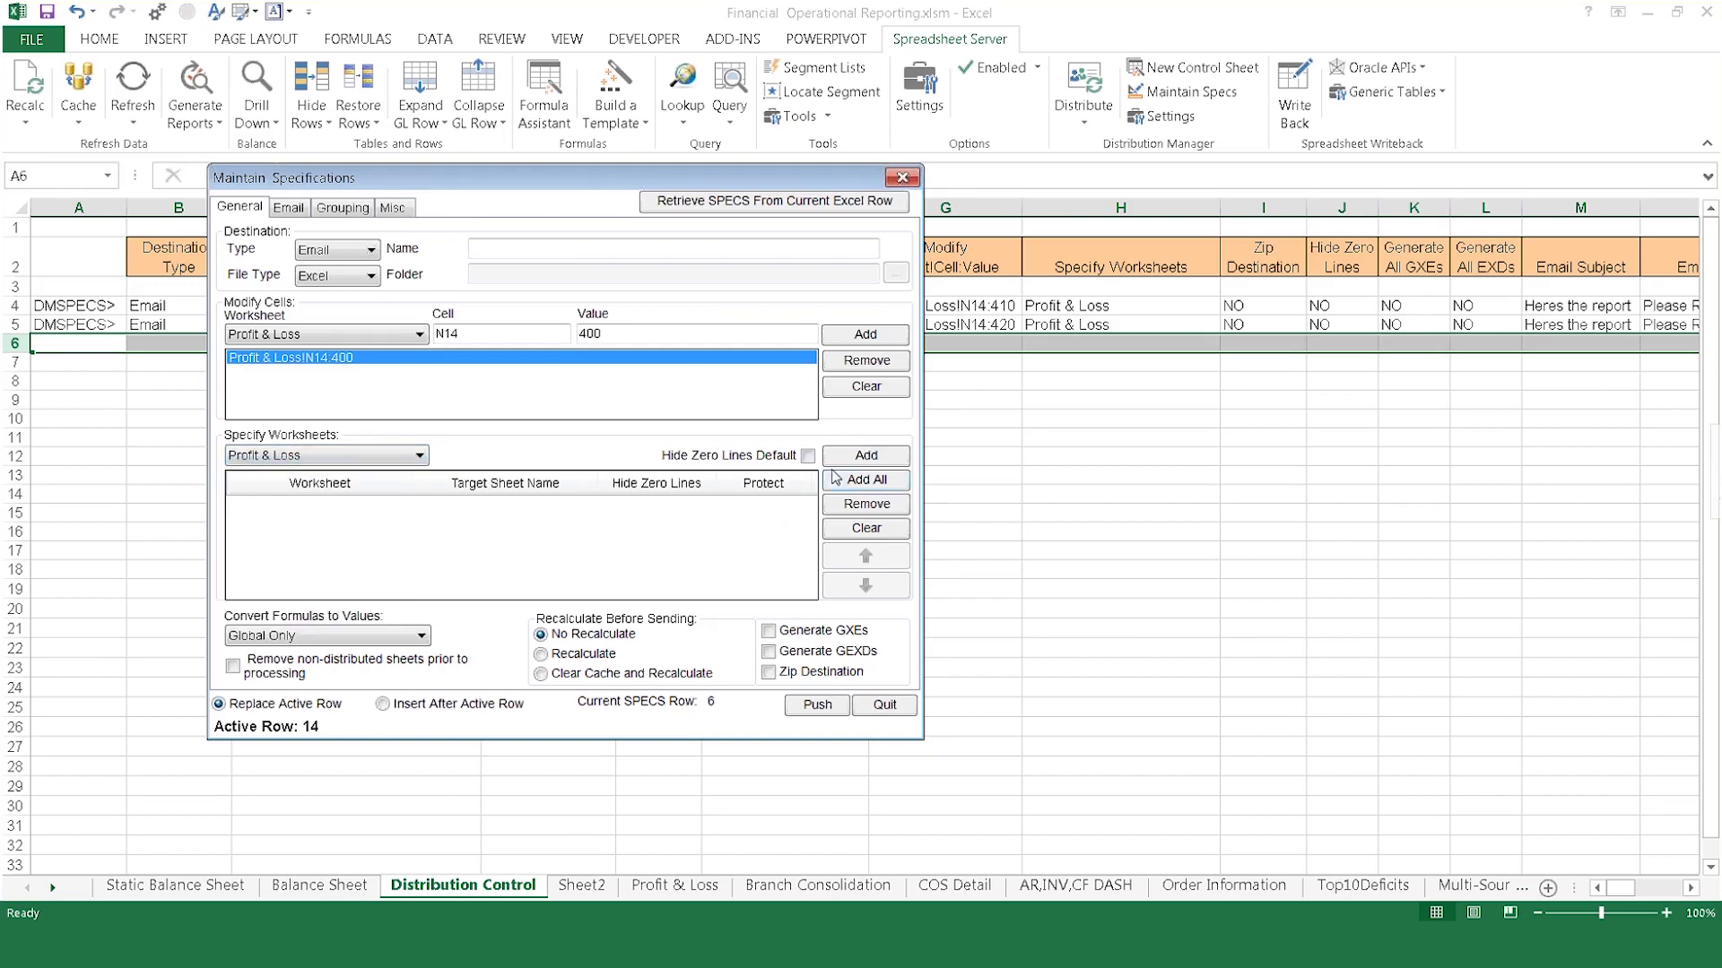
{"action": "left_click", "coordinate": [845, 461]}
{"action": "left_click", "coordinate": [379, 466]}
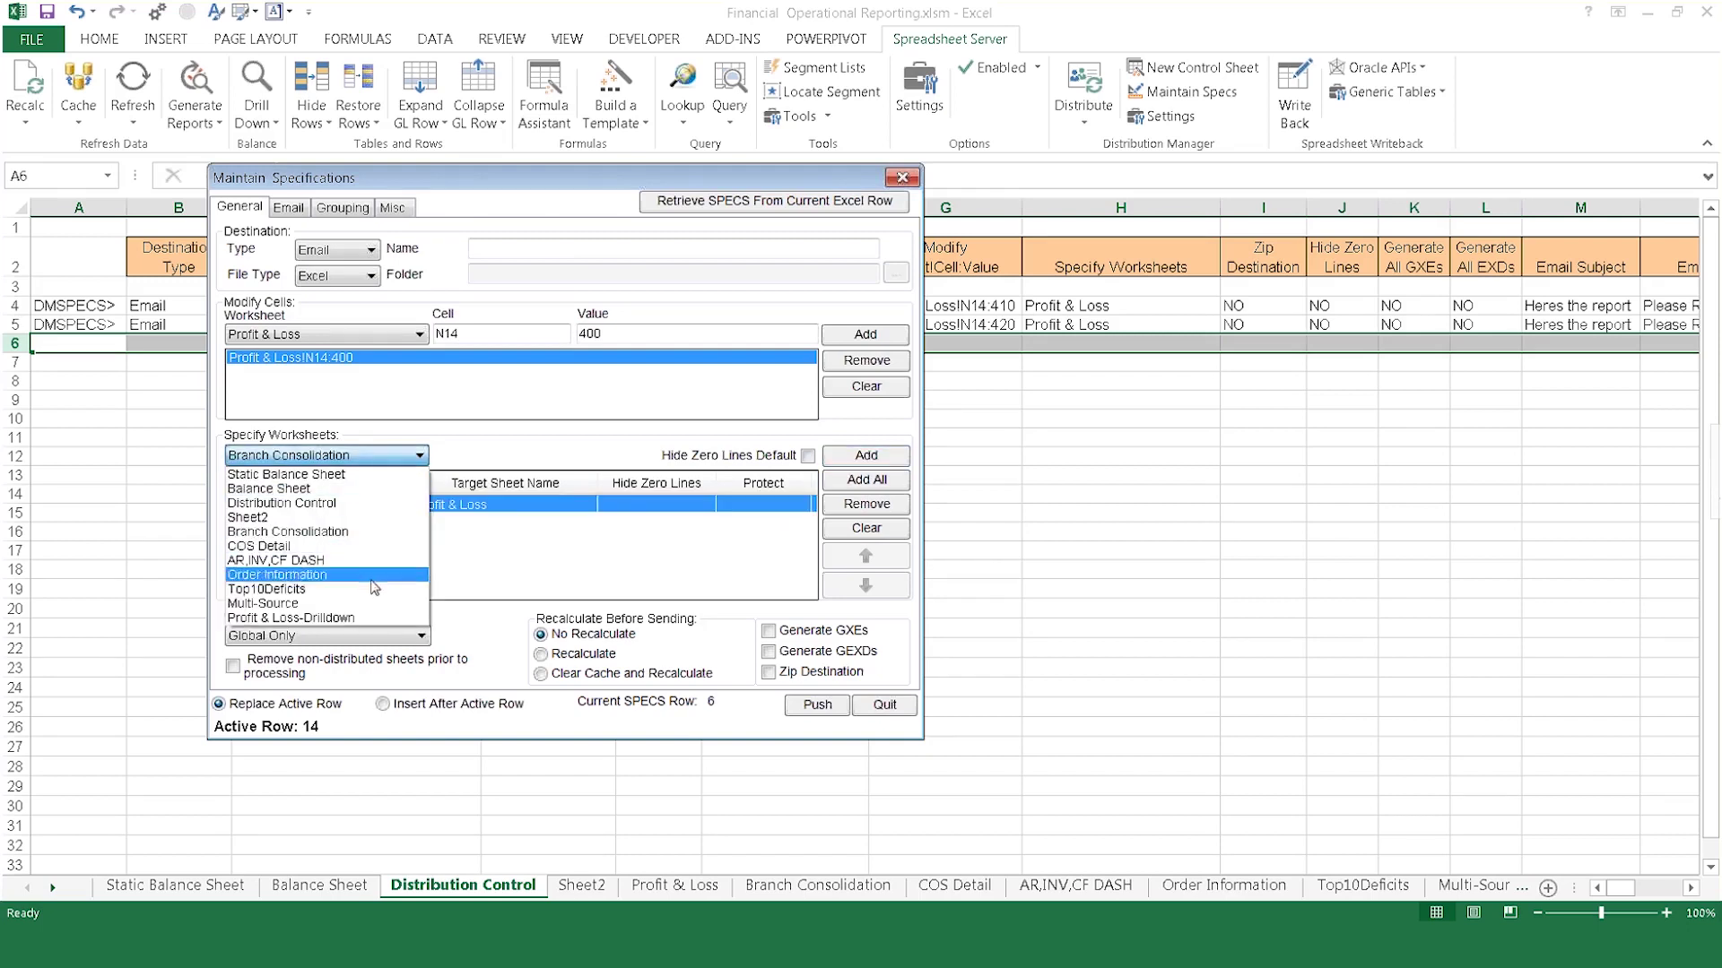
{"action": "left_click", "coordinate": [297, 478]}
{"action": "left_click", "coordinate": [845, 457]}
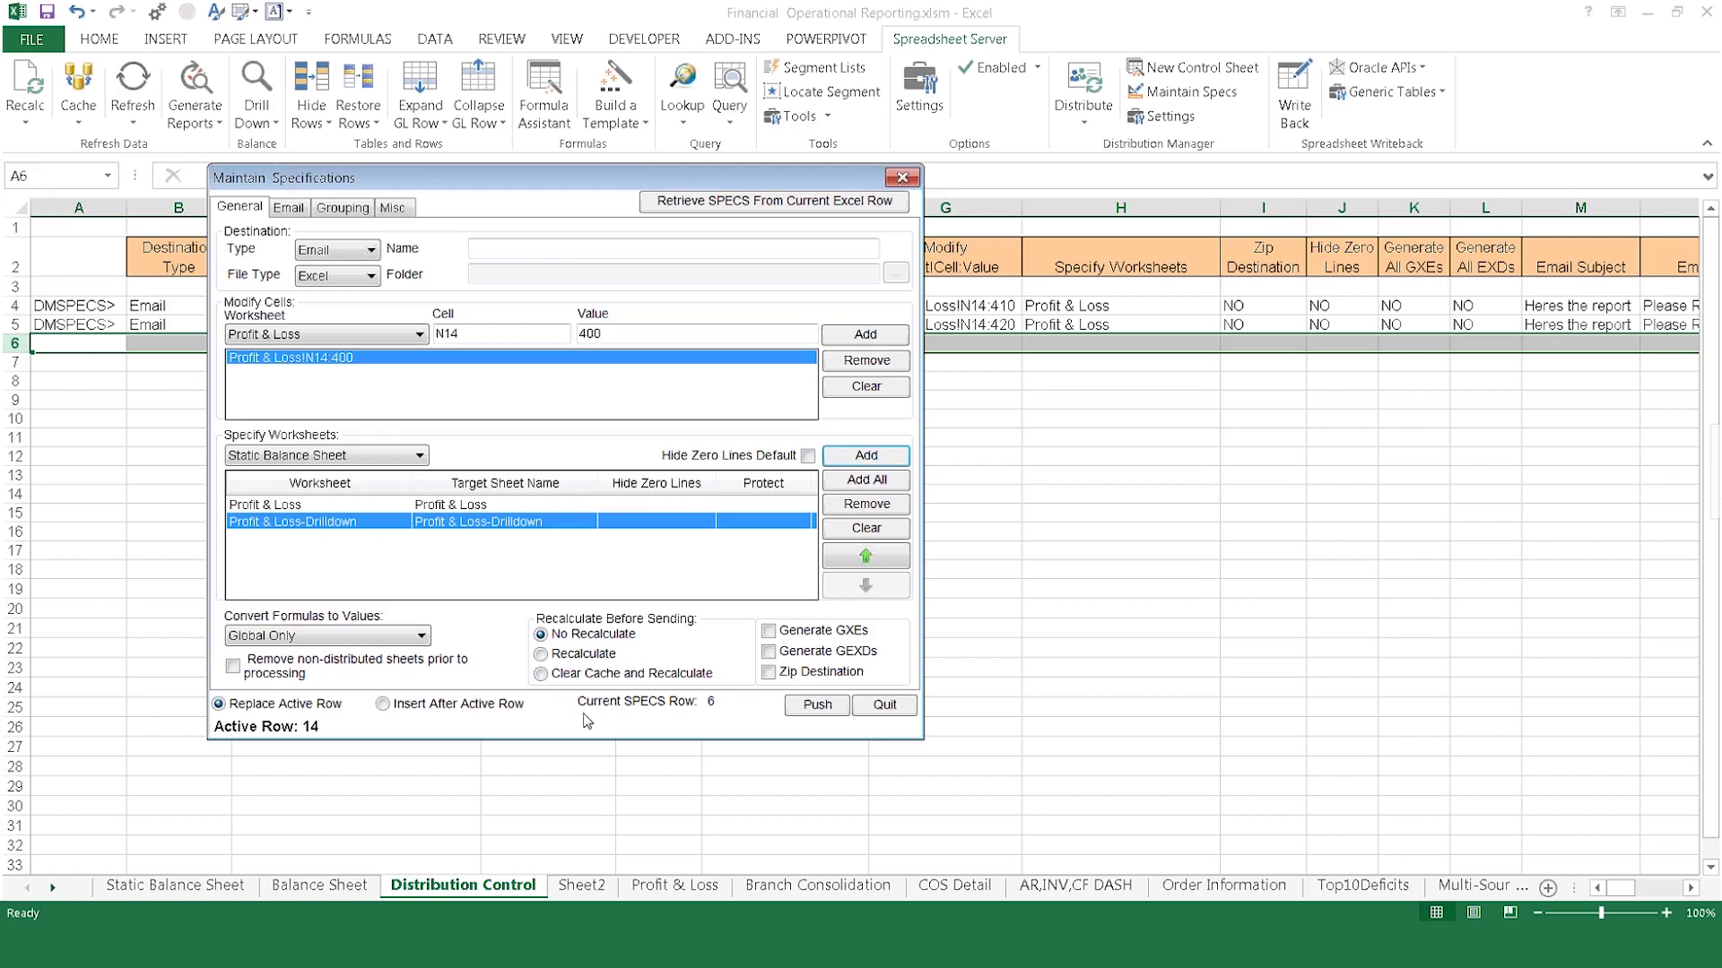
{"action": "left_click", "coordinate": [383, 703]}
{"action": "left_click", "coordinate": [815, 706]}
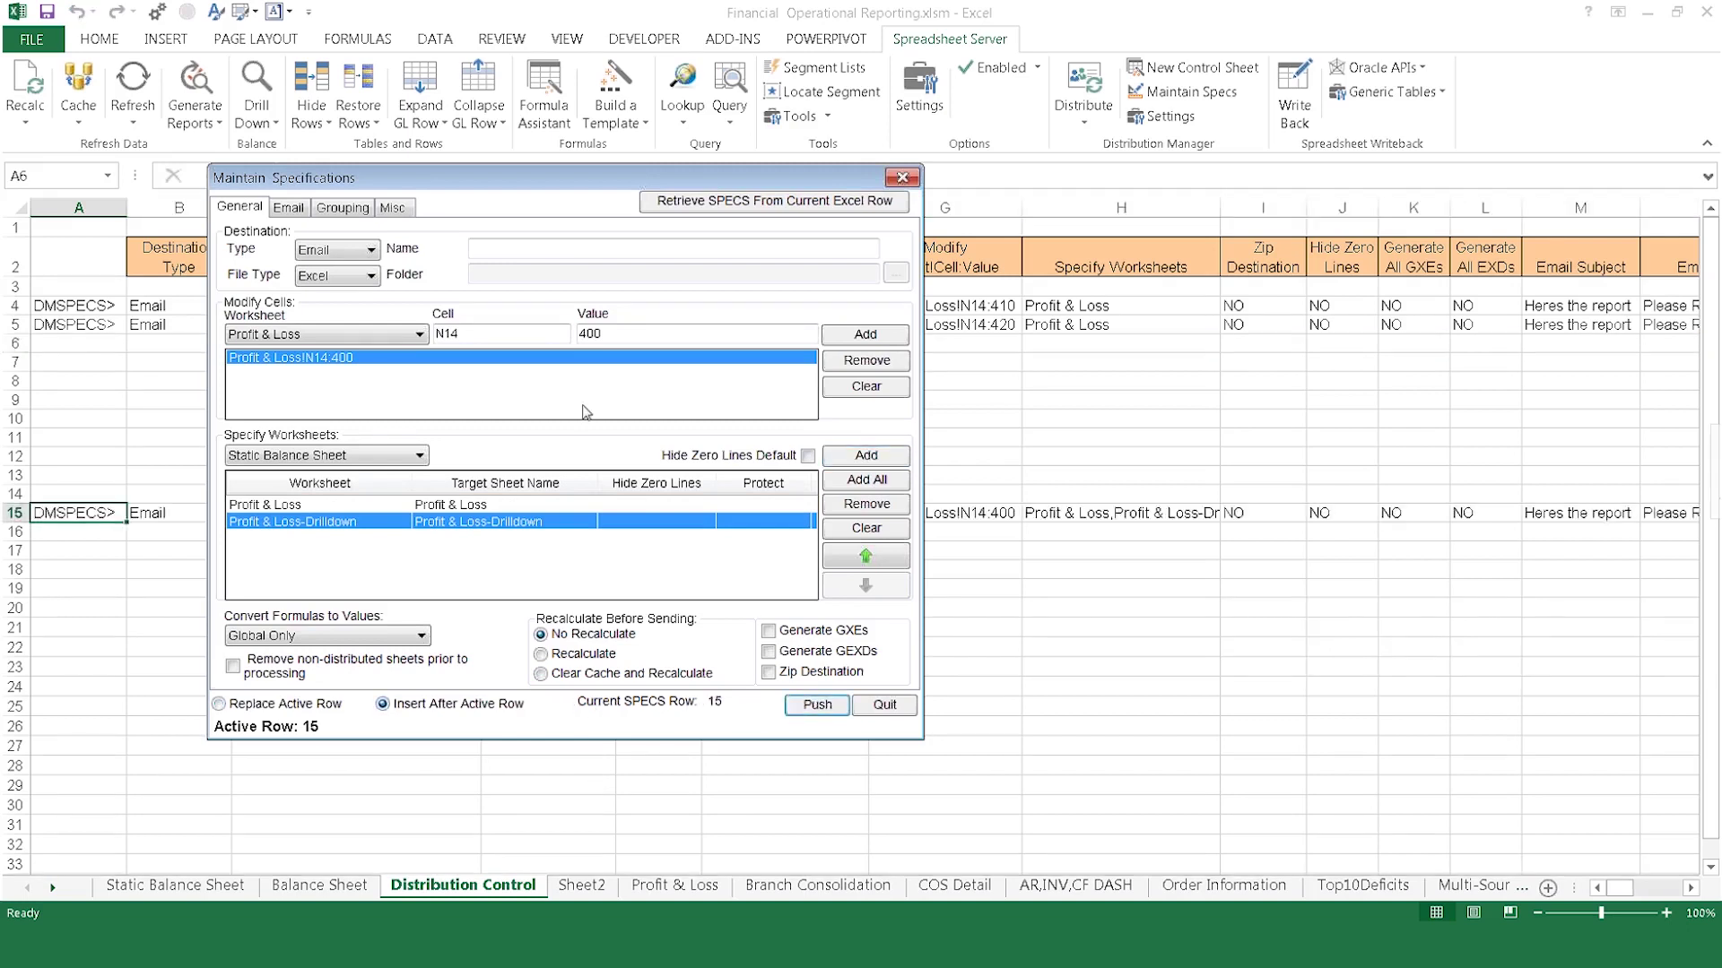
{"action": "left_click", "coordinate": [292, 209]}
{"action": "left_click_drag", "start_coordinate": [383, 244], "coordinate": [265, 270]}
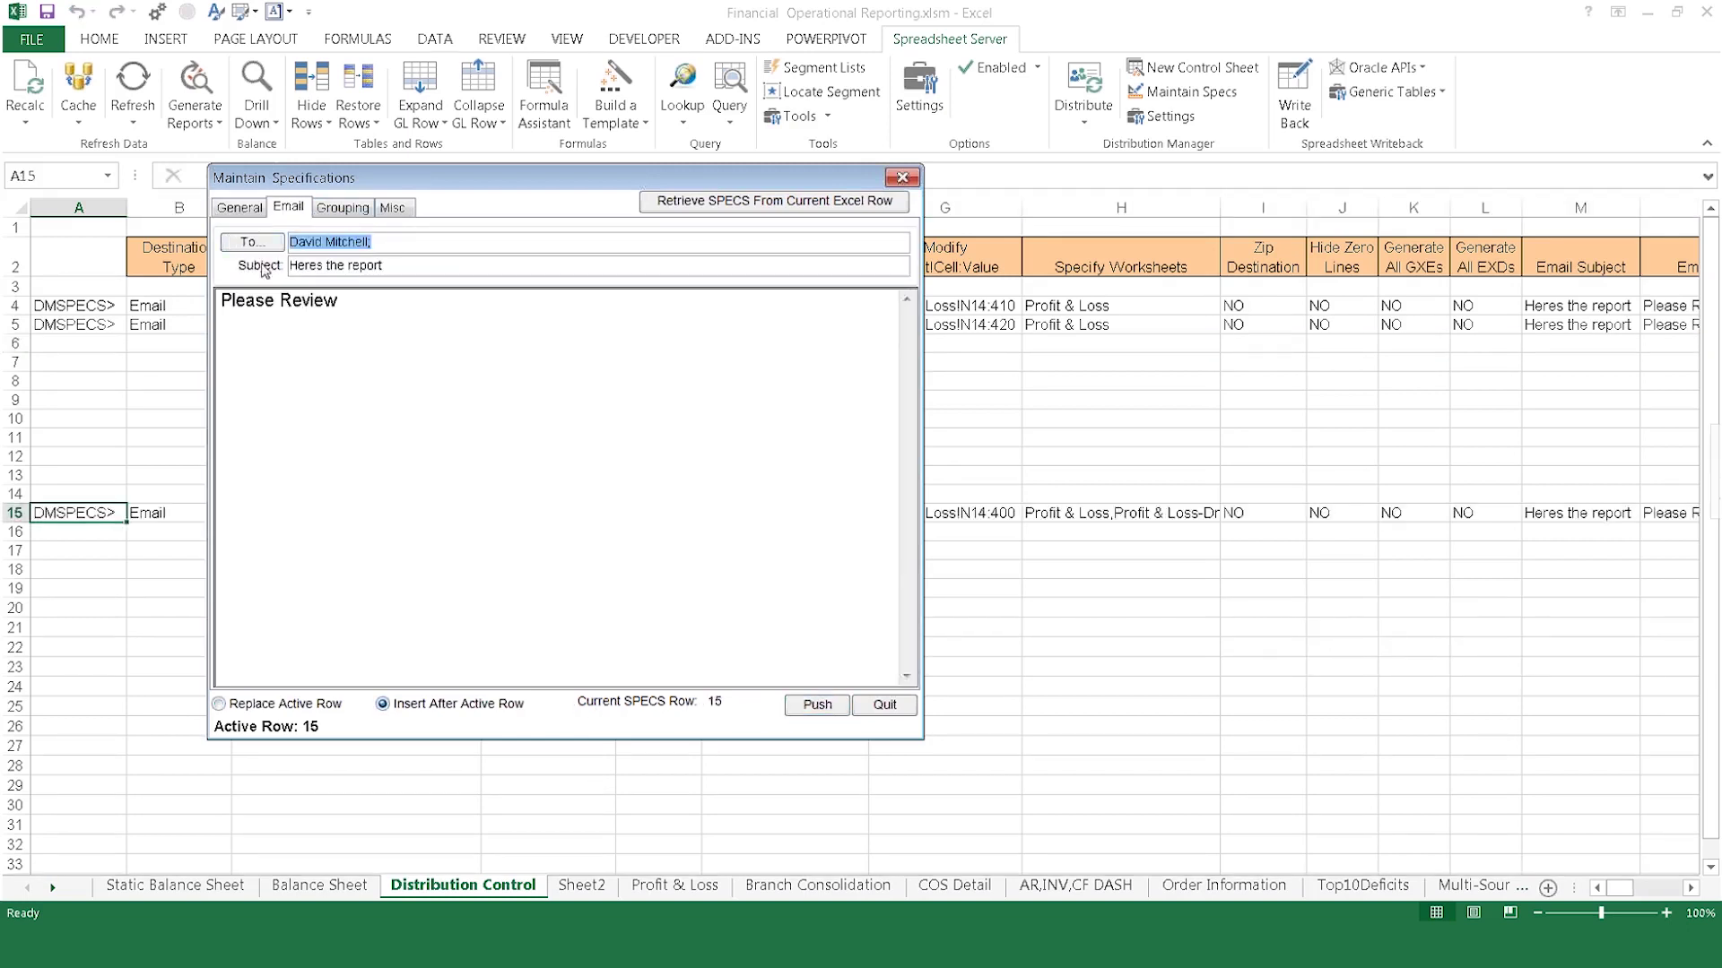
{"action": "key", "text": "BackSpace"}
{"action": "left_click", "coordinate": [251, 242]}
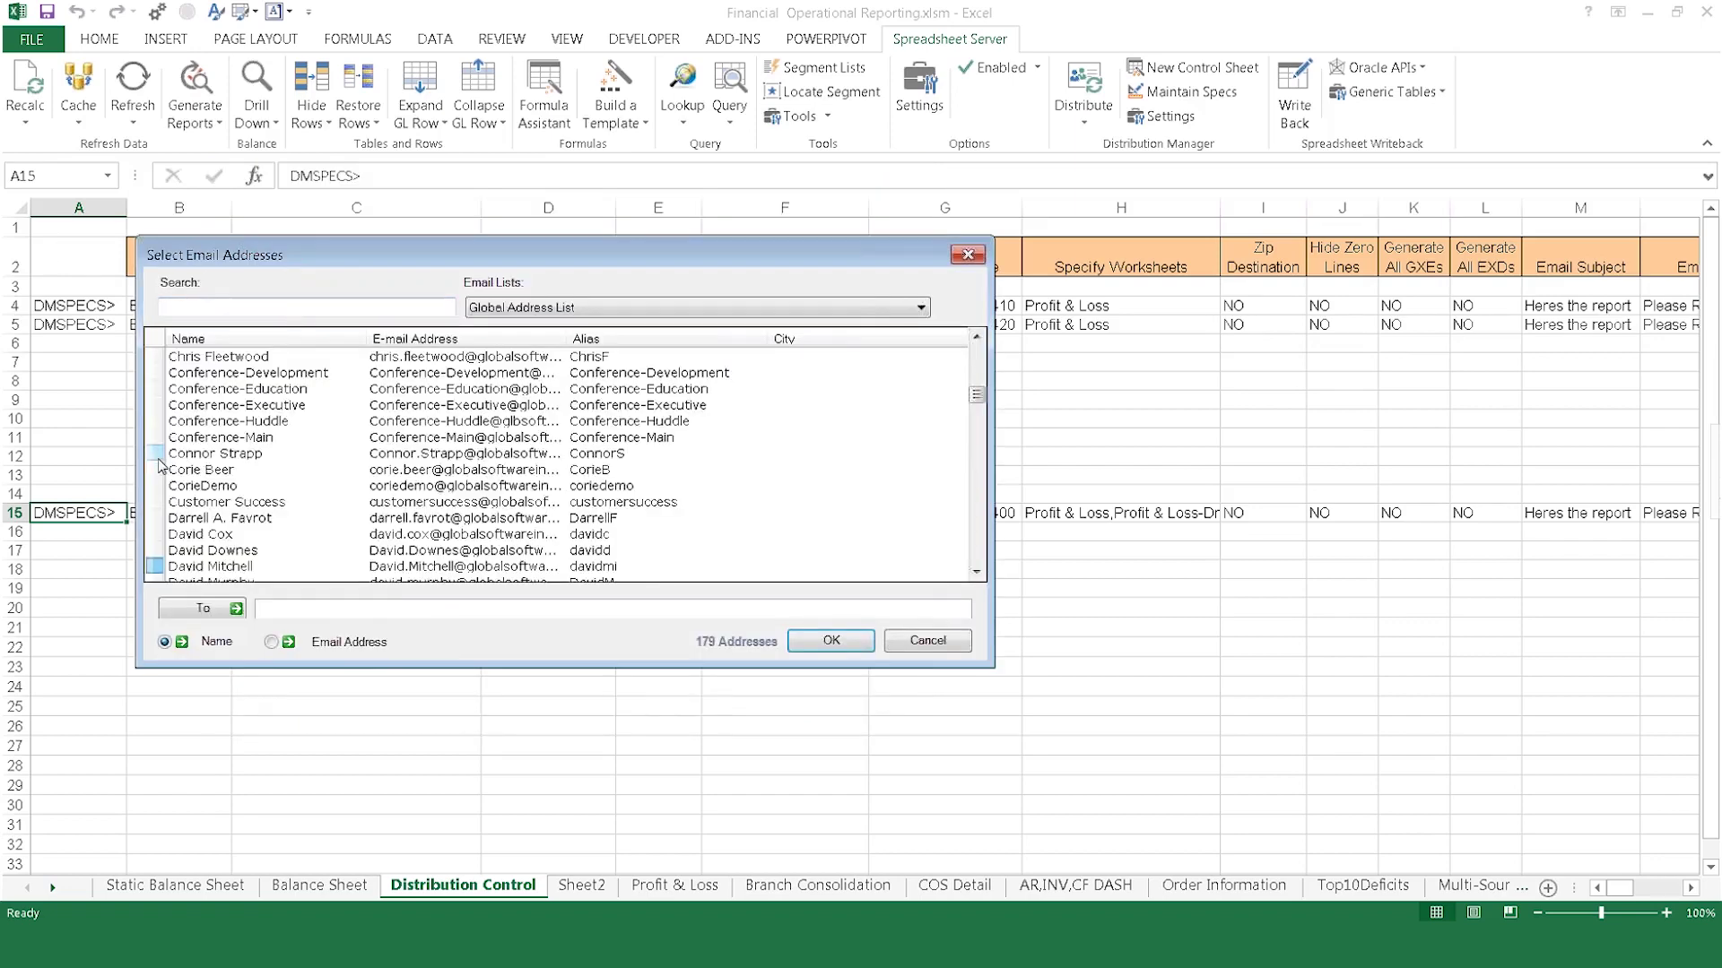
{"action": "double_click", "coordinate": [159, 458]}
{"action": "left_click", "coordinate": [831, 640]}
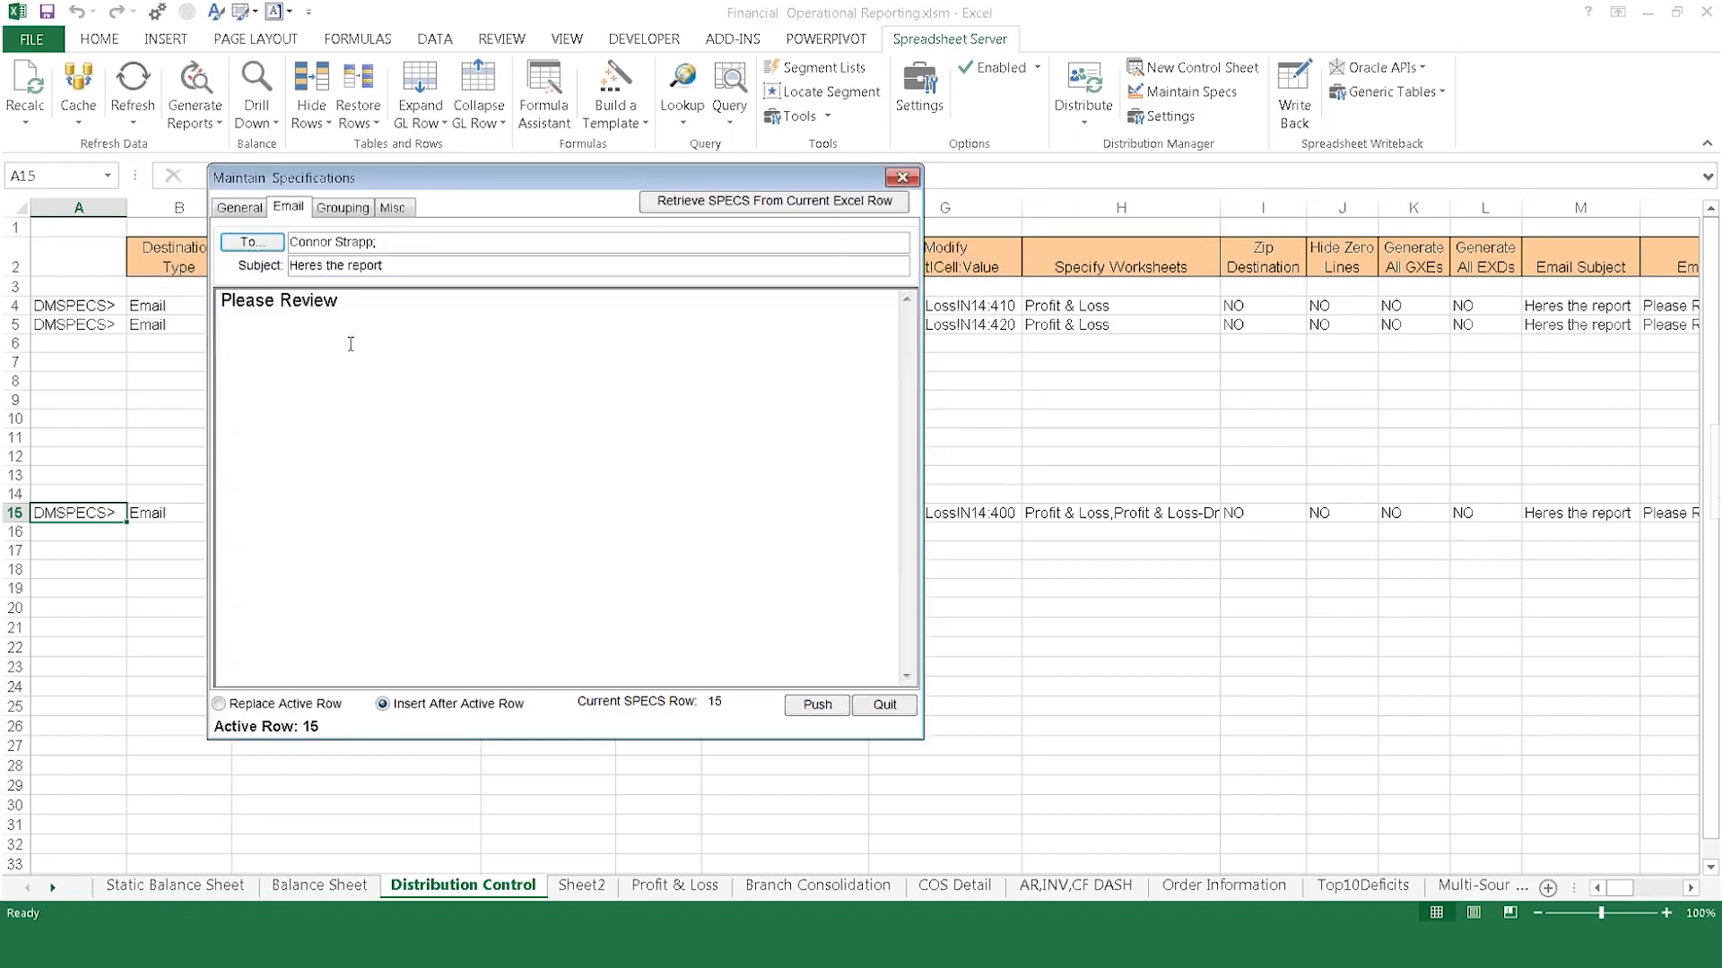
Replace the N14 change with value 500, push the second spec as a new row, and quit the editor
{"action": "left_click", "coordinate": [240, 210]}
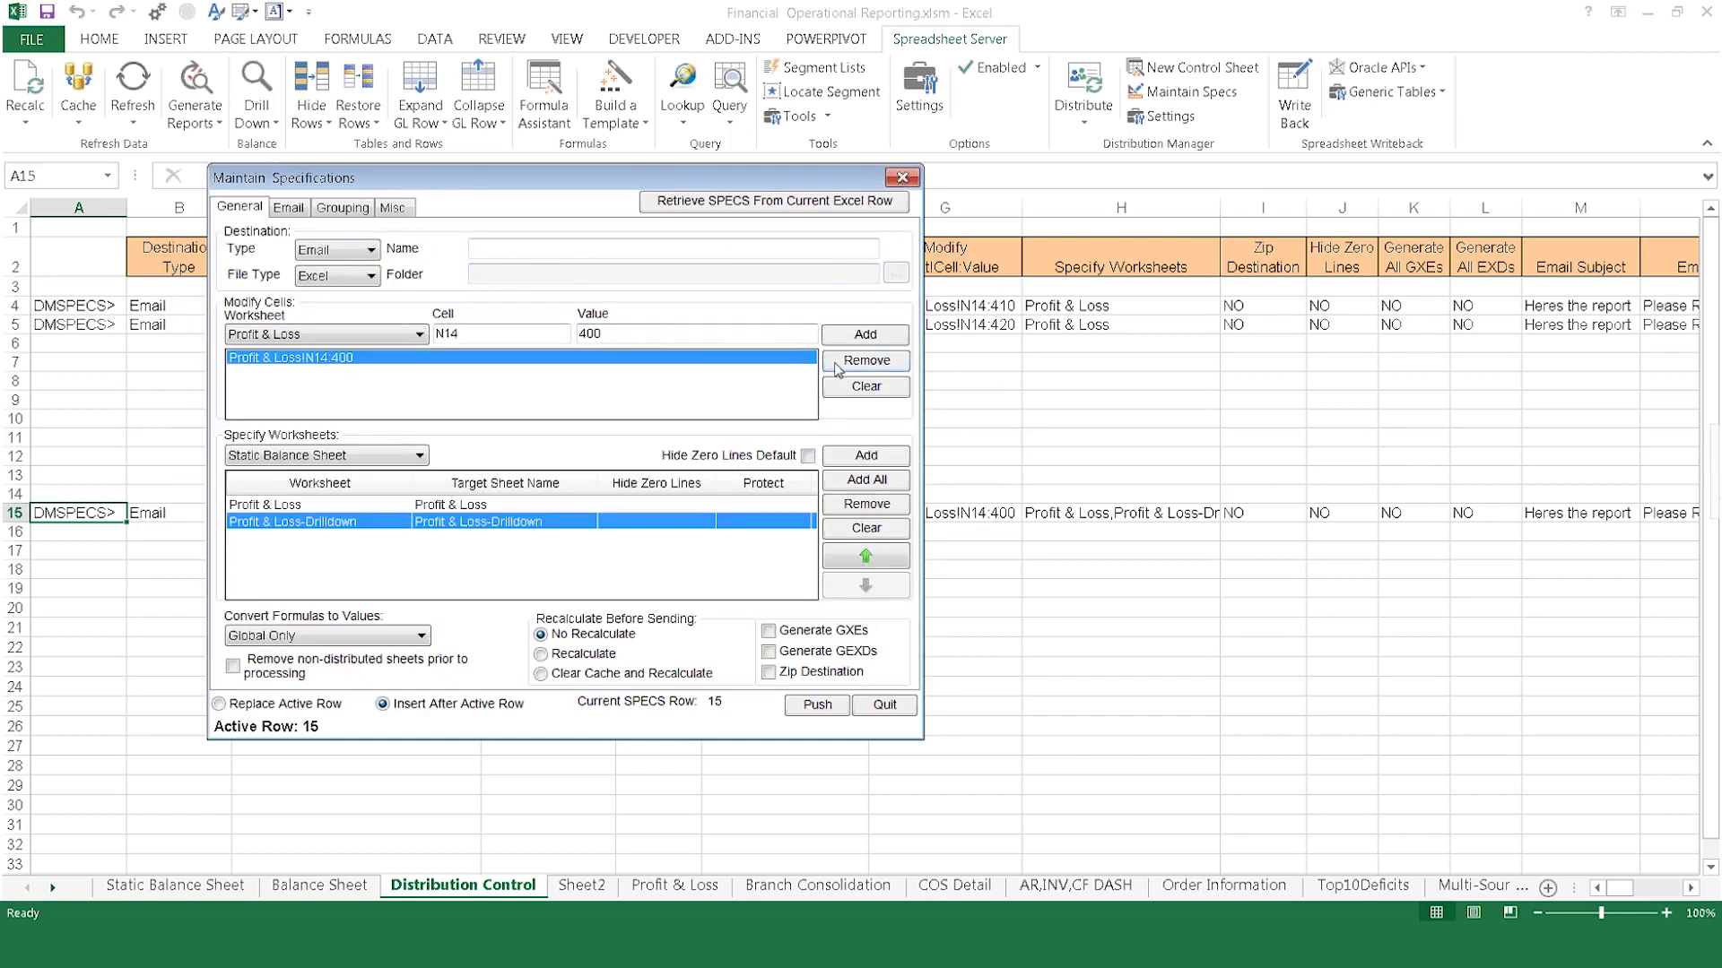
{"action": "left_click", "coordinate": [861, 360]}
{"action": "type", "text": "5"}
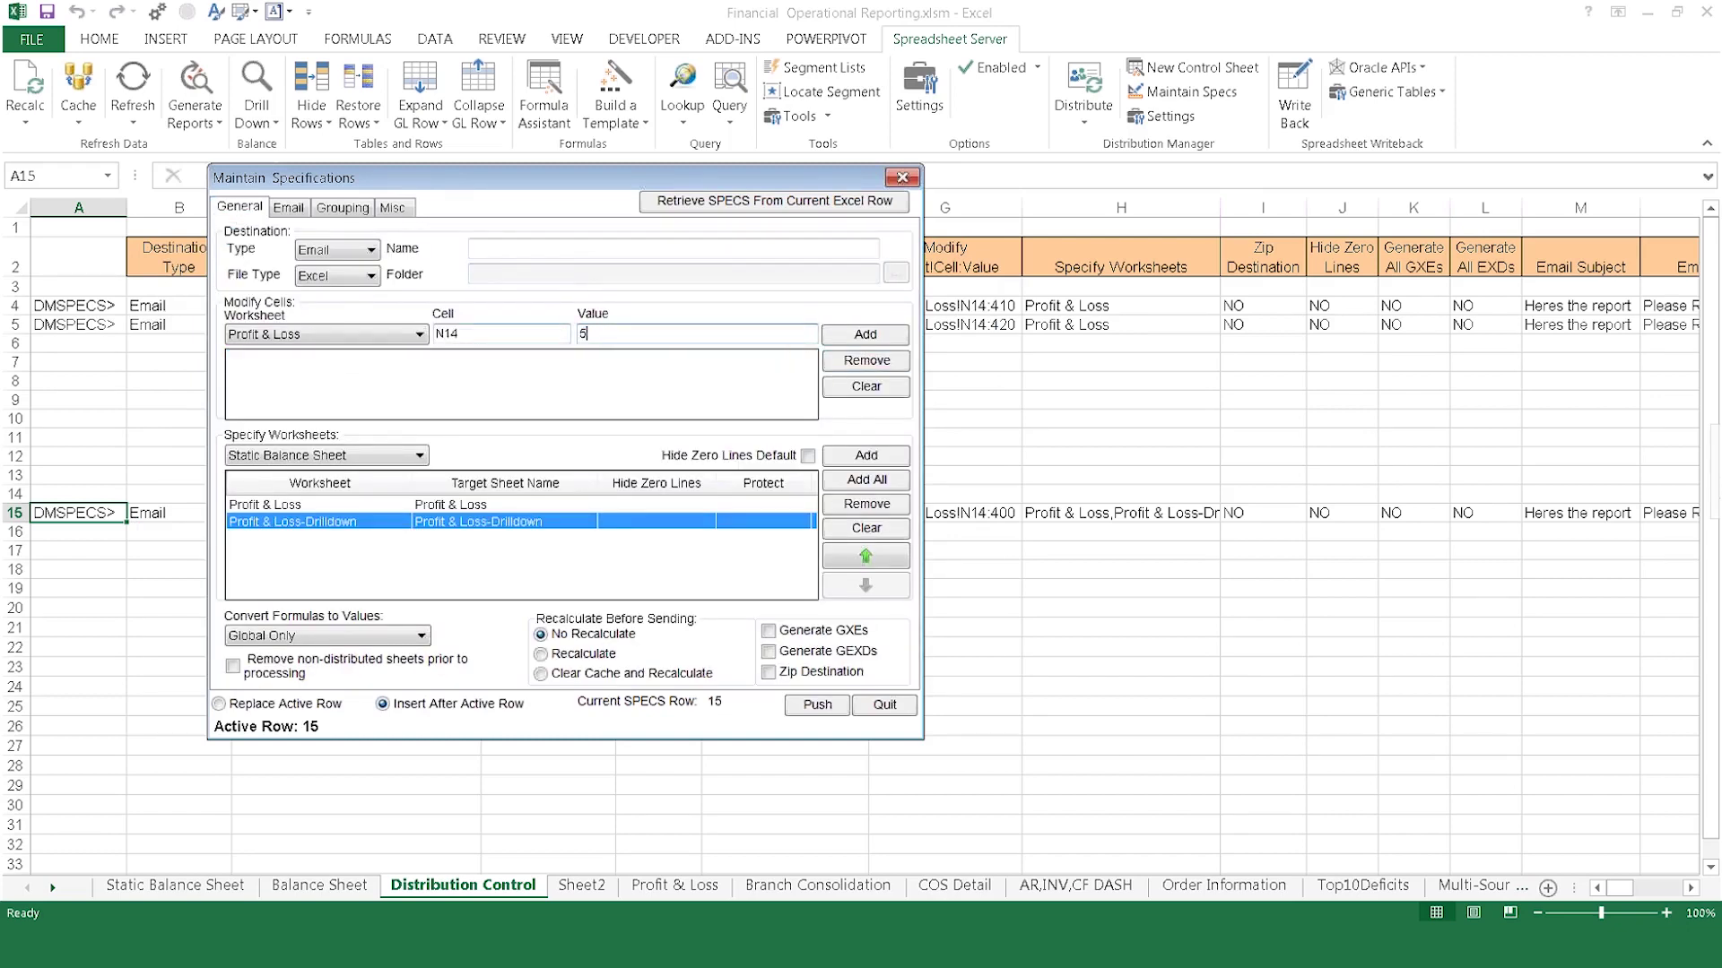
{"action": "left_click", "coordinate": [868, 334]}
{"action": "left_click", "coordinate": [816, 703]}
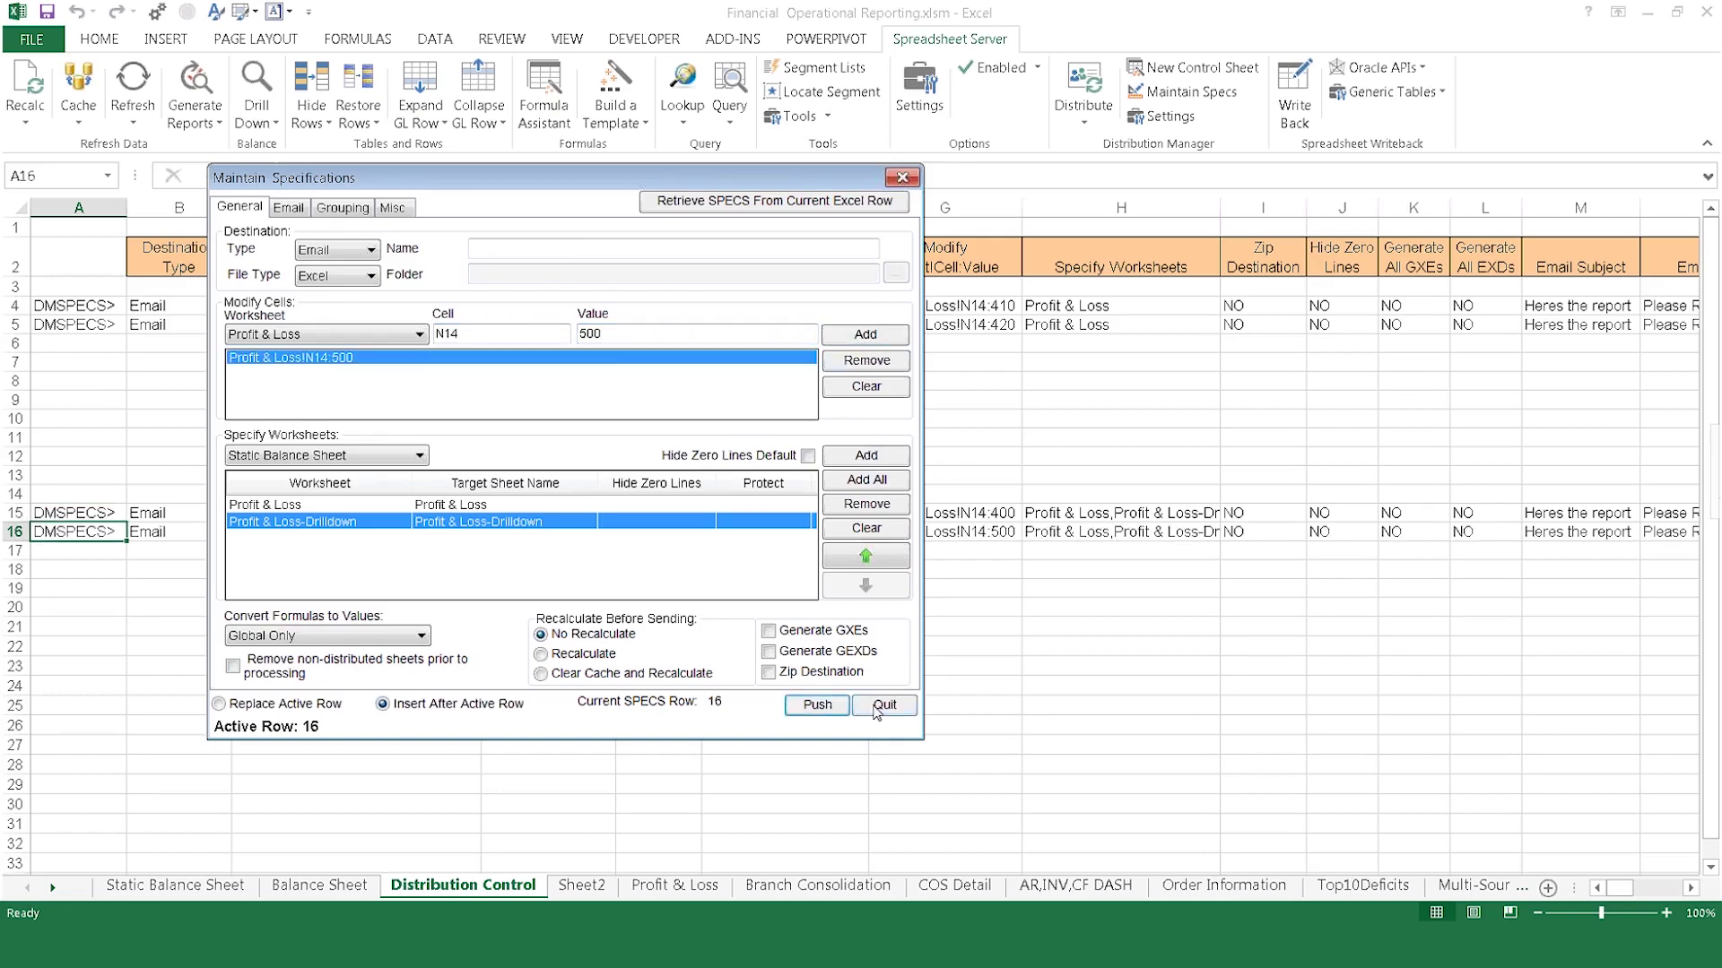
{"action": "left_click", "coordinate": [883, 704]}
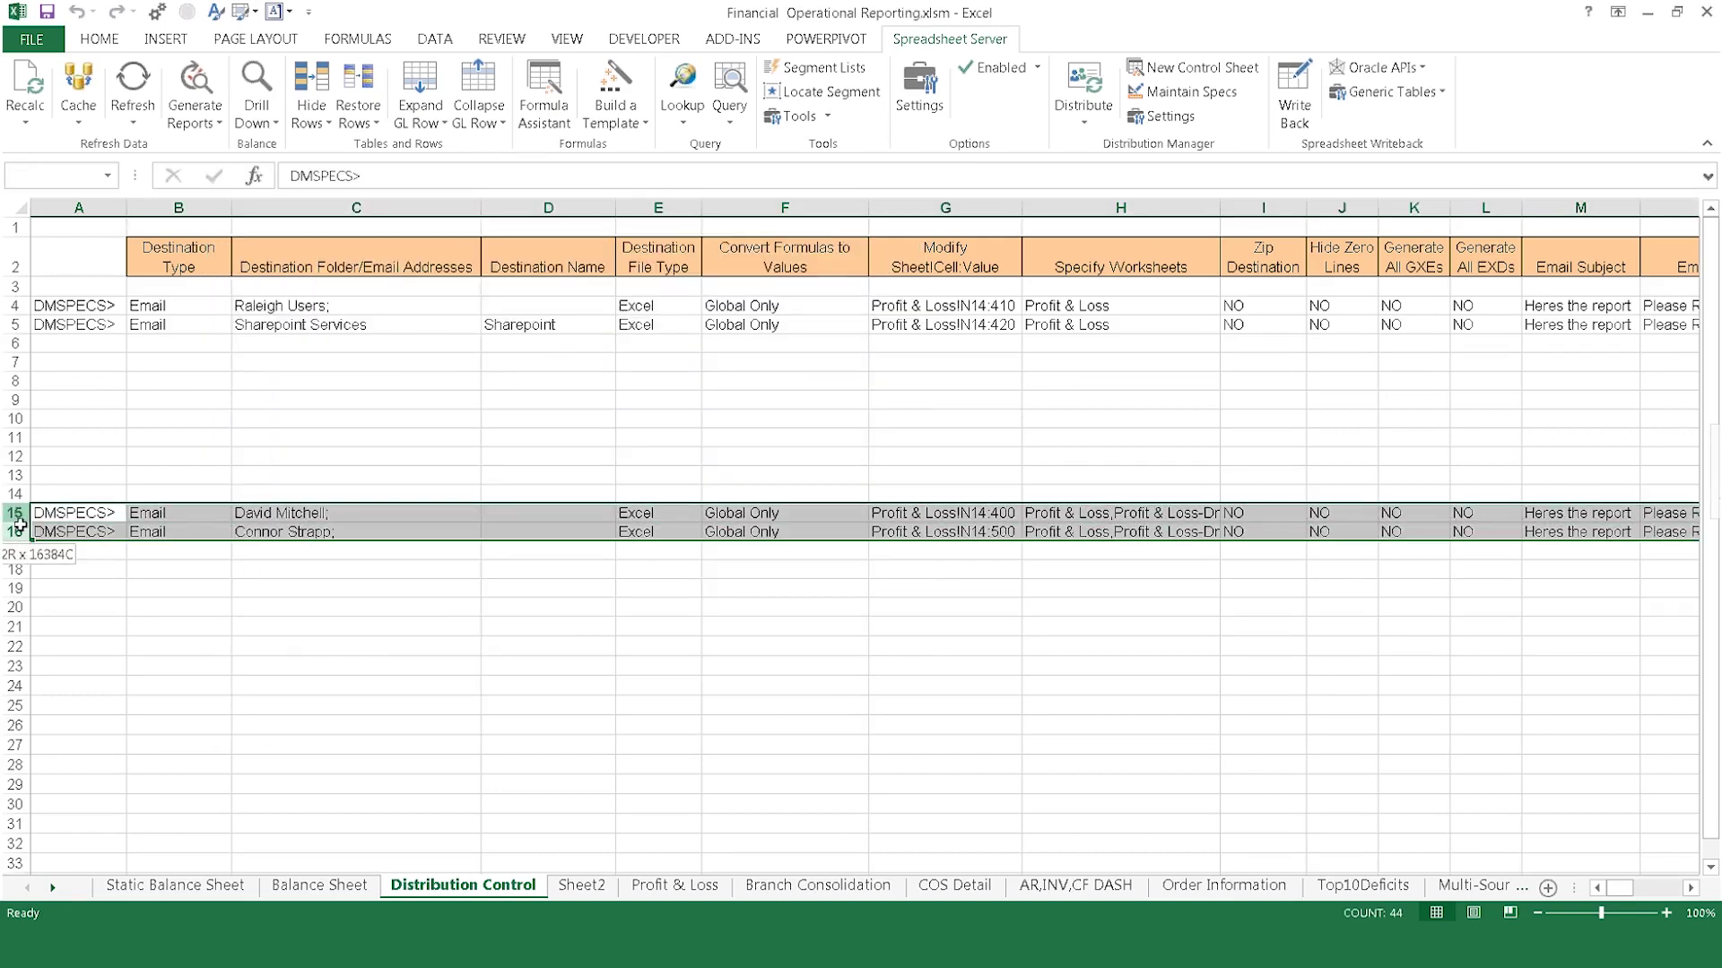
Move the two new recipient rows up to rows 6 and 7 and open the Distribute options
{"action": "mouse_move", "coordinate": [19, 514]}
{"action": "left_mouse_down"}
{"action": "mouse_move", "coordinate": [20, 531]}
{"action": "mouse_move", "coordinate": [95, 343]}
{"action": "left_mouse_up"}
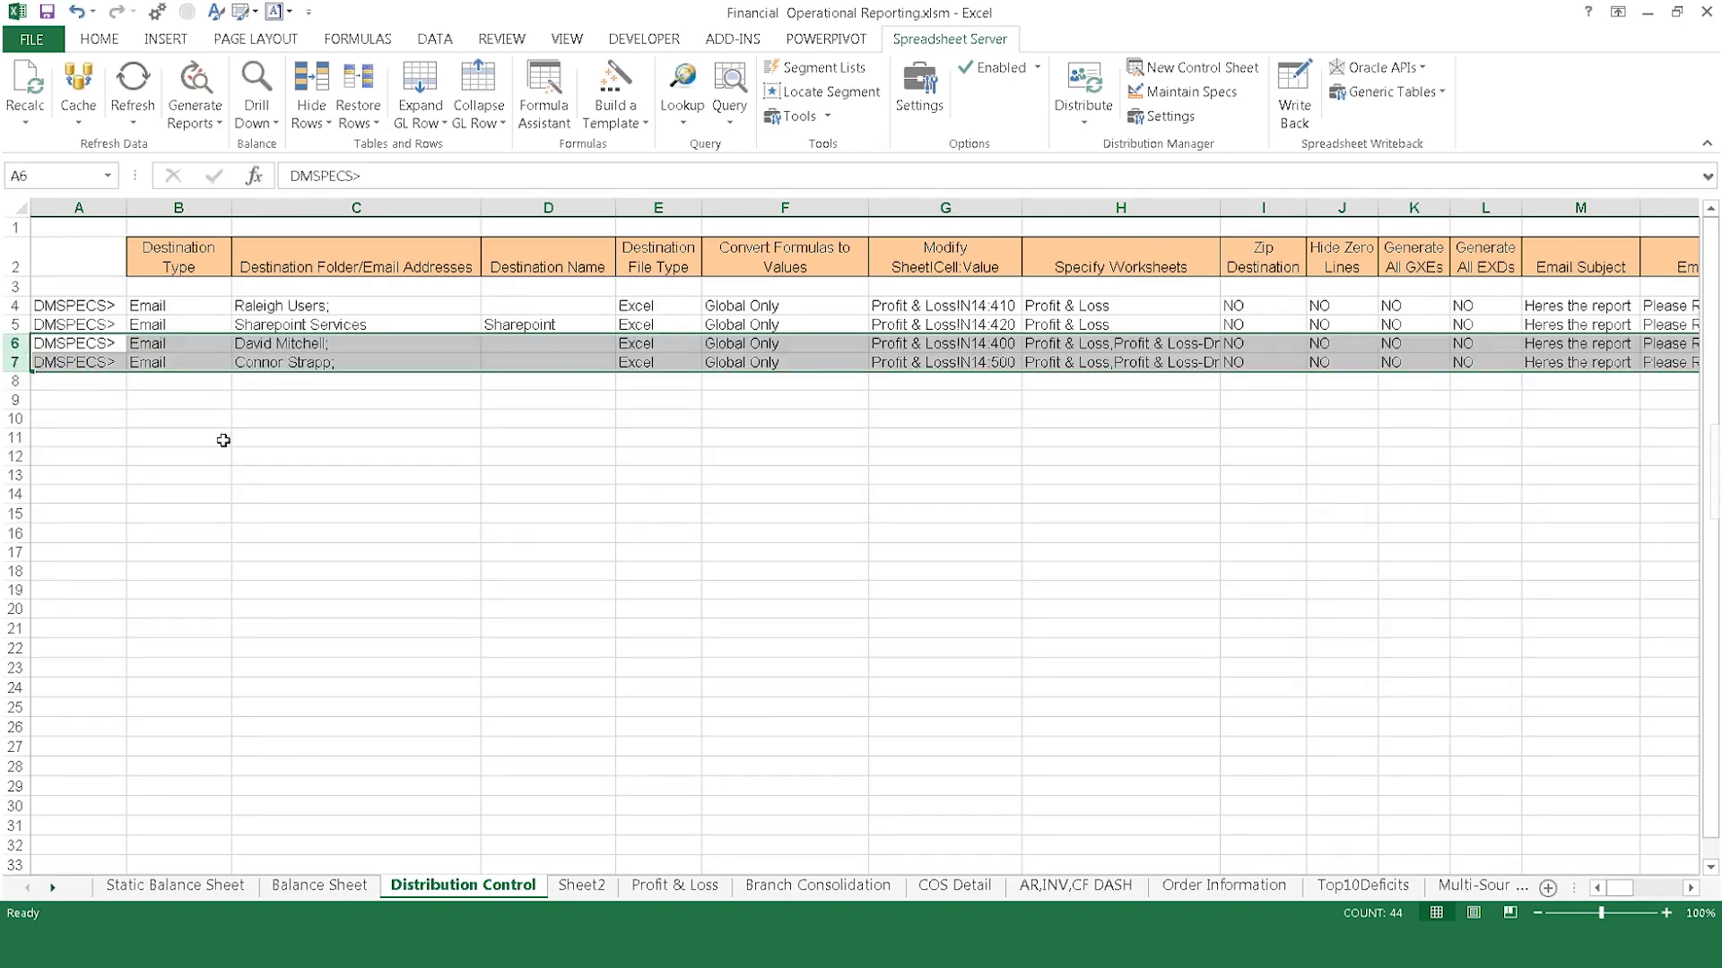
{"action": "left_click", "coordinate": [253, 438]}
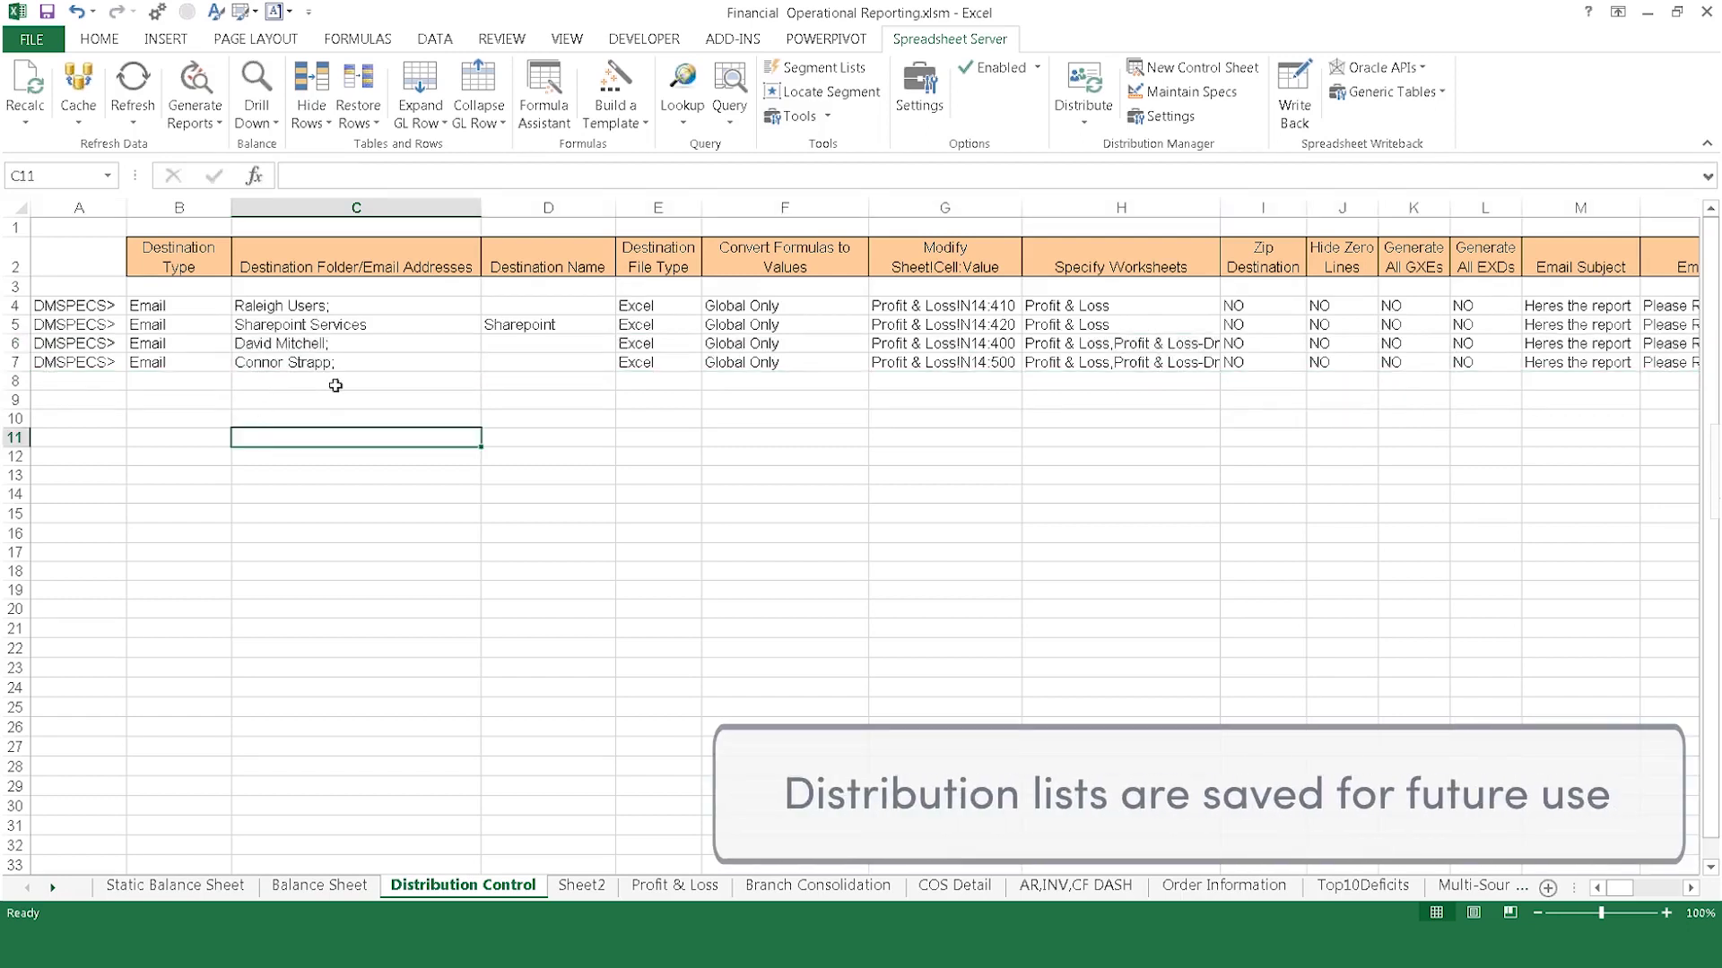
{"action": "left_click", "coordinate": [1106, 130]}
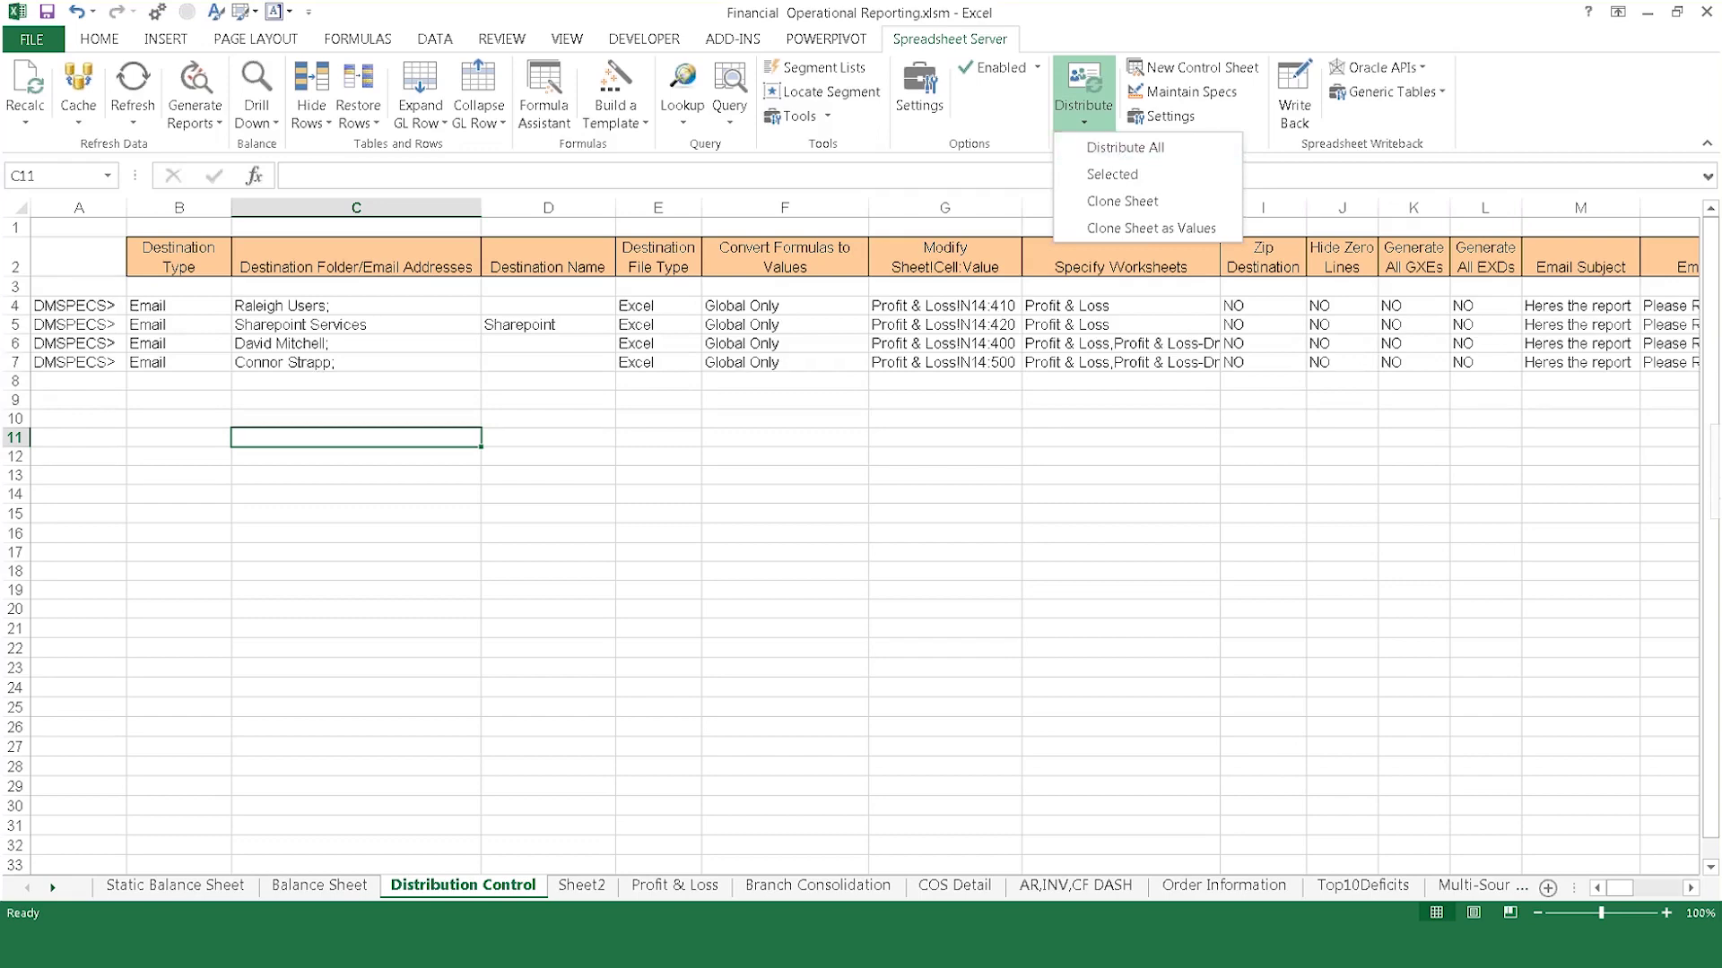
Bring up the DM Demo job's schedule and set its start date to July 27, 2017
{"action": "key", "text": "super"}
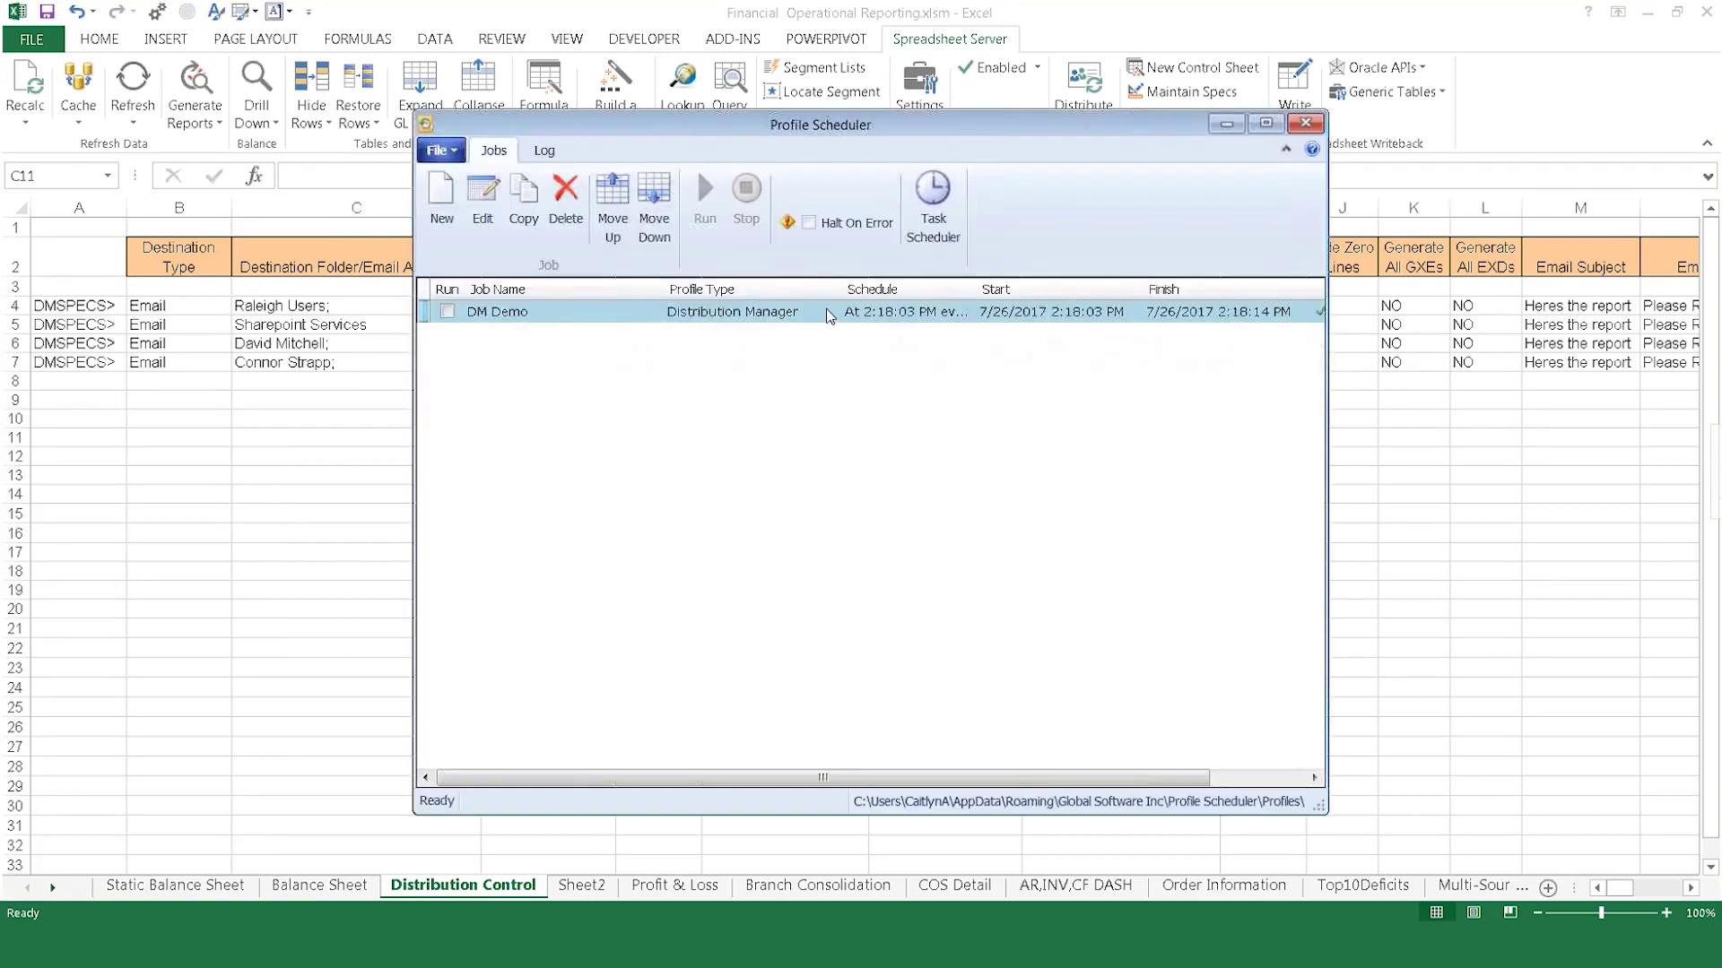
{"action": "double_click", "coordinate": [827, 315]}
{"action": "left_click", "coordinate": [650, 149]}
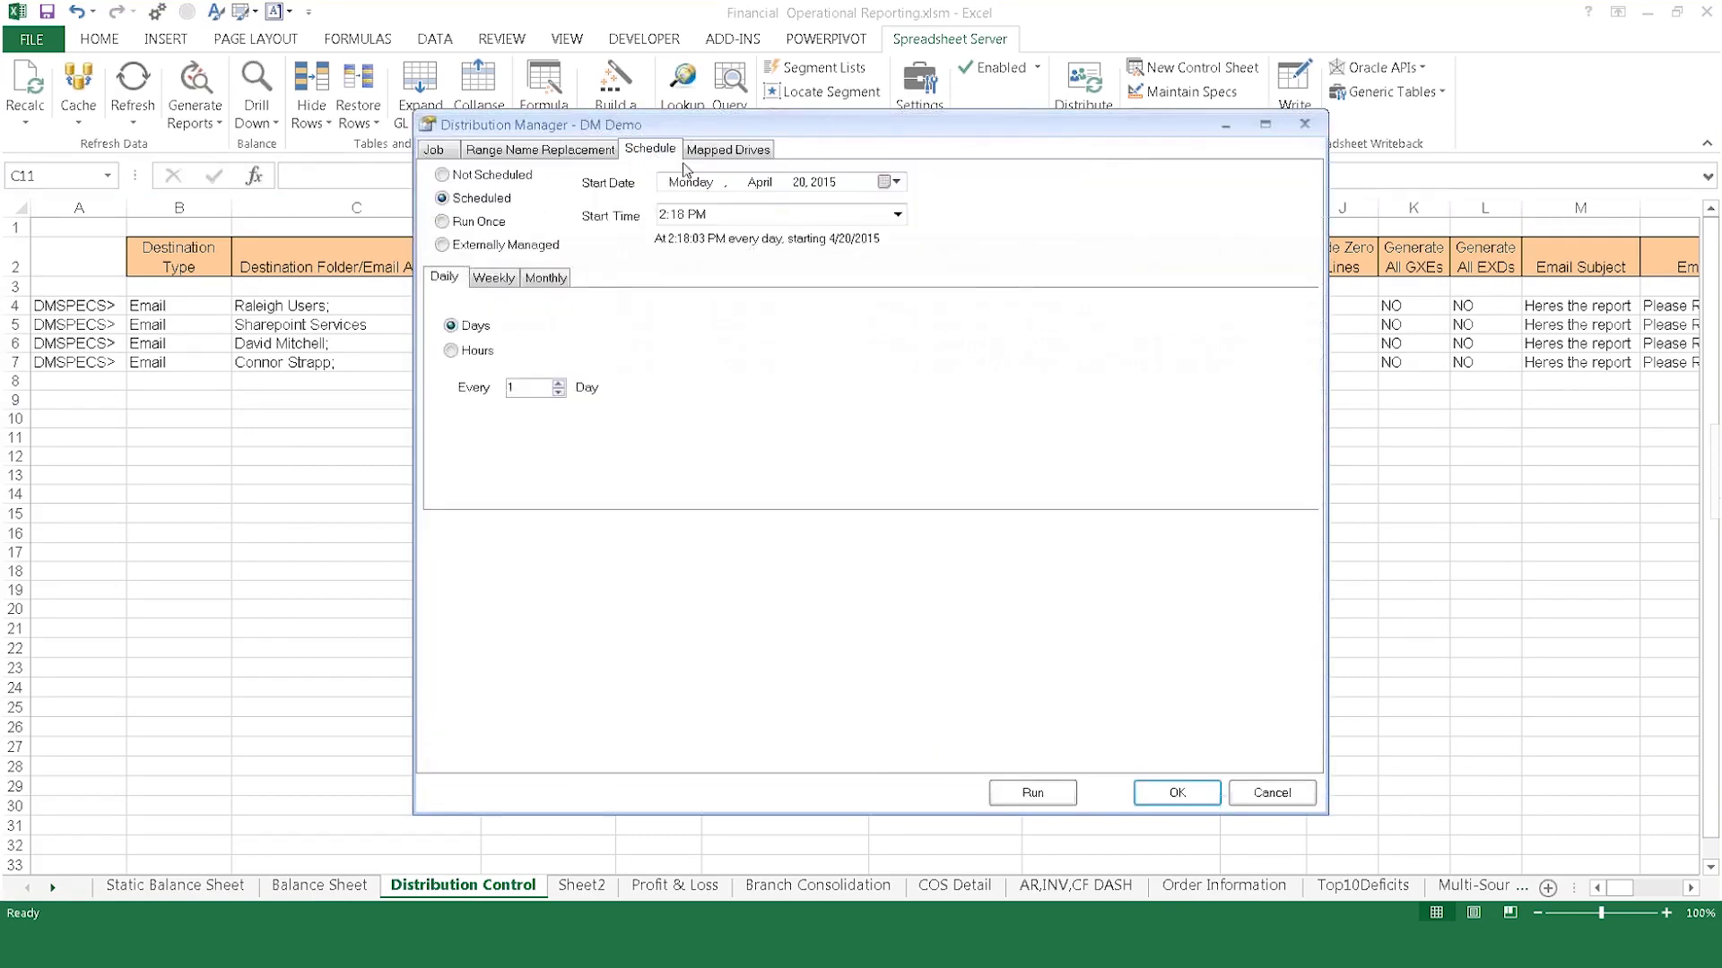
{"action": "left_click", "coordinate": [889, 181]}
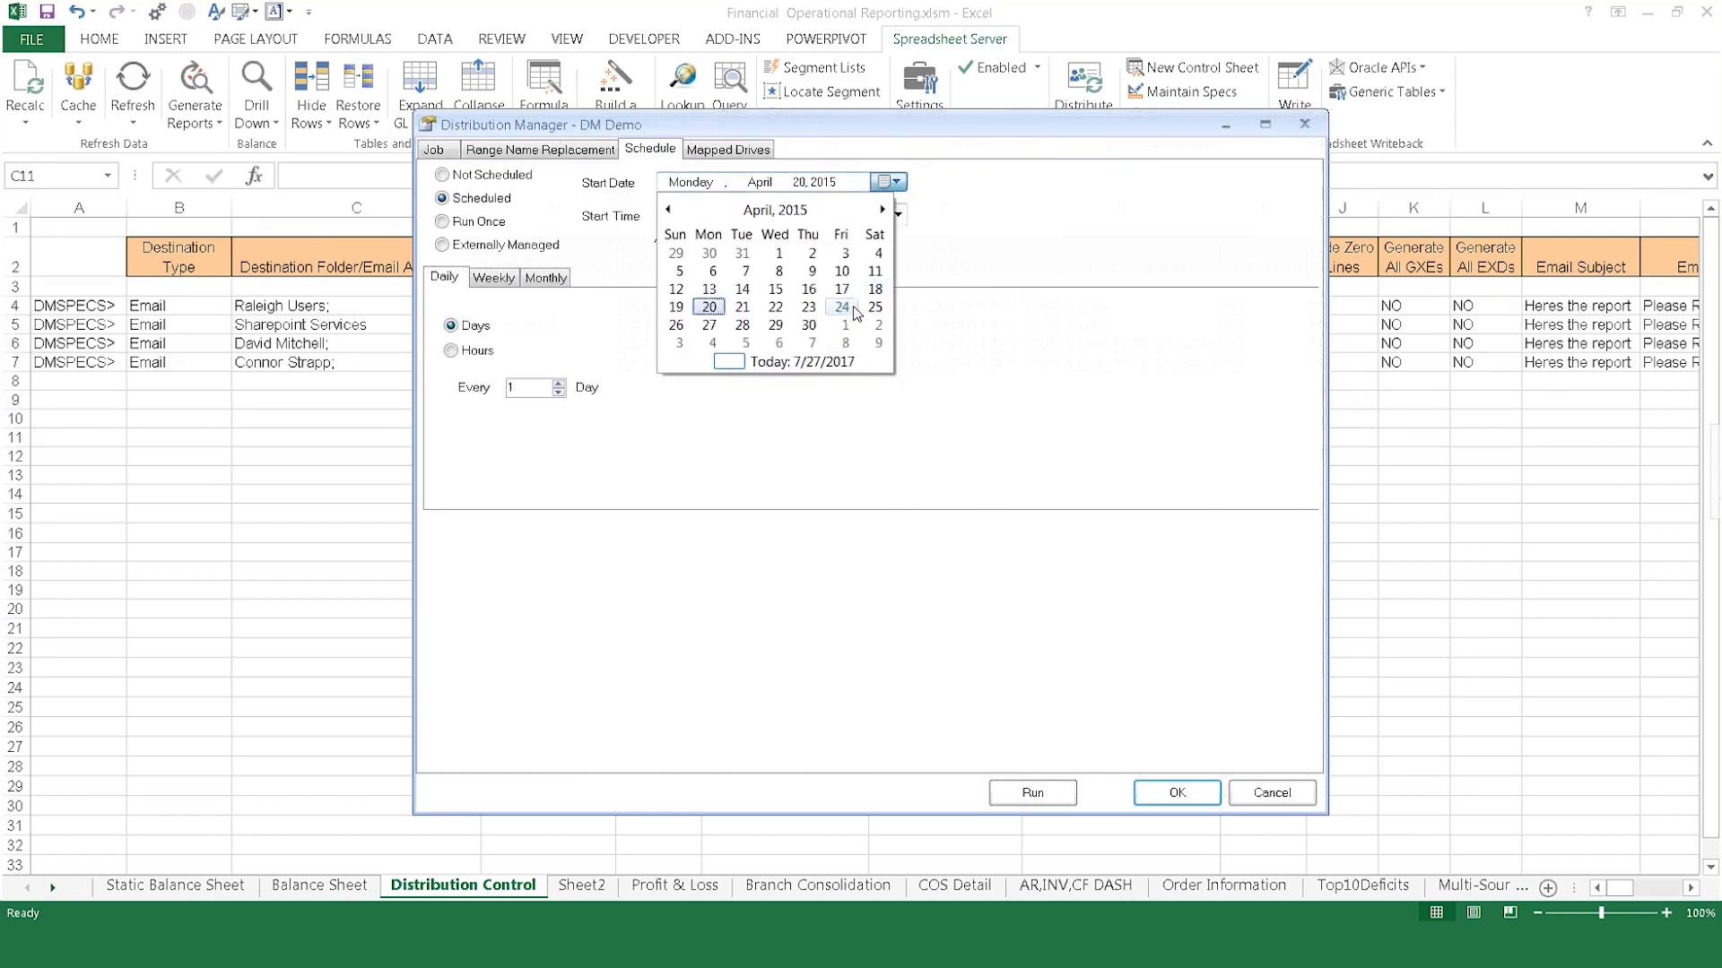
{"action": "left_click", "coordinate": [817, 363]}
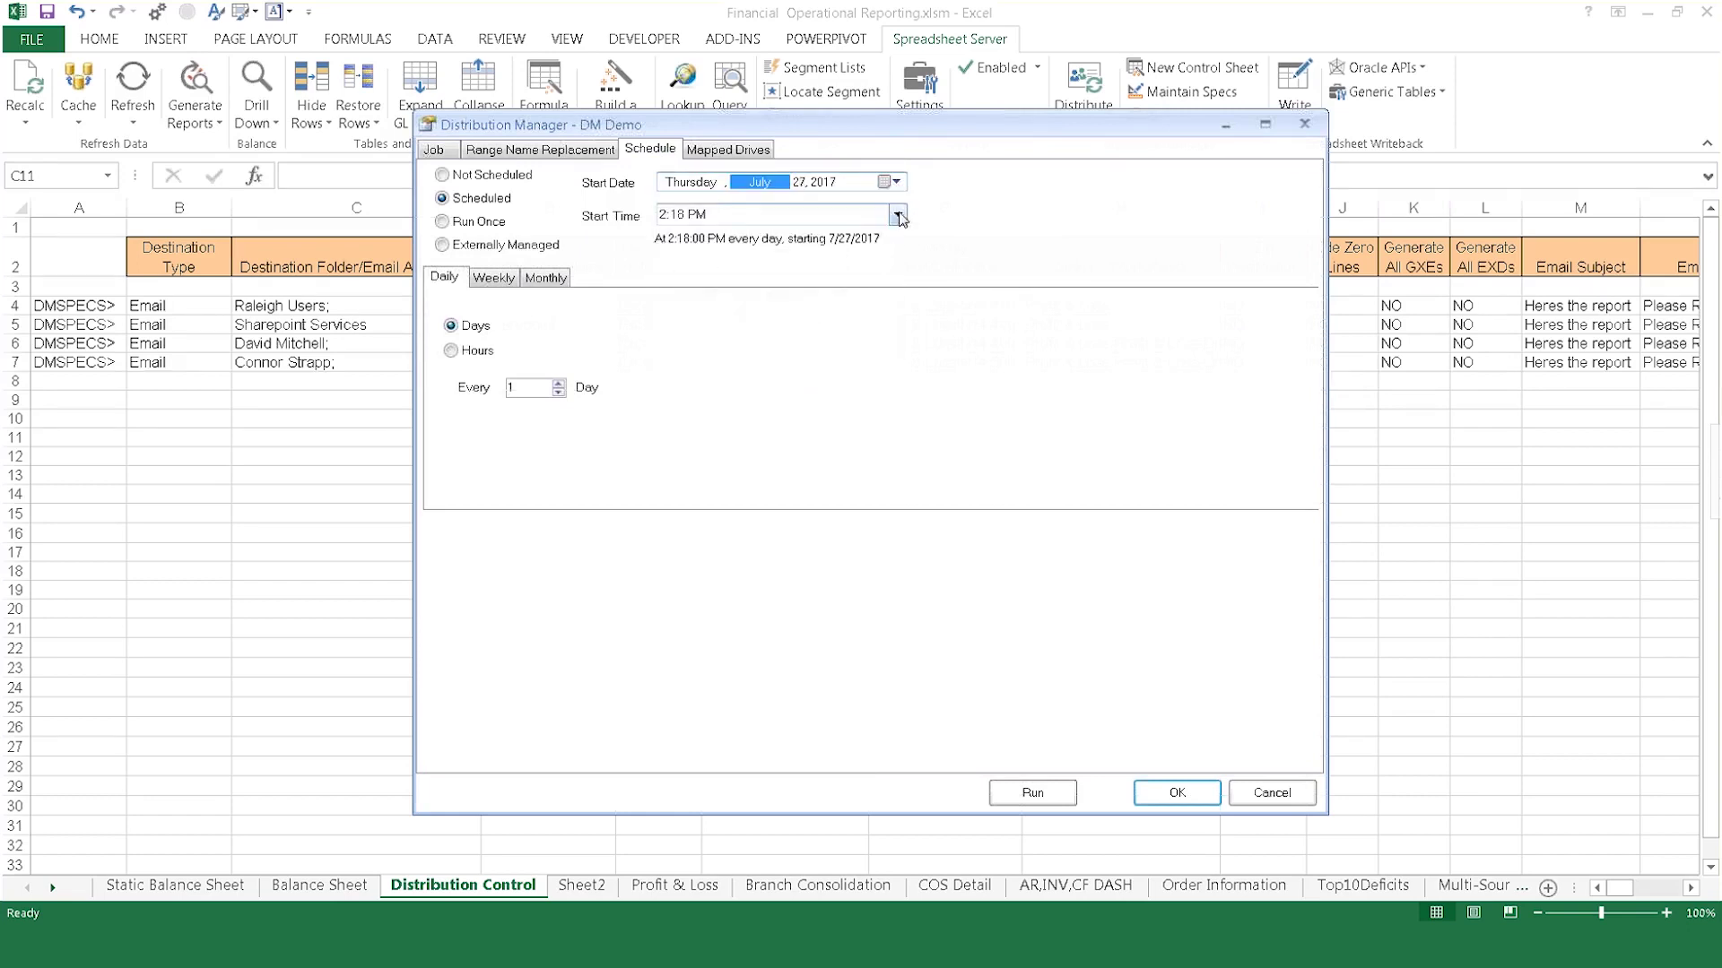
Set the start time to 6:00 PM and review the weekly and monthly recurrence options
{"action": "left_click", "coordinate": [896, 215]}
{"action": "left_click_drag", "start_coordinate": [903, 478], "coordinate": [902, 581]}
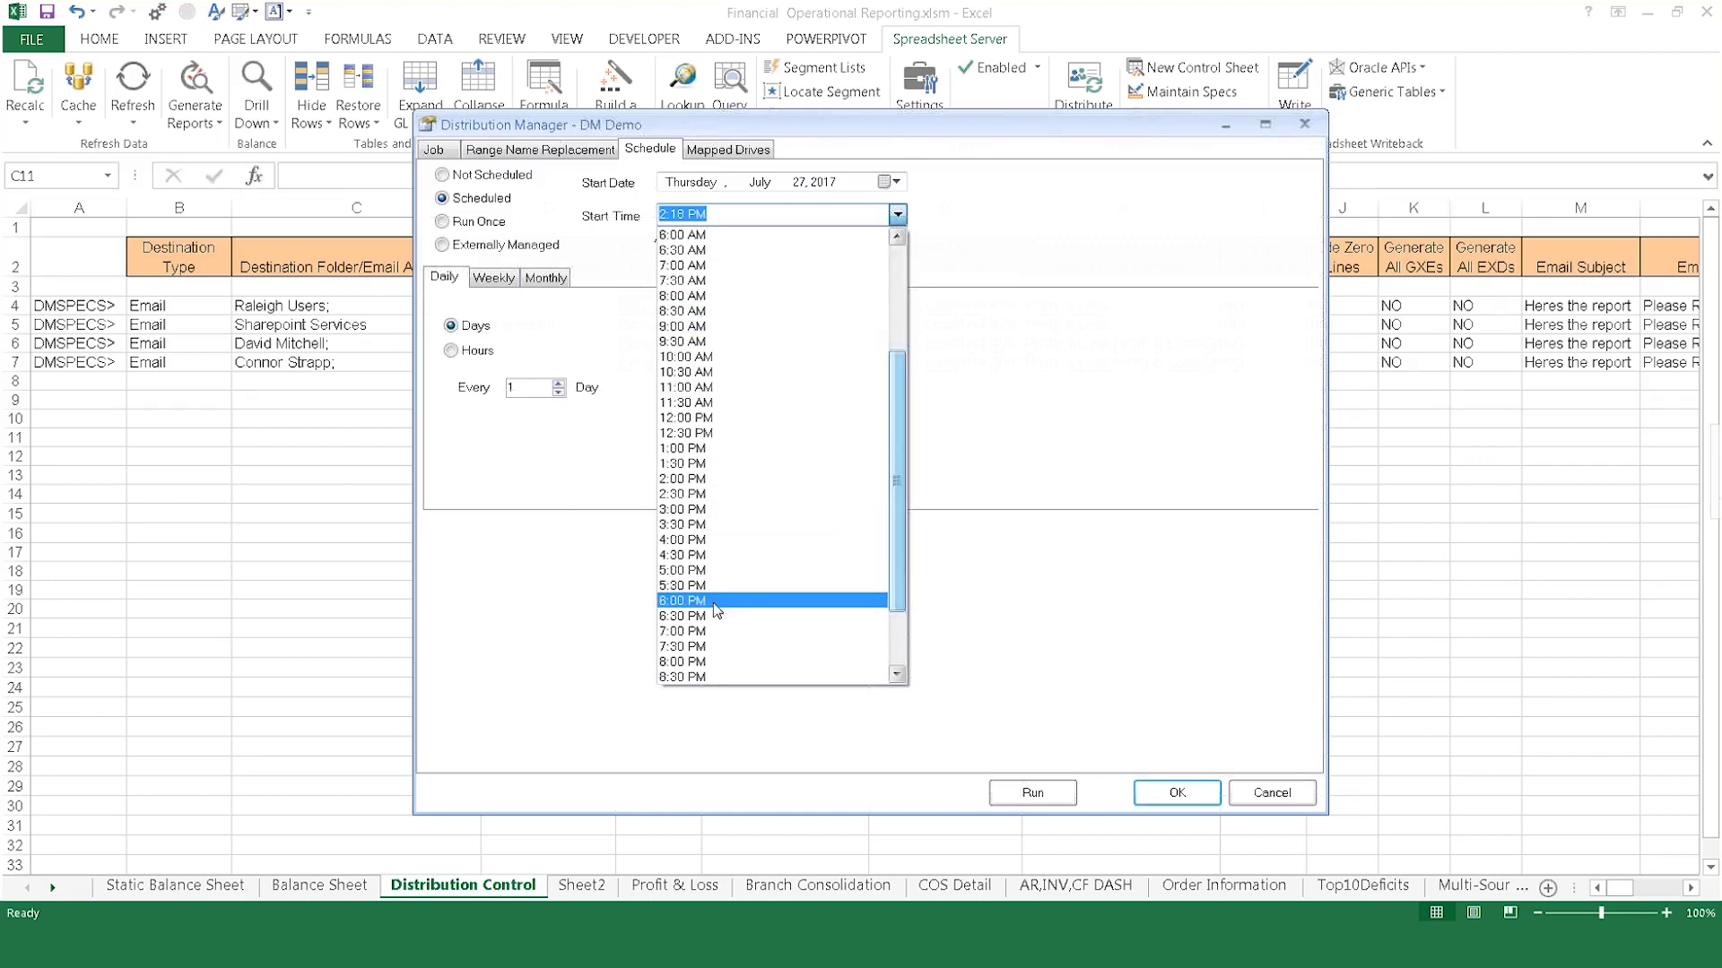
{"action": "left_click", "coordinate": [709, 602]}
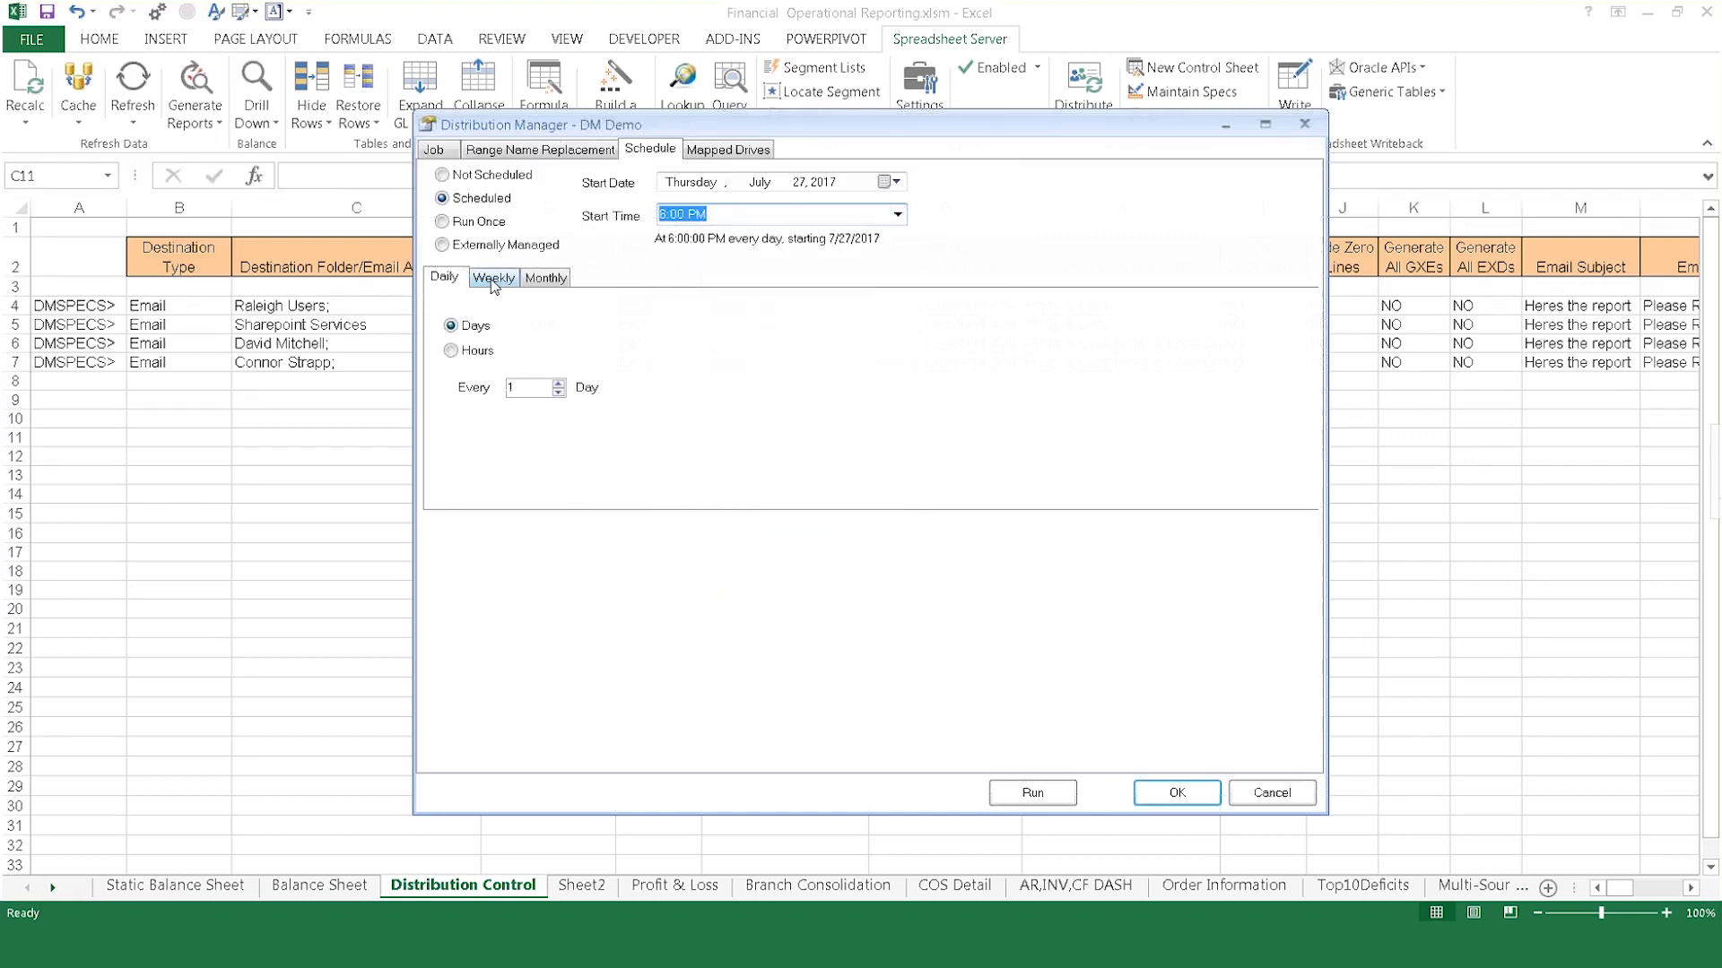
{"action": "left_click", "coordinate": [495, 283]}
{"action": "left_click", "coordinate": [545, 283]}
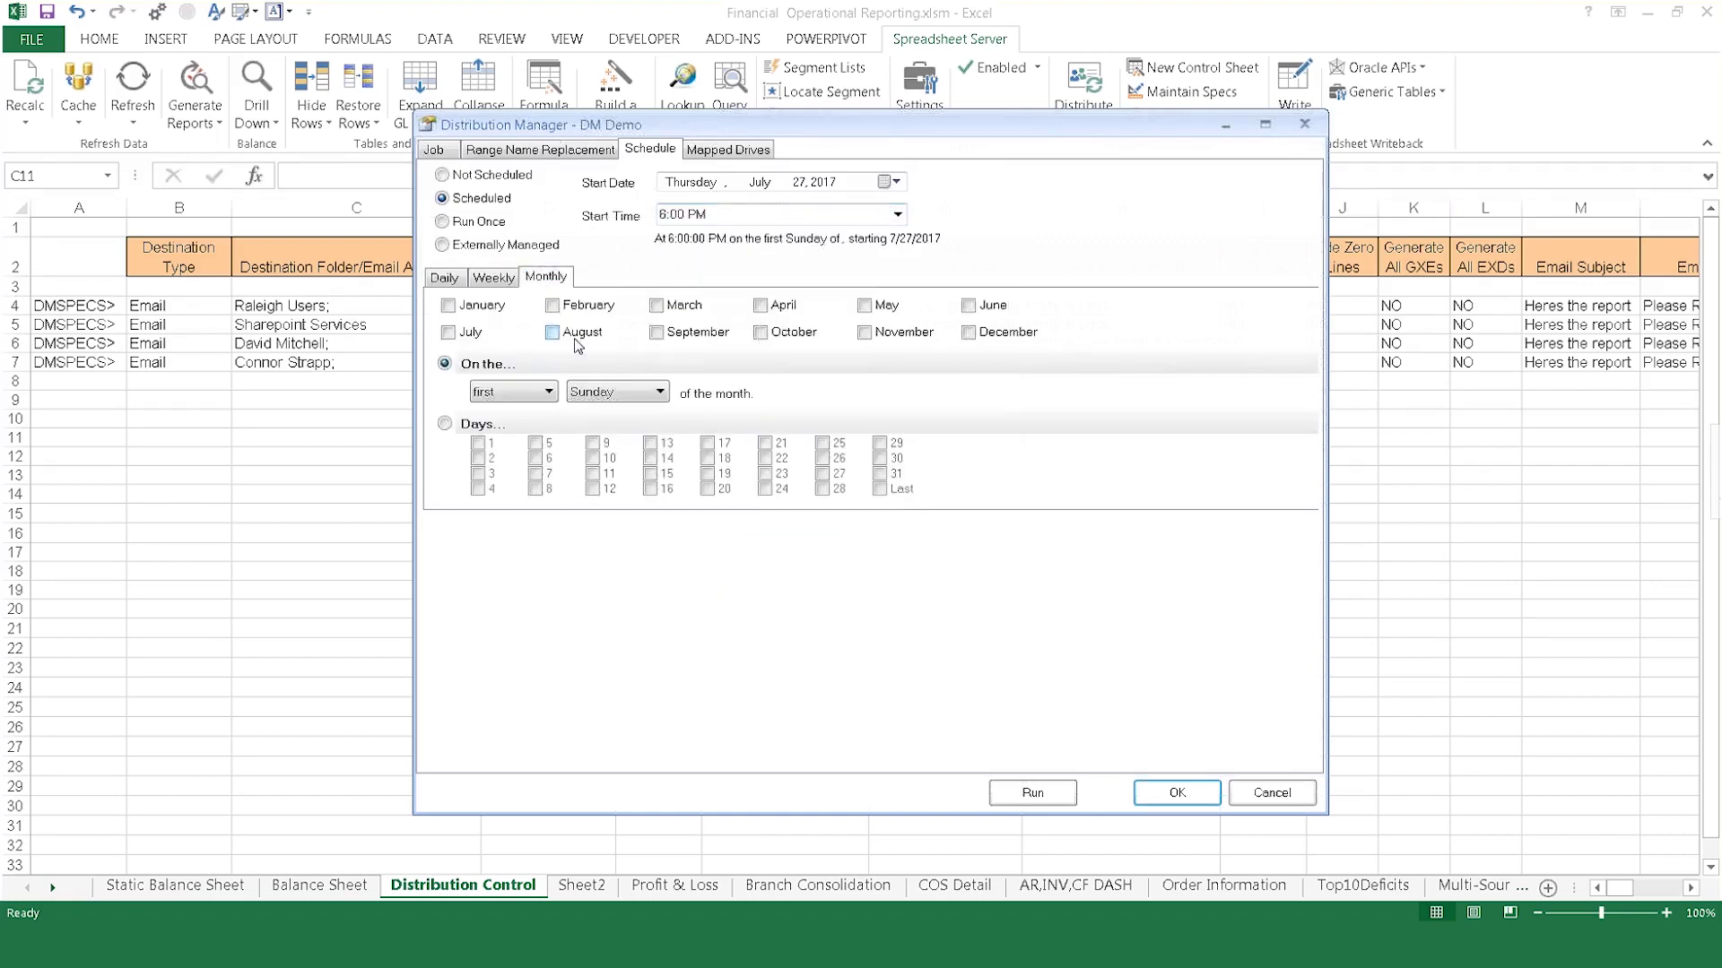